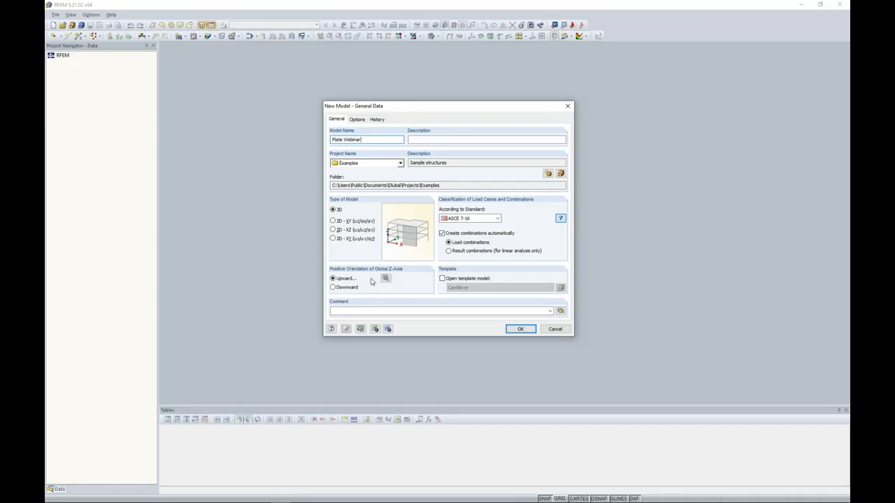
- Look at the local z-axis orientation options and the list of standards available for classifying load cases
left_click(385, 279)
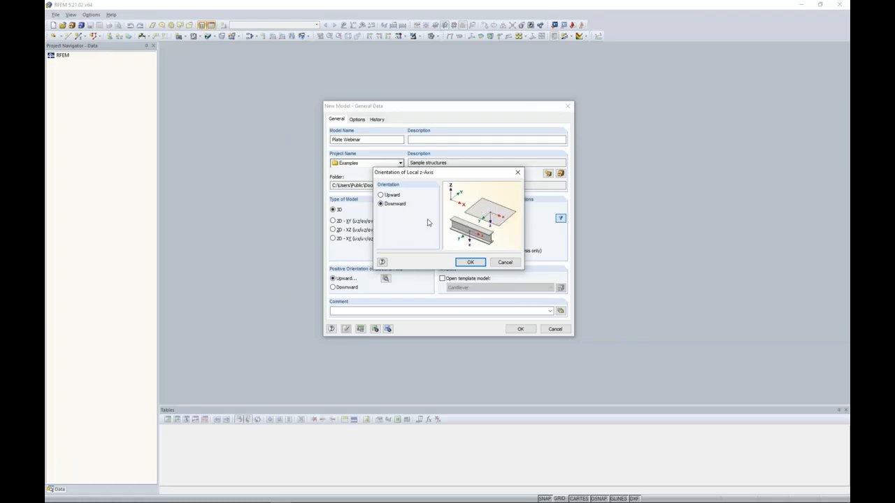
left_click(505, 263)
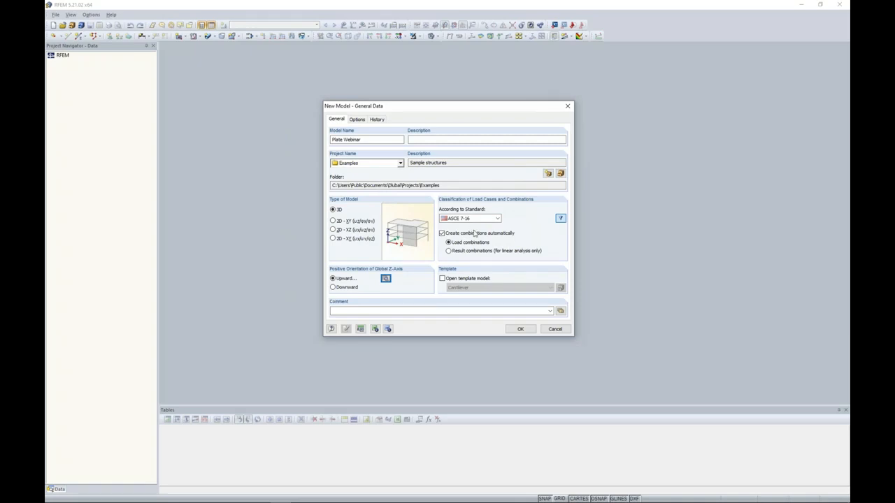
left_click(463, 219)
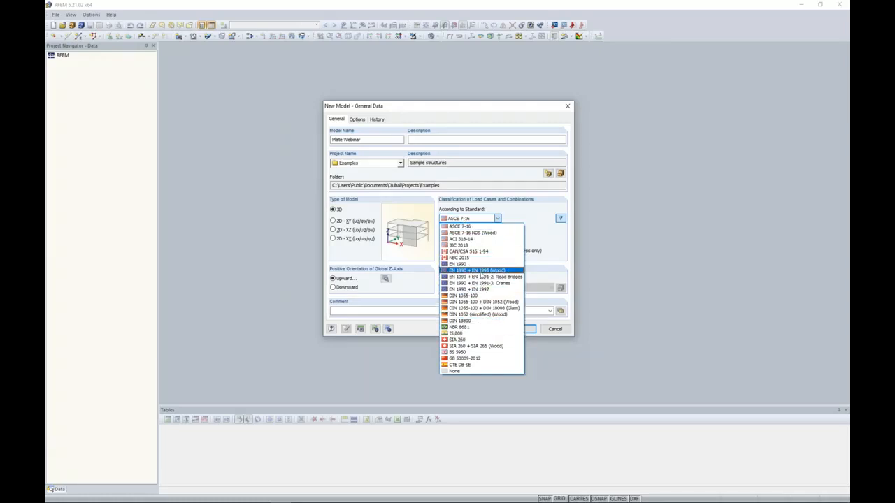
left_click(537, 239)
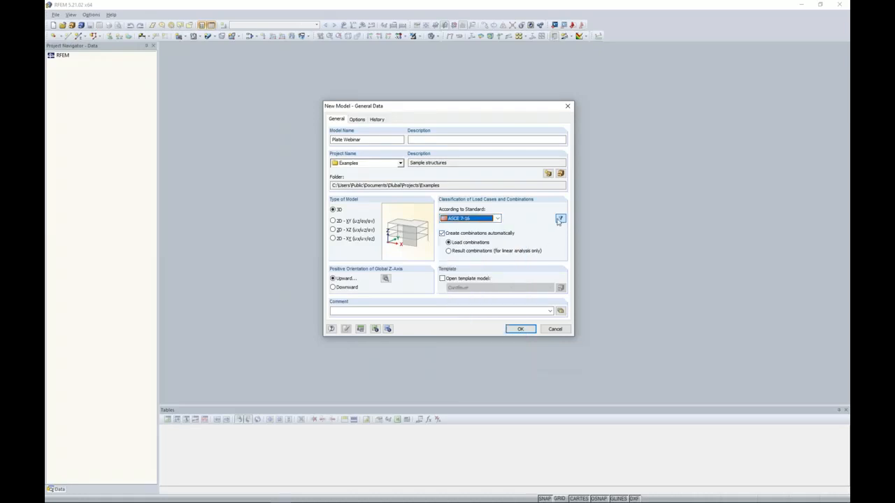
left_click(498, 219)
left_click(517, 222)
- Keep automatic creation of load combinations enabled under ASCE 7-16 and create the 3D model Plate Webinar
left_click(442, 235)
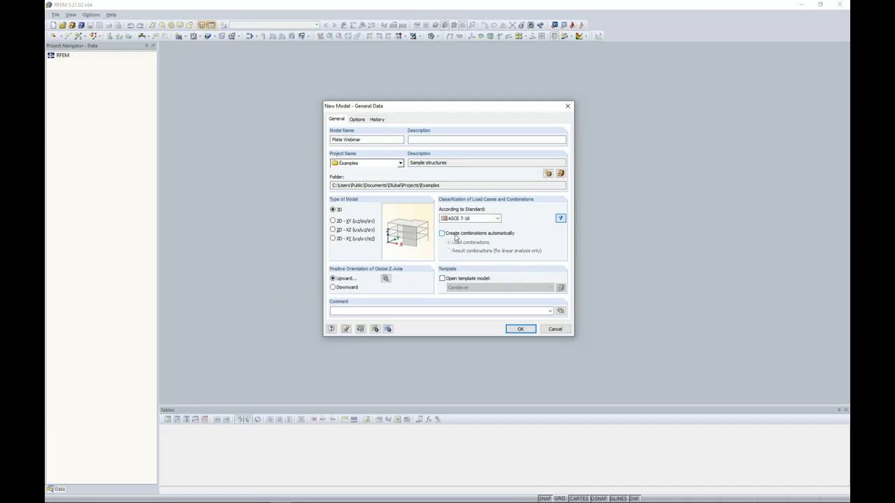
left_click(443, 235)
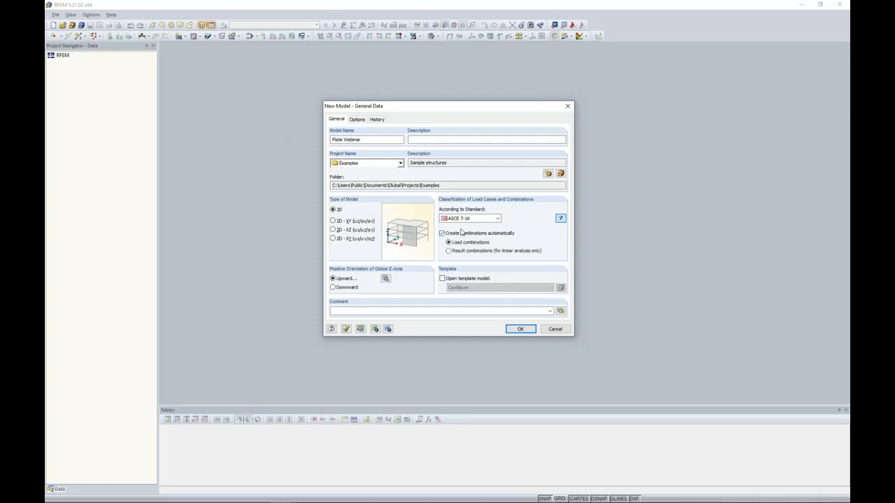
left_click(521, 329)
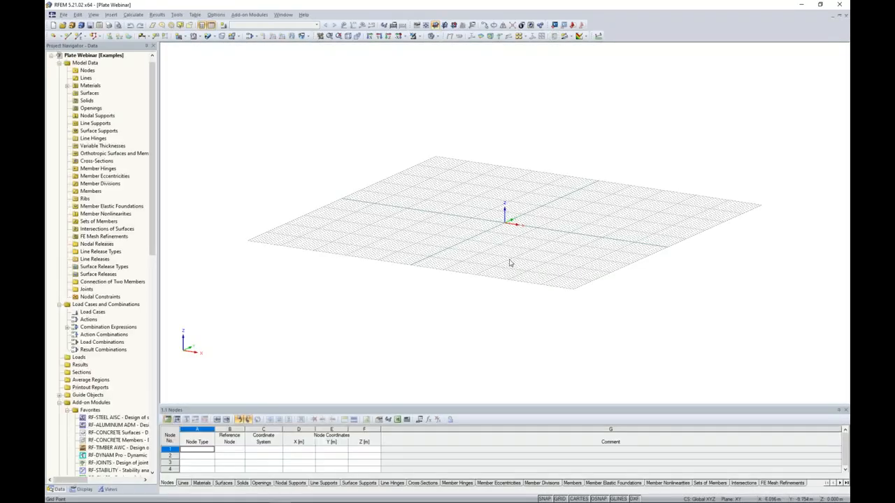
- Enlarge the table area and look through the navigator's model data, load cases and add-on modules
middle_click_drag(510, 251, 473, 268)
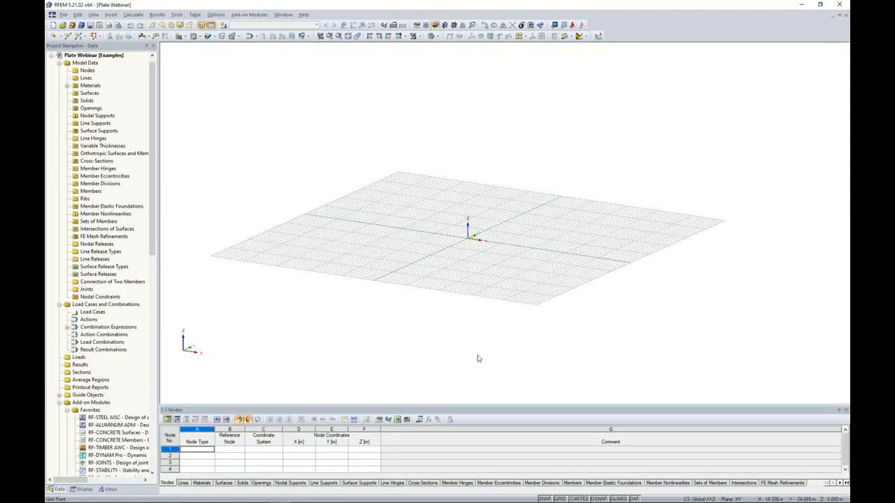
left_click_drag(487, 408, 493, 363)
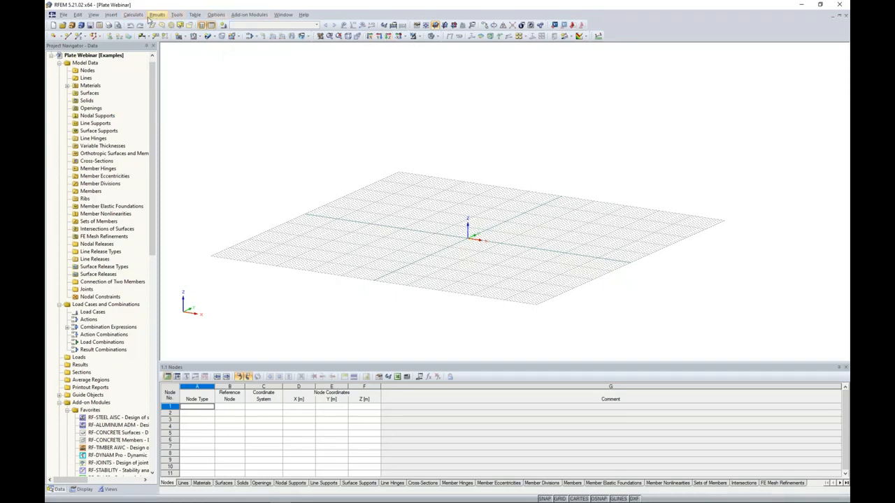
left_click_drag(158, 79, 191, 79)
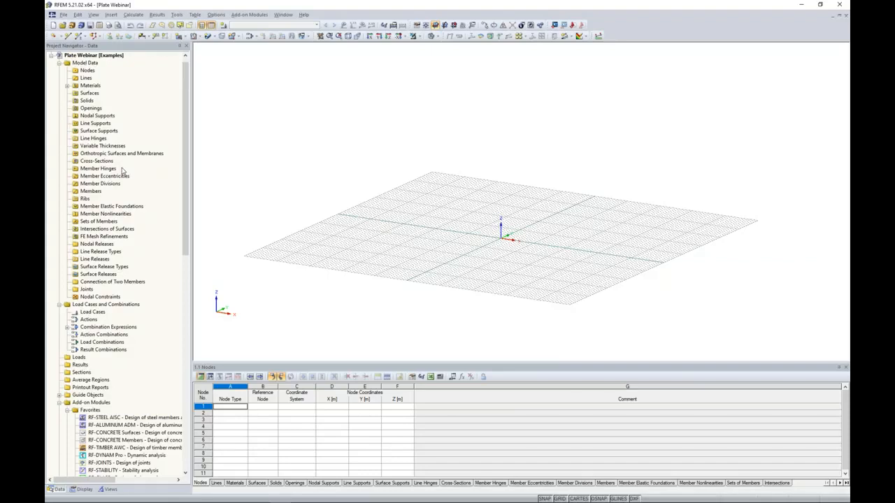
left_click_drag(183, 180, 171, 281)
scroll(170, 281, "down", 8)
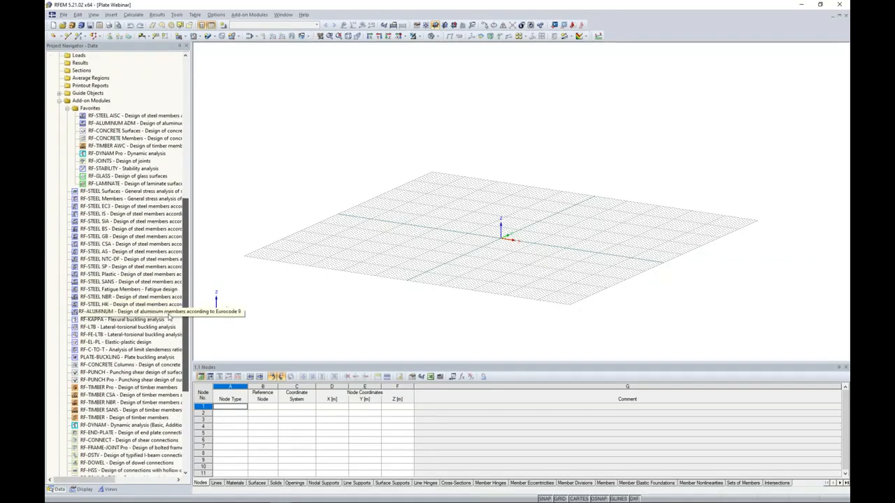
scroll(174, 360, "up", 5)
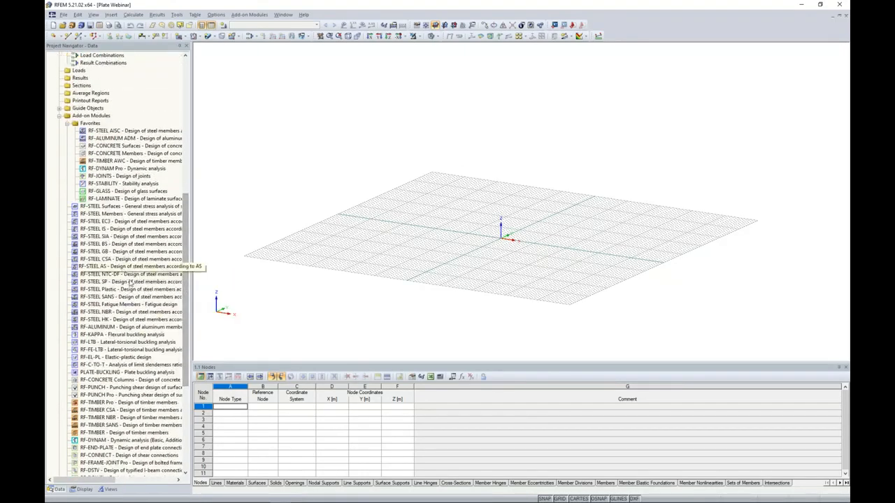
left_click_drag(192, 272, 172, 126)
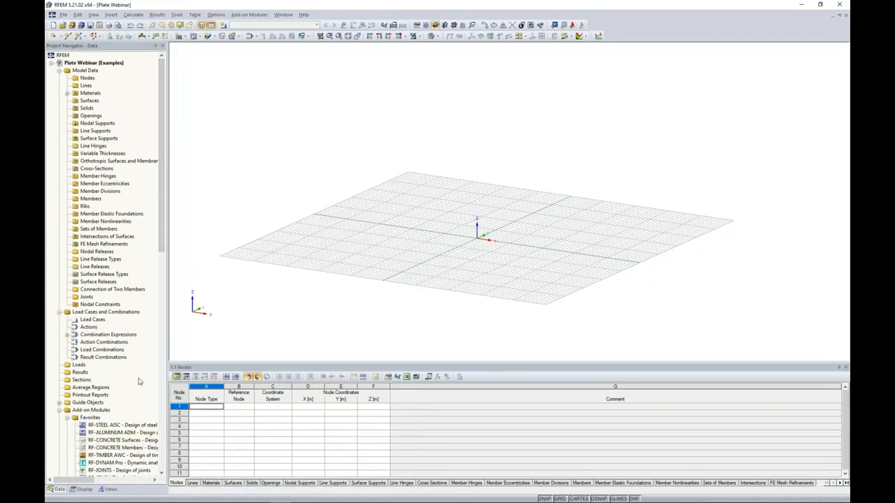
middle_click_drag(452, 258, 431, 245, "ctrl")
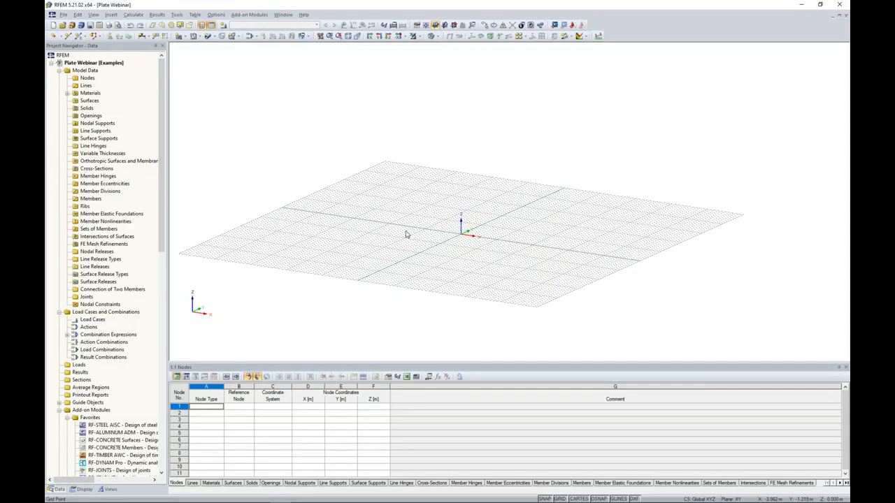
left_click(54, 37)
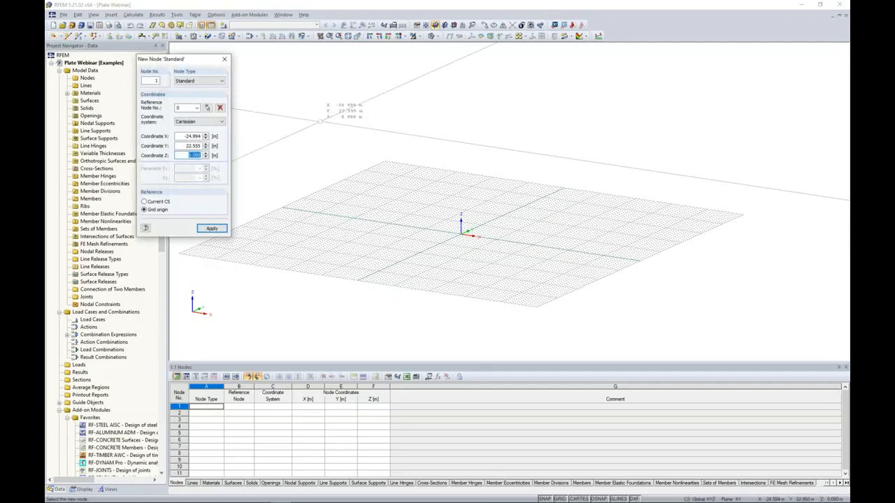
scroll(482, 217, "up", 3)
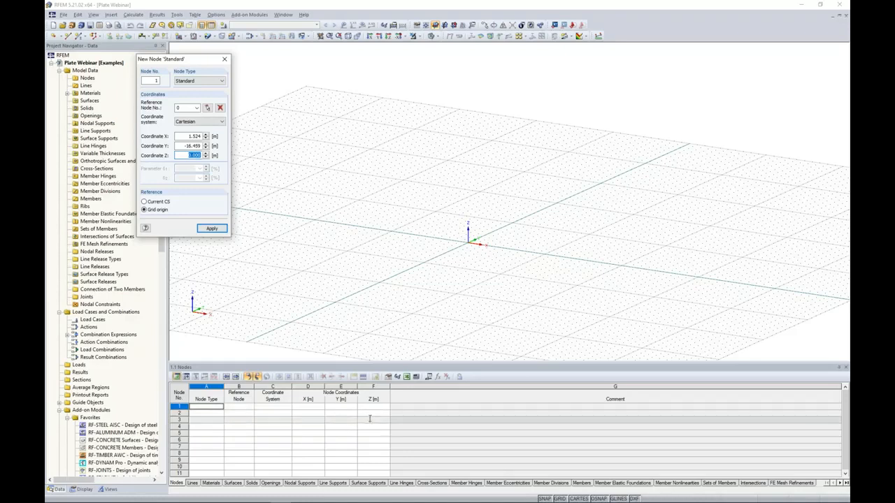
left_click(224, 60)
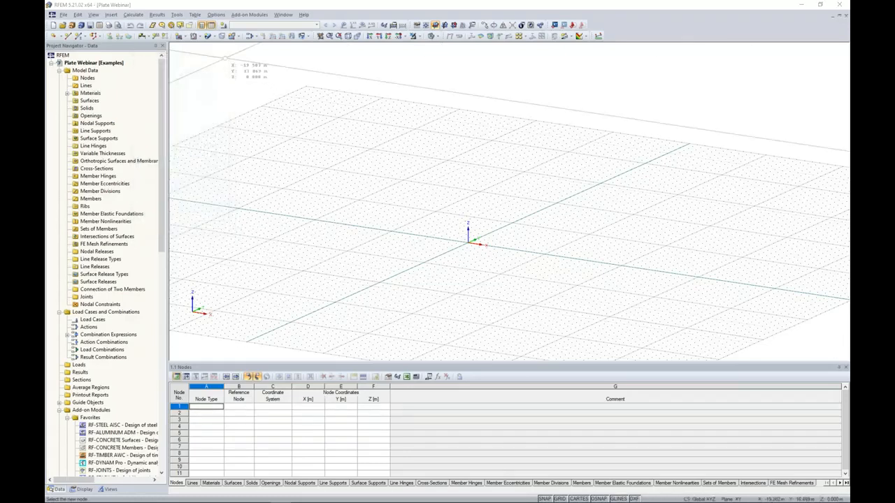
- Make Imperial the default units profile and load it for the model
left_click(216, 14)
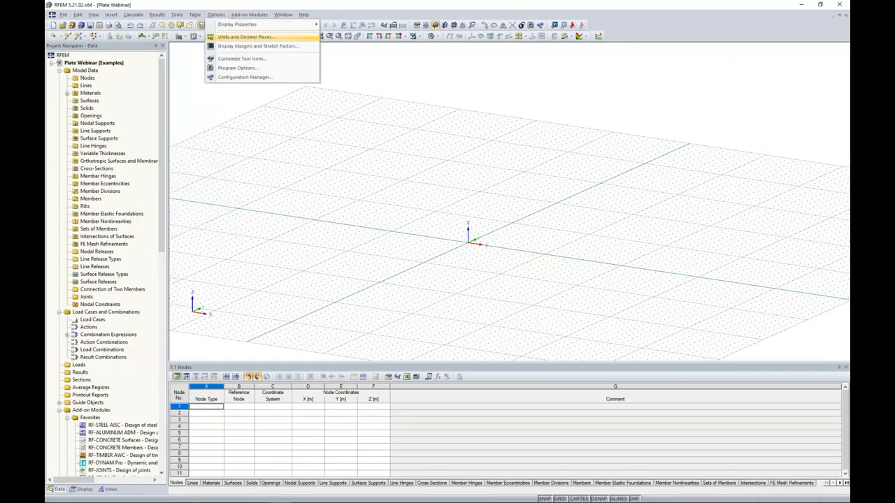
left_click(228, 38)
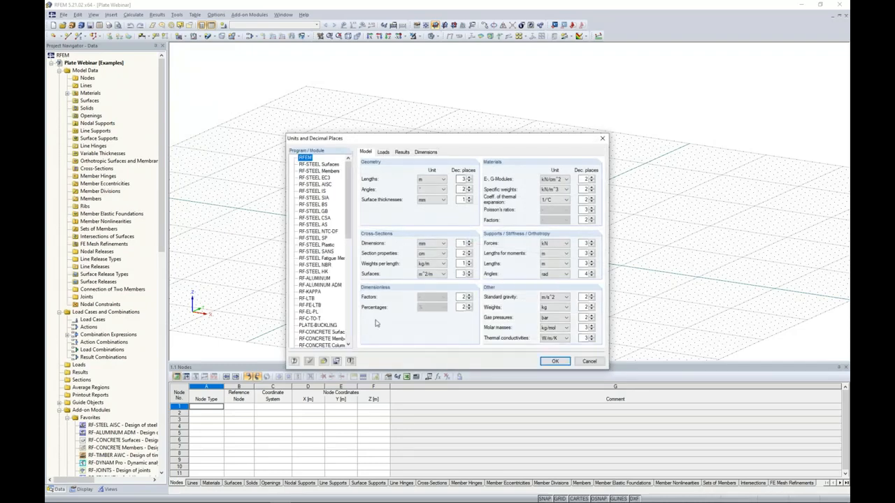
left_click(324, 361)
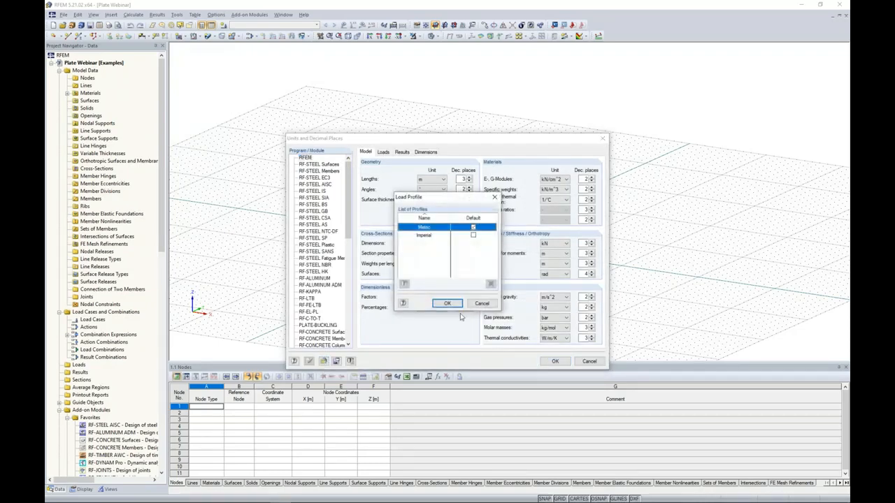
left_click(474, 235)
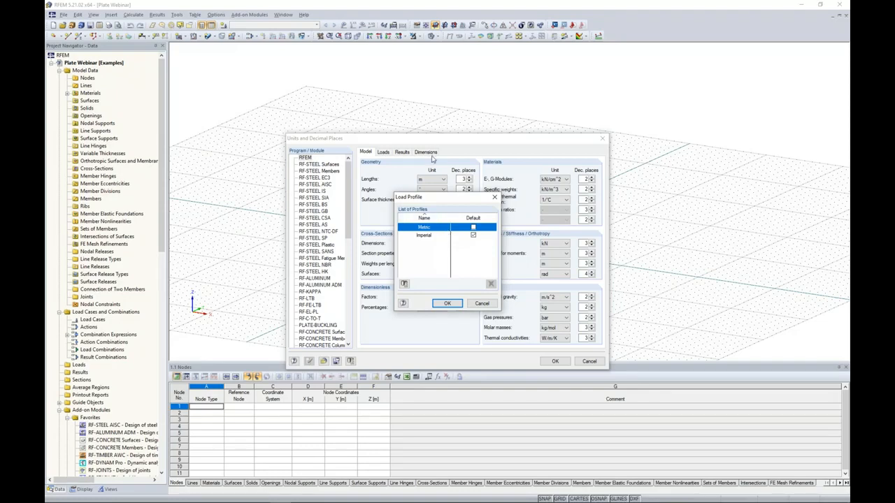
double_click(439, 236)
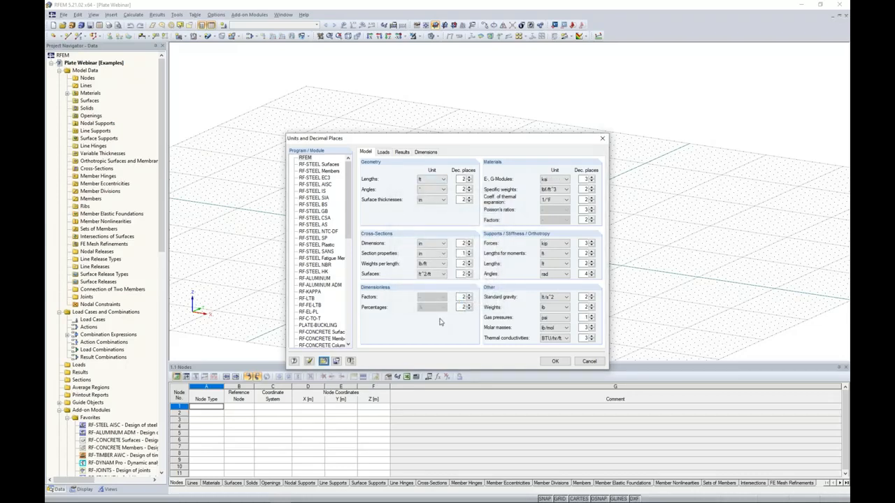
- Set the model's geometry lengths to inches with two decimal places and apply the unit settings
left_click(443, 181)
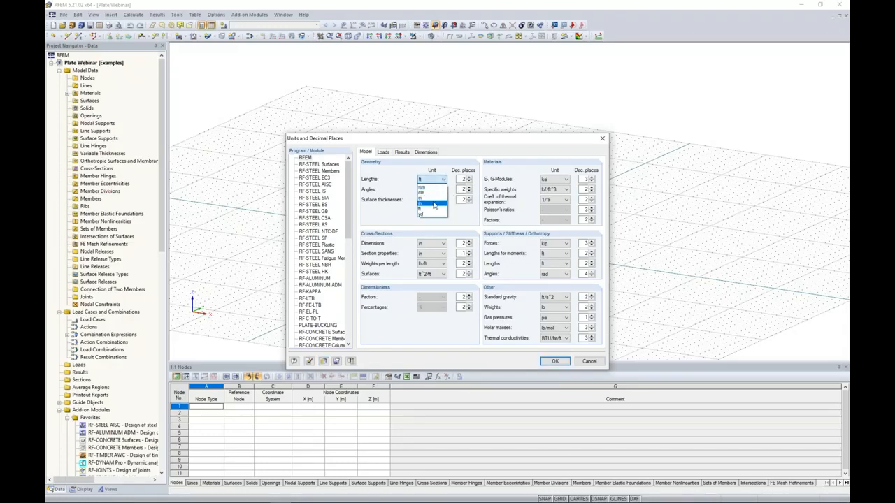
left_click(435, 204)
left_click(469, 181)
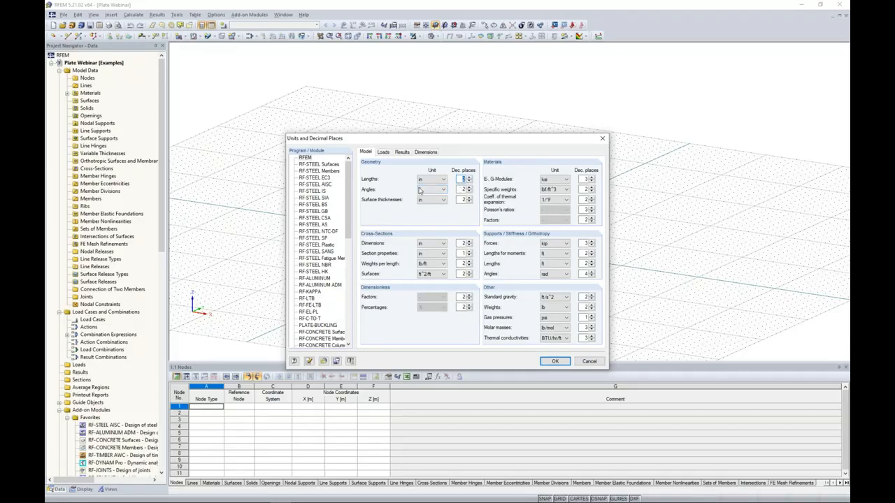
left_click(552, 362)
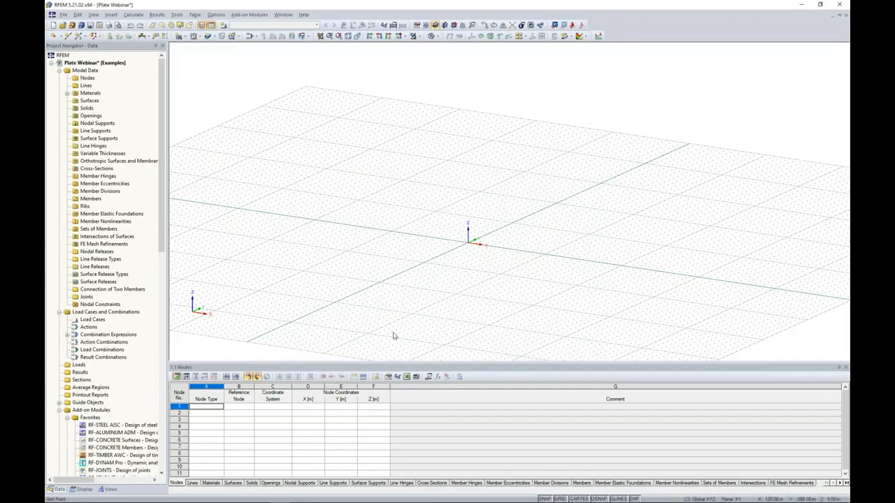
- Enlarge the node table and enter node 1 as a standard Cartesian node at X 0, Y 0, Z 0 in
left_click_drag(372, 366, 373, 302)
left_click(213, 346)
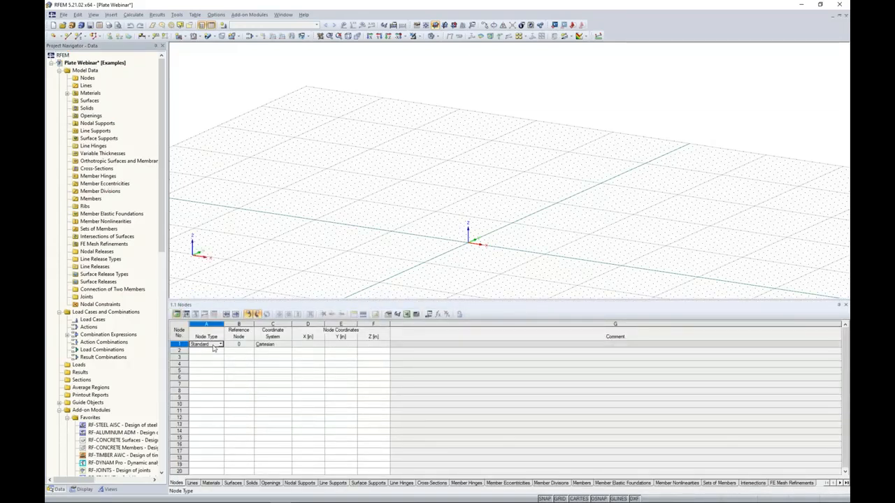
left_click(306, 345)
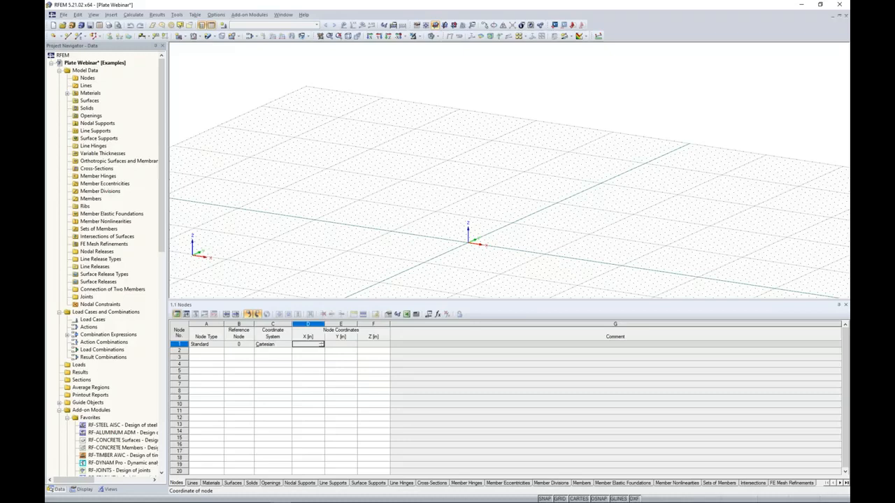
key("Tab")
key("Tab")
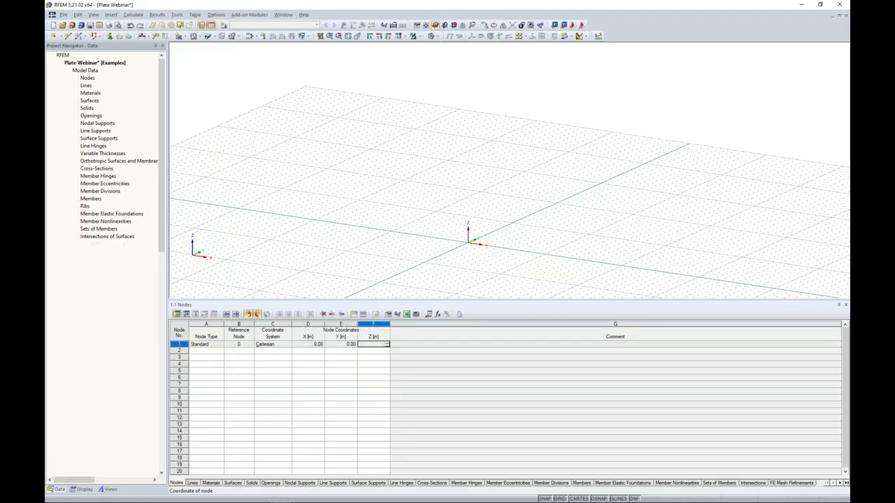
key("Return")
- Add node 2 to the node table at X 0, Y 0, Z 42 in
key("Left")
key("Left")
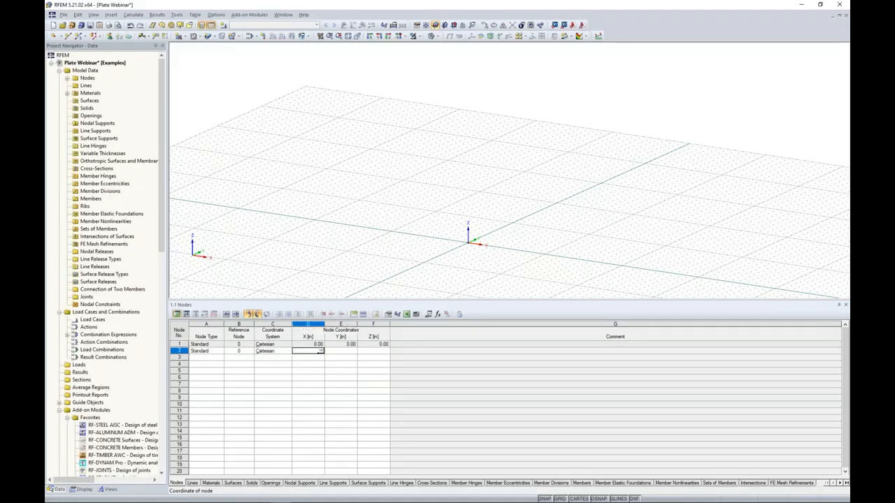
key("Tab")
key("Tab")
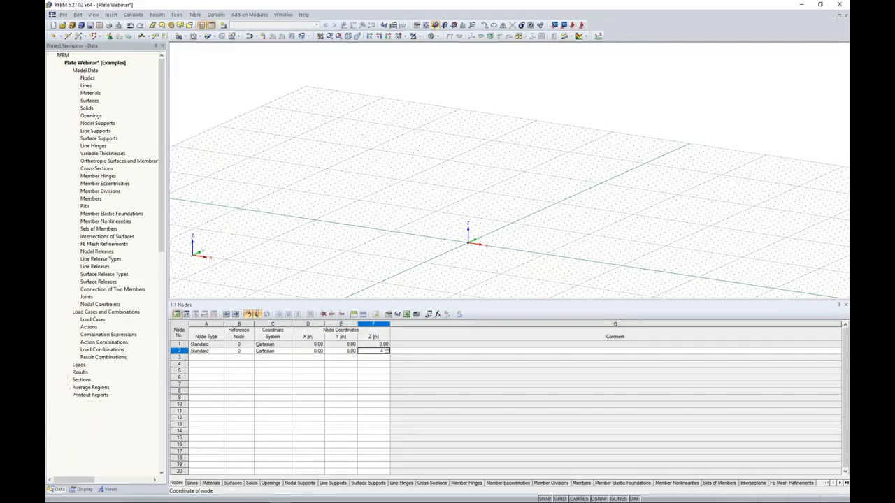
type("42")
key("Return")
- Add node 3 to the node table at X 0, Y 0, Z 70 in
key("Left")
key("Left")
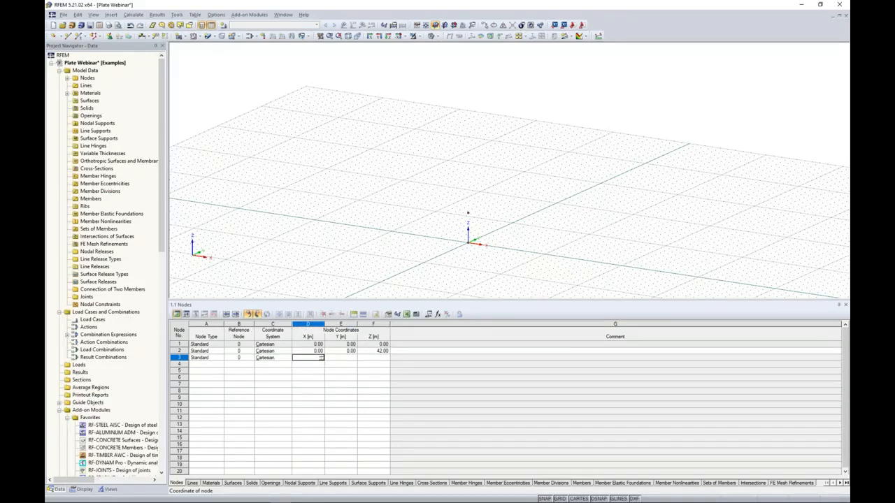
key("Tab")
key("Tab")
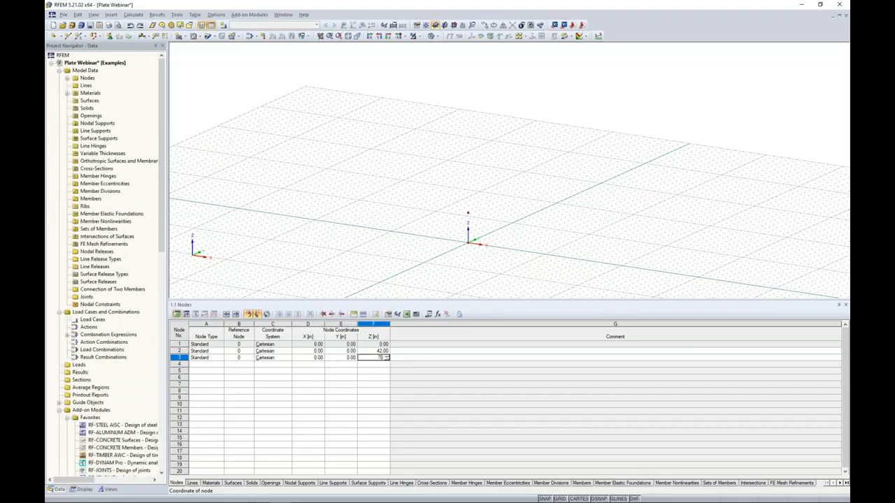
key("Return")
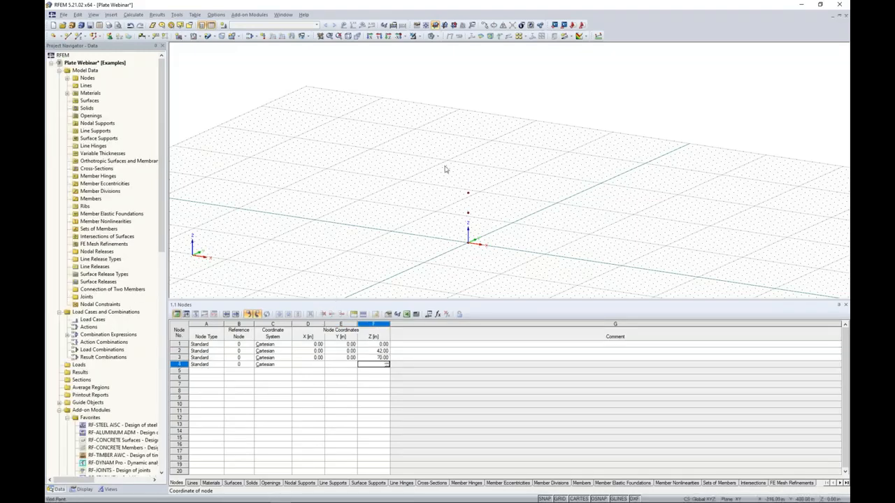
- Add node 4 to the node table at X 16.8, Y 0, Z 66 in
left_click(310, 363)
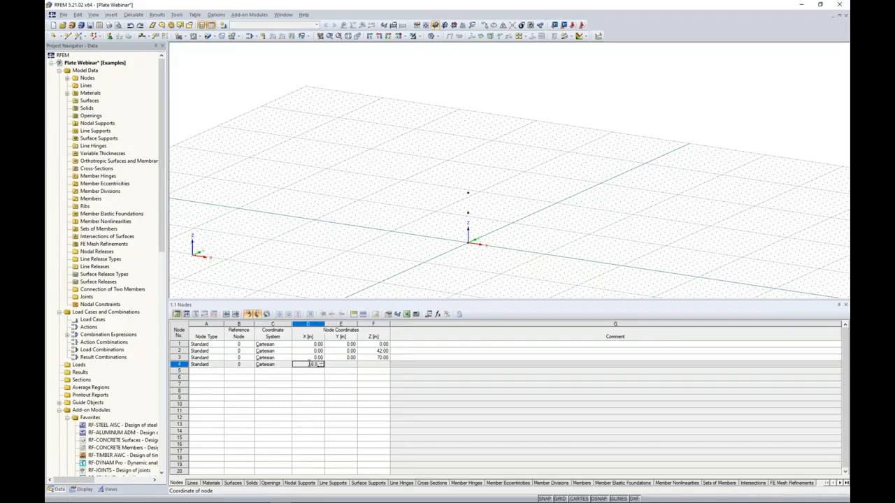
type("16.8")
key("Tab")
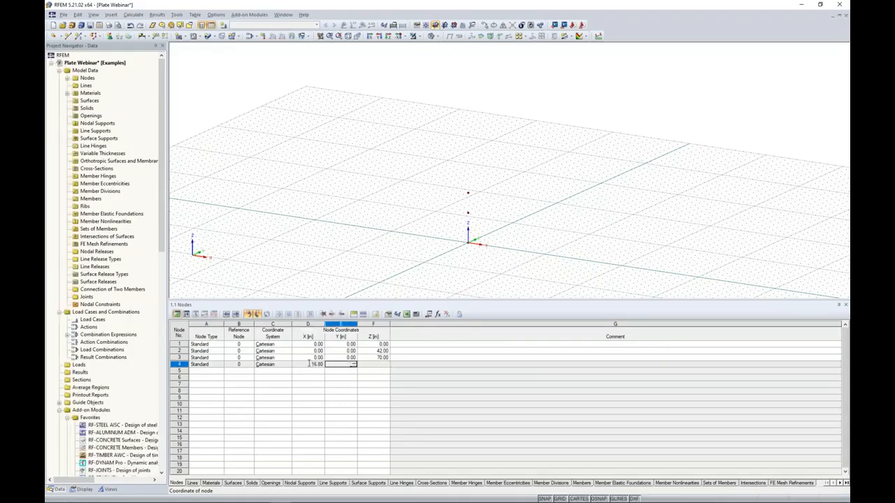
type("0")
key("Tab")
type("66")
key("Return")
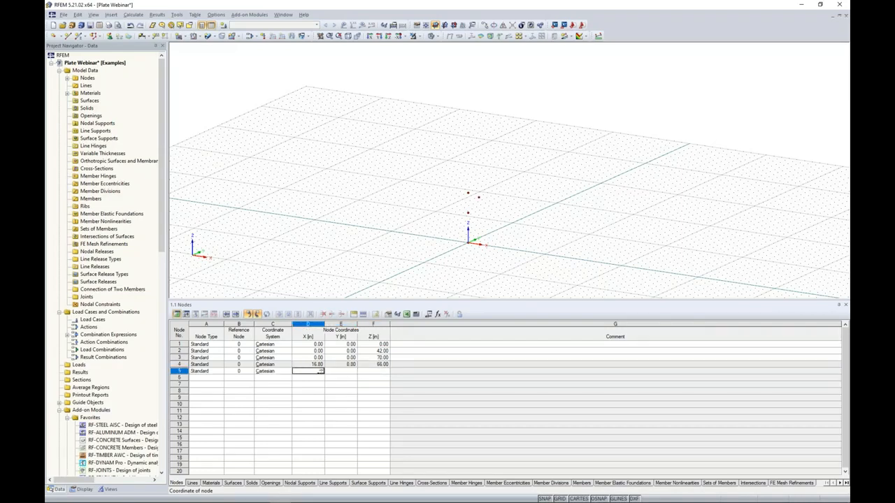
- Add node 5 to the node table at X 19.2, Y 0, Z 63 in
type("19.2")
key("Tab")
key("Tab")
type("65")
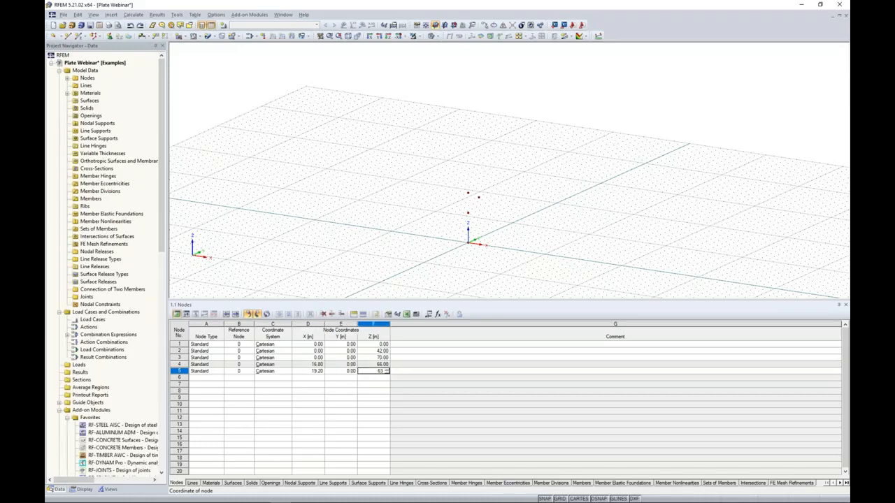
key("Return")
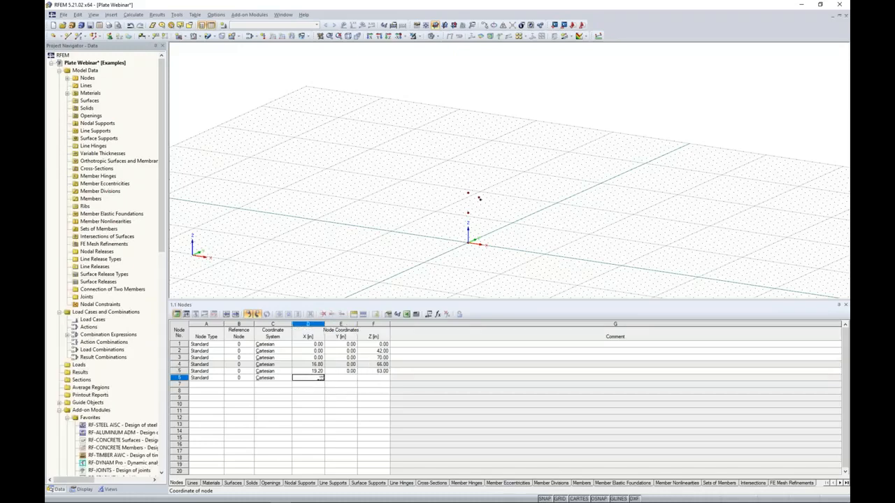
- Add node 6 to the node table at X 19.2, Y 0, Z 42 in
type("19.2")
key("Tab")
key("Tab")
type("42")
left_click(309, 365)
- Shrink the node table to a few rows to give the model more display space
middle_click_drag(500, 225, 476, 232, "ctrl")
scroll(482, 228, "up", 3)
left_click_drag(489, 301, 490, 417)
middle_click_drag(531, 224, 468, 279, "ctrl")
scroll(468, 279, "up", 3)
left_click(501, 233)
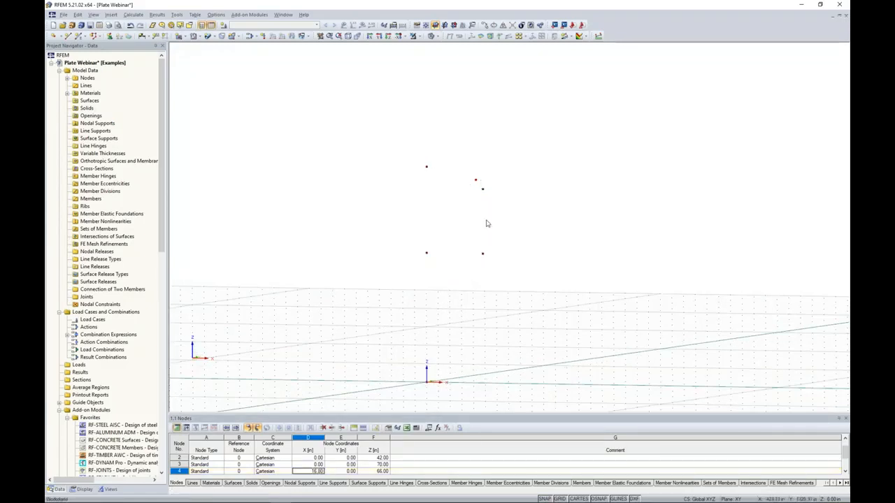
scroll(479, 261, "up", 1)
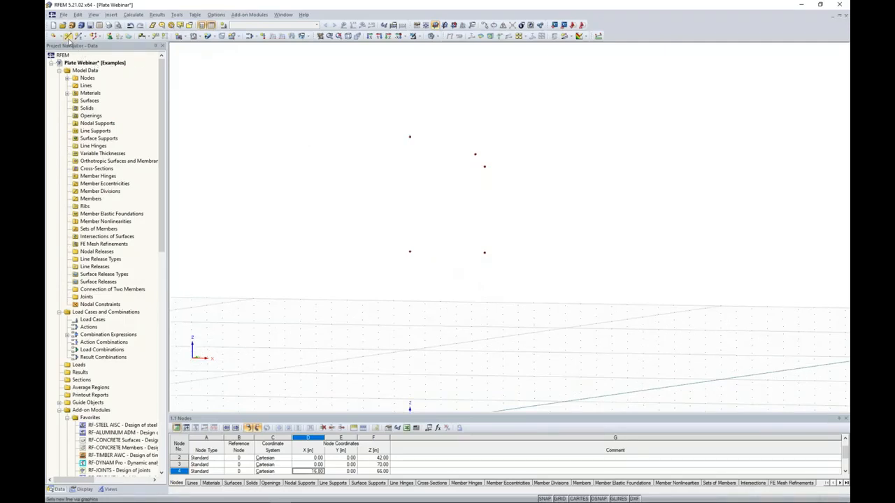
- Draw a straight vertical line from node 6 (X 19.2, Z 42) up to node 5 (X 19.2, Z 63)
left_click(68, 36)
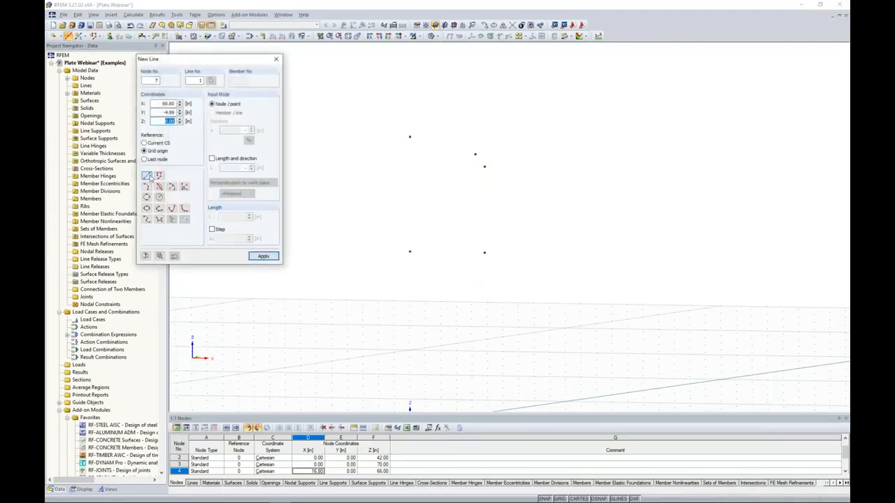
left_click(146, 175)
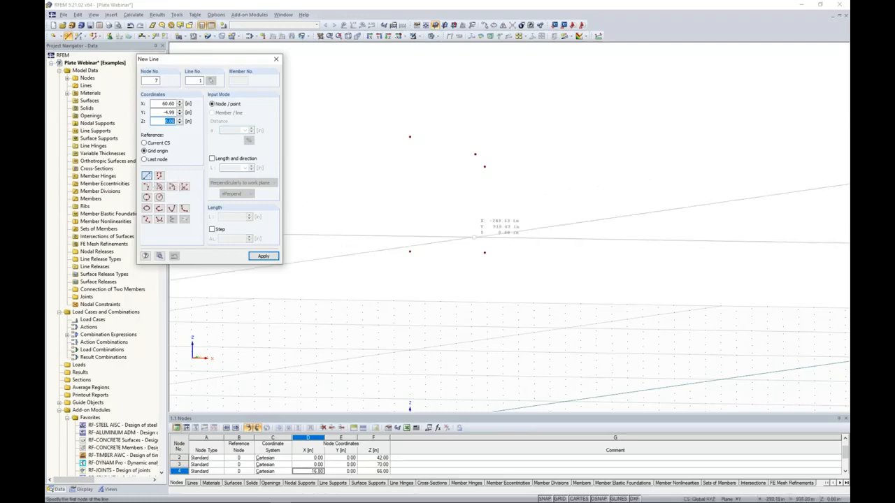
left_click(485, 253)
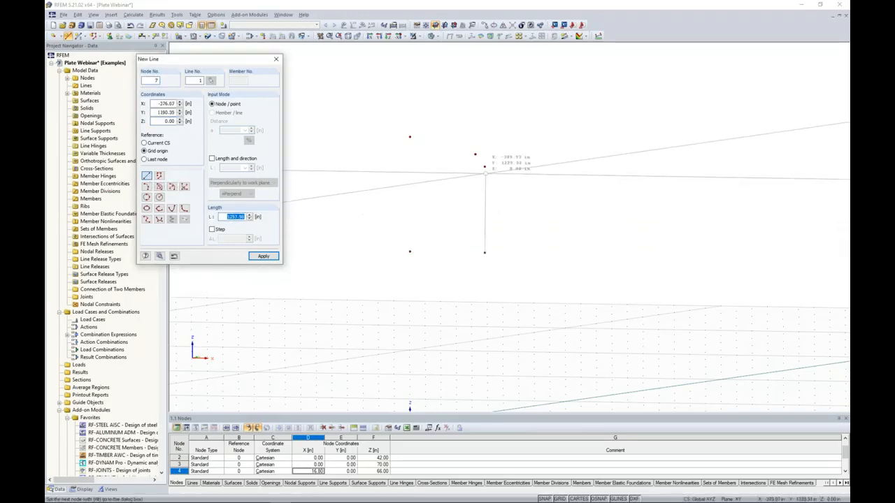
left_click(485, 167)
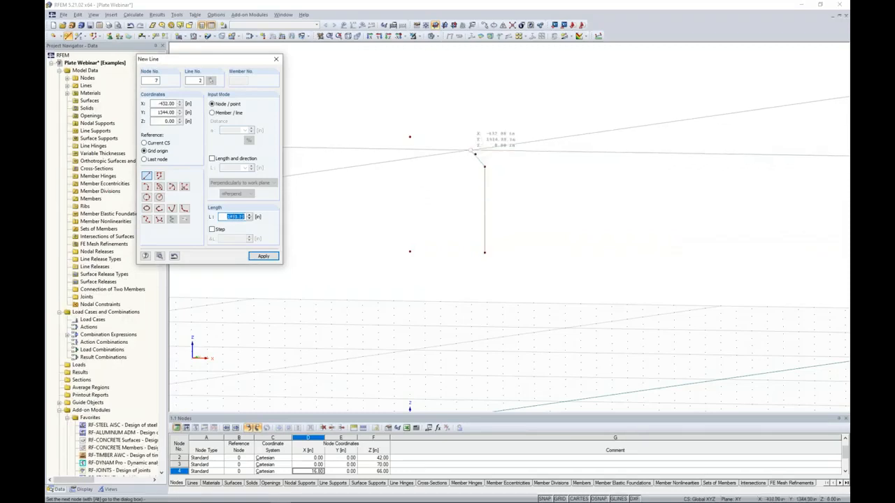
- Begin an arc via edge nodes and radius, with node 5 at the vertical line's upper end and node 4 as its ends
left_click(171, 187)
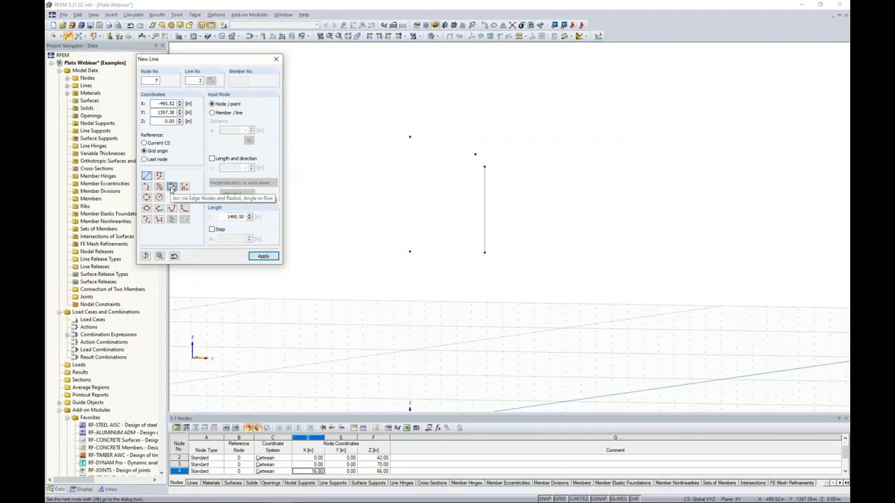
left_click(484, 167)
left_click(475, 154)
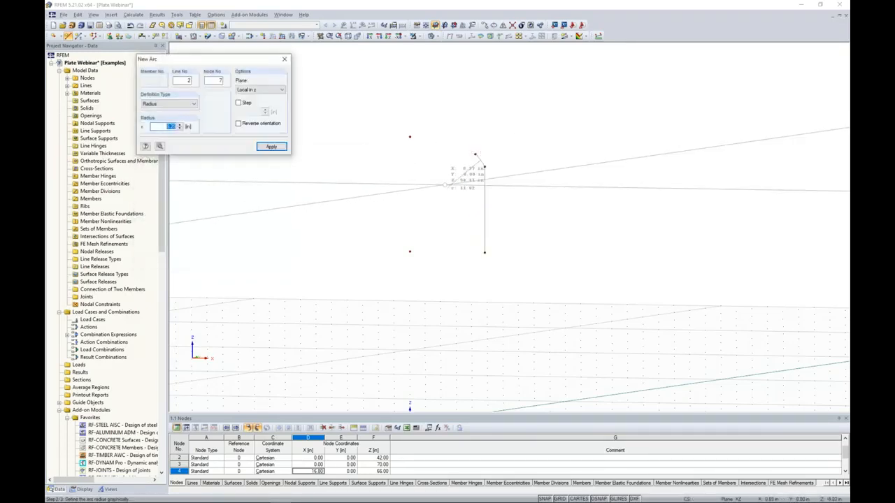
mouse_move(461, 184)
middle_mouse_down("ctrl")
mouse_move(425, 202)
mouse_move(473, 195)
middle_mouse_up("ctrl")
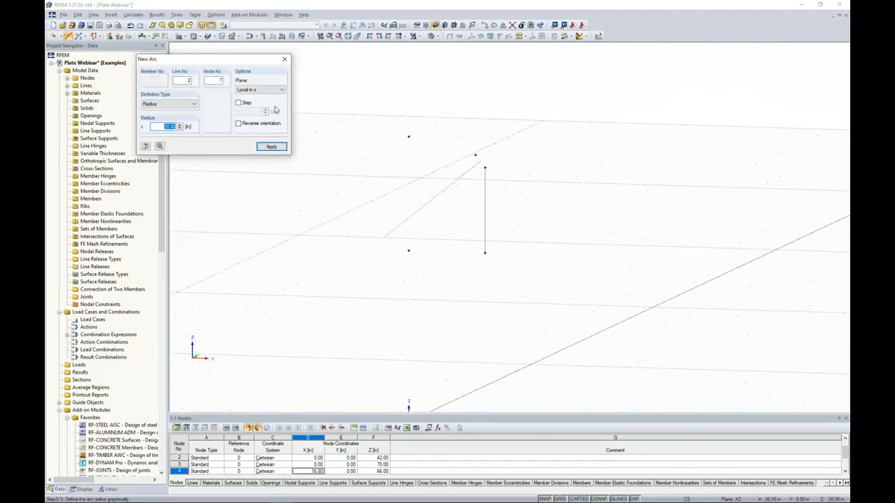
- Try the Local in y plane for the arc, then return it to Local in z
left_click(260, 90)
left_click(254, 102)
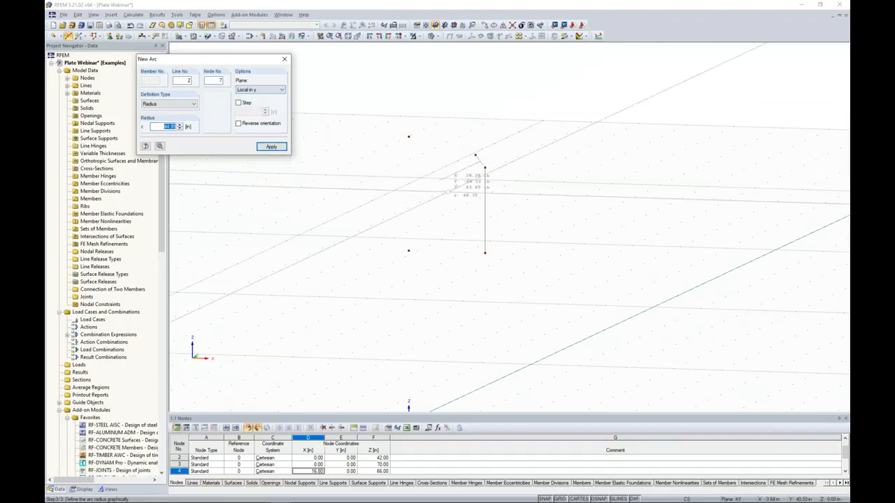
middle_click_drag(497, 184, 437, 198, "ctrl")
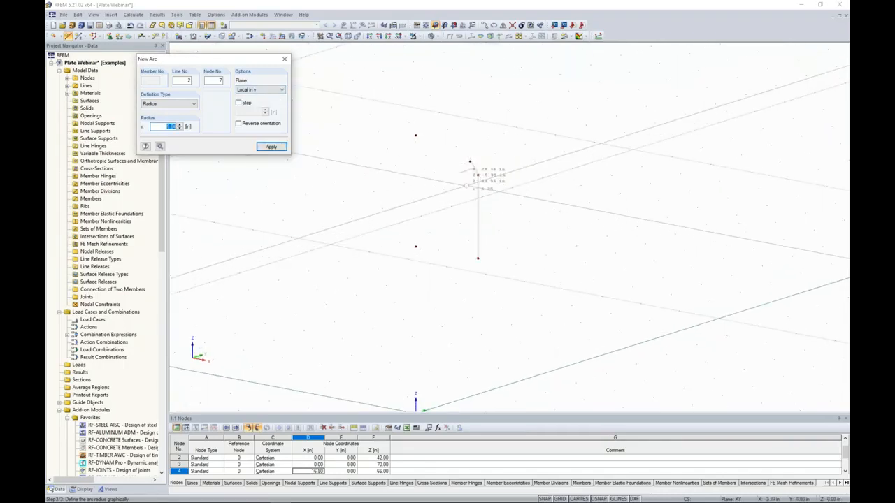
left_click(262, 91)
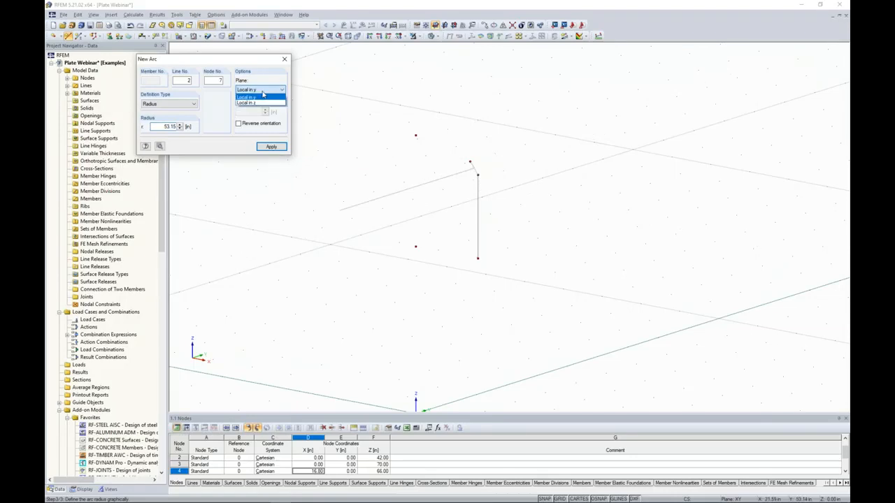
left_click(246, 102)
- Give the corner arc between nodes 5 and 4 a radius of 5 in and create it
middle_click_drag(475, 185, 493, 182, "ctrl")
scroll(493, 181, "down", 1)
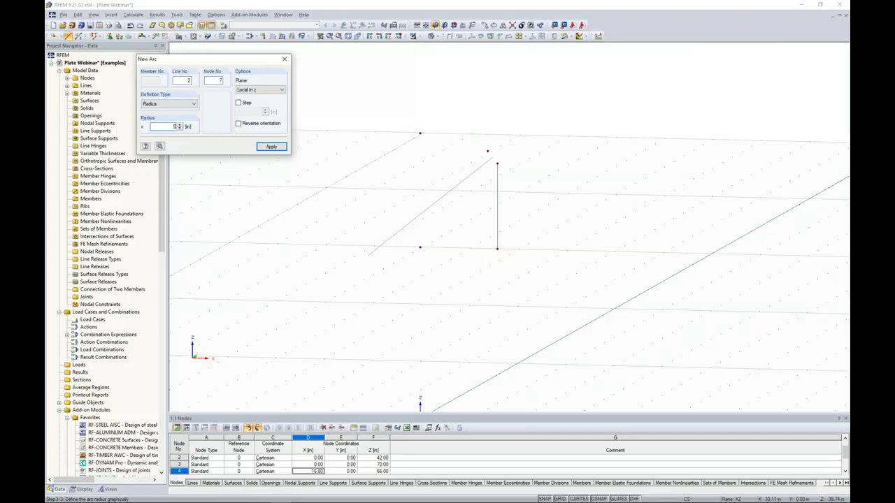
key("Return")
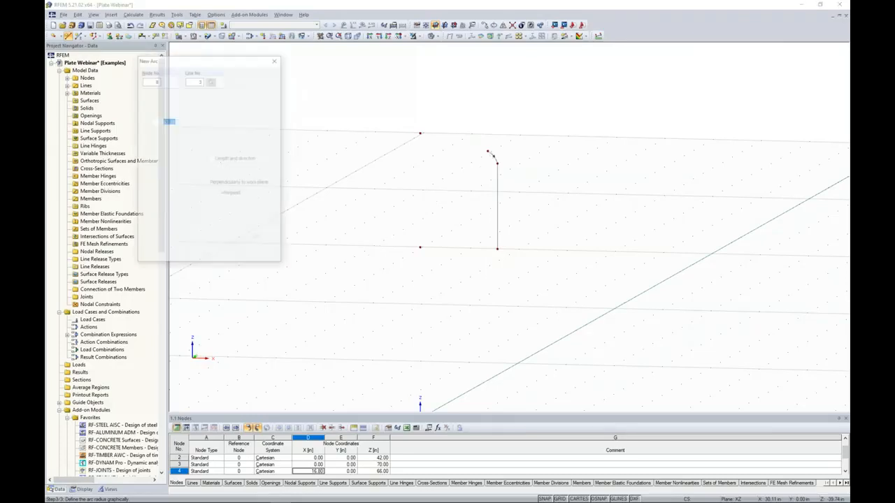
- Draw a 48 in radius arc from node 4 to node 3 at X 0, Z 70, and finish the arc command
scroll(504, 155, "up", 3)
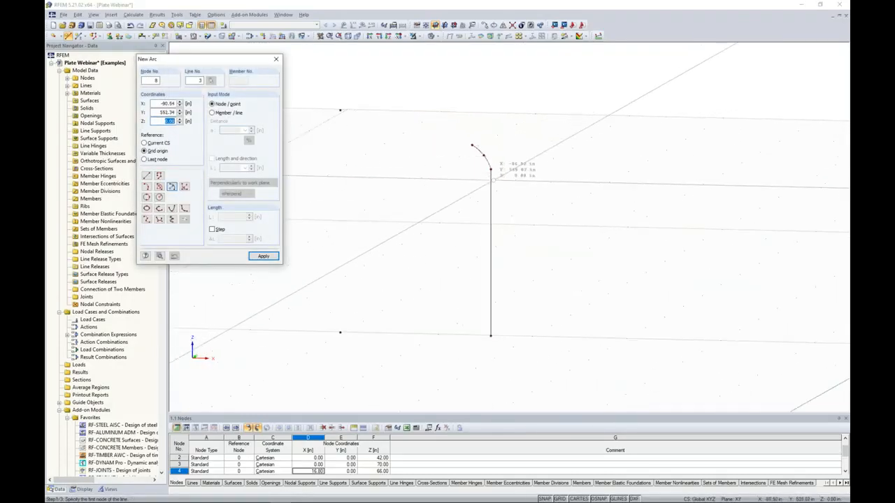
middle_click_drag(451, 172, 515, 192)
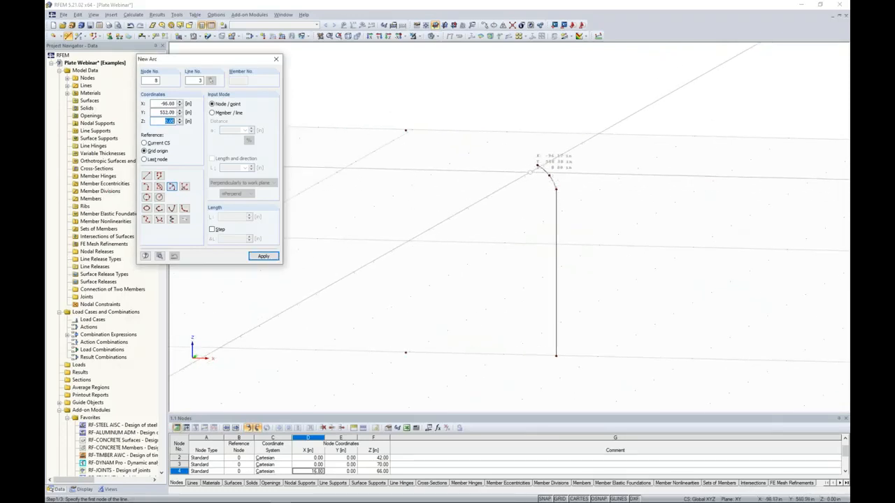
left_click(537, 165)
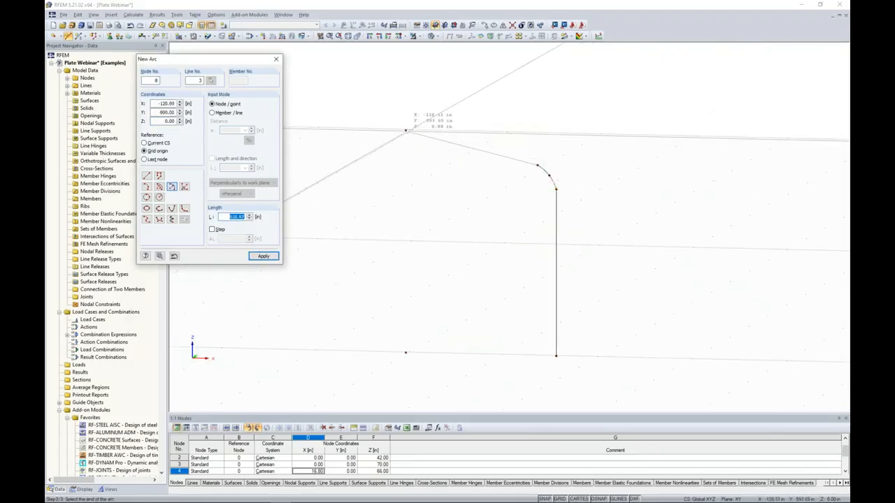
left_click(405, 130)
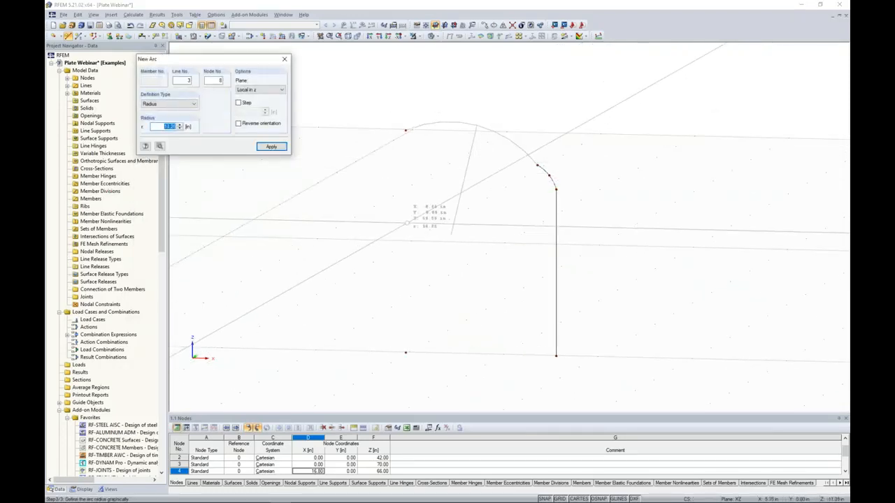
type("48")
key("Return")
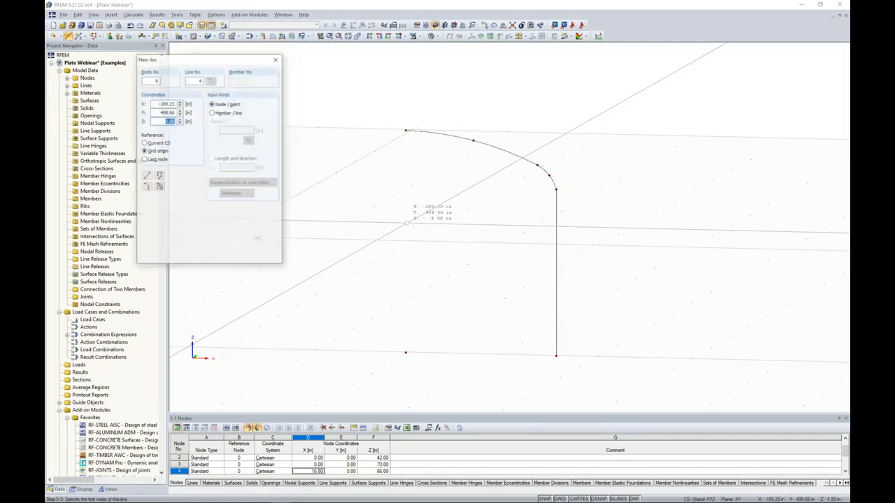
key("Escape")
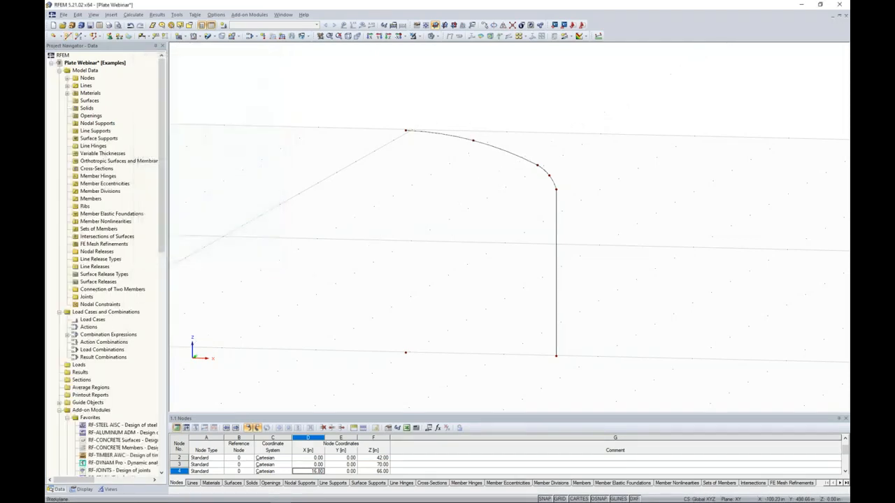
- Select the whole profile with all its nodes and set up a mirrored copy about a plane parallel to X-Y
scroll(421, 245, "down", 1)
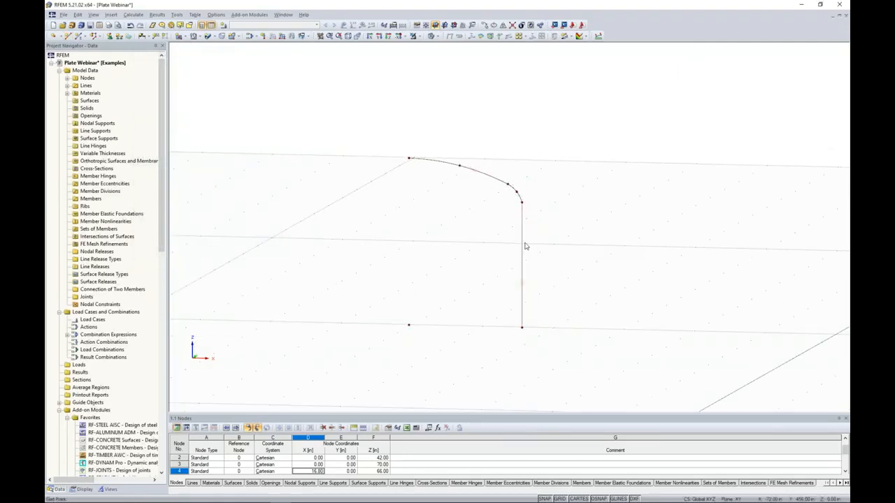
scroll(461, 274, "down", 1)
middle_click_drag(460, 271, 475, 234, "ctrl")
left_click_drag(552, 306, 395, 138)
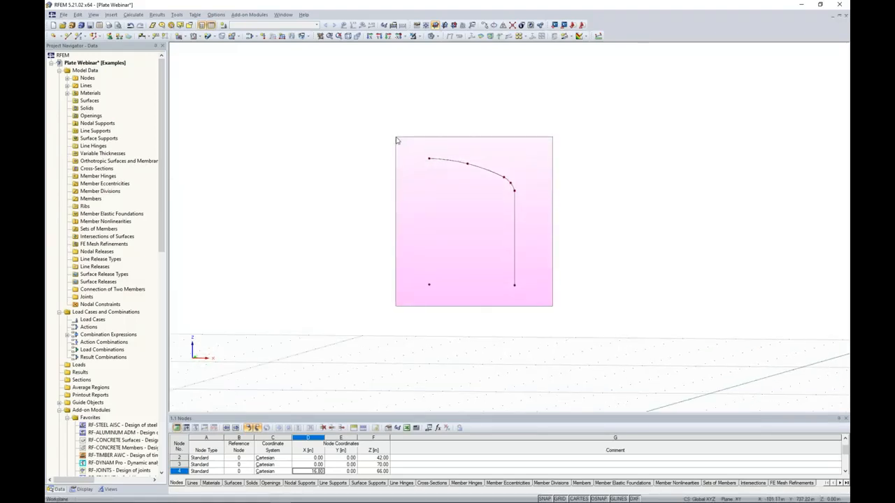
left_click_drag(396, 141, 398, 139)
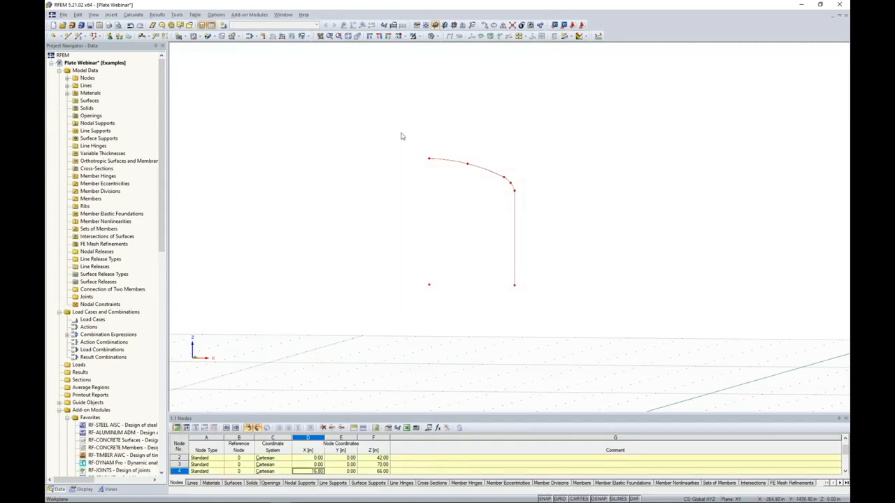
left_click(502, 26)
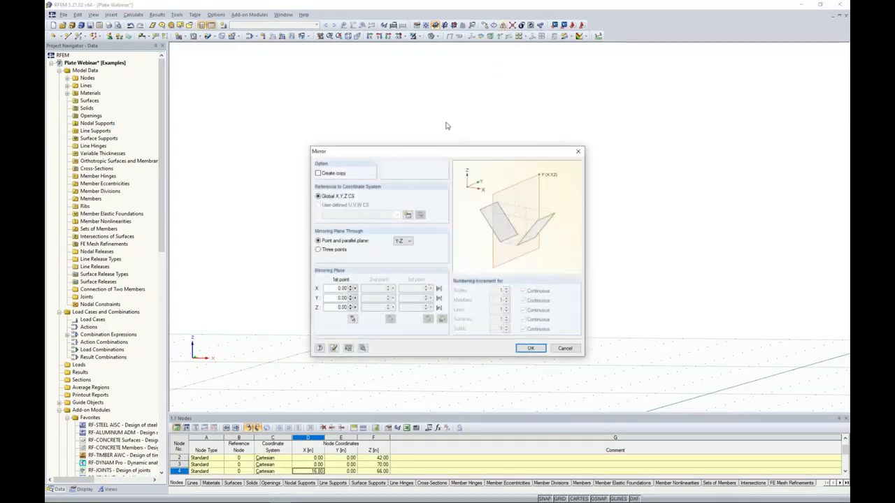
left_click_drag(434, 155, 433, 115)
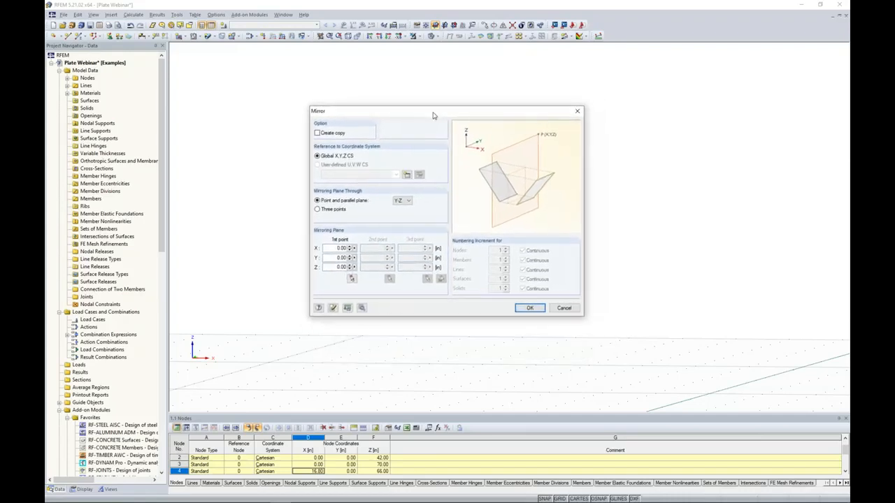
left_click(318, 133)
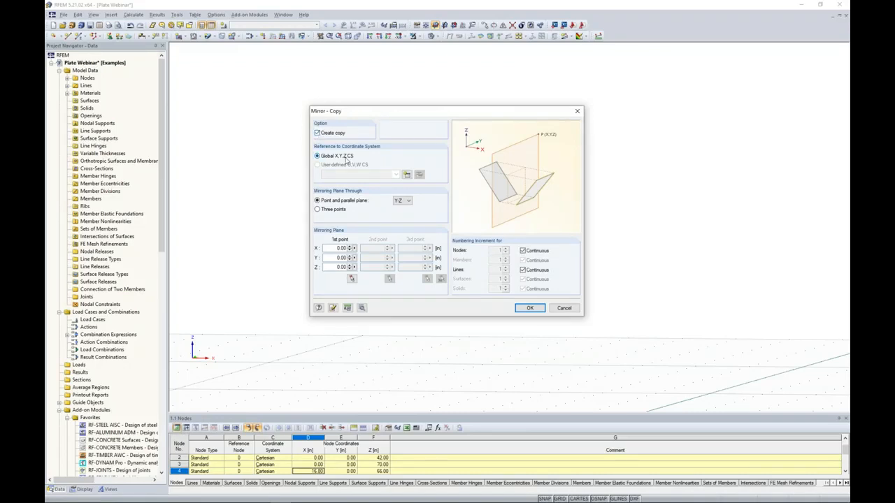
left_click(405, 201)
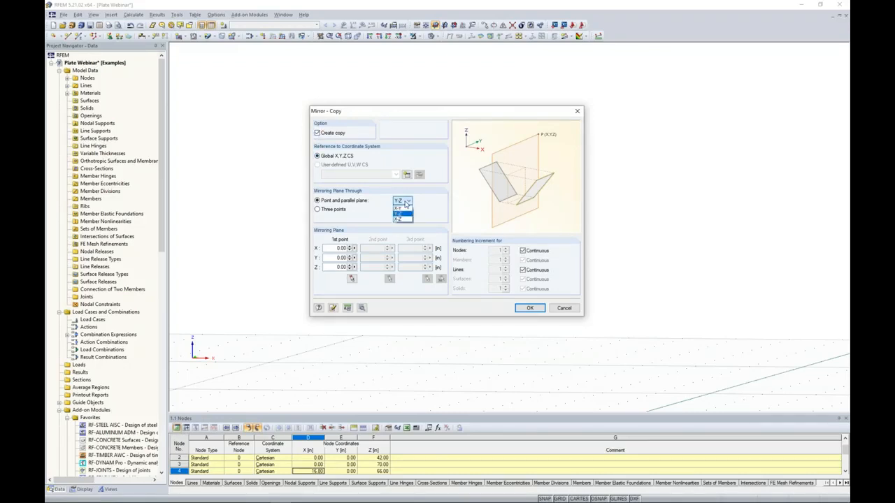
left_click(401, 209)
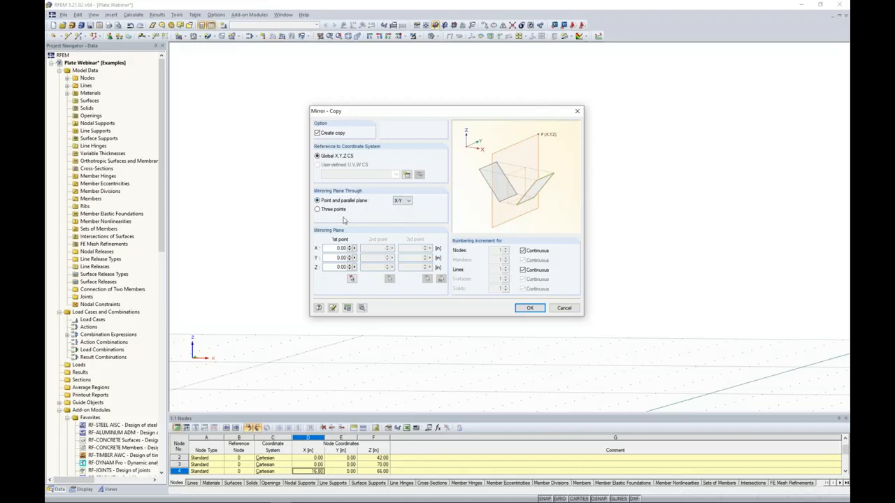
- Place the mirror plane through the center node at X 0, Y 0, Z 42 and create the mirrored copy of the profile
left_click(352, 278)
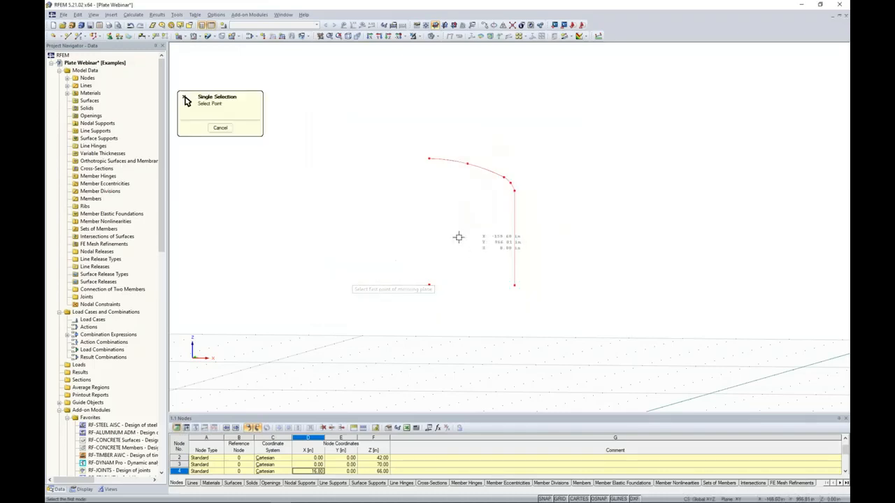
left_click(431, 286)
left_click_drag(434, 111, 570, 100)
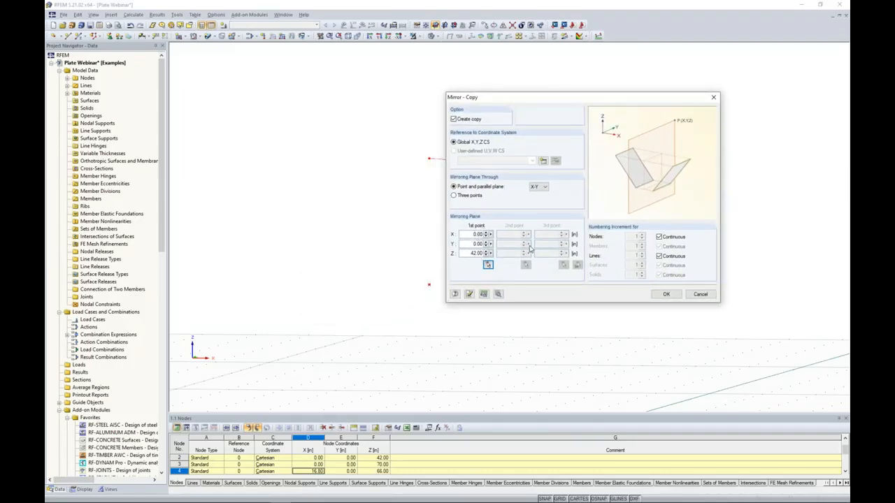
left_click(665, 294)
- Delete the middle node on the vertical side of the profile, merging the two joined lines
middle_click_drag(550, 275, 523, 220)
scroll(523, 219, "down", 1)
mouse_move(532, 266)
middle_mouse_down("ctrl")
mouse_move(534, 278)
mouse_move(553, 268)
mouse_move(539, 269)
middle_mouse_up("ctrl")
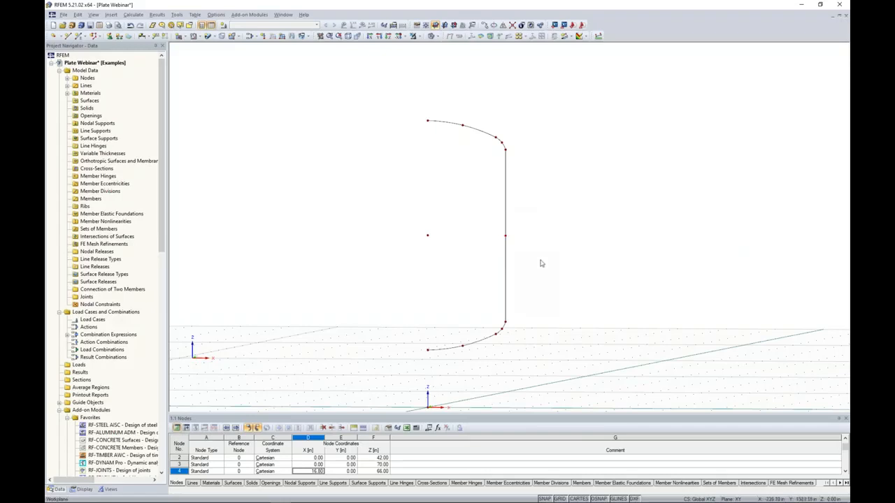
right_click(505, 237)
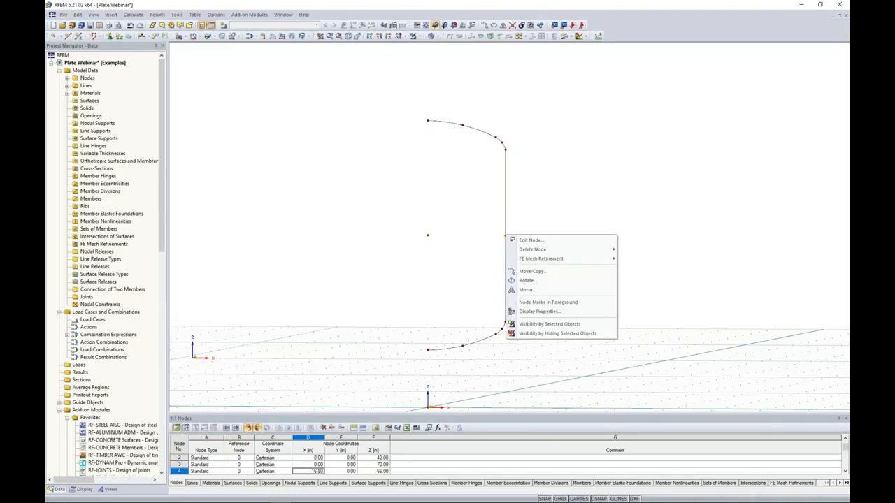
mouse_move(564, 250)
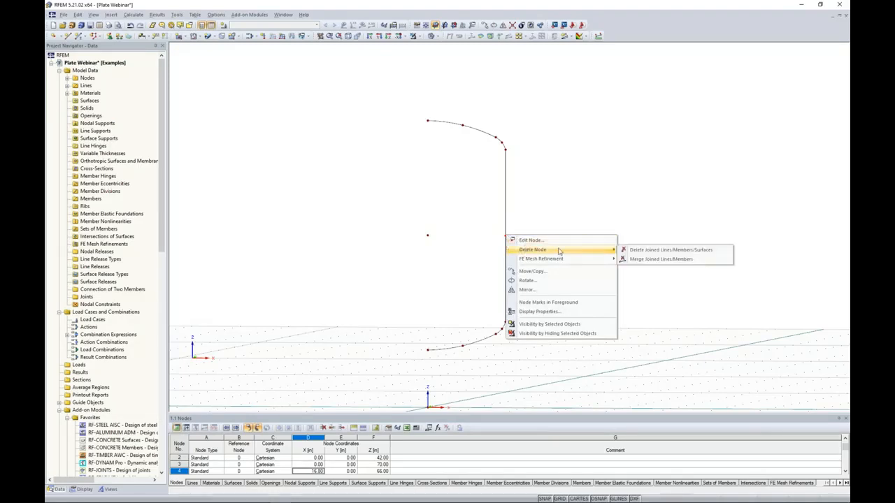
left_click(640, 260)
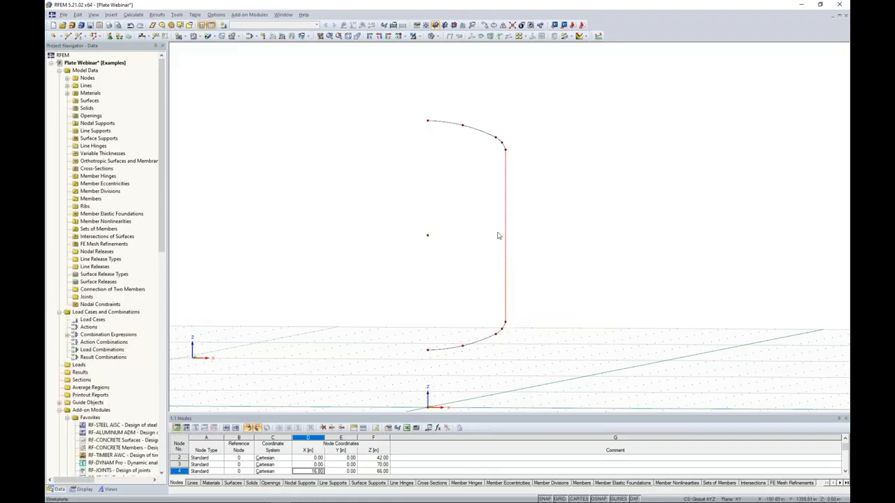
- Select the whole profile and set up a rotated copy with 3 copies at 120° about the Z axis through the center node at Z 42
scroll(549, 255, "down", 1)
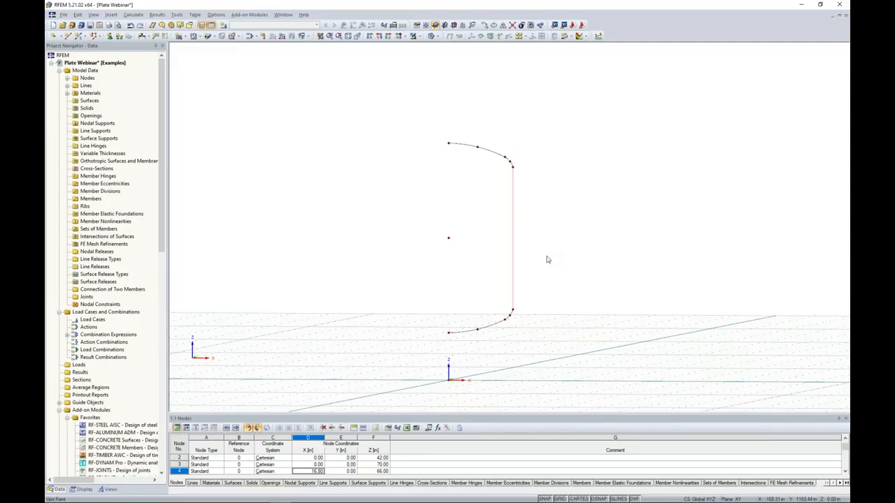
middle_click_drag(546, 259, 549, 264)
left_click_drag(557, 338, 398, 102)
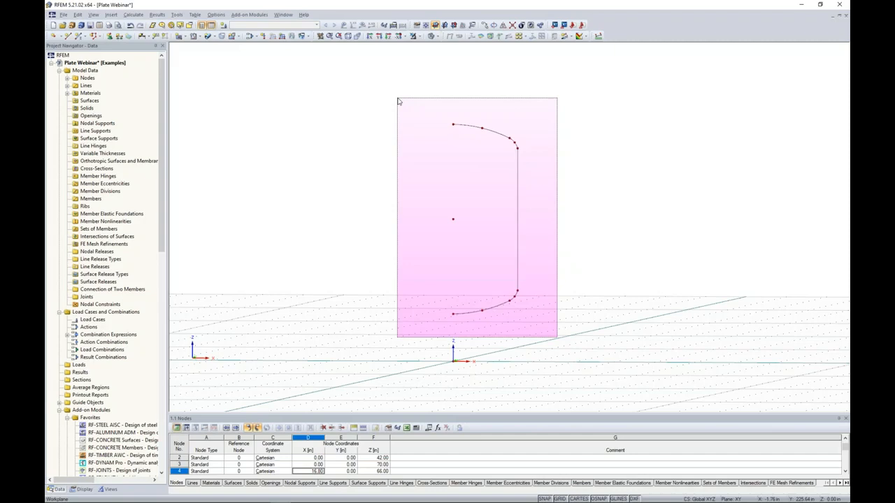
left_click_drag(399, 101, 398, 101)
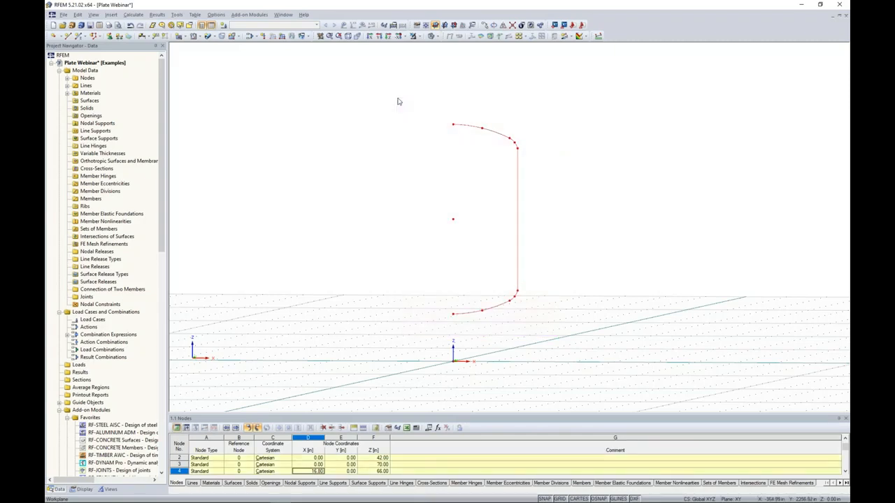
left_click(493, 26)
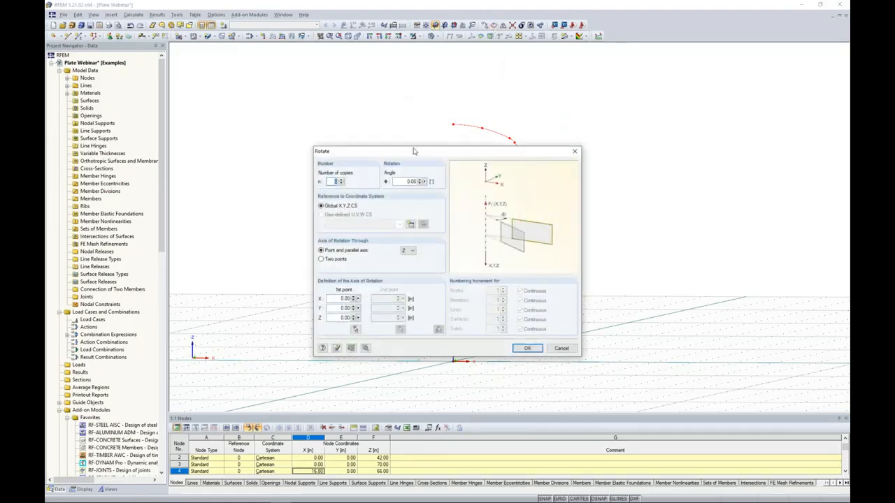
type("1")
type("120")
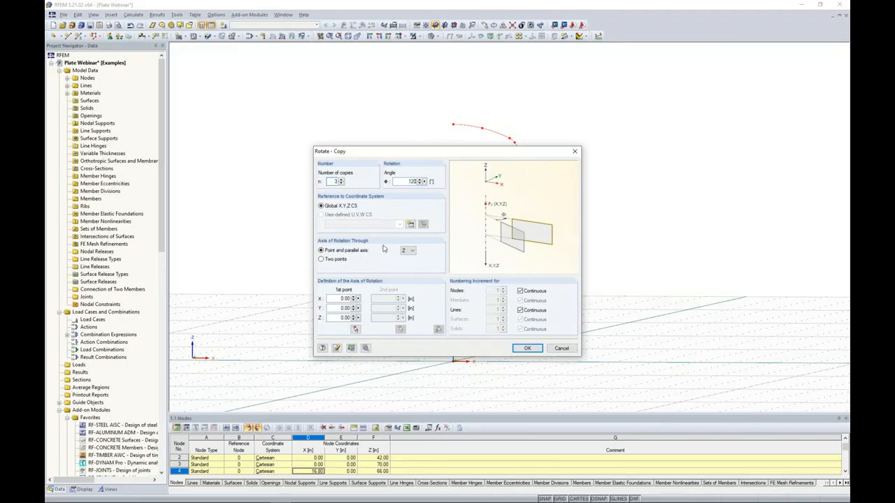
left_click(355, 329)
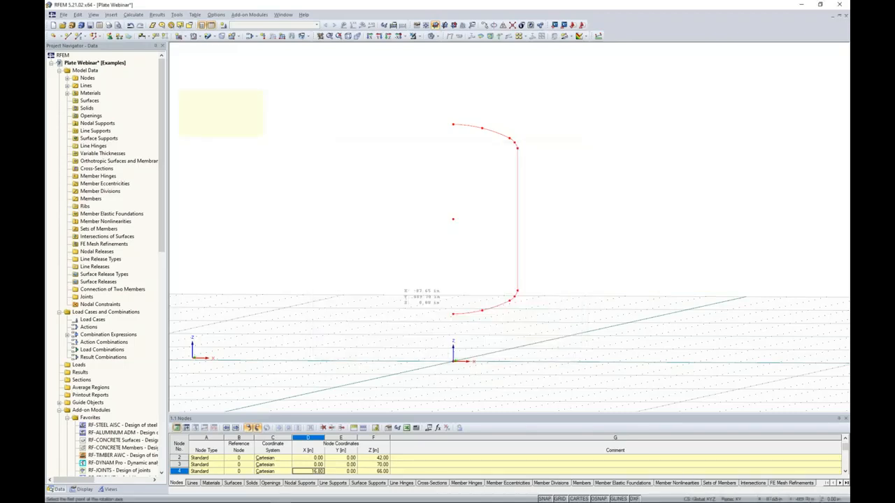
left_click(455, 220)
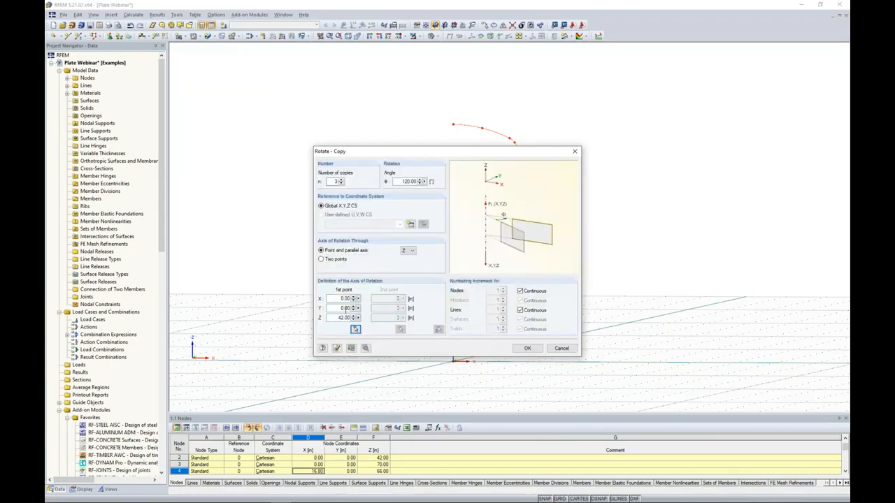
- Enable creating new surfaces between the selected lines and their copies, and carry out the rotated copy
left_click(365, 347)
left_click_drag(430, 132, 515, 107)
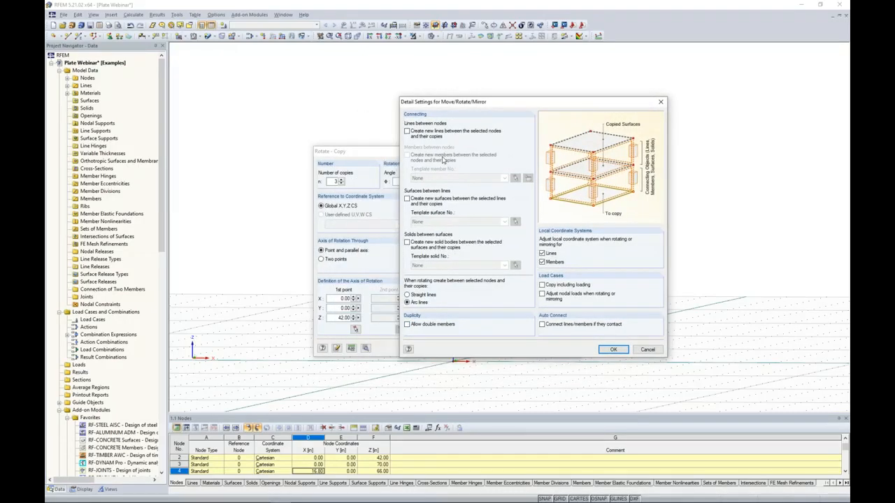
left_click(407, 199)
left_click(614, 350)
left_click(527, 348)
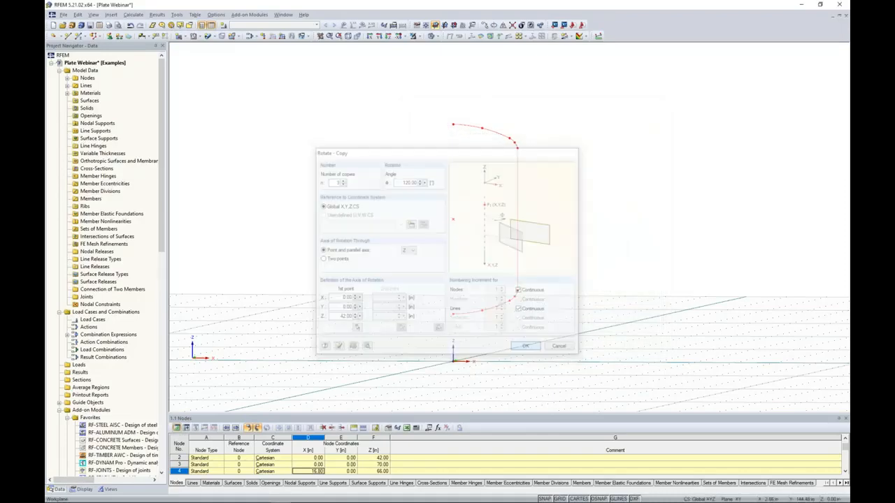
- Select the entire vessel, open its surfaces for editing and set their stiffness type to Standard
scroll(559, 249, "down", 2)
middle_click_drag(559, 250, 530, 266, "ctrl")
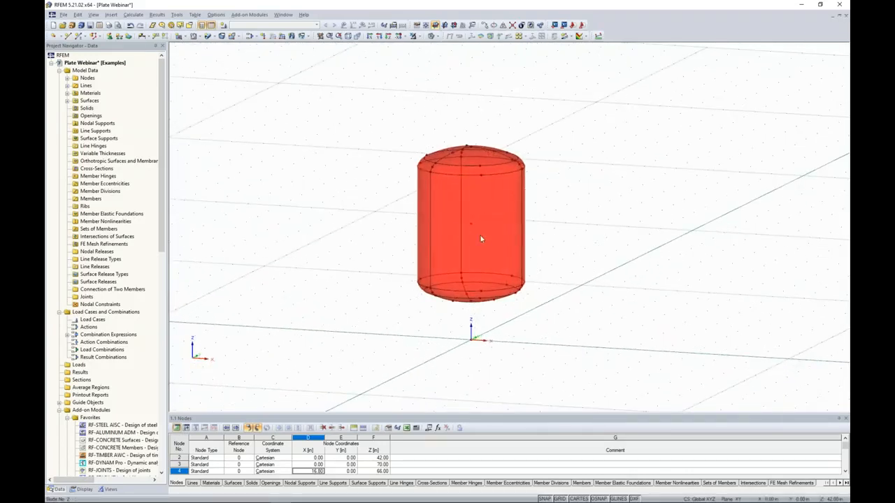
left_click_drag(554, 314, 384, 108)
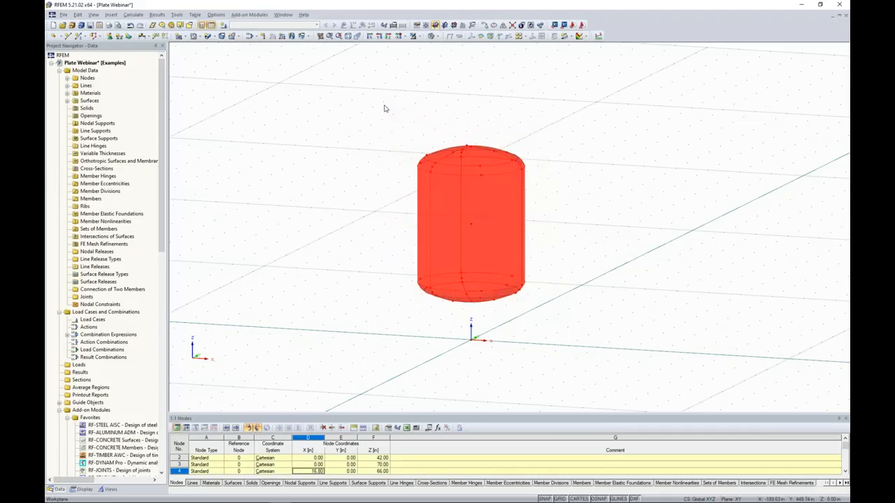
scroll(491, 230, "up", 3)
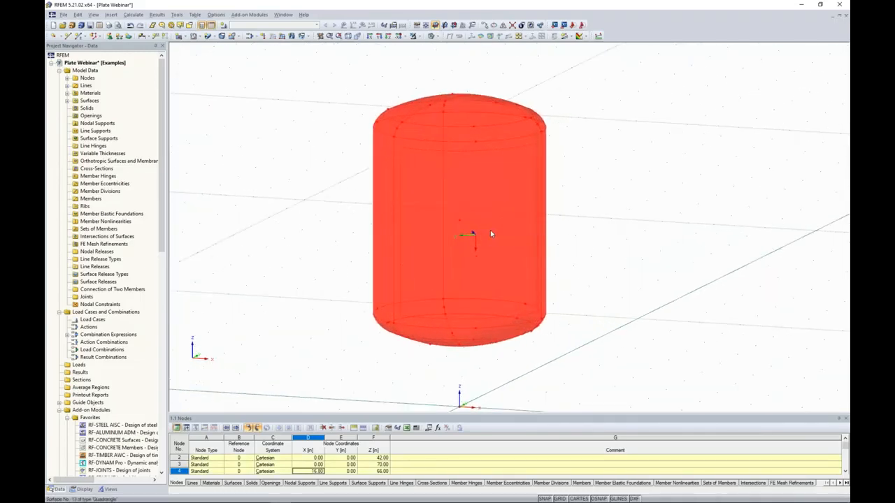
double_click(490, 233)
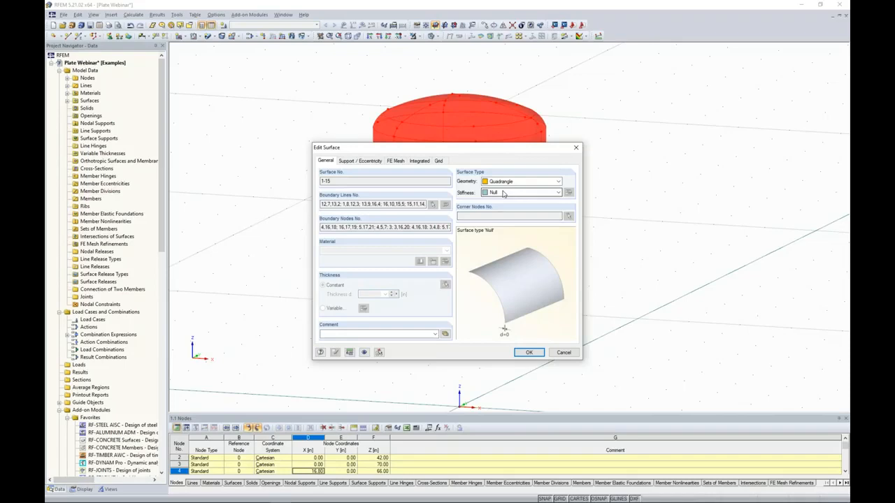
left_click(503, 193)
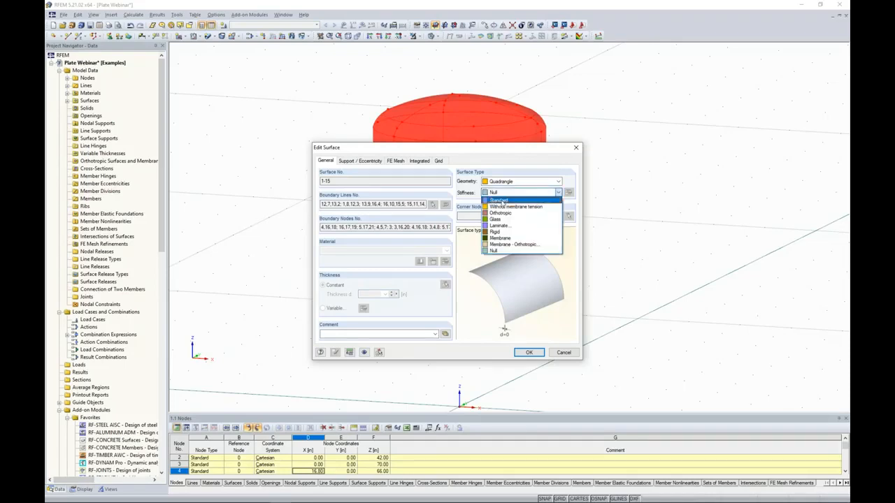
left_click(501, 201)
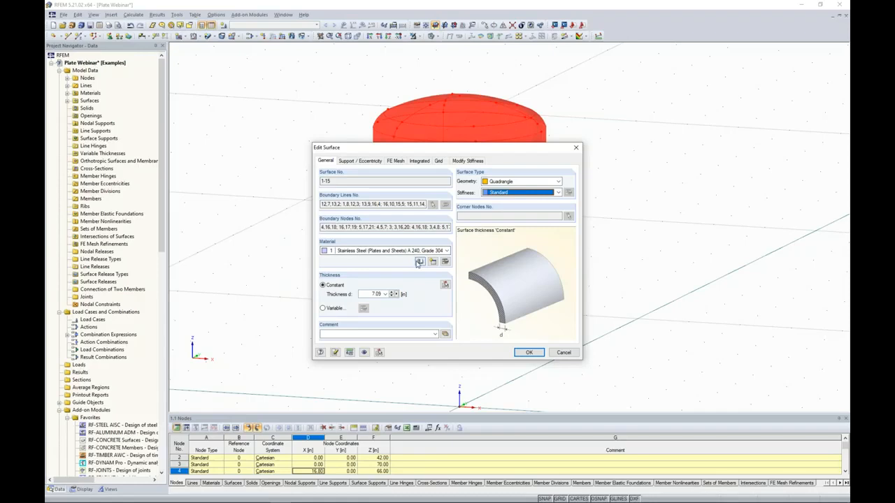
- Open the material library from the surface settings, review the Metal and Stainless Steel filters, and search for "a 240"
left_click(420, 262)
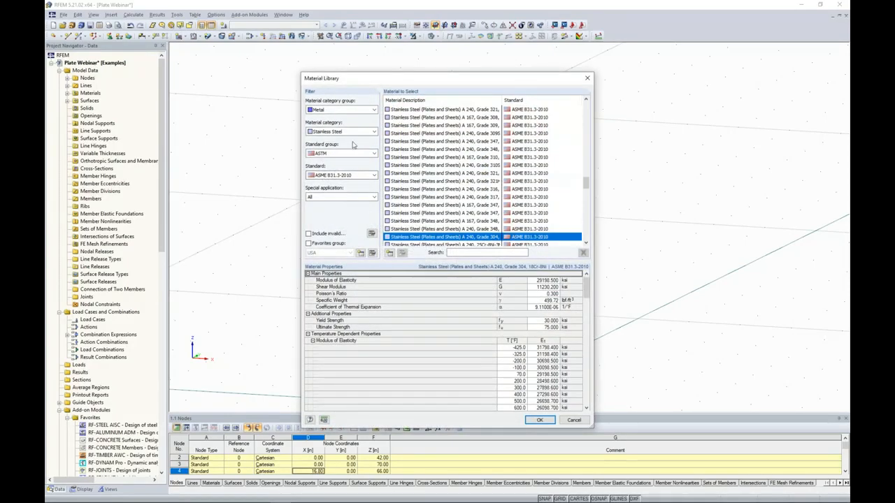
left_click(335, 111)
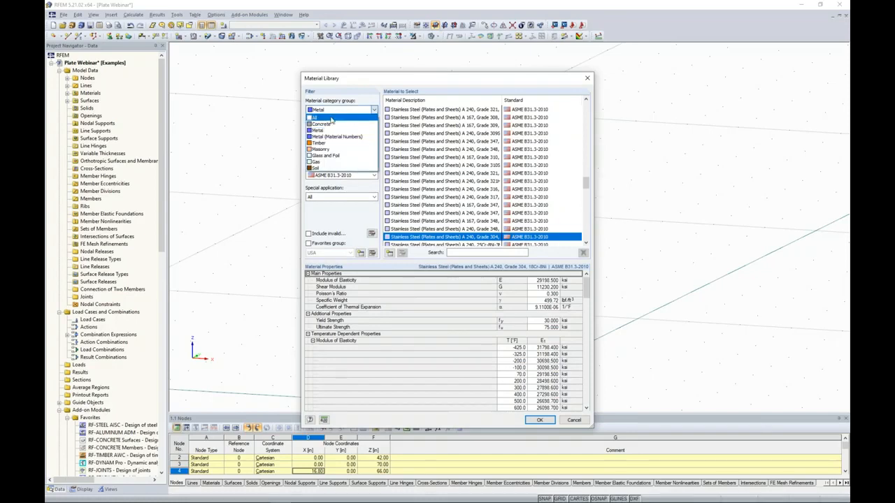
left_click(324, 130)
left_click(325, 132)
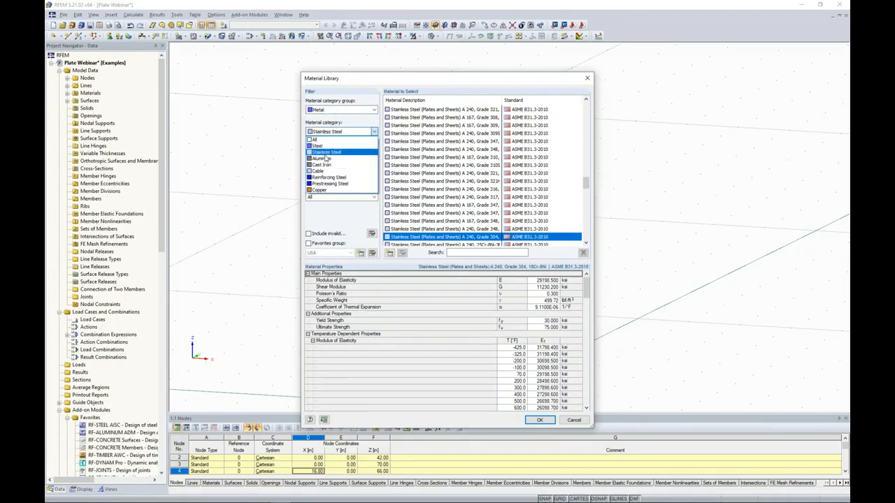
left_click(340, 219)
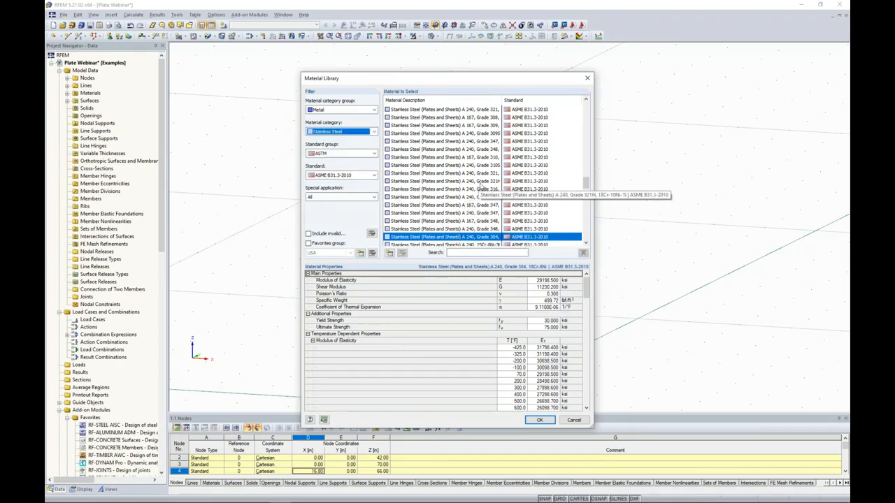
left_click(586, 165)
left_click_drag(585, 165, 585, 214)
left_click(476, 252)
type("a 240")
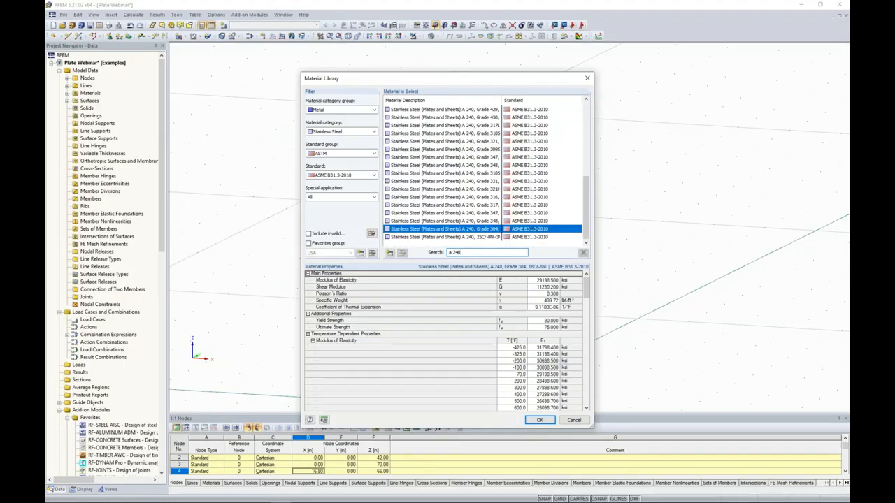
mouse_move(587, 208)
left_mouse_down()
mouse_move(591, 131)
mouse_move(577, 206)
left_mouse_up()
- Restrict the library to the USA favorites, try adding A 240 grades 347, 317 and 316 to that group, and turn the filter off again
left_click(308, 244)
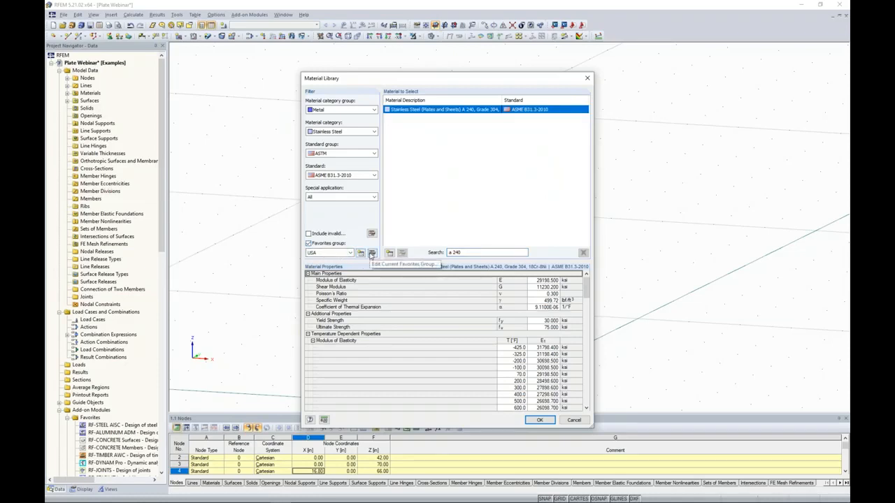
left_click(372, 254)
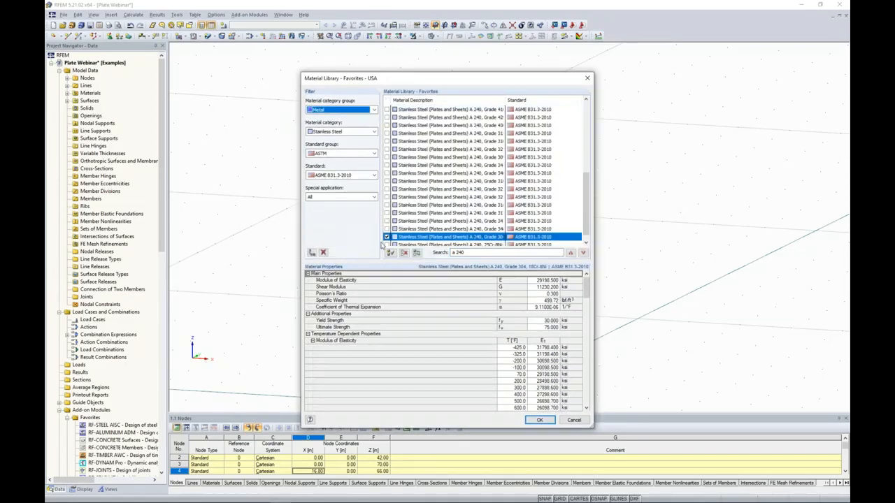
left_click(387, 220)
left_click(387, 212)
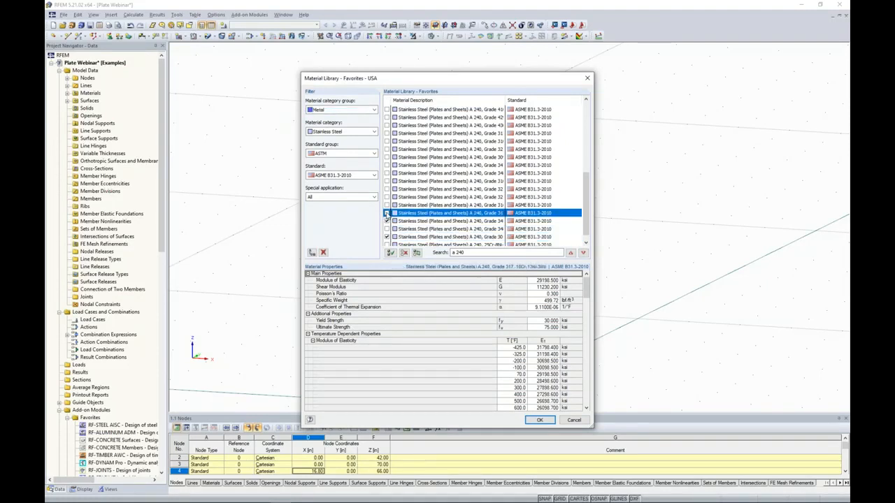
left_click(387, 205)
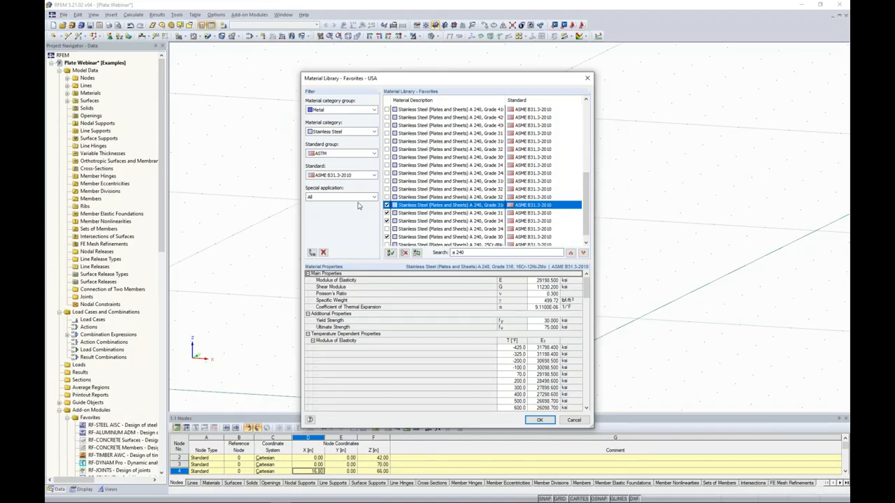
left_click(574, 420)
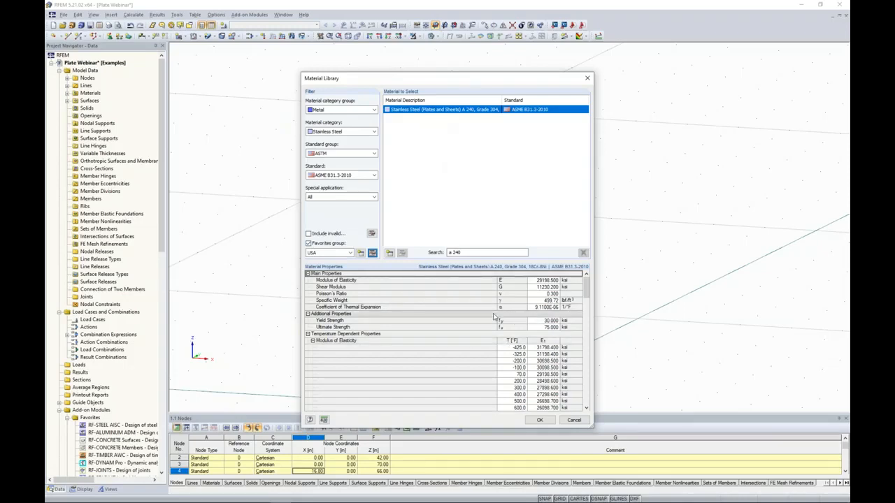
left_click(309, 243)
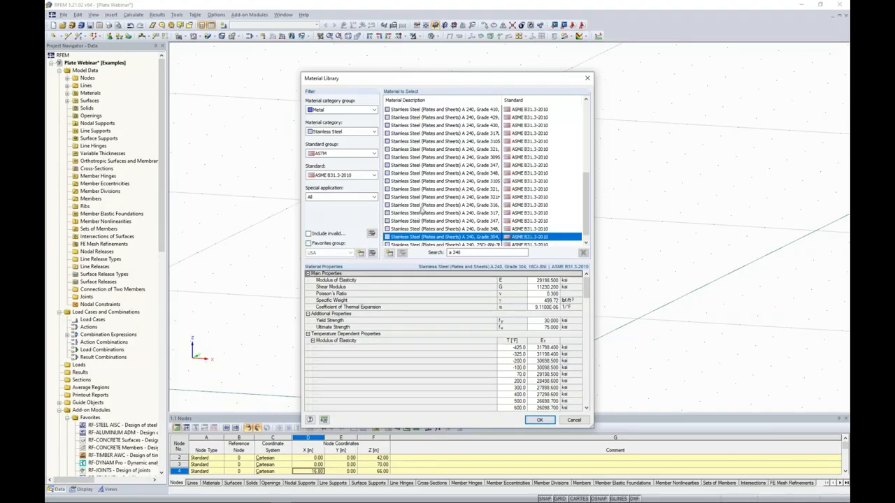
- Examine the new-material definition based on stainless steel A 240, Grade 304, and leave the material library without choosing another material
left_click(389, 254)
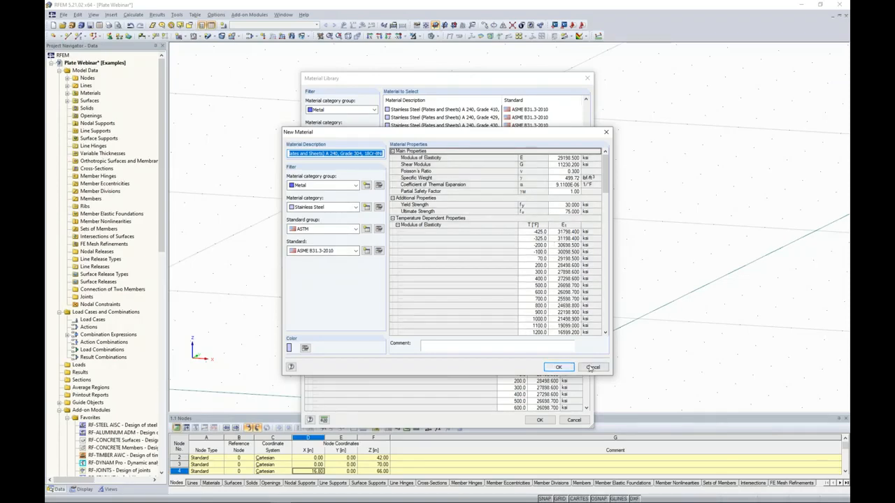
left_click(559, 368)
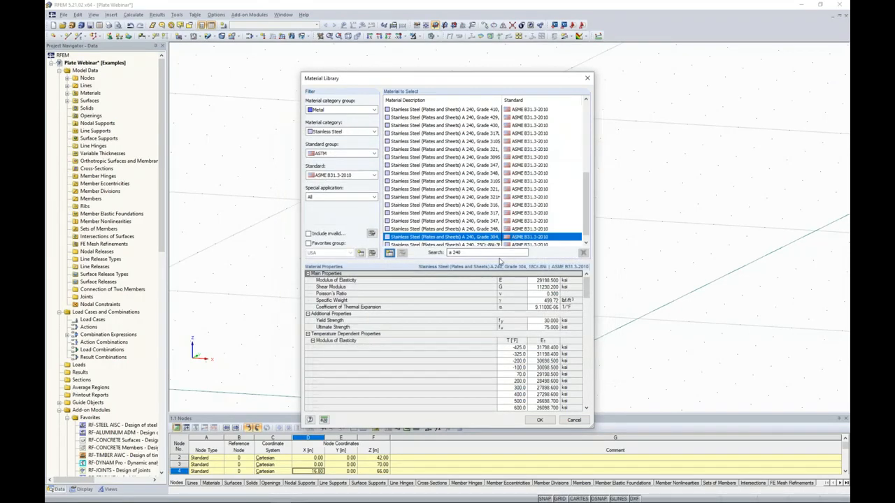
left_click(573, 421)
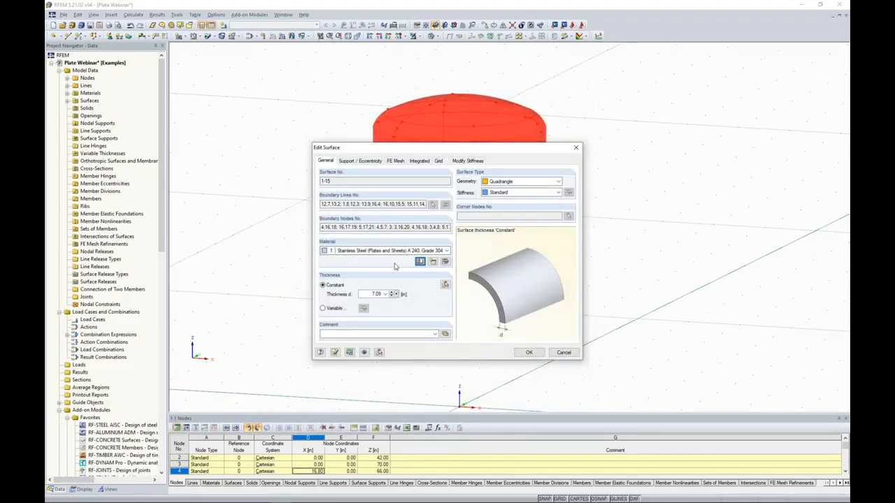
- Set the constant thickness of the selected vessel surfaces to 0.2 in and apply the surface settings
double_click(364, 295)
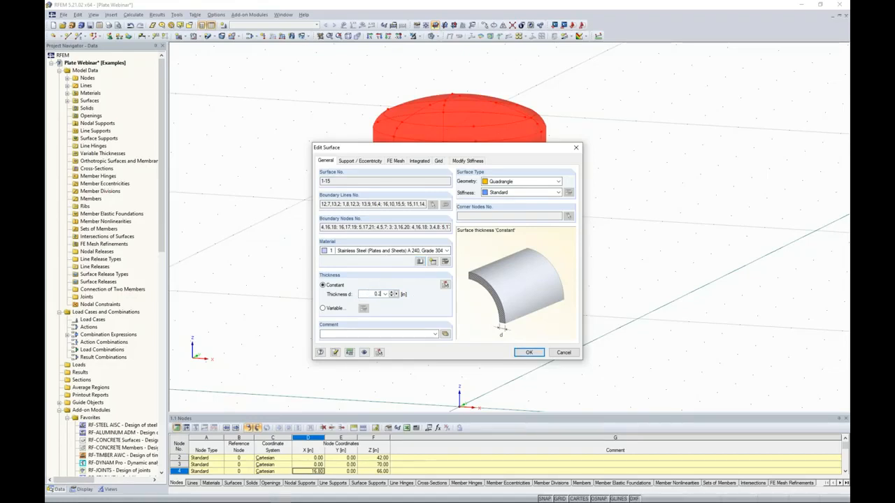
left_click(530, 353)
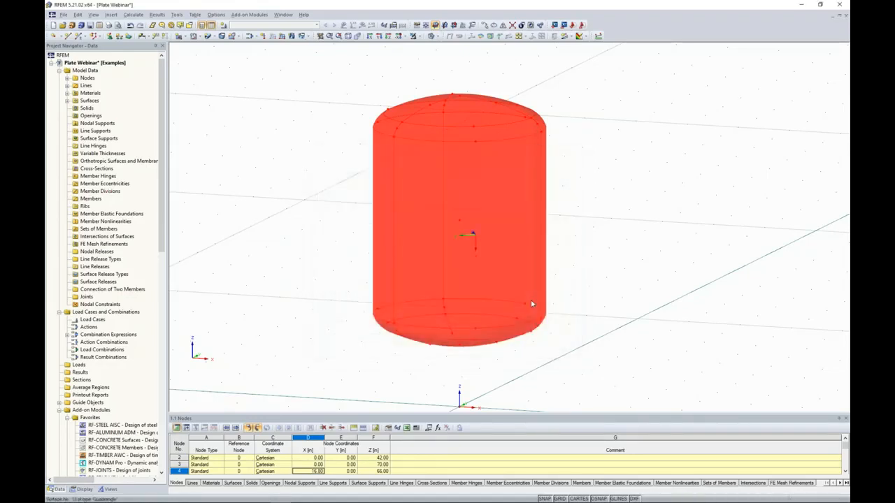
middle_click_drag(616, 299, 625, 315, "ctrl")
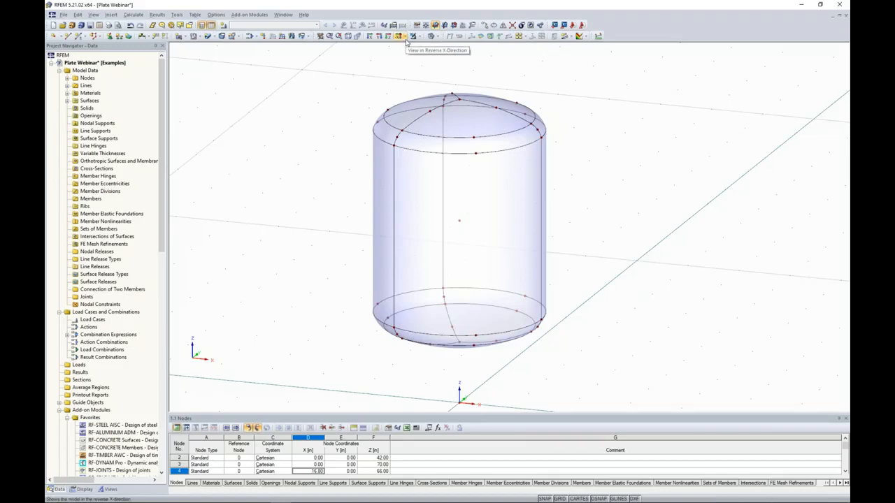
- Viewing in the reverse Z-direction, select the vessel's one-third sector between the positive X-axis and the line in the negative-X, positive-Y quadrant, and isolate it
left_click(405, 39)
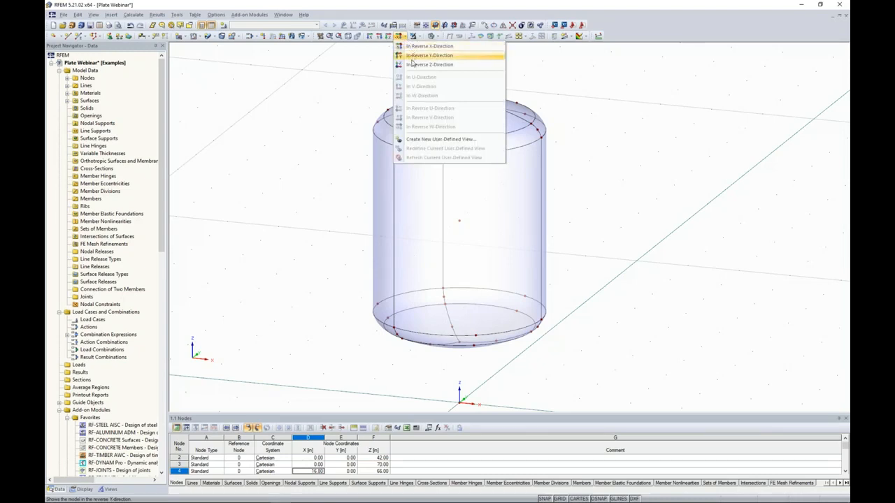
left_click(413, 65)
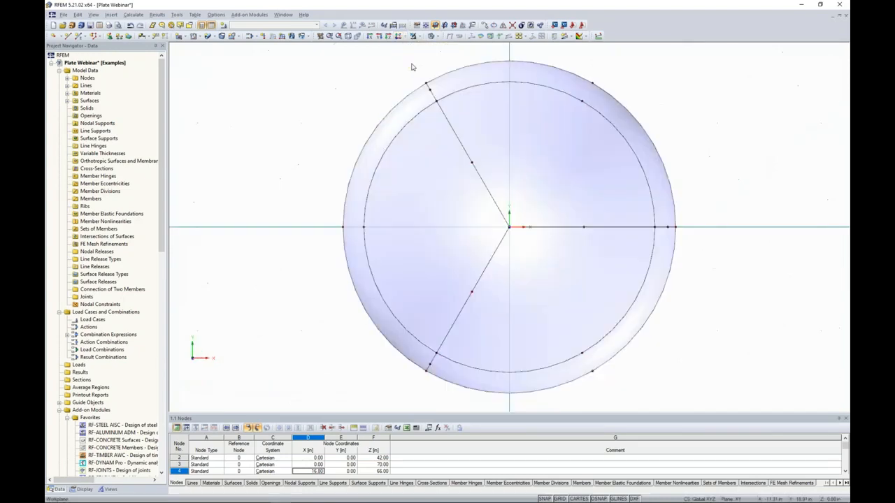
scroll(413, 67, "down", 2)
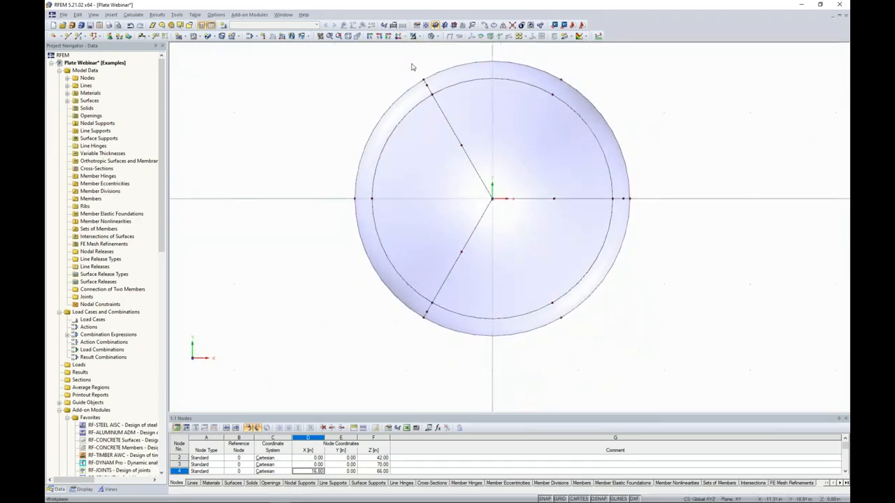
middle_click_drag(413, 67, 348, 91)
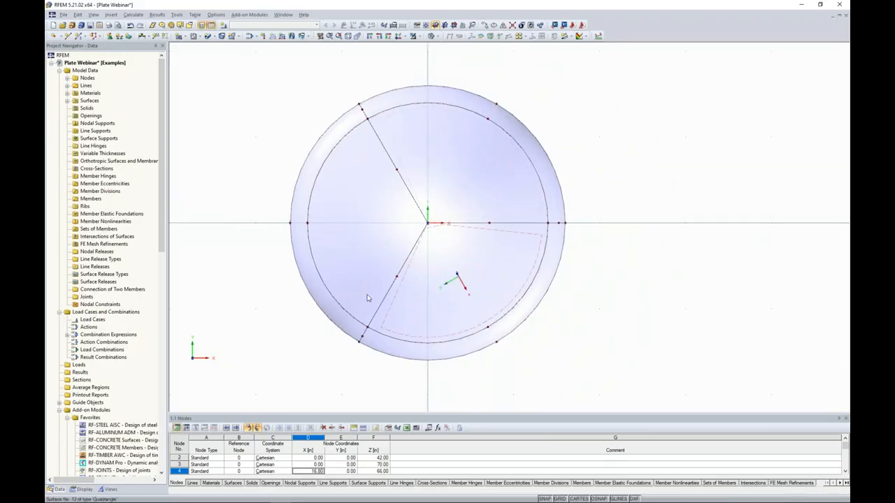
left_click_drag(610, 199, 461, 72)
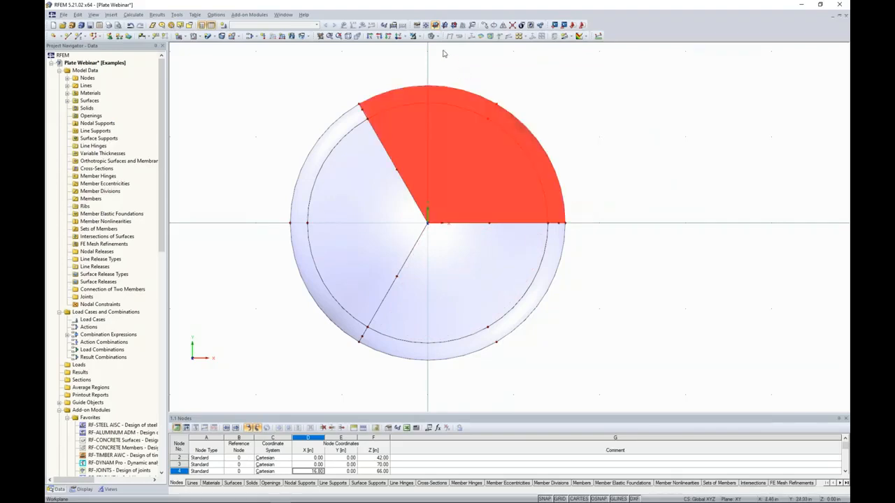
left_click(418, 36)
left_click(422, 48)
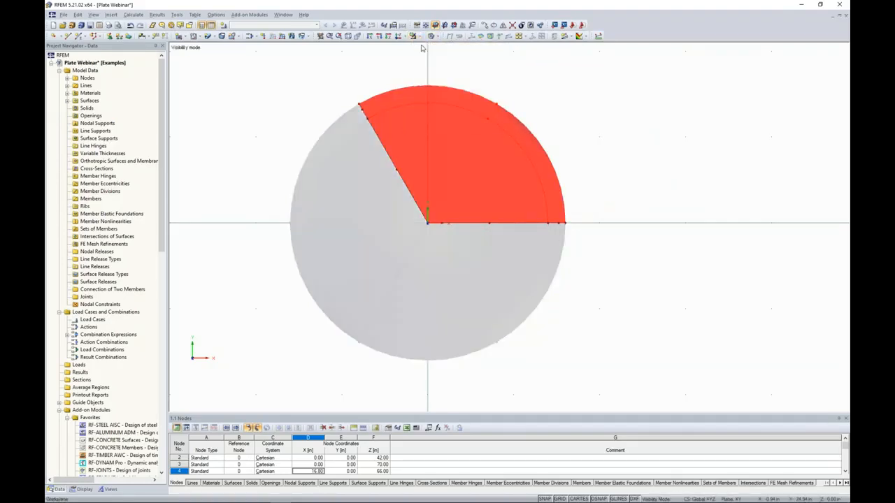
- Clear the selection and turn off the display of hidden objects in the background so only the isolated sector is shown
middle_click_drag(496, 114, 530, 145, "ctrl")
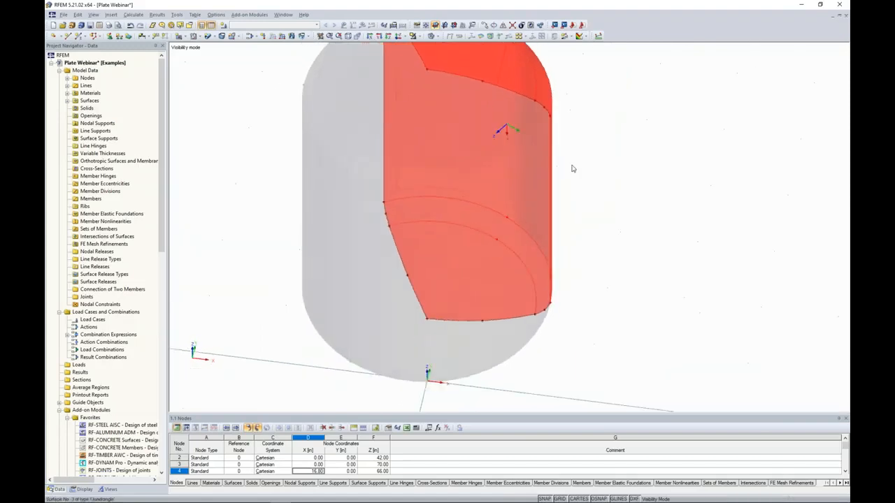
left_click(603, 186)
middle_click_drag(613, 246, 610, 277, "ctrl")
scroll(591, 212, "down", 3)
middle_click_drag(610, 277, 586, 272, "ctrl")
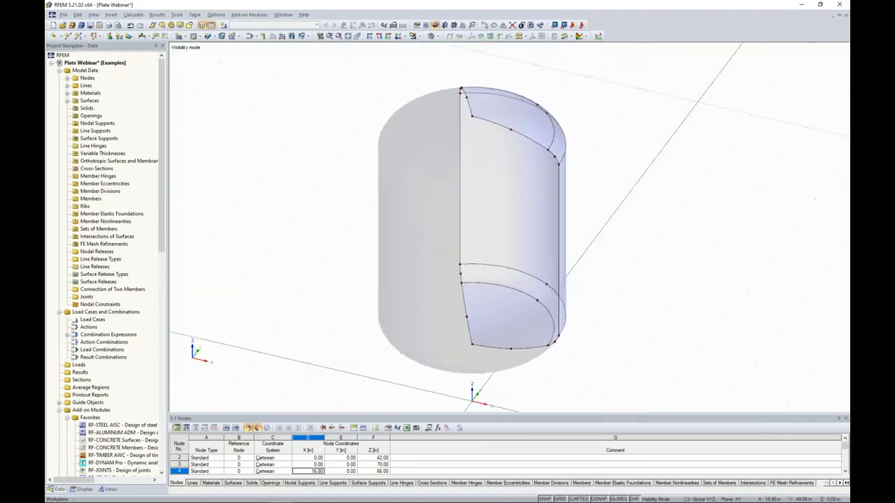
scroll(586, 271, "down", 1)
left_click_drag(421, 163, 393, 128)
left_click_drag(429, 244, 371, 207)
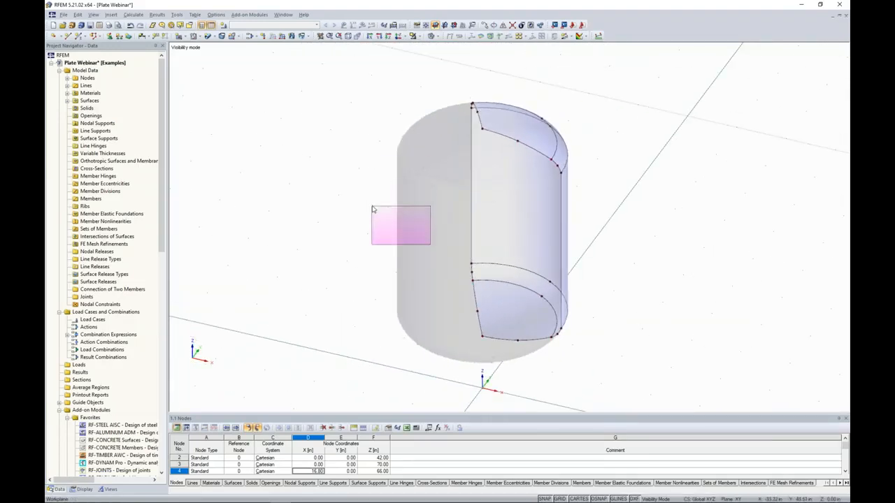
middle_click_drag(567, 187, 530, 174)
right_click(578, 142)
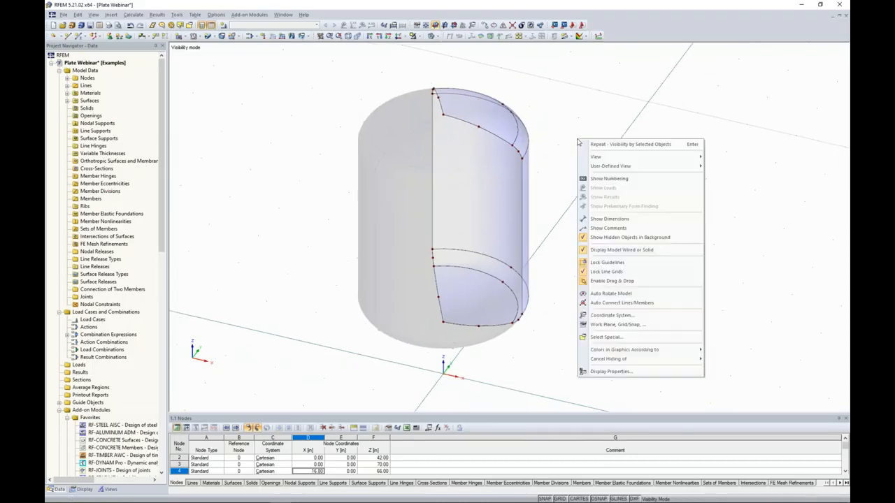
left_click(596, 238)
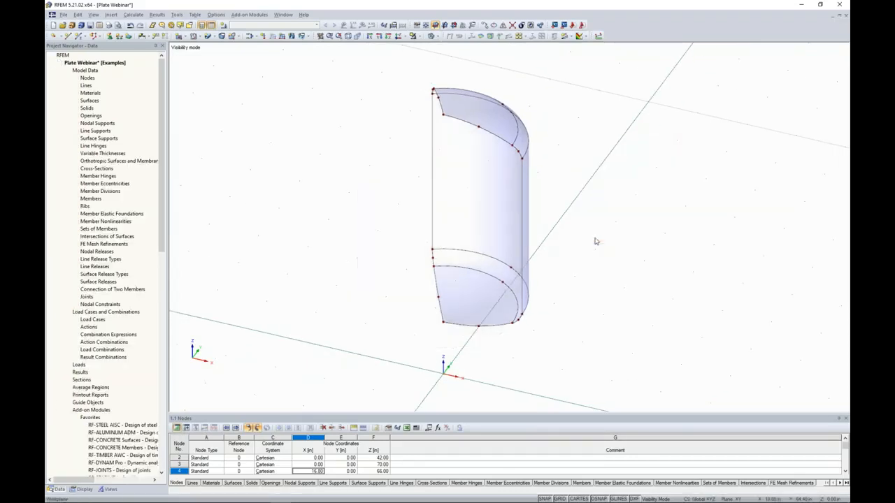
- Define a user coordinate system from the bottom apex node, the top apex node and the middle node of the top head's inner arc
middle_click_drag(595, 240, 352, 202, "ctrl")
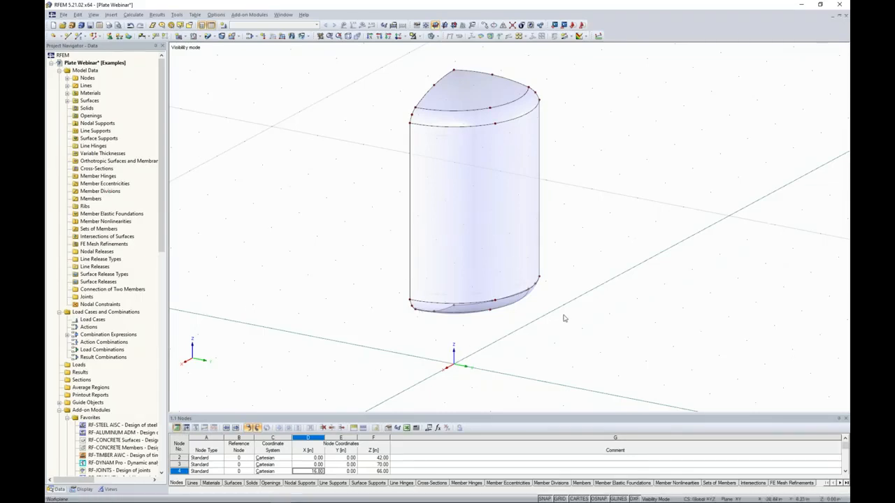
middle_click_drag(564, 315, 511, 353, "ctrl")
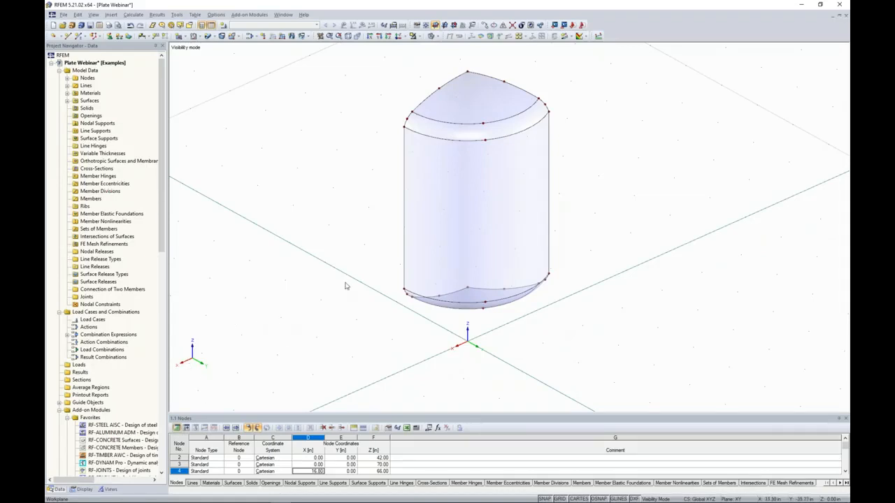
middle_click_drag(345, 286, 413, 272, "ctrl")
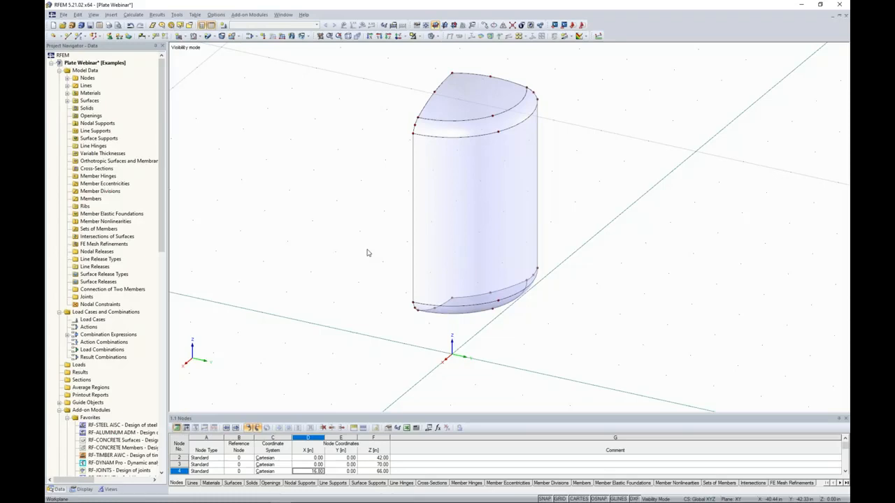
left_click(463, 26)
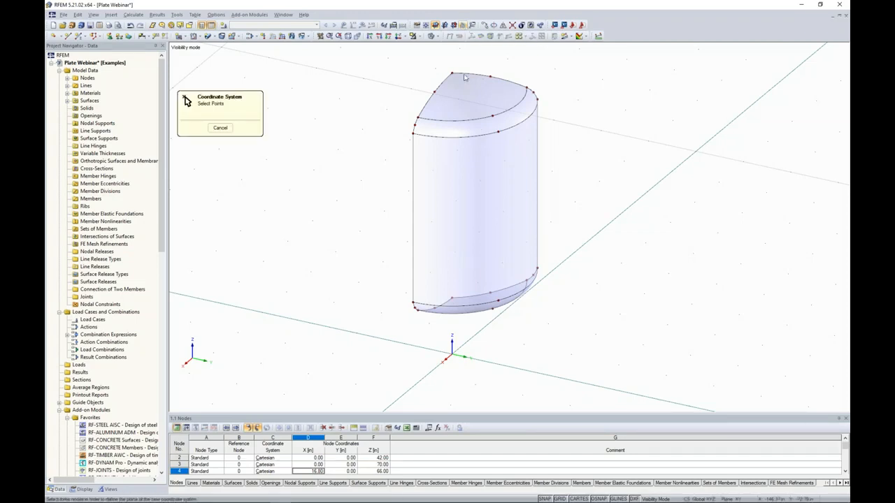
left_click(453, 299)
left_click(452, 73)
left_click(493, 114)
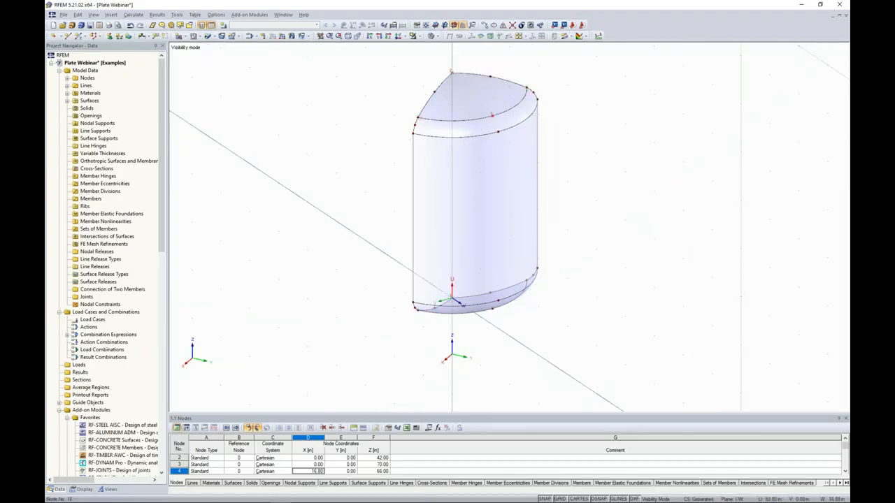
- Set up one copy of the top apex node, displaced 12 in along W in the user-defined UVW coordinate system
middle_click_drag(568, 235, 533, 250, "ctrl")
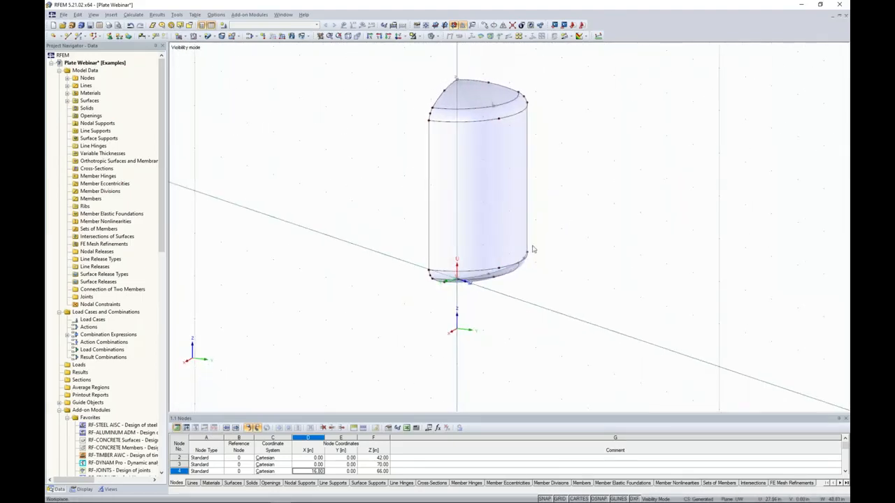
scroll(533, 249, "up", 3)
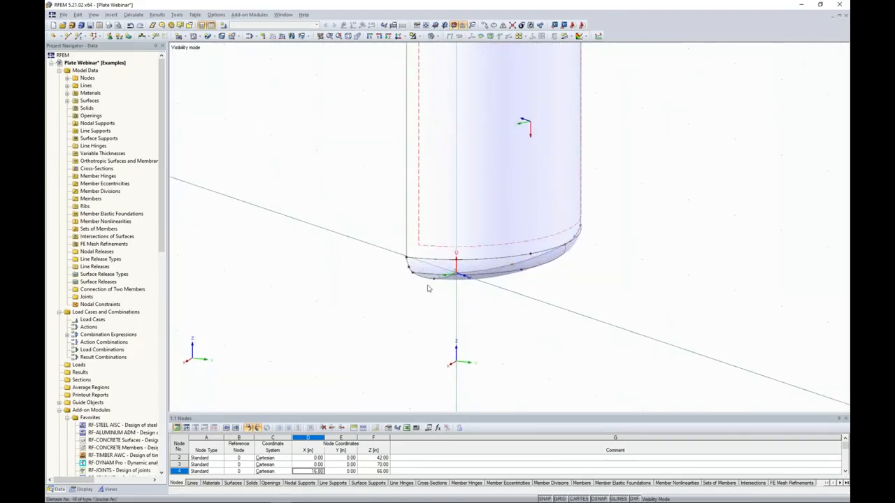
middle_click_drag(468, 306, 539, 312, "ctrl")
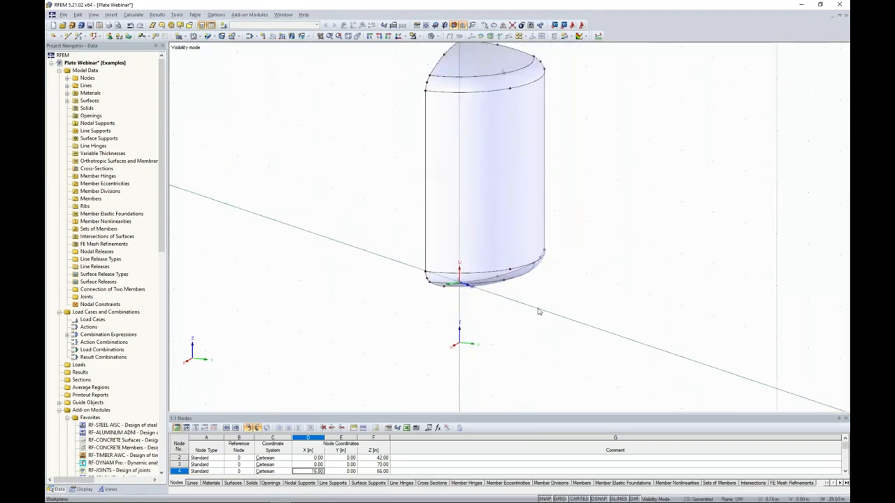
scroll(540, 312, "down", 1)
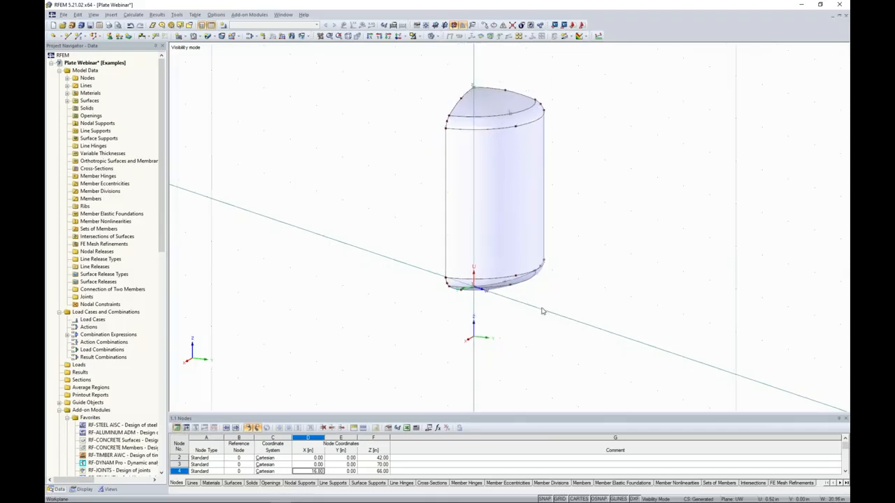
middle_click_drag(570, 279, 545, 297)
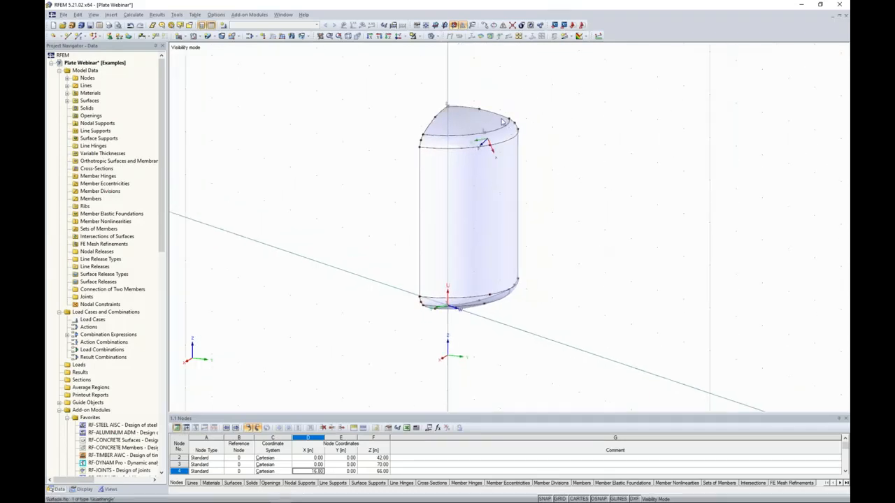
left_click(448, 106)
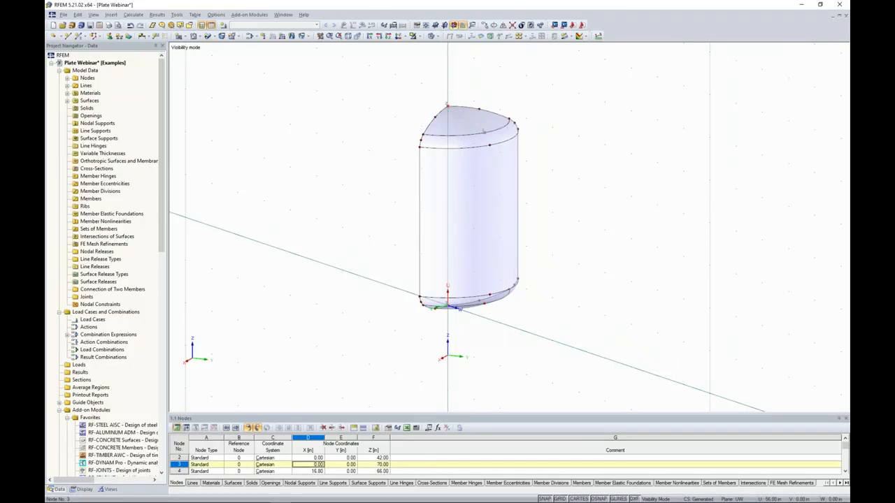
left_click(484, 25)
left_click(342, 181)
left_click(321, 214)
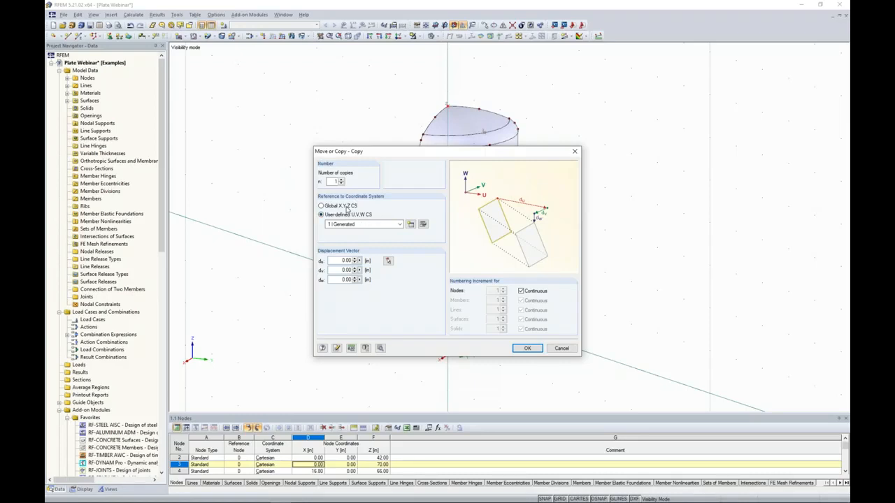
left_click_drag(341, 279, 393, 280)
left_click_drag(417, 152, 601, 142)
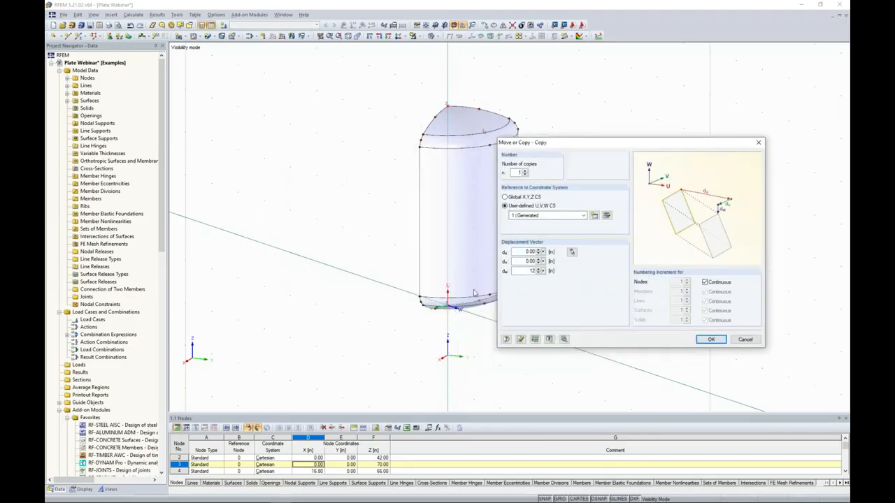
- Turn off creating new surfaces between the selected lines and their copies in the detail settings, and create the node copy
left_click(564, 339)
left_click(321, 224)
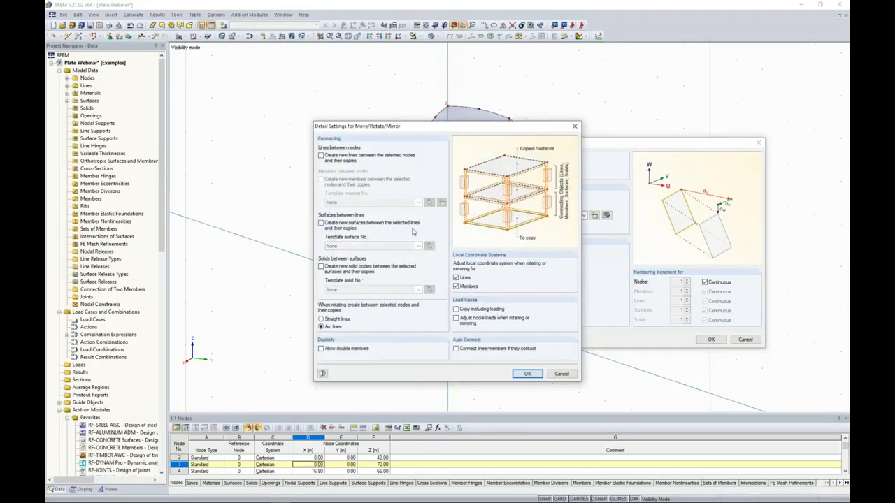
left_click(529, 374)
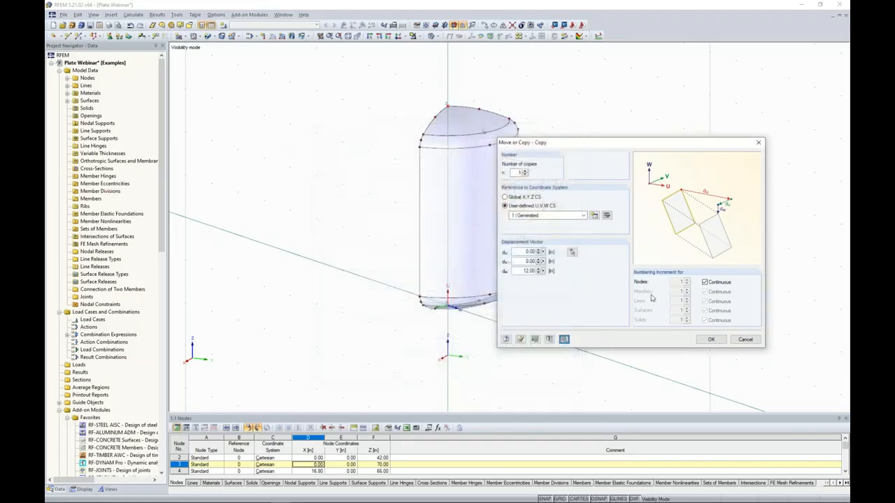
left_click(708, 340)
- Copy the cylinder's vertical edge line, taking its upper end node as the base point and the copied node as the destination
middle_click_drag(589, 238, 629, 250, "ctrl")
scroll(478, 114, "up", 5)
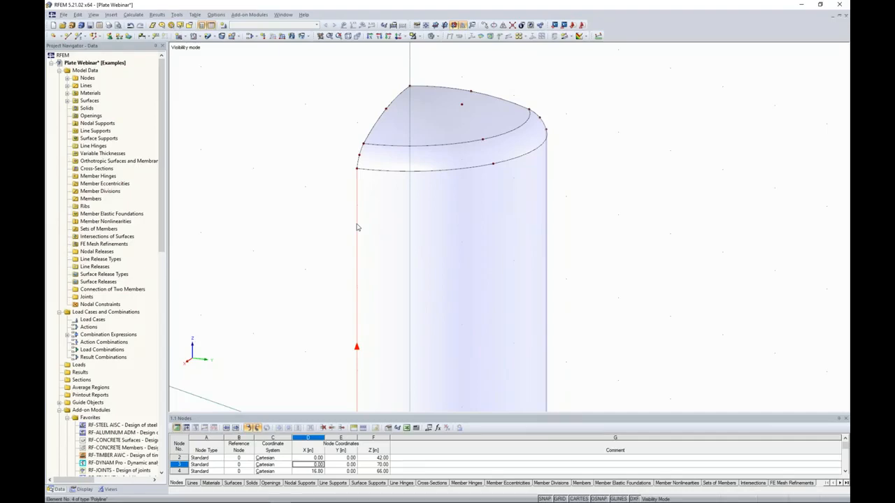
double_click(358, 170)
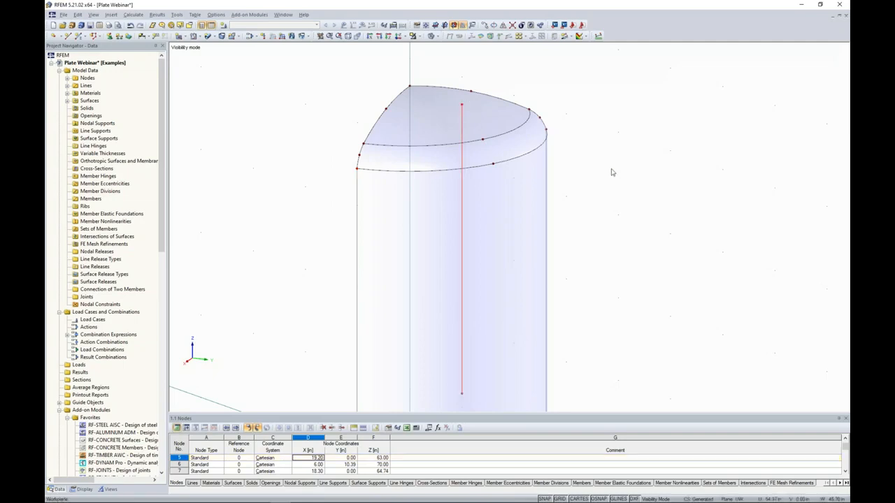
- Connect the copied vertical line with the top head surface using Connect Lines or Members, creating a node at their intersection
middle_click_drag(560, 220, 456, 219, "ctrl")
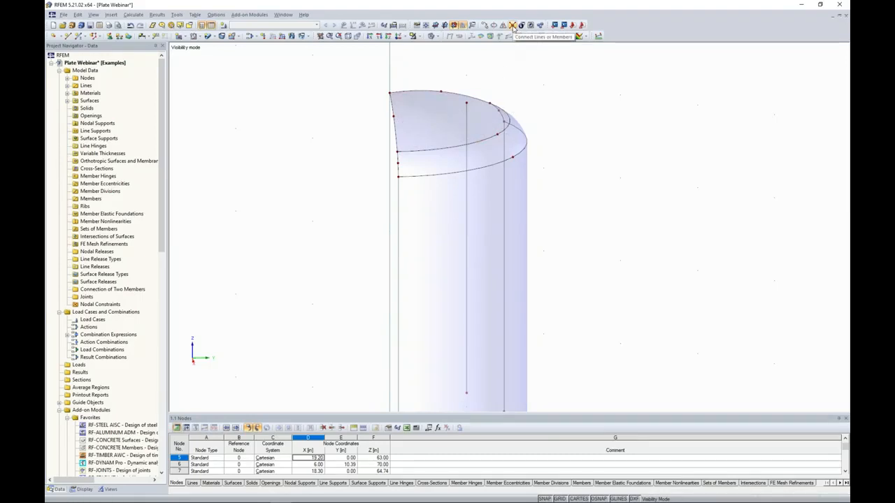
middle_click_drag(535, 91, 552, 147)
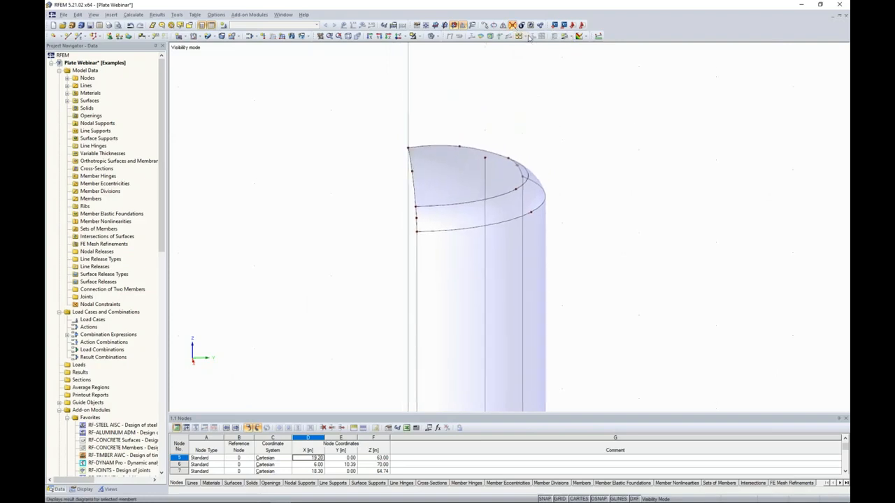
left_click_drag(470, 114, 504, 187)
right_click(592, 149)
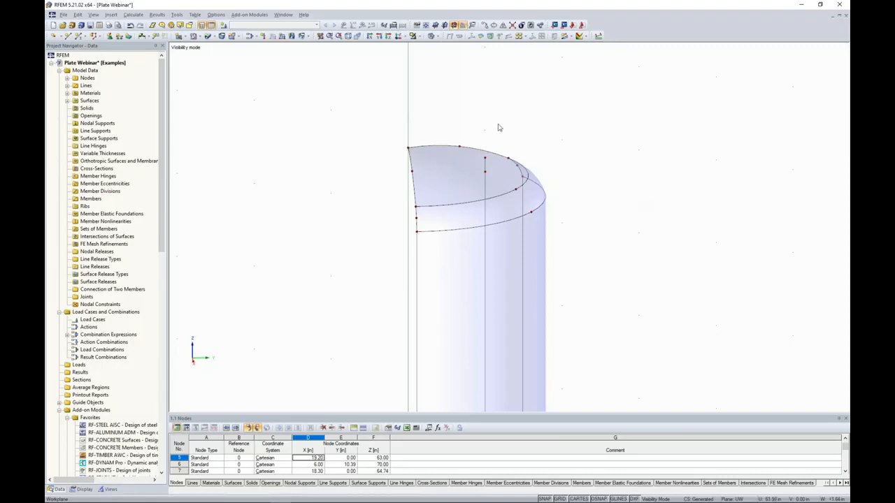
- Delete the node at the upper end of the copied vertical line, above its intersection with the top head surface
left_click(486, 155)
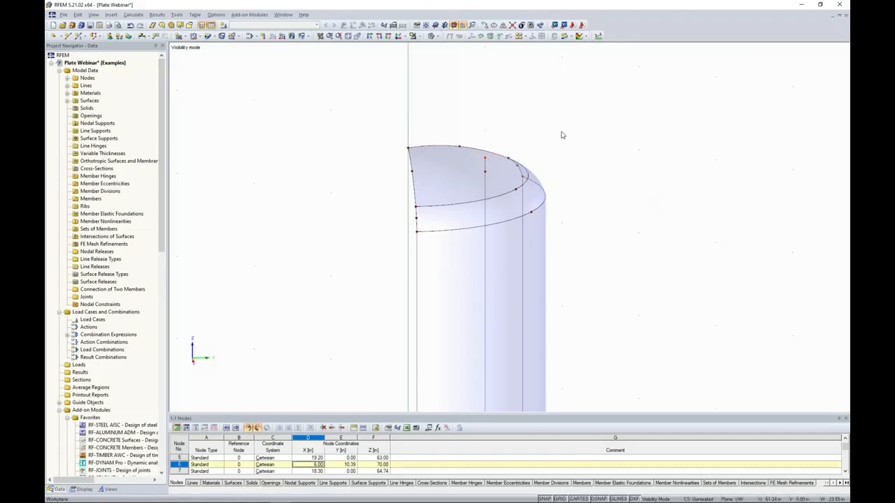
key("Delete")
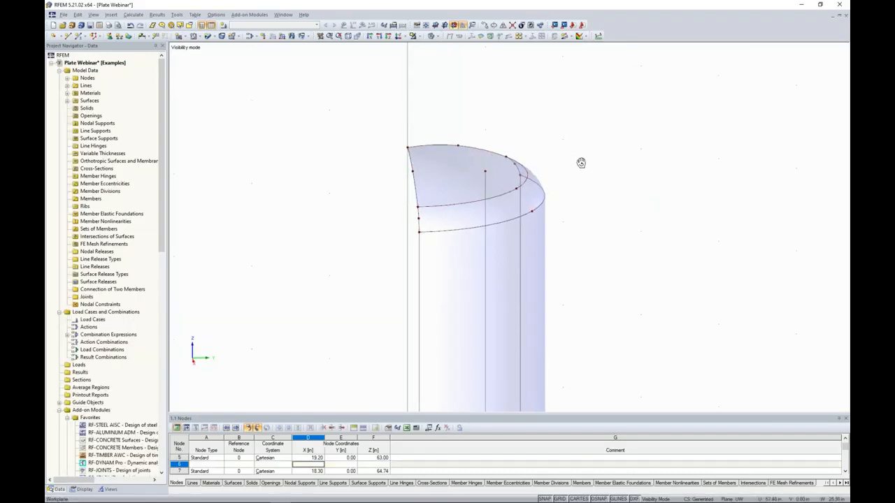
- Set up a rotation of the copied vertical line with 0 copies and a -30° angle in the user-defined UVW coordinate system
middle_click_drag(600, 168, 577, 128)
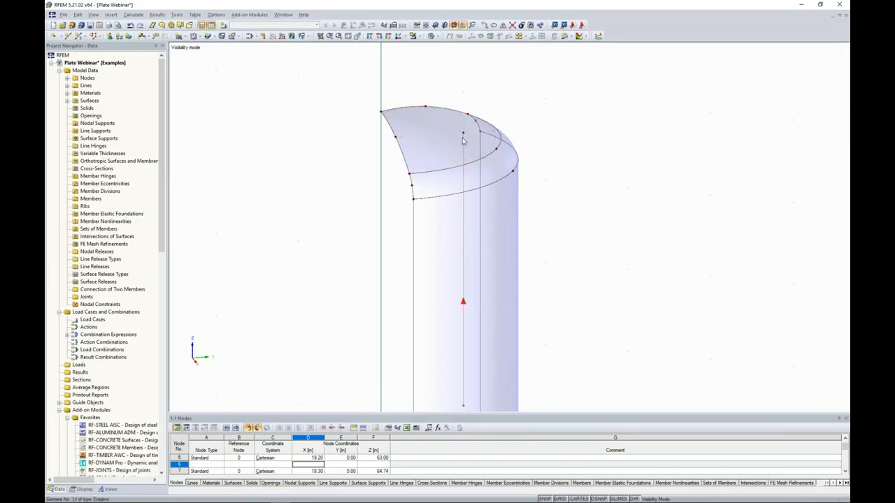
left_click(494, 26)
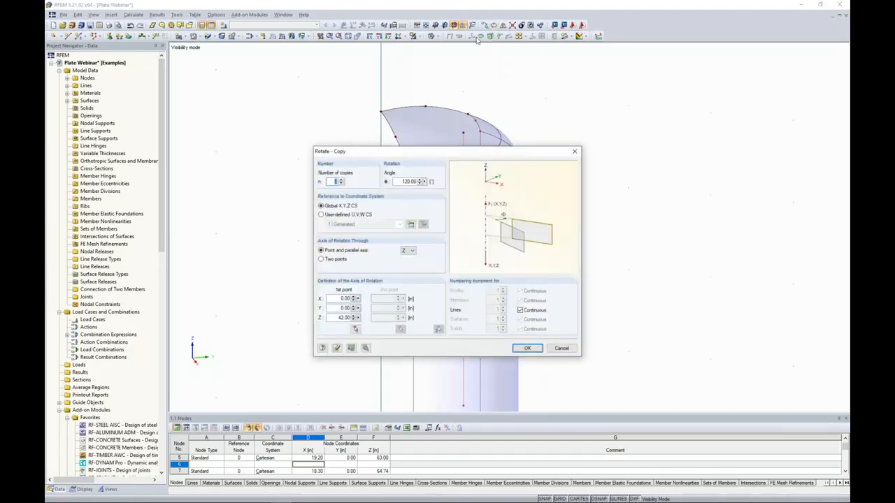
type("0")
double_click(410, 181)
type("-30")
left_click(322, 216)
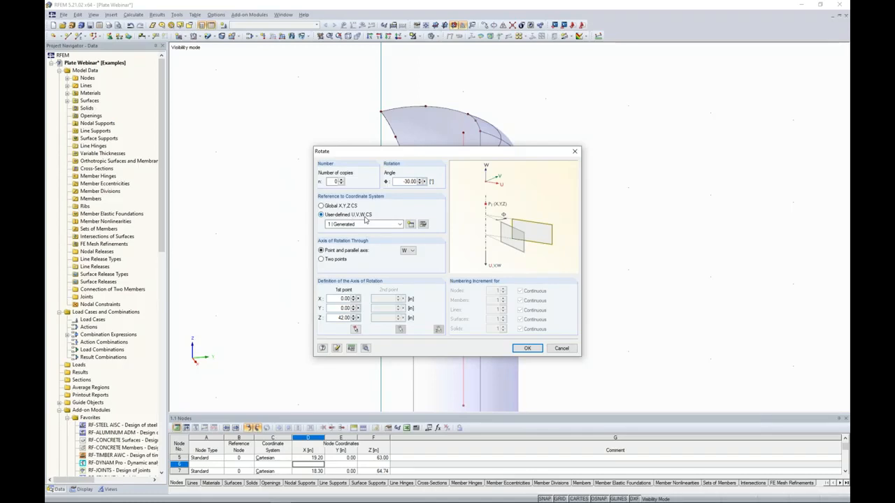
- Rotate the line about an axis parallel to V through its intersection node on the top head
left_click(410, 251)
left_click(410, 263)
left_click(355, 330)
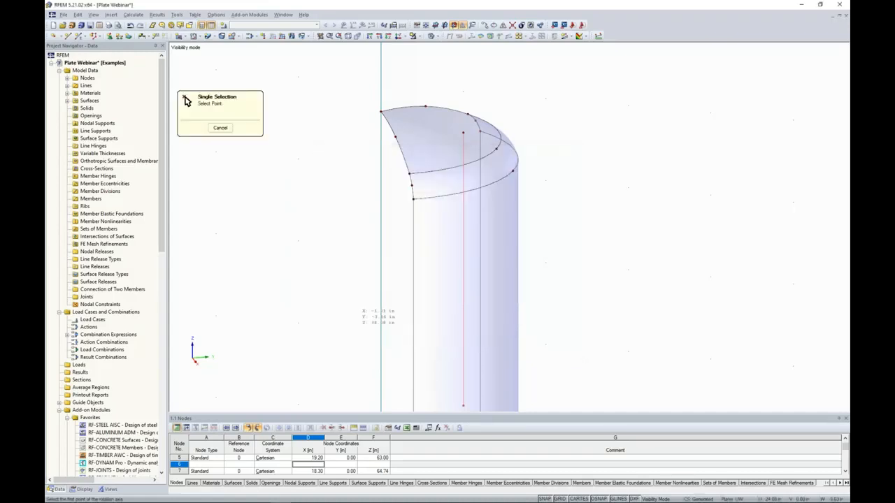
left_click(463, 133)
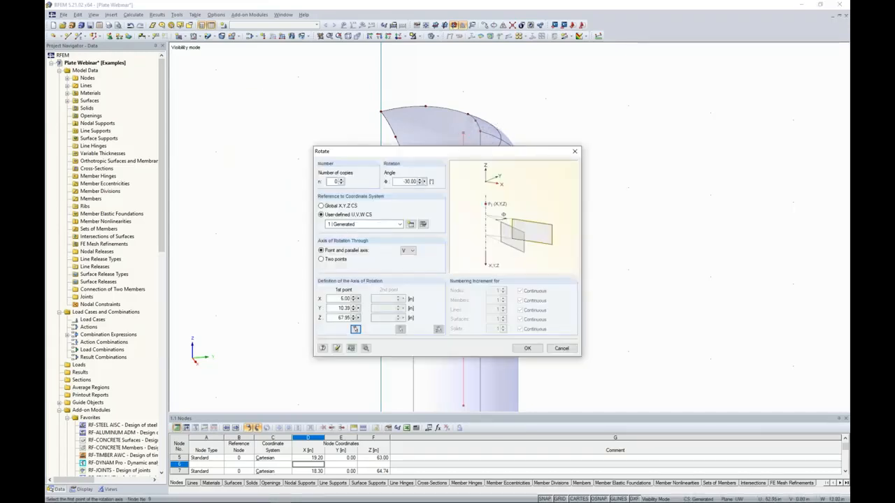
left_click(527, 349)
- Extend the inclined line by 2 in at line end j only
middle_click_drag(502, 319, 385, 254, "ctrl")
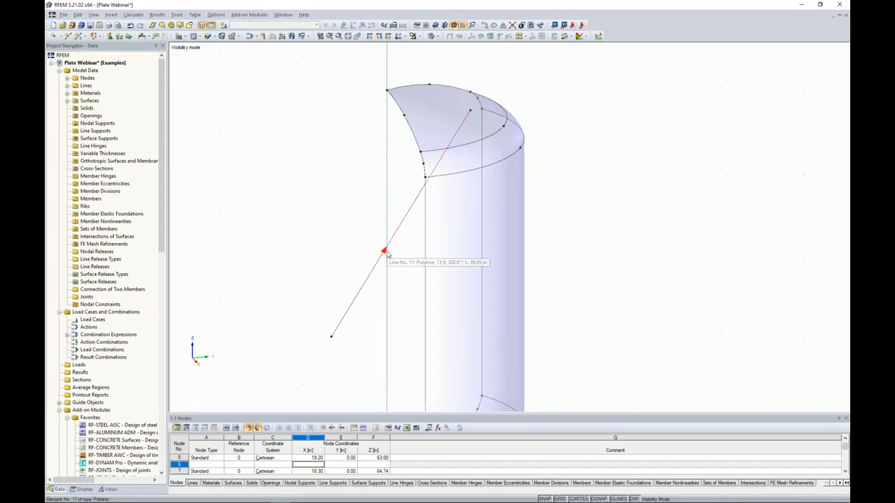
right_click(412, 207)
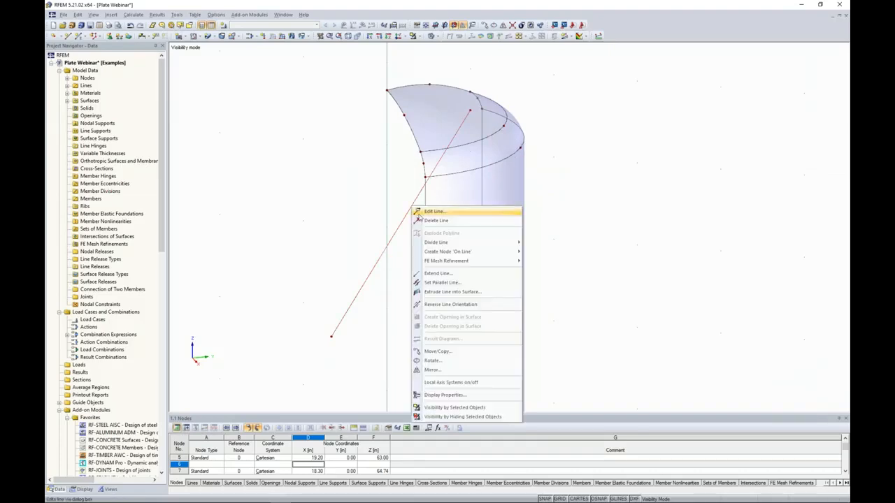
left_click(429, 274)
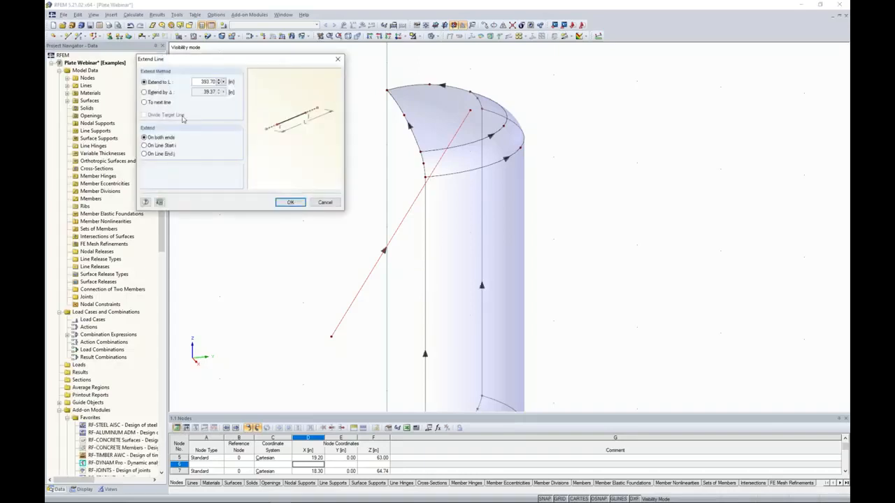
left_click(144, 91)
double_click(197, 92)
type("2")
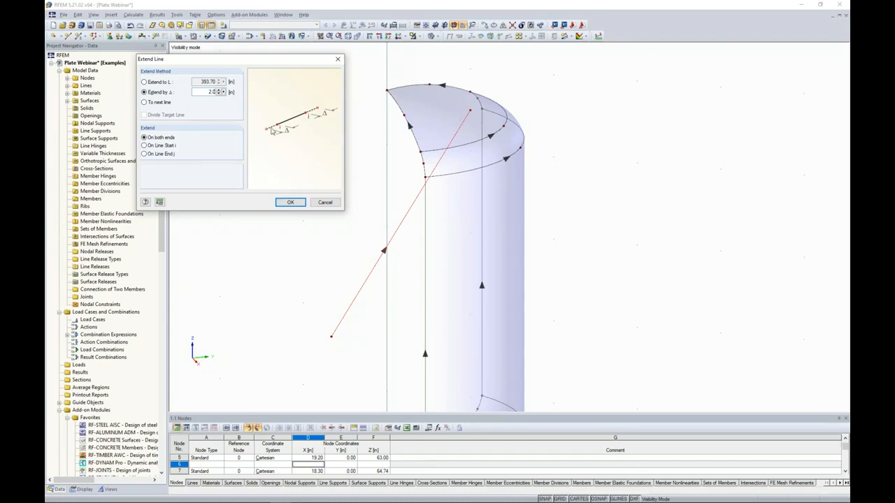
left_click(146, 154)
left_click(289, 202)
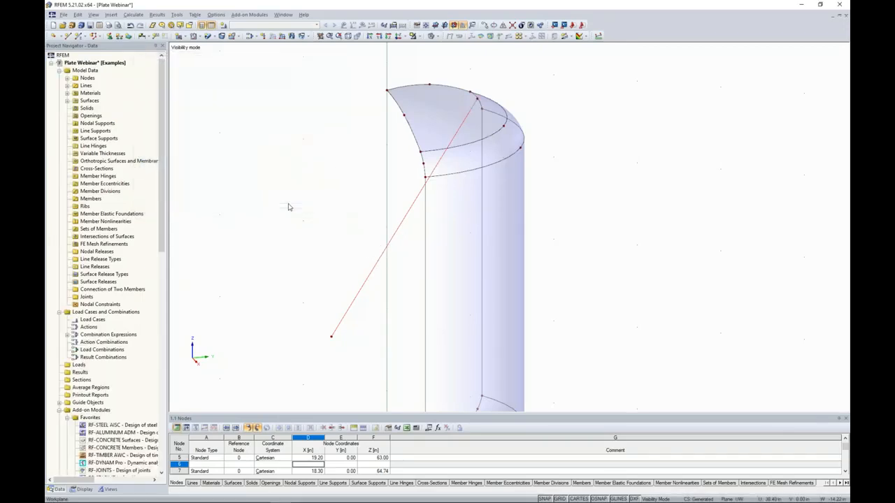
- Divide the inclined line with a new node 8 in from its line end, and delete the lower end node with its long segment
right_click(402, 226)
mouse_move(450, 260)
left_click(536, 279)
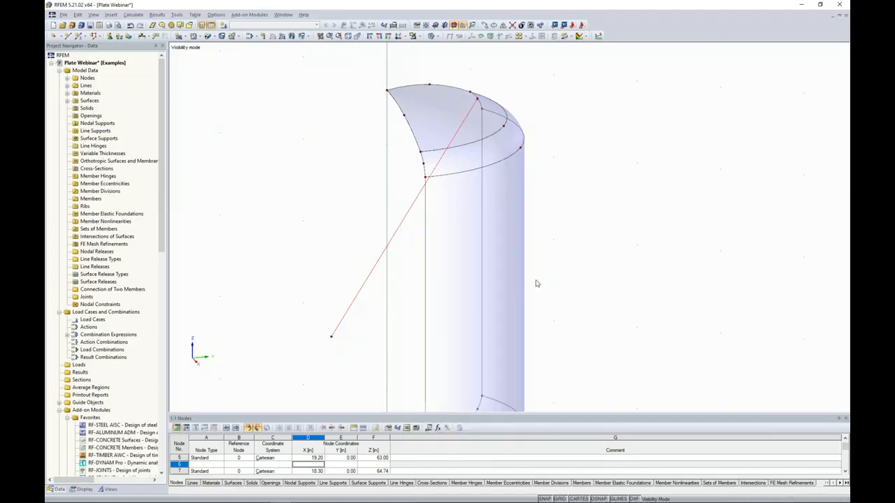
left_click_drag(506, 154, 331, 119)
double_click(345, 232)
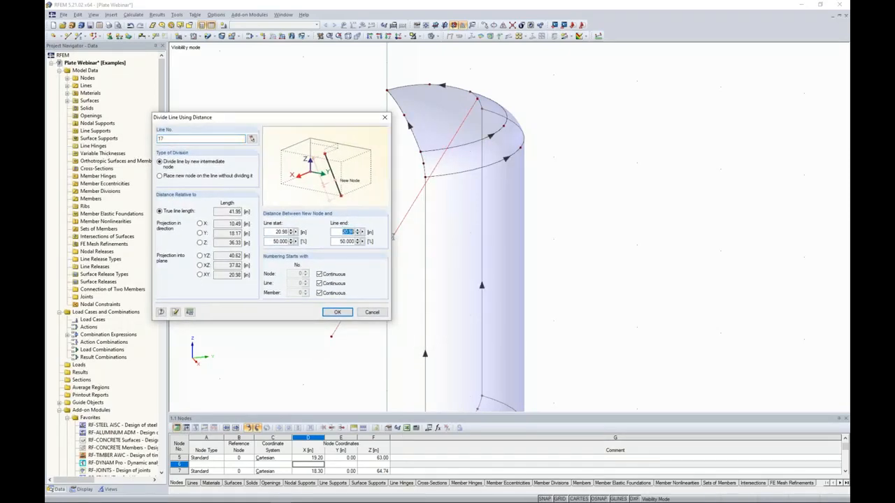
type("8")
left_click_drag(351, 118, 317, 75)
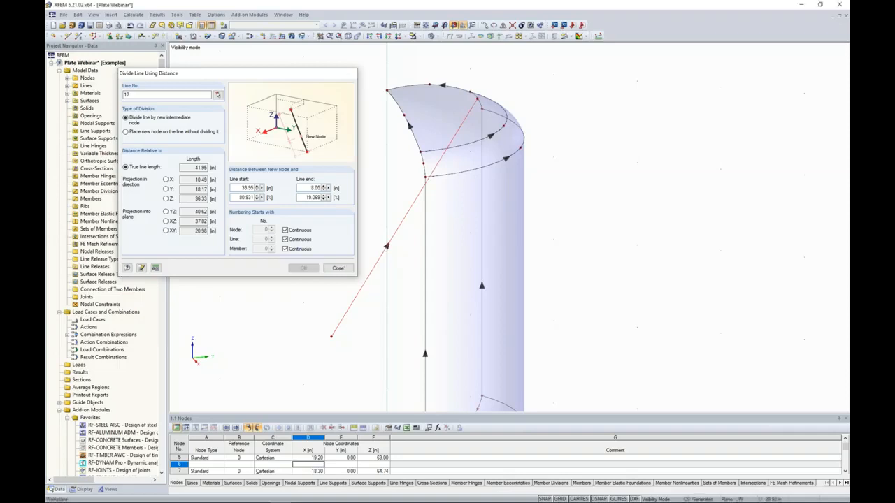
left_click(303, 268)
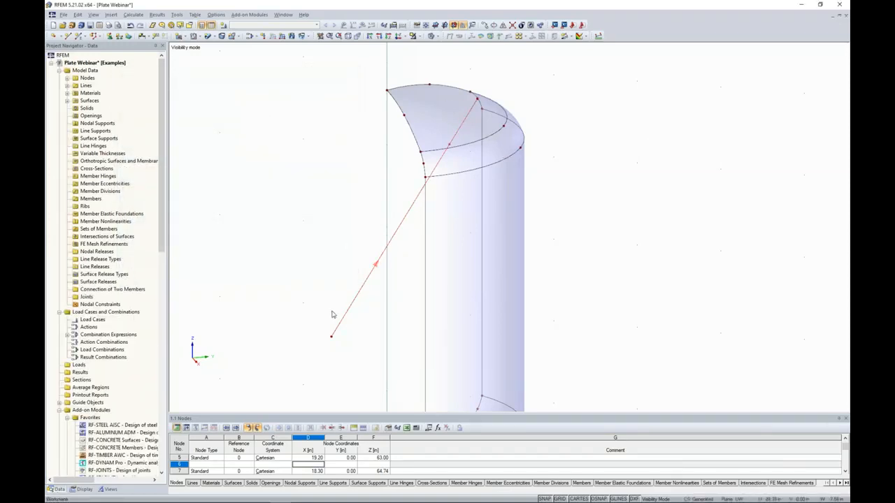
left_click(331, 337)
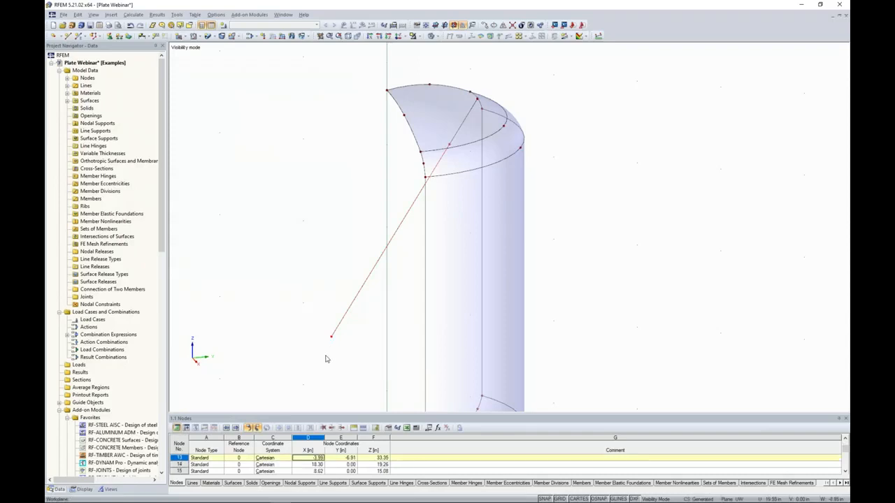
key("Delete")
- Create a pipe surface around the short inclined line, in A 240 Grade 304 stainless steel with 0.4 in thickness and 8 in radius
middle_click_drag(558, 96, 553, 142, "ctrl")
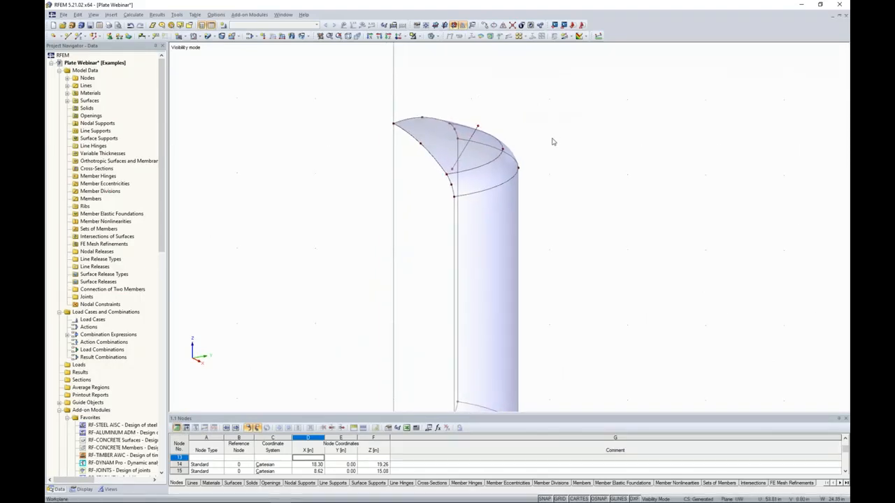
middle_click_drag(591, 156, 471, 179, "ctrl")
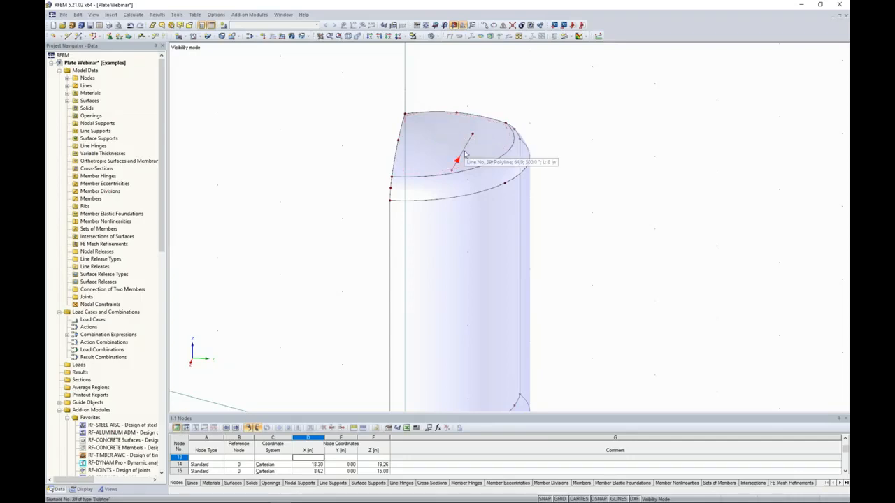
middle_click_drag(584, 150, 511, 128)
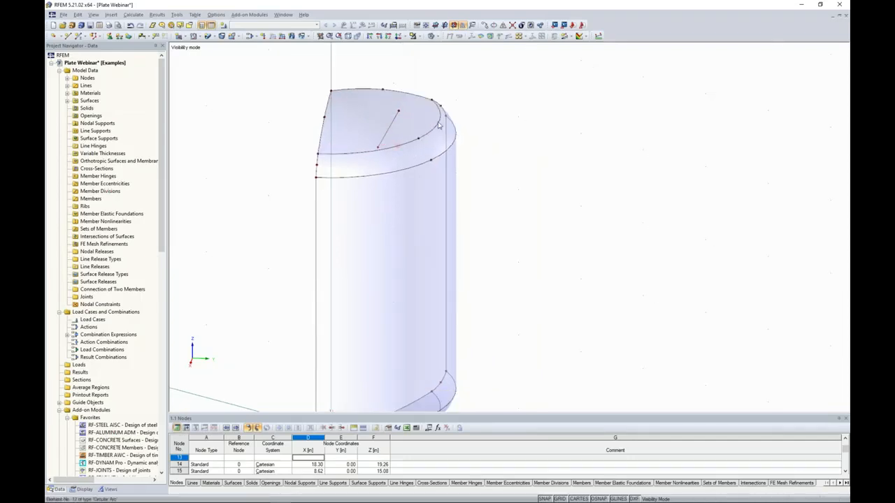
left_click(308, 36)
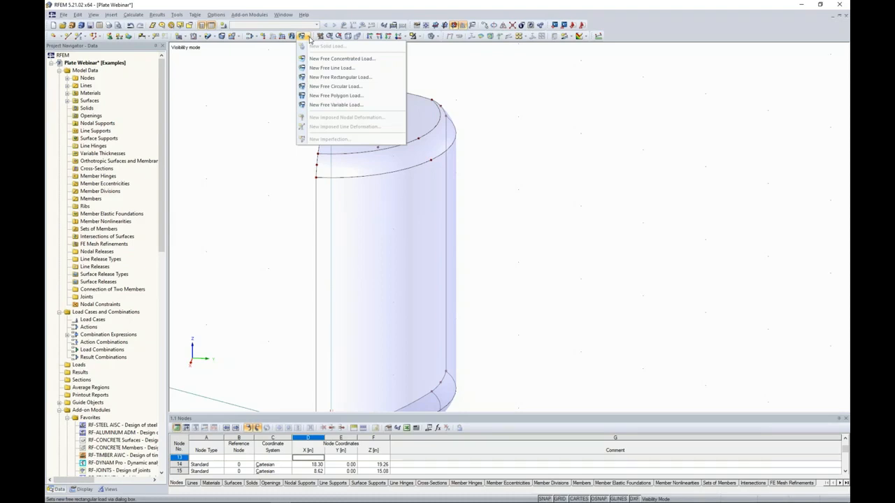
left_click(213, 37)
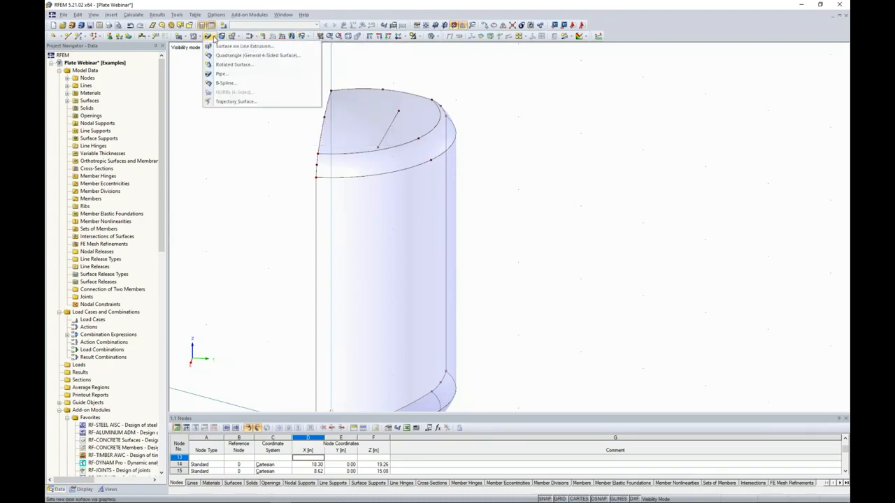
left_click(220, 75)
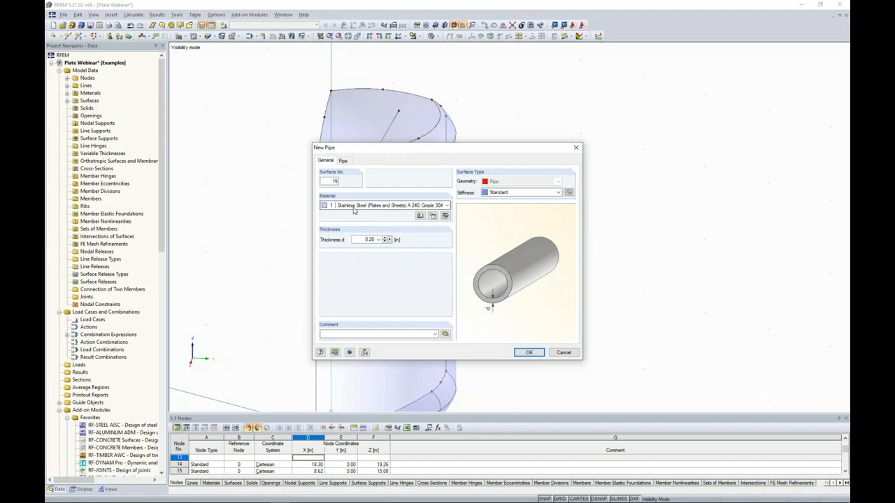
left_click_drag(354, 239, 398, 240)
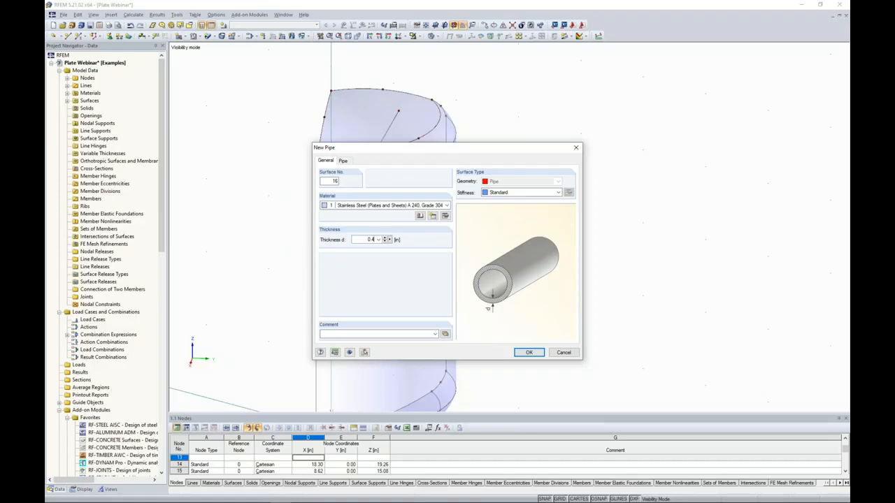
left_click(344, 162)
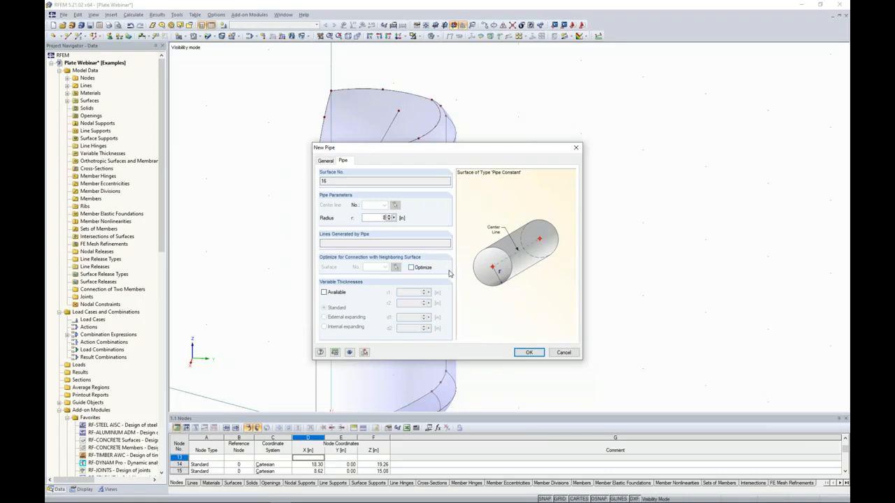
left_click(530, 352)
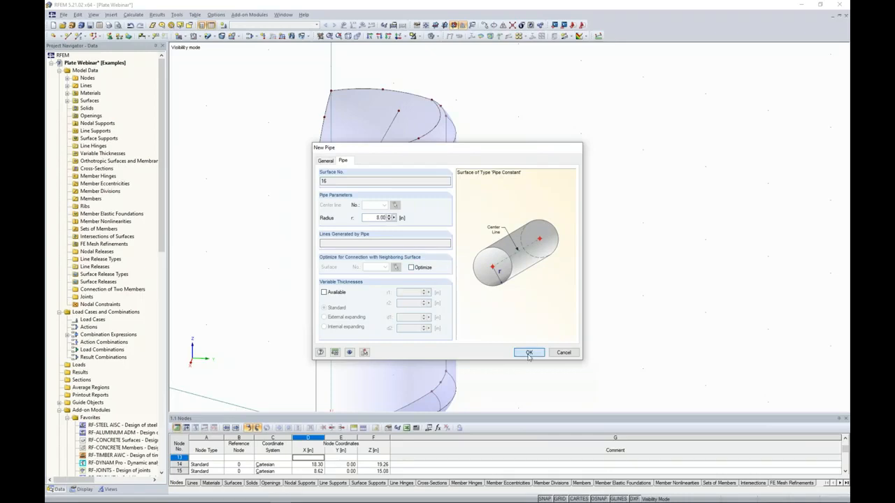
left_click(389, 126)
- Create the intersection between the pipe and the upper head surfaces of the sector
mouse_move(589, 190)
middle_mouse_down("ctrl")
mouse_move(382, 204)
mouse_move(314, 151)
mouse_move(300, 111)
mouse_move(455, 179)
mouse_move(591, 196)
middle_mouse_up("ctrl")
scroll(388, 95, "down", 1)
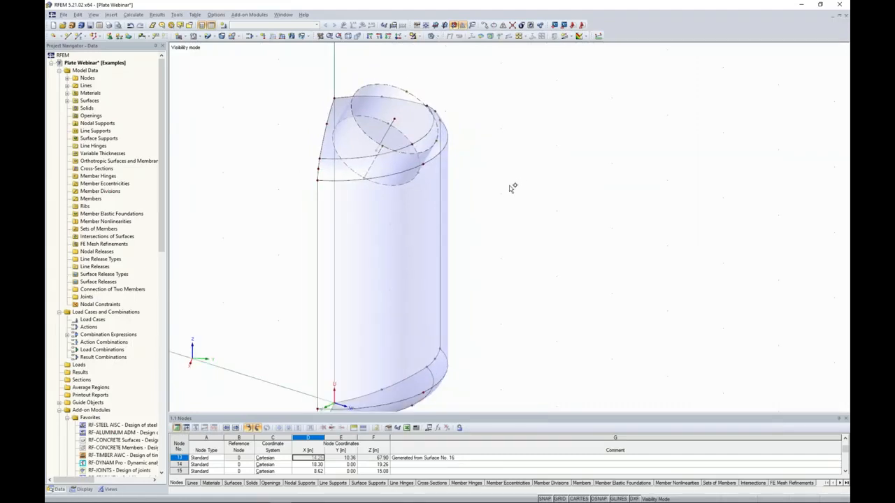
middle_click_drag(506, 194, 501, 174, "ctrl")
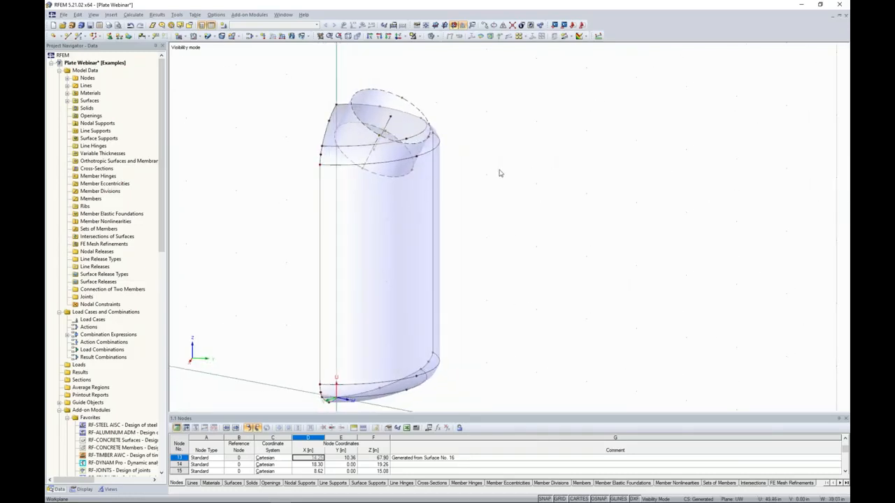
left_click_drag(304, 76, 482, 210)
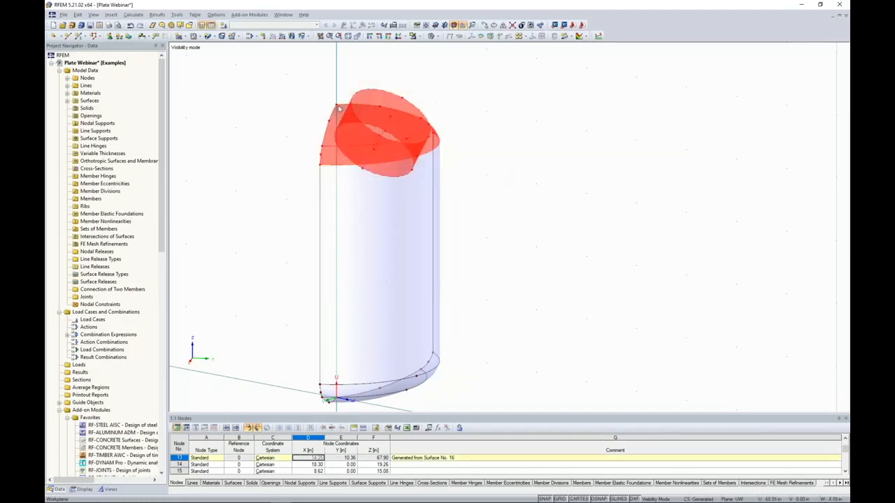
right_click(372, 144)
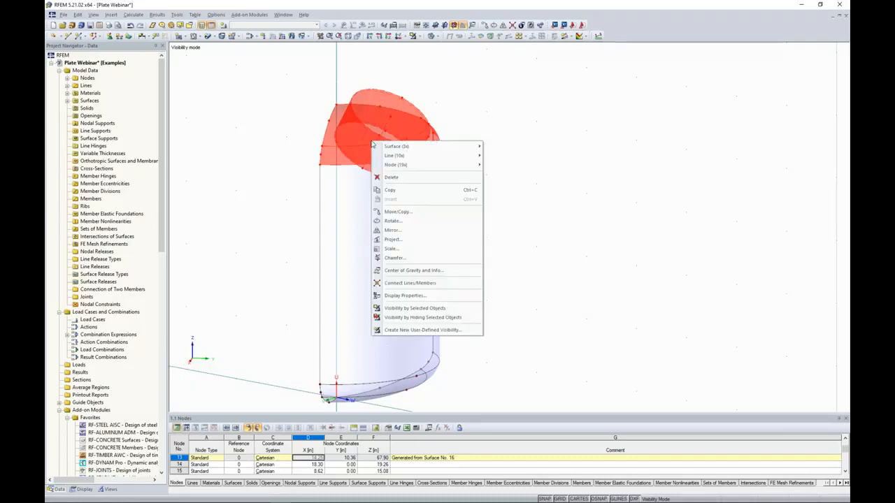
mouse_move(379, 146)
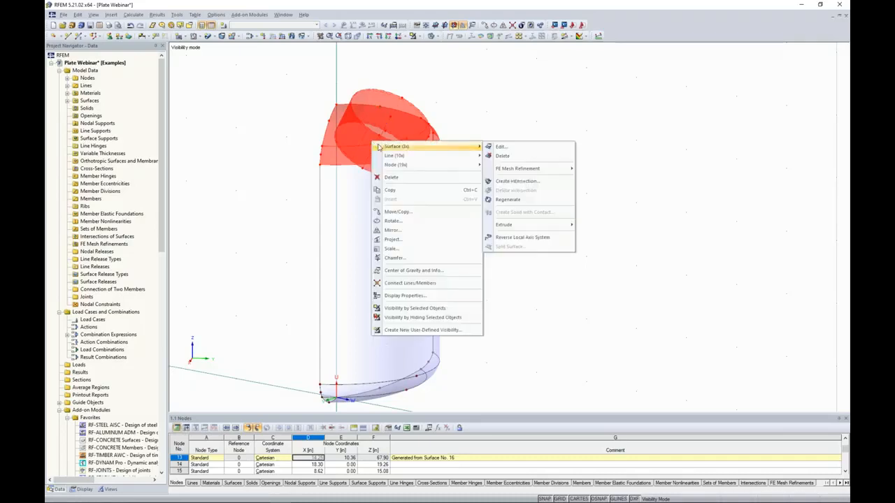
left_click(516, 182)
- Deactivate the top head surface component enclosed by the pipe to open the head there
middle_click_drag(468, 170, 531, 191)
scroll(438, 164, "up", 6)
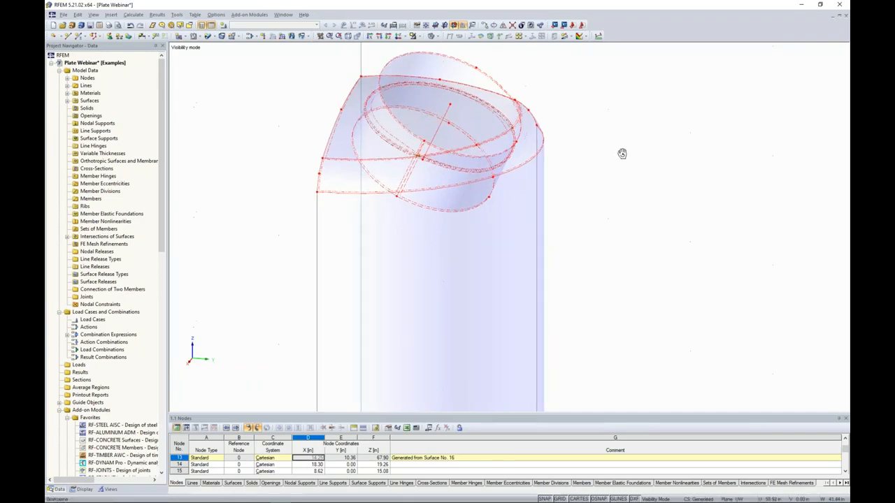
middle_click_drag(622, 154, 591, 167, "ctrl")
left_click(459, 138)
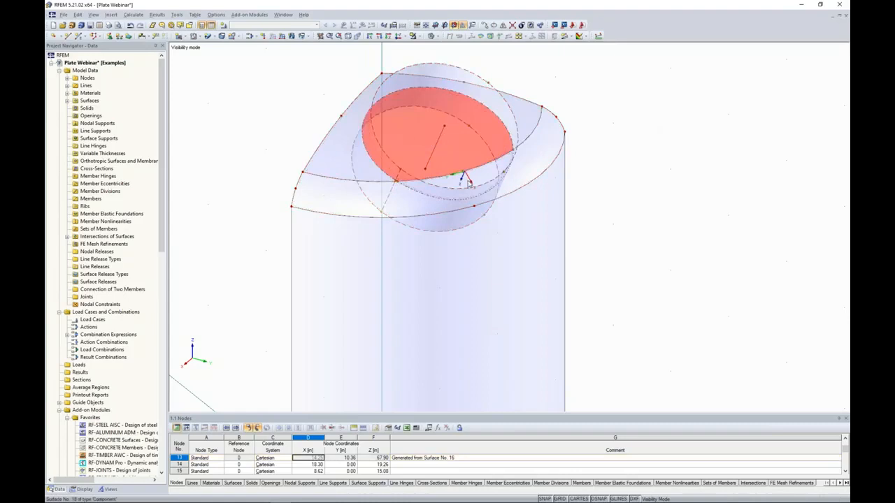
right_click(420, 131)
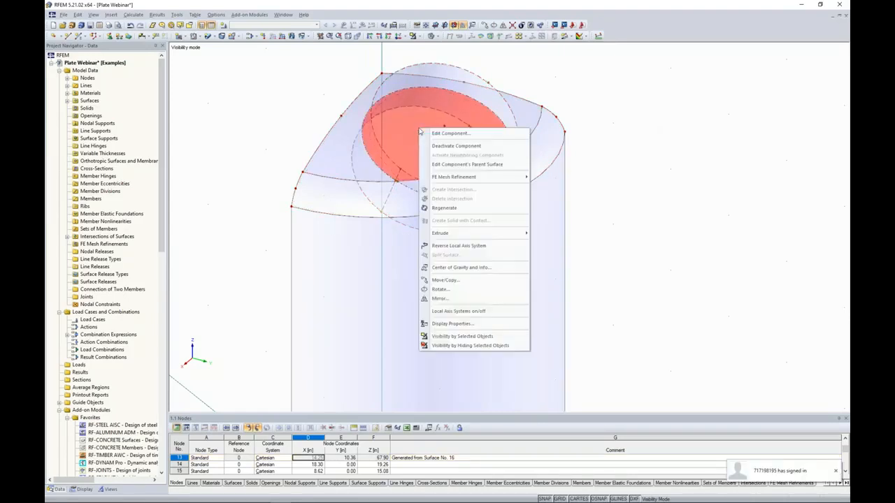
left_click(441, 146)
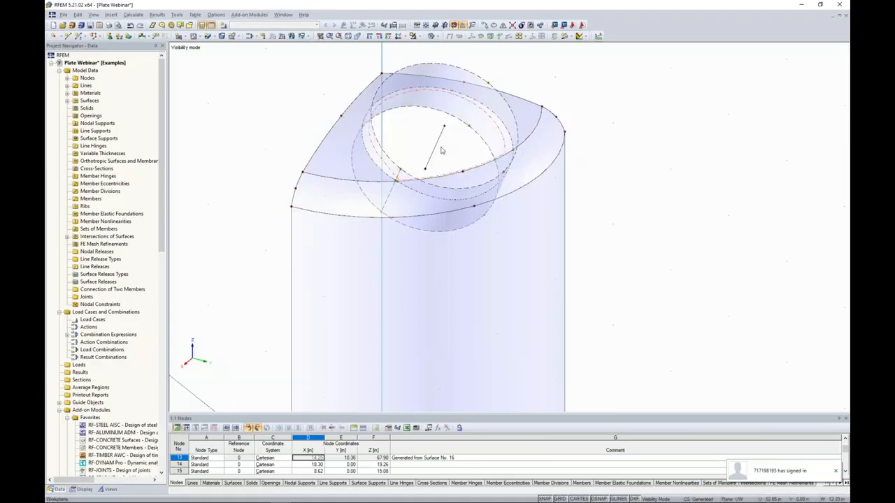
- Deactivate the head rim component enclosed by the pipe and the pipe component projecting into the vessel
middle_click_drag(442, 151, 444, 186, "ctrl")
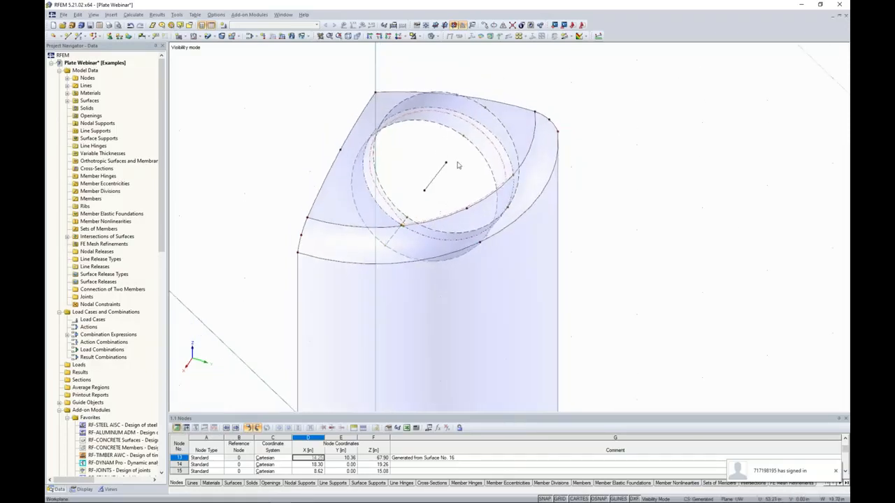
right_click(463, 219)
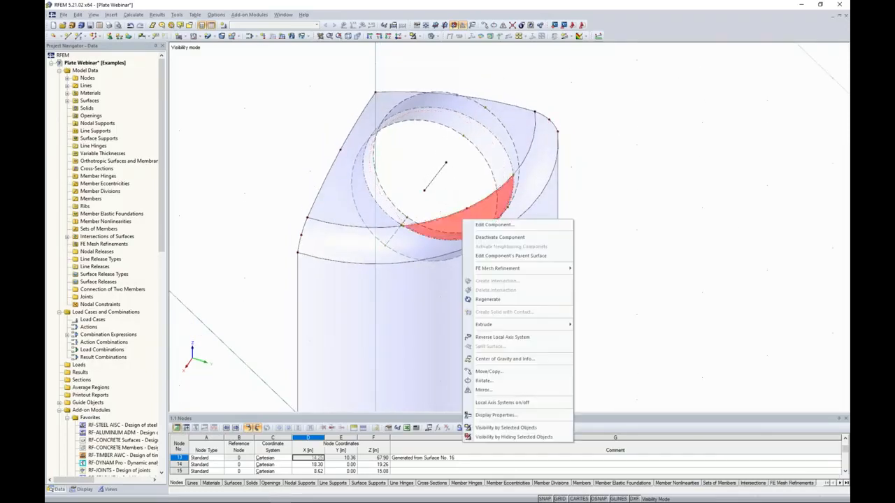
left_click(480, 238)
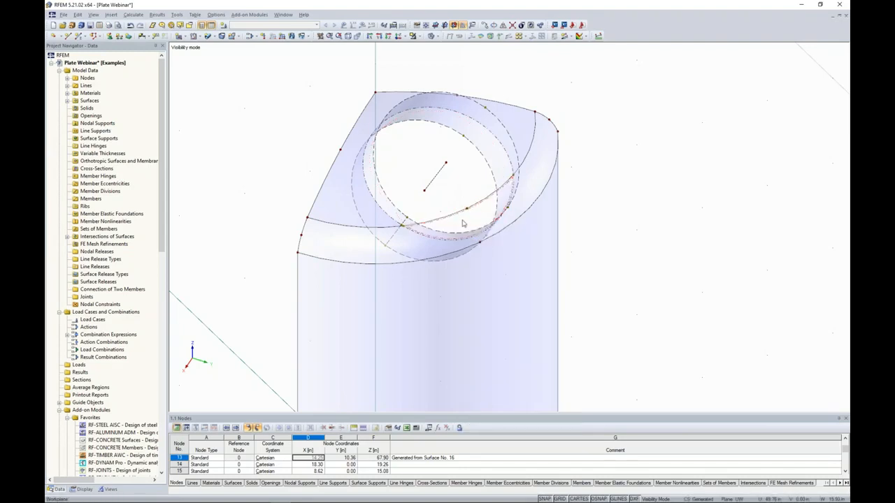
middle_click_drag(283, 234, 612, 154, "ctrl")
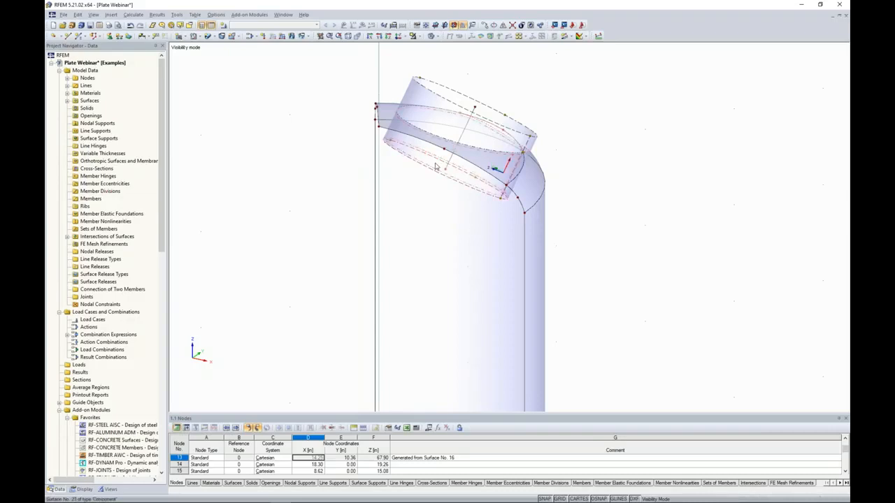
right_click(436, 164)
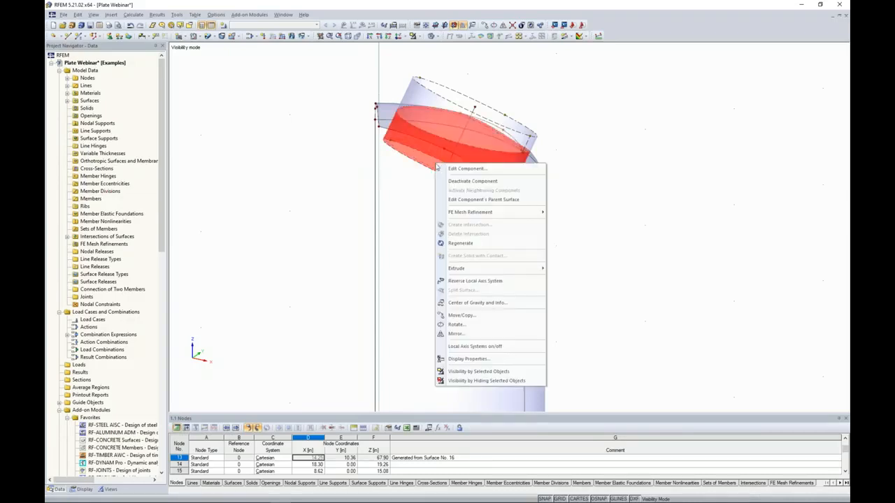
left_click(462, 183)
- Inspect the finished nozzle opening and cancel the visibility mode to show the complete vessel
middle_click_drag(503, 134, 462, 158, "ctrl")
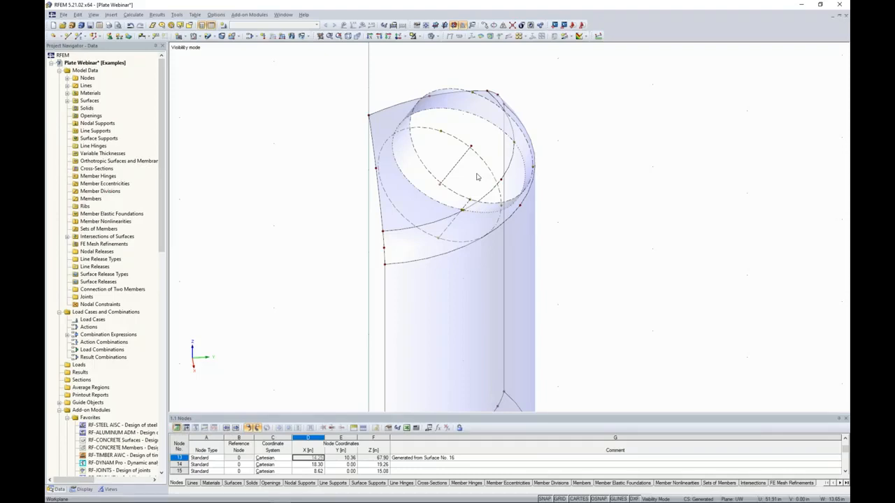
middle_click_drag(596, 170, 618, 159, "ctrl")
left_click(425, 160)
middle_click_drag(588, 208, 512, 181, "ctrl")
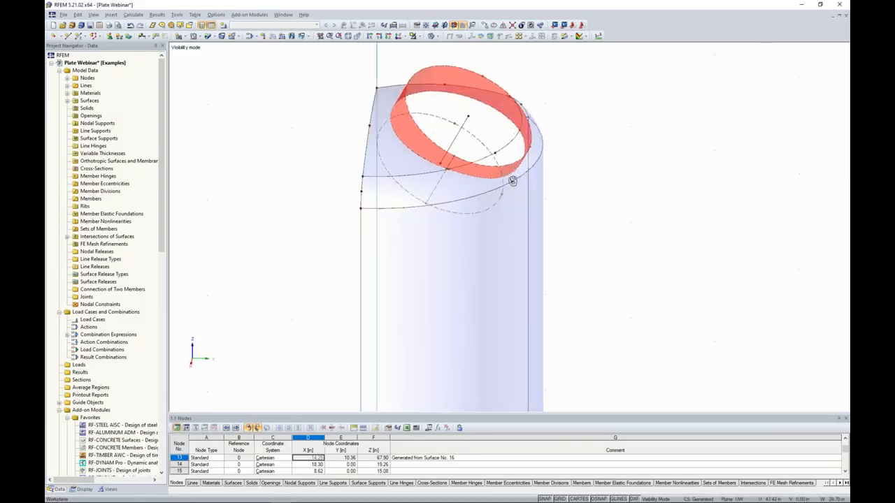
scroll(478, 132, "down", 2)
middle_click_drag(478, 132, 451, 168, "ctrl")
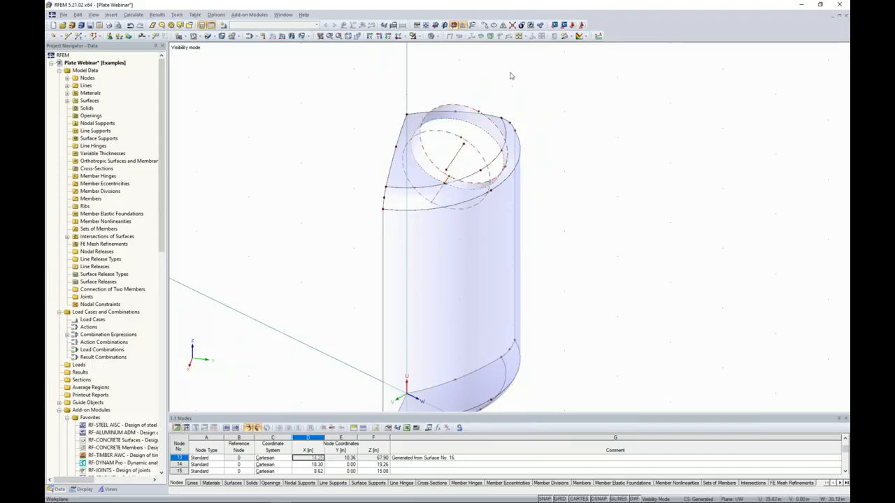
left_click(414, 35)
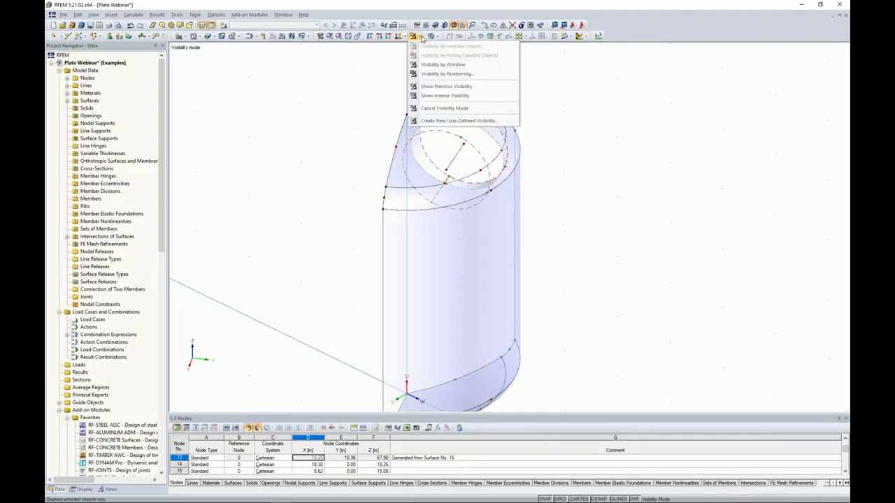
left_click(435, 109)
- In a view from above, select the two vessel sectors without the nozzle and show only those
left_click(399, 36)
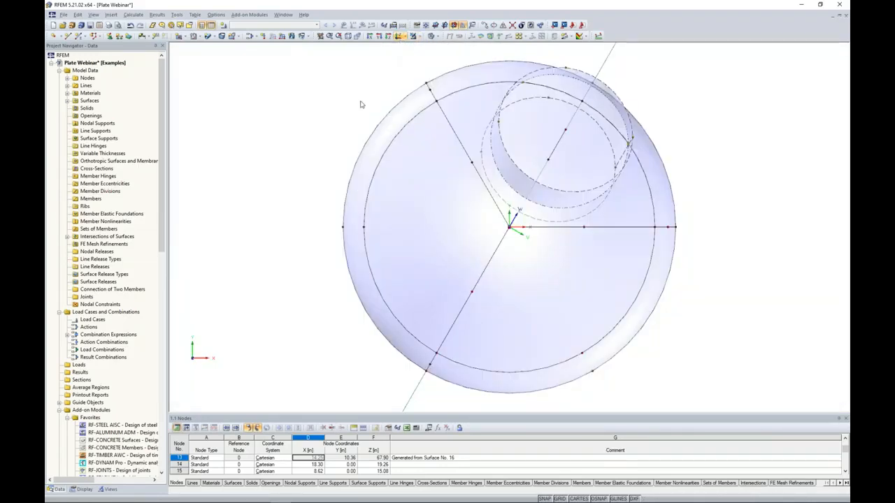
scroll(360, 103, "down", 4)
middle_click_drag(311, 148, 293, 163)
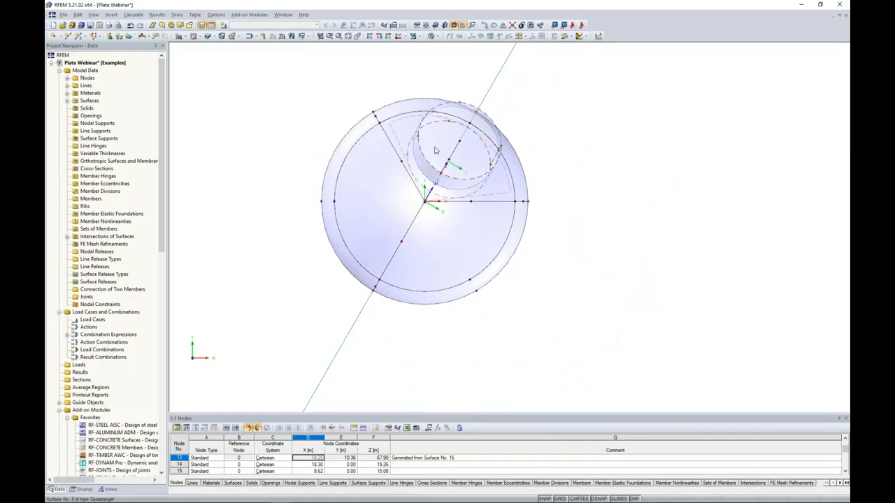
left_click_drag(502, 358, 319, 249)
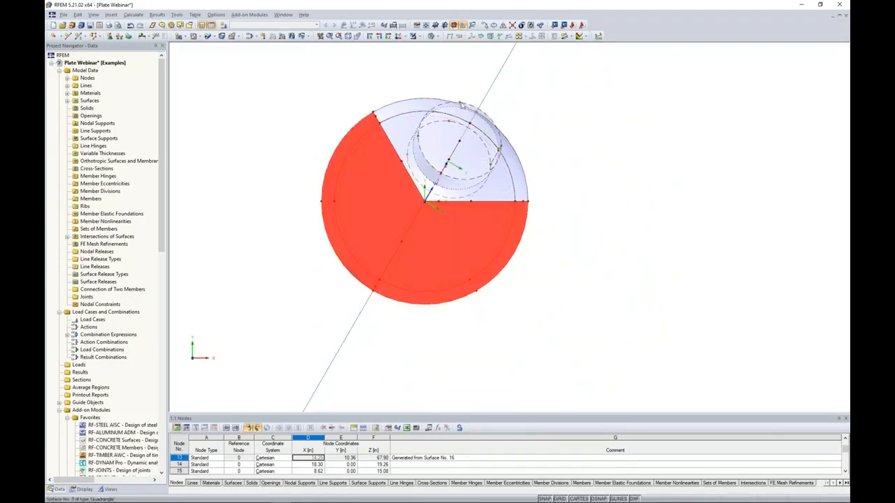
left_click(419, 36)
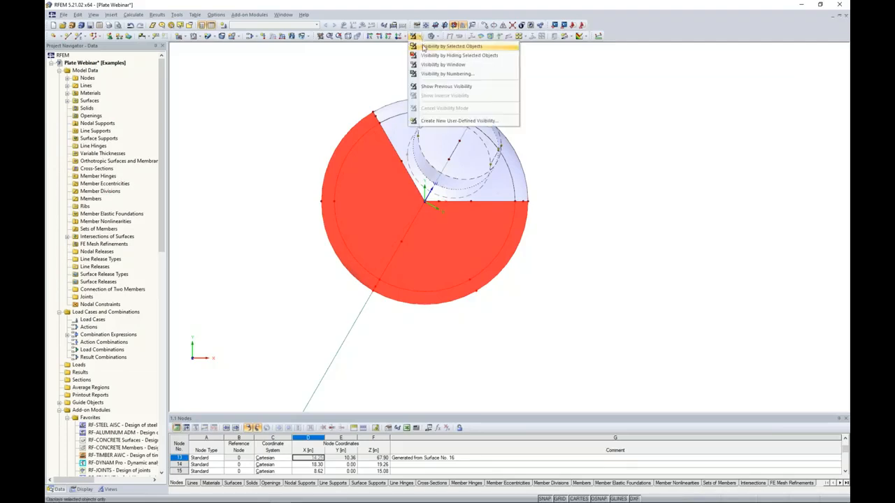
left_click(423, 47)
left_click(496, 135)
- Switch the work plane to the UV plane of the user-defined coordinate system
middle_click_drag(609, 301, 527, 151, "ctrl")
middle_click_drag(589, 174, 577, 149, "ctrl")
middle_click_drag(584, 210, 710, 187, "ctrl")
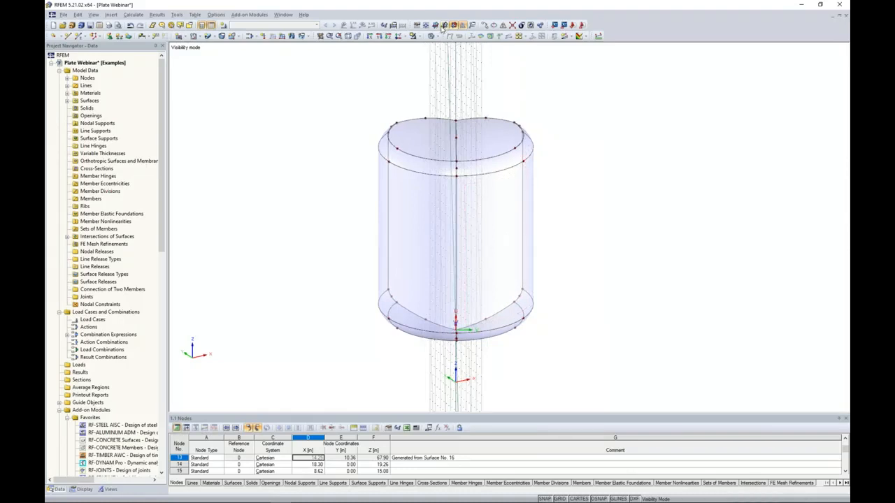
left_click(444, 26)
middle_click_drag(662, 175, 552, 210, "ctrl")
- Copy the apex node of the top head once by -12 in in V, with zero U and W displacement and no connecting lines
left_click(443, 133)
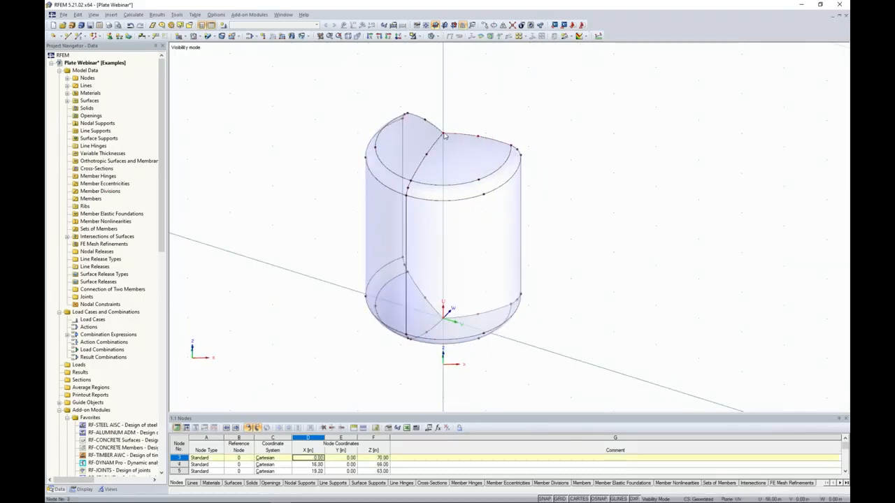
left_click(485, 26)
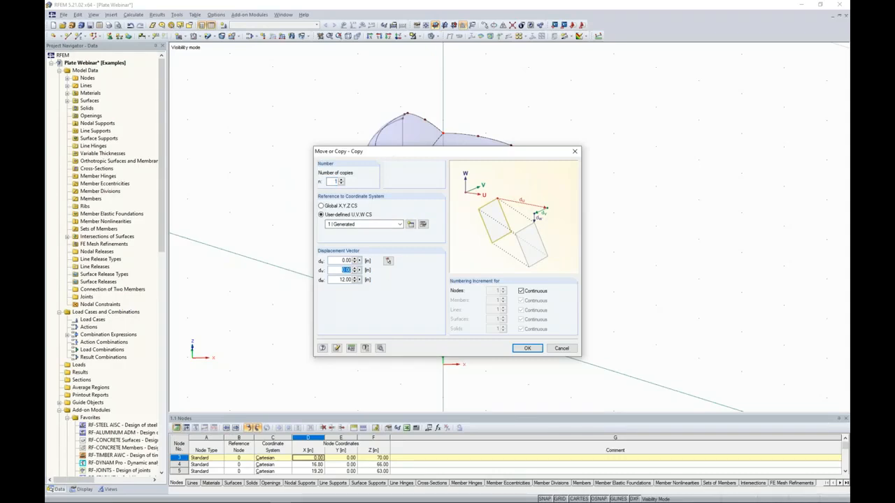
type("-12")
key("Tab")
left_click(381, 348)
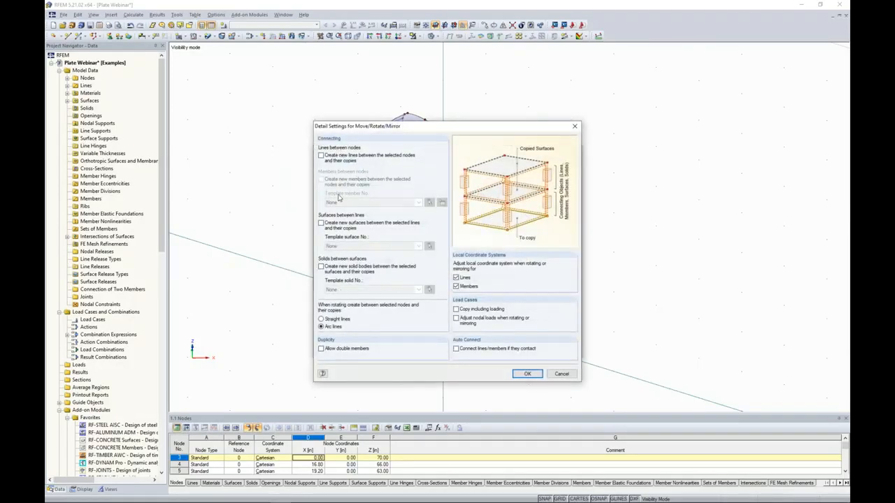
left_click(524, 374)
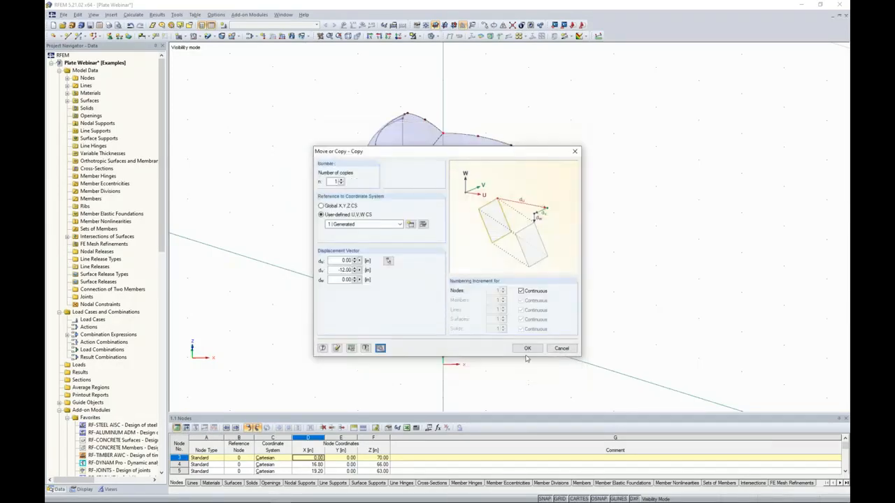
left_click(521, 350)
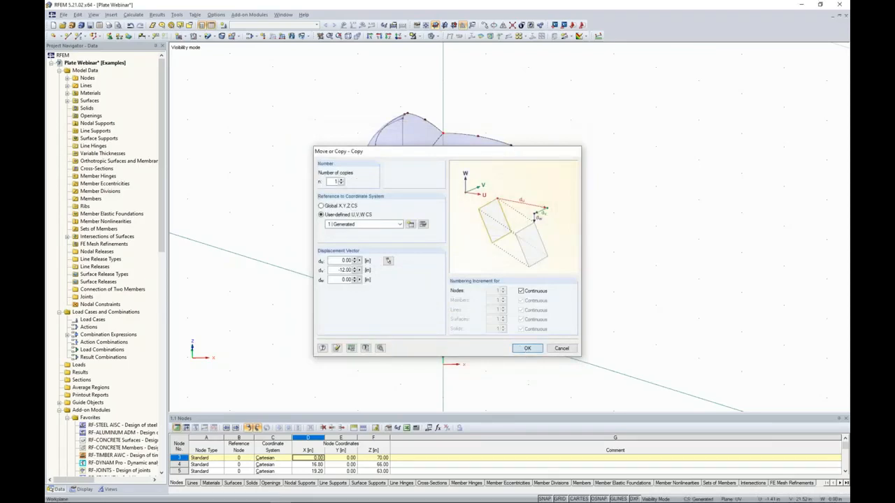
- Draw a vertical line from the copied node down through the head to Z 28 in inside the vessel
middle_click_drag(327, 239, 476, 152, "ctrl")
scroll(416, 94, "up", 3)
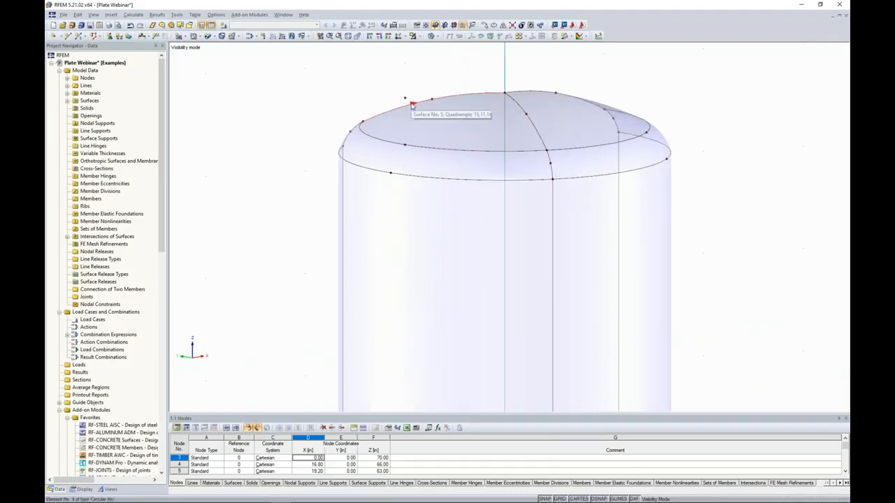
middle_click_drag(330, 102, 336, 80, "ctrl")
scroll(375, 96, "down", 1)
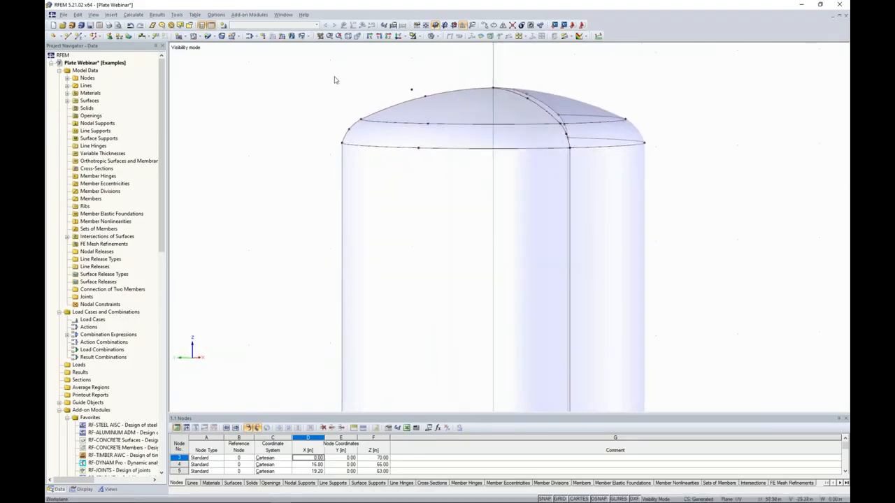
left_click(342, 146)
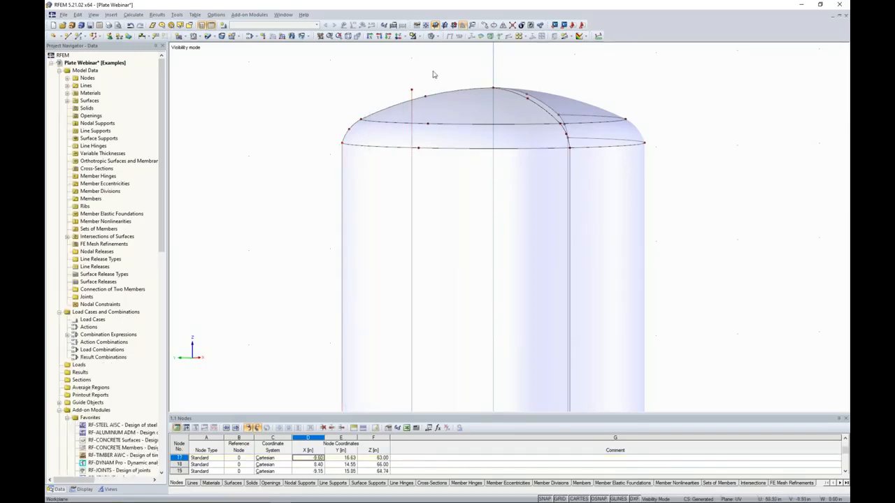
- Connect the vertical line with the top head surface to create a node at their intersection
middle_click_drag(256, 147, 247, 171, "ctrl")
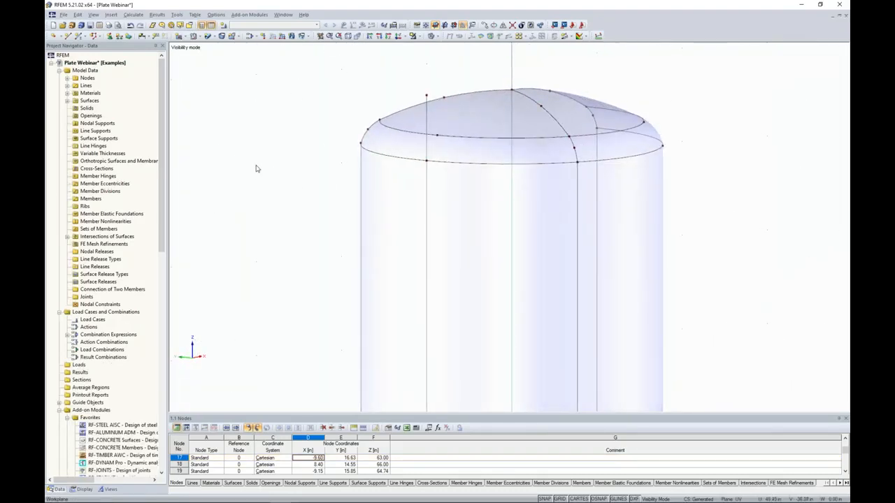
scroll(306, 171, "up", 2)
middle_click_drag(302, 170, 250, 175)
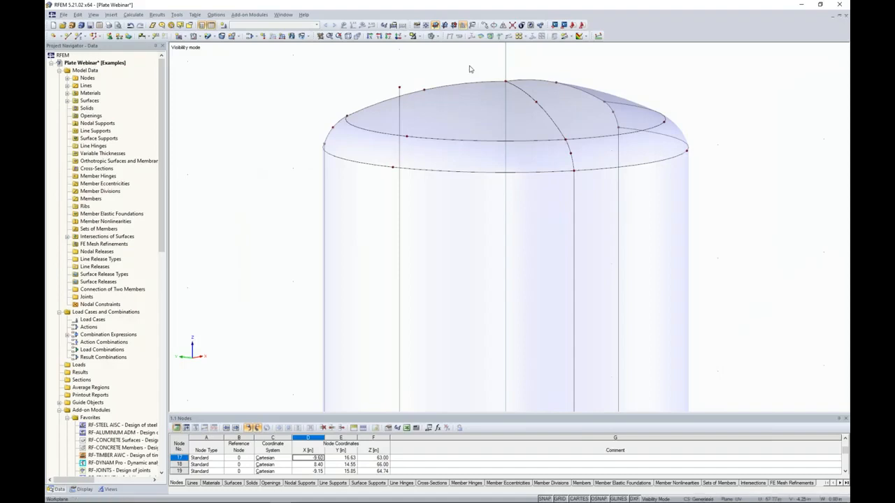
left_click(514, 25)
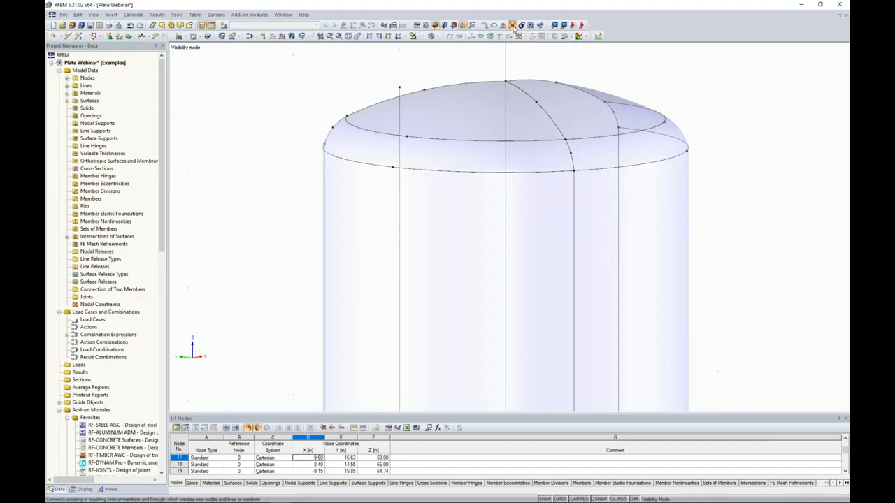
left_click_drag(378, 58, 428, 129)
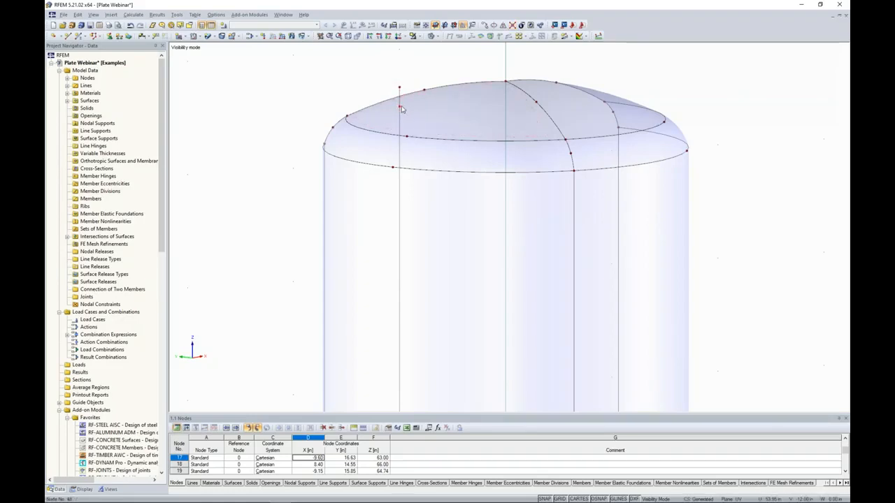
- Delete the upper and lower end nodes of the vertical line with its segments, keeping the node on the head surface
scroll(400, 108, "down", 2)
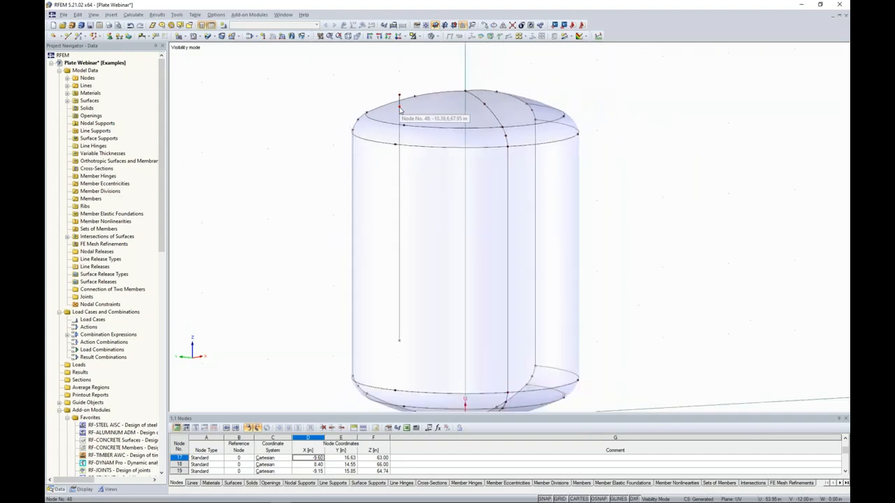
left_click(399, 95)
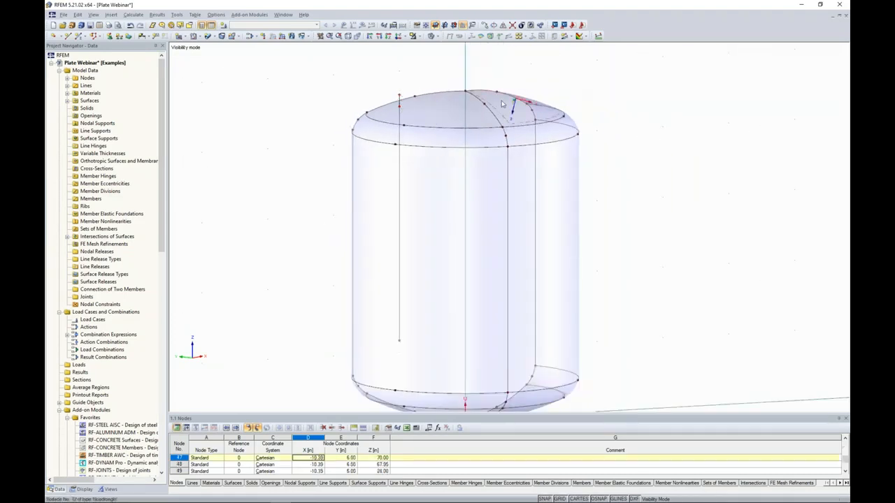
left_click(399, 342)
key("Delete")
- Copy the node on the head surface straight up to Z 72.75 in, with zero V displacement
middle_click_drag(669, 239, 574, 161, "ctrl")
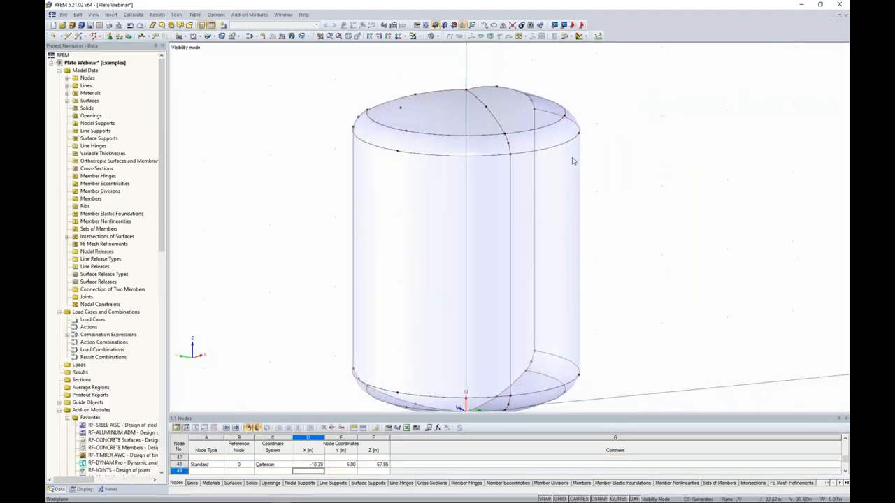
left_click(401, 109)
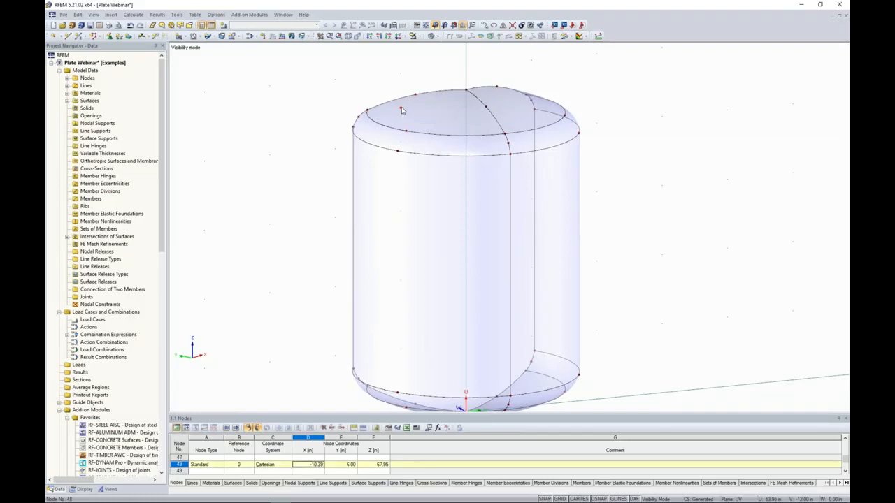
left_click(486, 26)
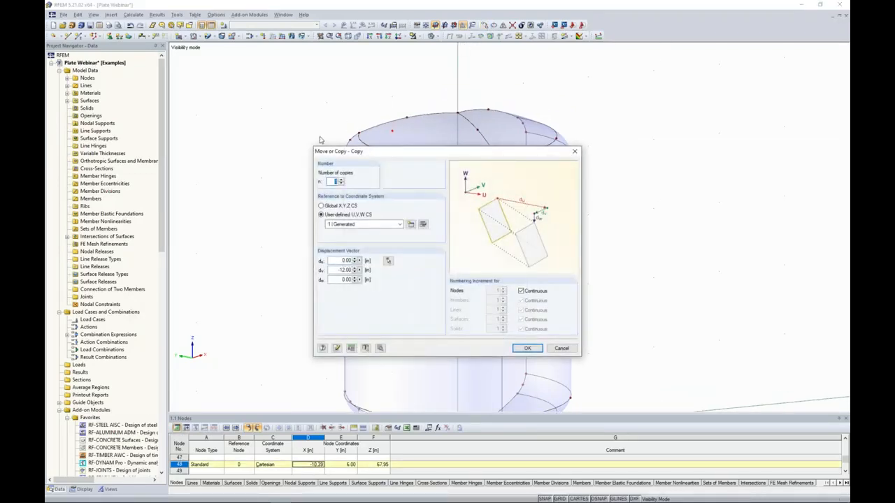
left_click(335, 261)
key("Tab")
type("0")
left_click(527, 348)
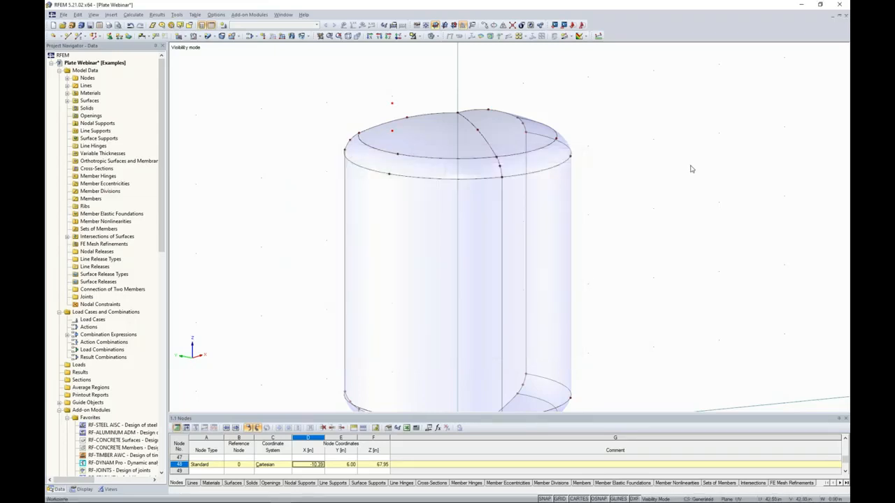
- Draw a circle with a 0.5 in radius centred on the copied node above the vessel head
scroll(393, 109, "up", 4)
middle_click_drag(393, 103, 382, 123)
left_click(382, 122)
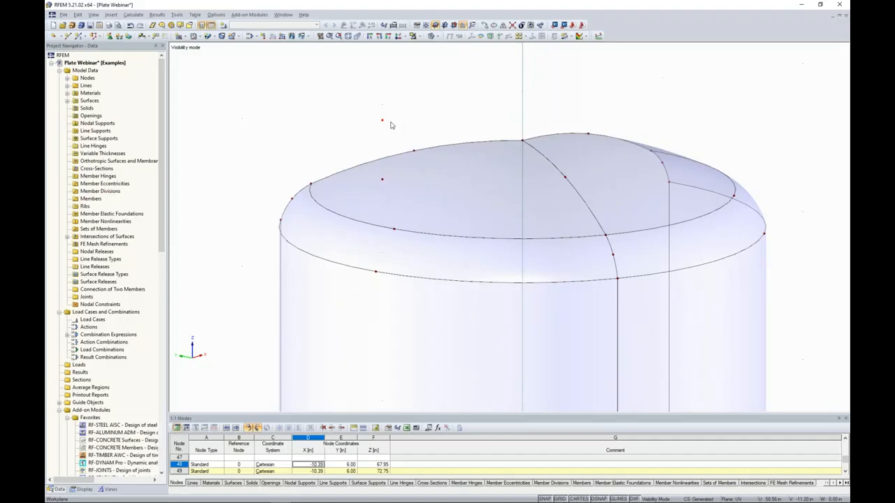
scroll(387, 124, "up", 1)
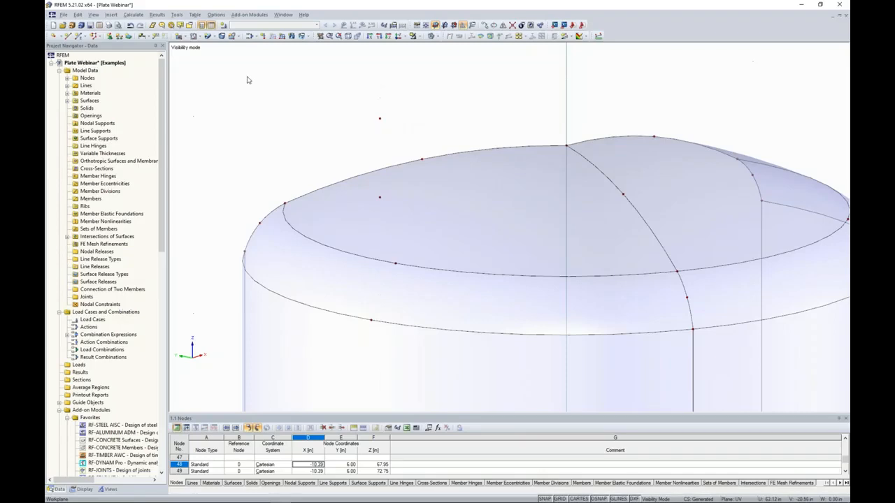
left_click(67, 36)
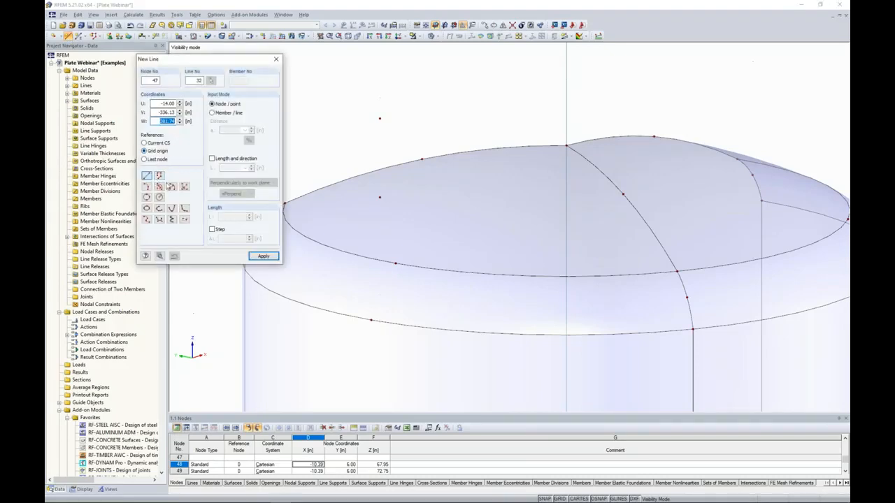
left_click(160, 197)
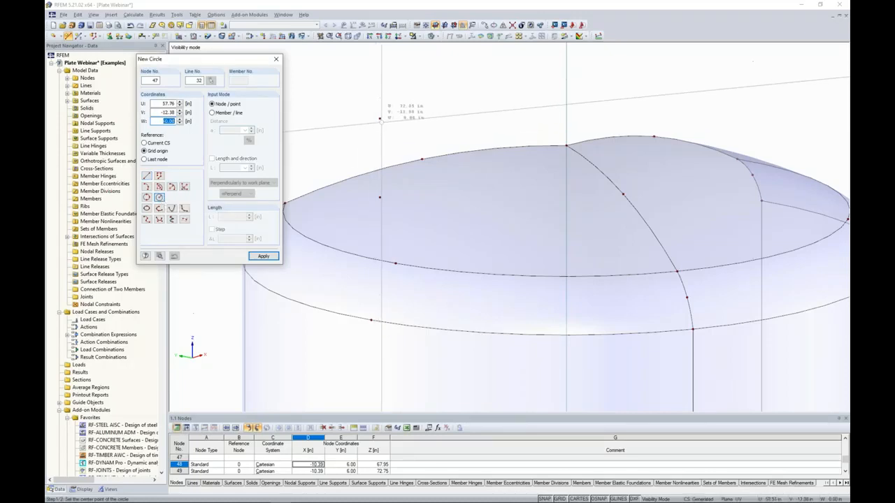
left_click(380, 119)
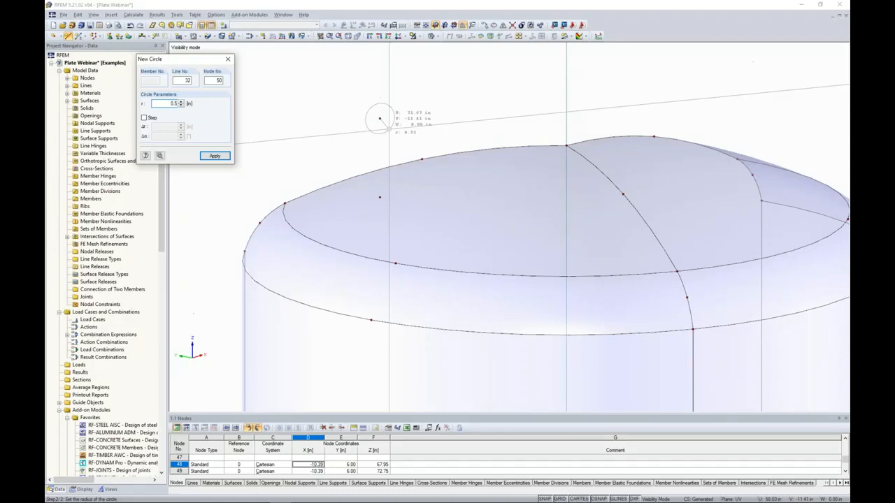
key("Return")
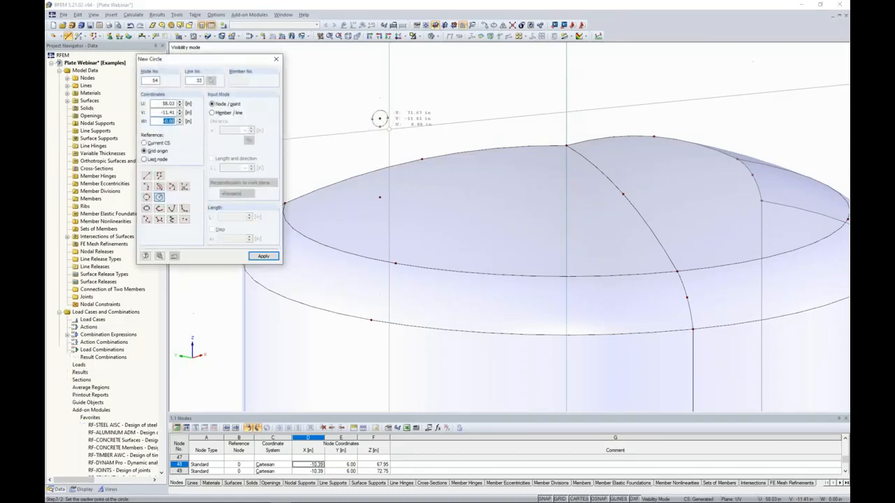
- Add a concentric circle with a 1 in radius around the same centre node above the head
middle_click_drag(396, 128, 369, 125, "ctrl")
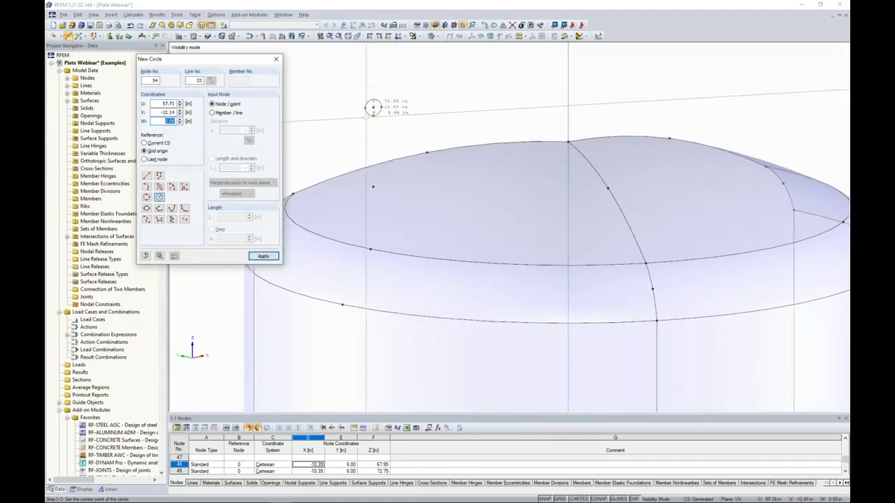
scroll(374, 107, "up", 1)
left_click(374, 106)
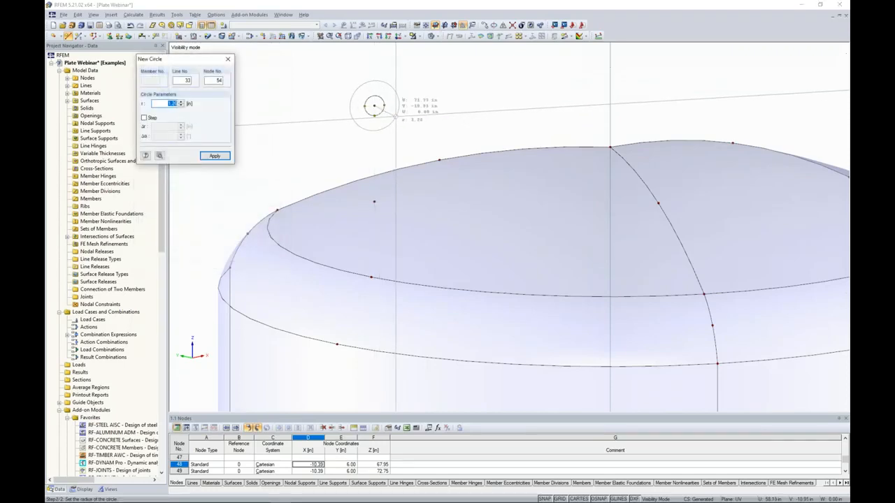
type("1")
key("Return")
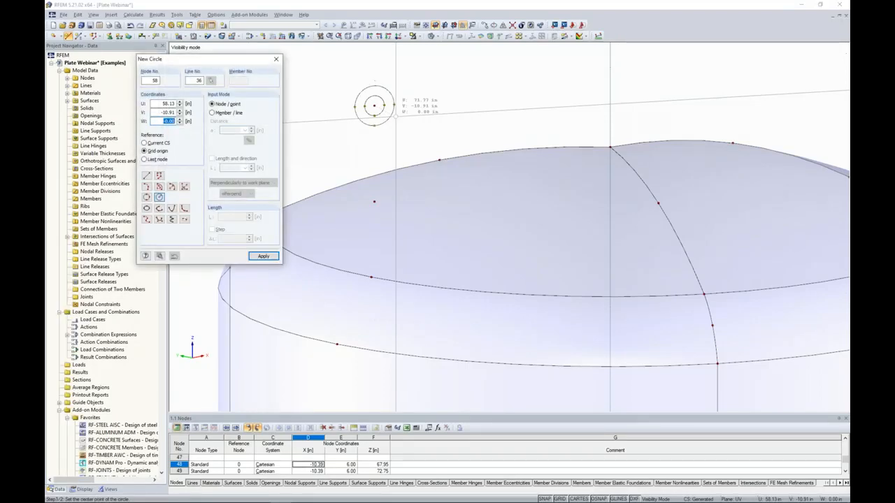
key("Escape")
scroll(358, 112, "up", 2)
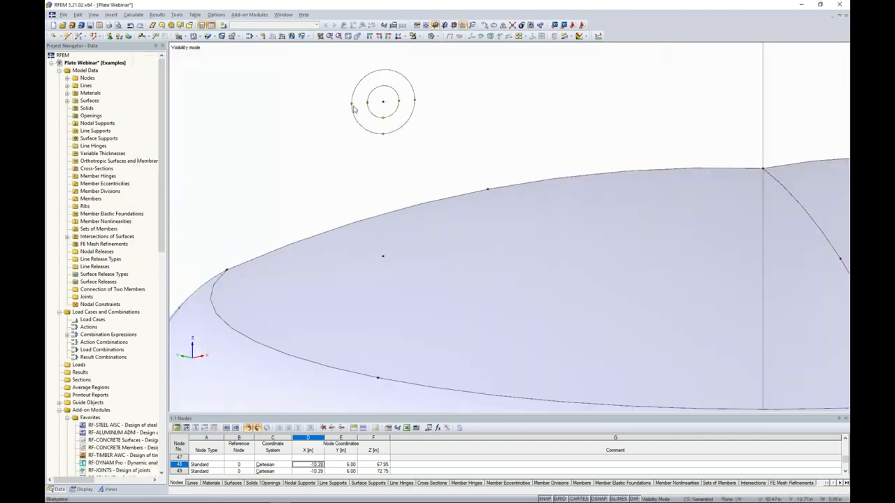
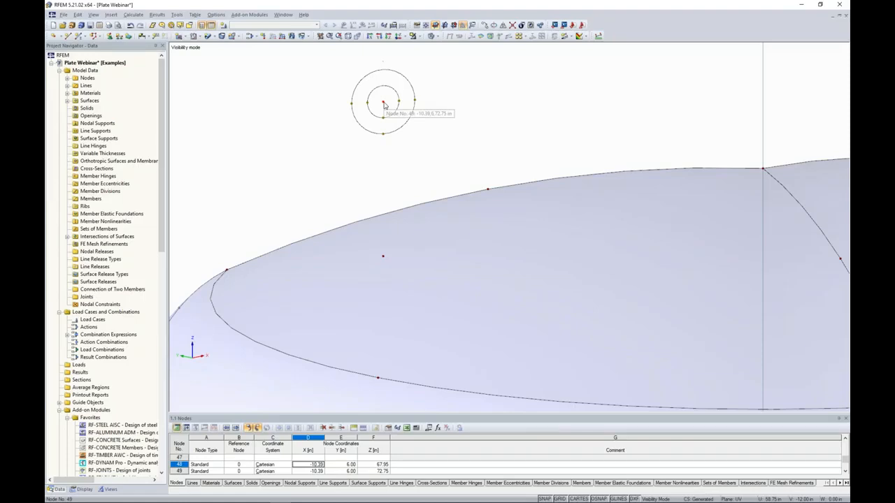
- Copy the outer circle's outward-side node down to Z 64.75 in, with a V displacement of -2 in in the generated coordinate system
double_click(353, 104)
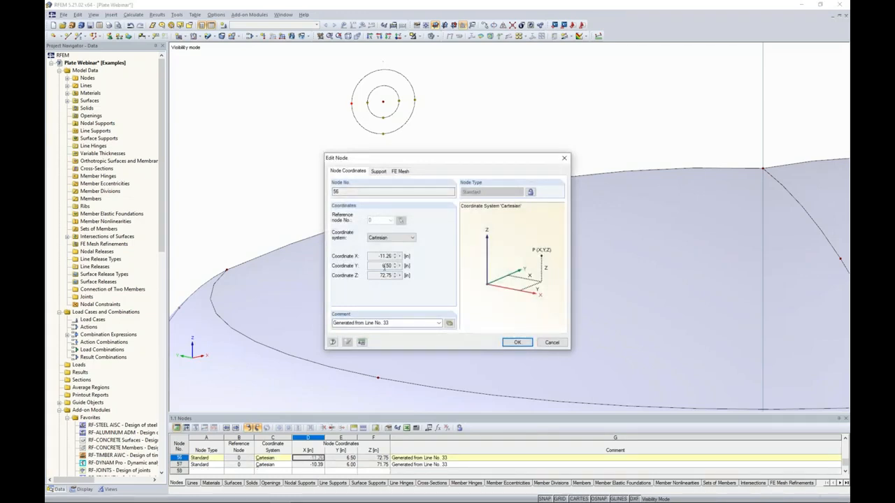
type("-")
left_click(518, 342)
scroll(485, 123, "down", 3)
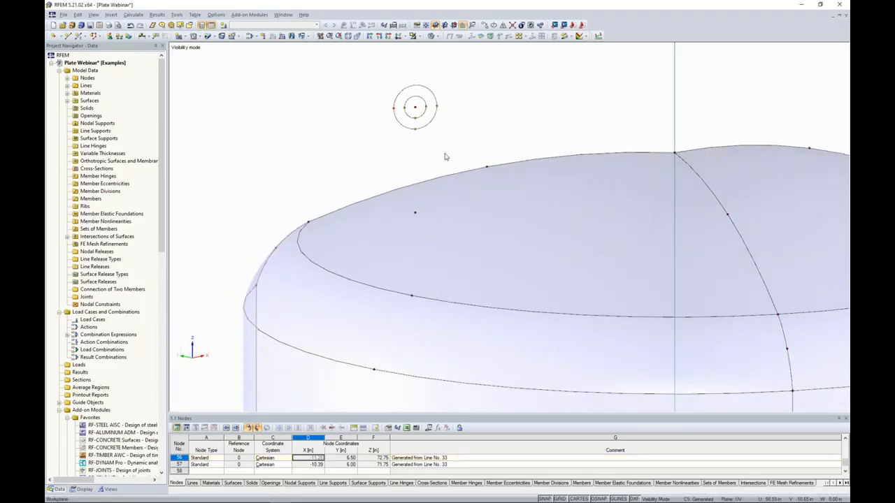
left_click(395, 112)
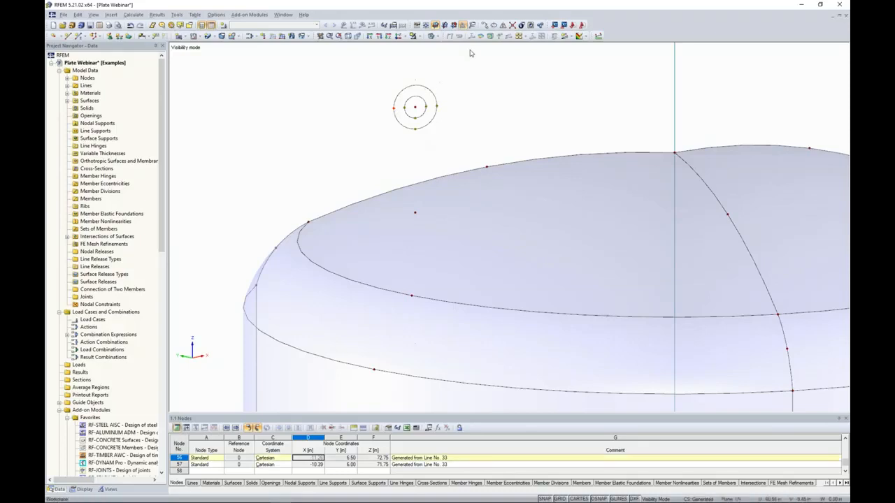
left_click(485, 27)
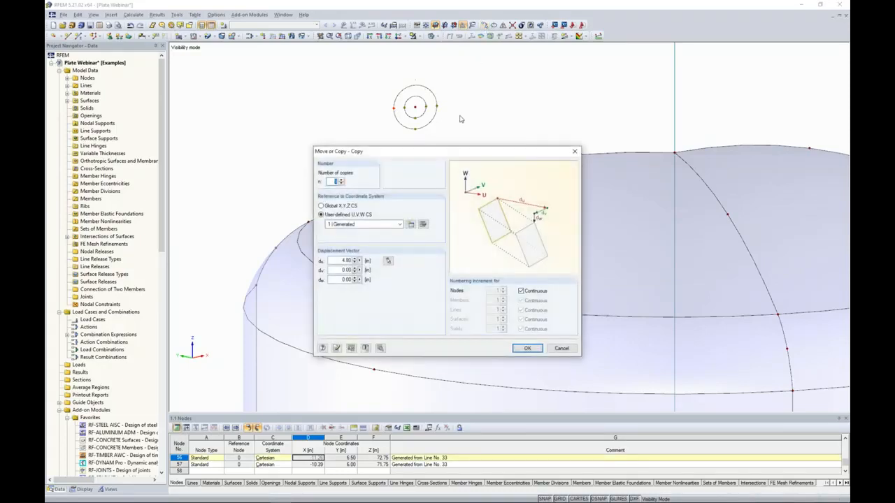
left_click_drag(452, 153, 611, 91)
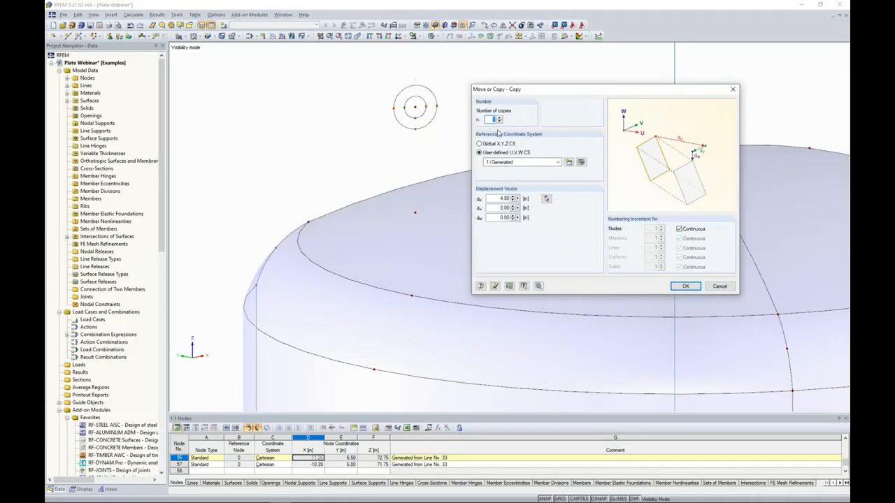
left_click_drag(499, 198, 525, 199)
key("Tab")
type("-2")
key("Tab")
left_click(677, 287)
scroll(349, 280, "down", 3)
middle_click_drag(351, 281, 374, 289, "ctrl")
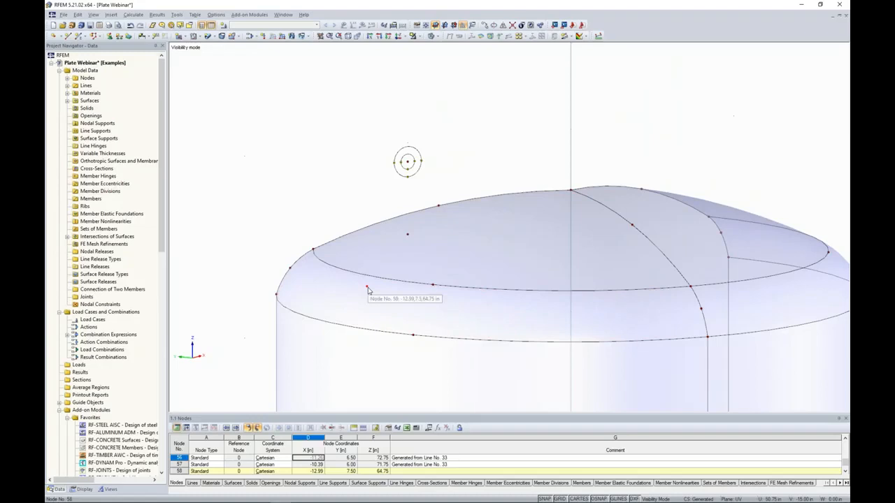
- Draw a line from the lower copied node to its tangent point on the outward side of the 1 in radius circle
middle_click_drag(339, 188, 295, 196, "ctrl")
scroll(294, 197, "down", 1)
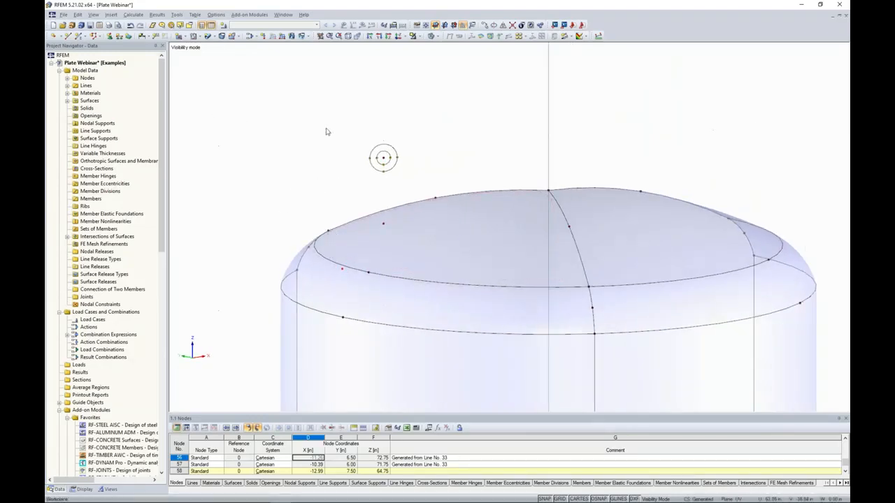
left_click(67, 35)
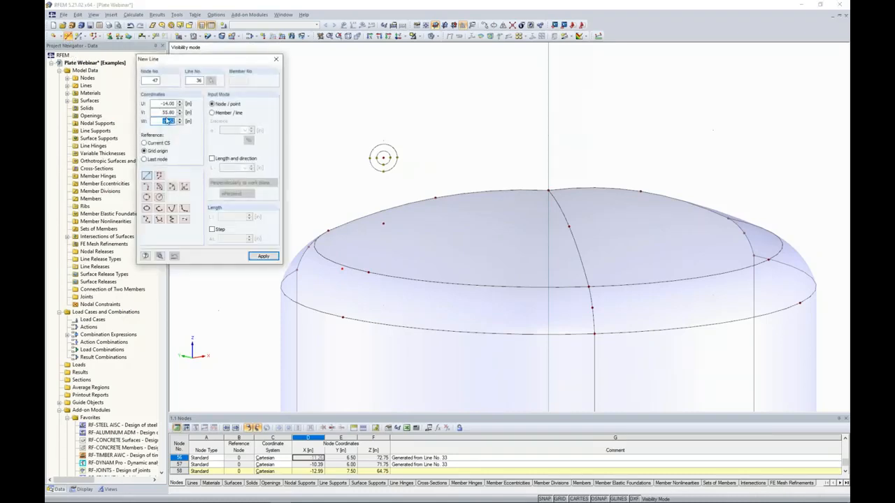
left_click(341, 230)
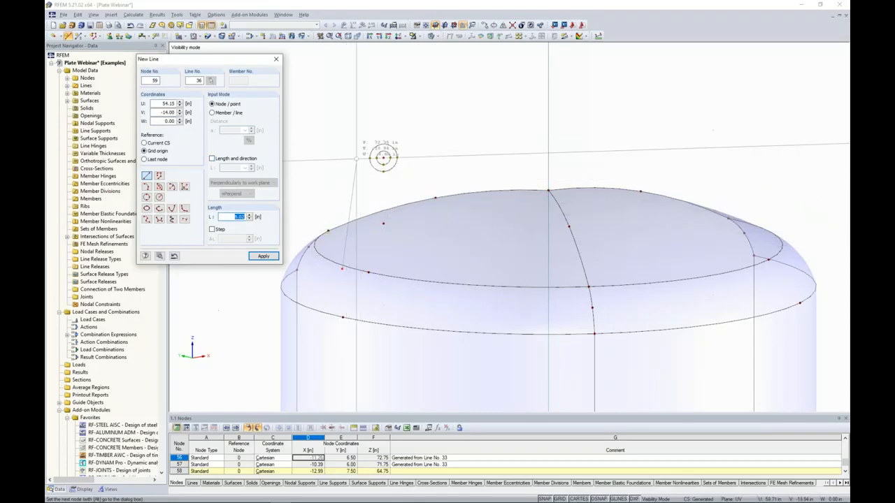
scroll(363, 153, "up", 5)
scroll(364, 153, "up", 3)
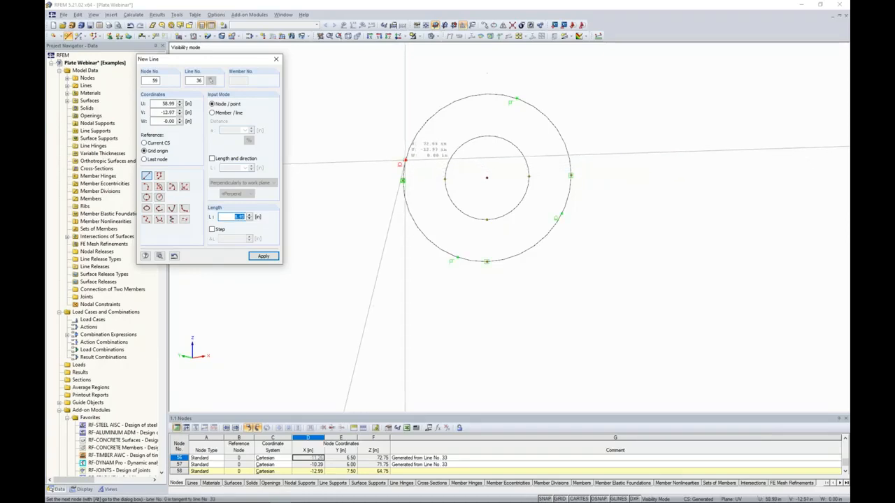
left_click(404, 162)
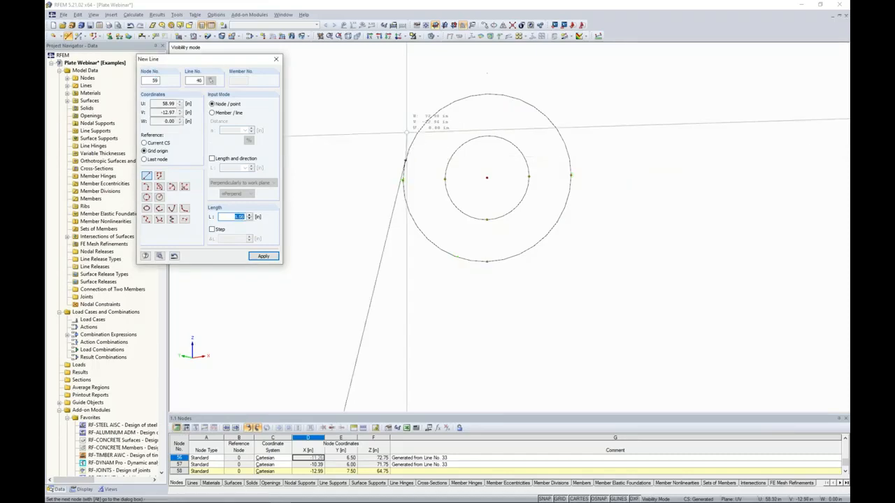
key("Escape")
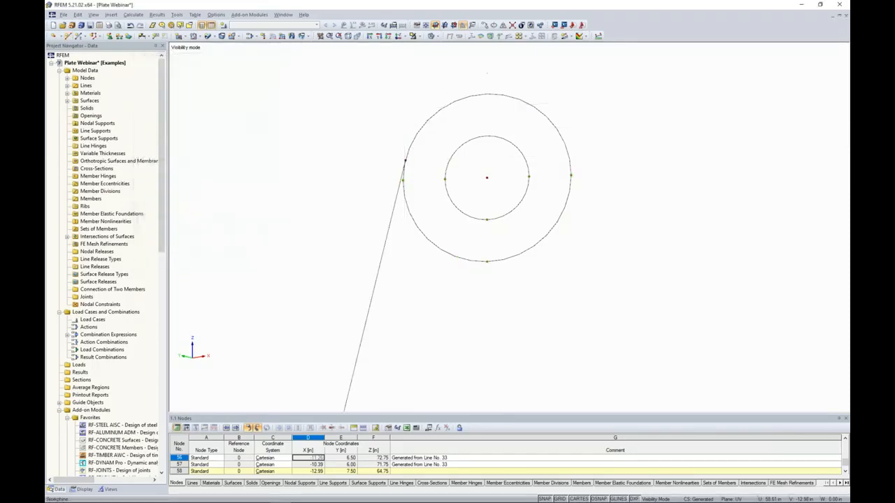
- Examine which object snap options are active in the work plane and grid settings, leaving them as they are
scroll(401, 143, "down", 8)
middle_click_drag(414, 218, 380, 154)
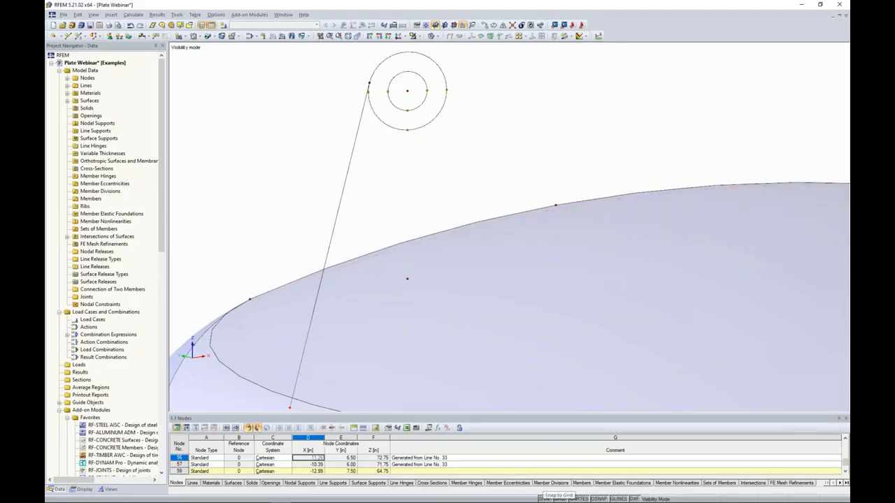
right_click(546, 498)
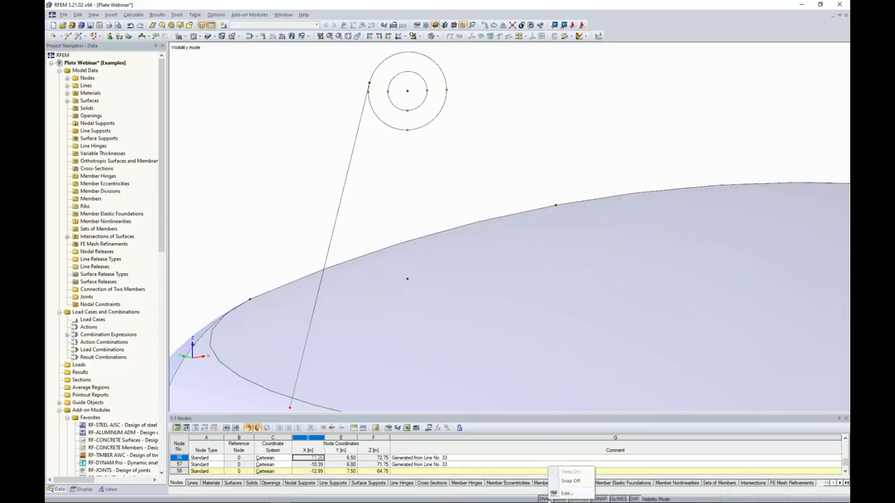
left_click(566, 493)
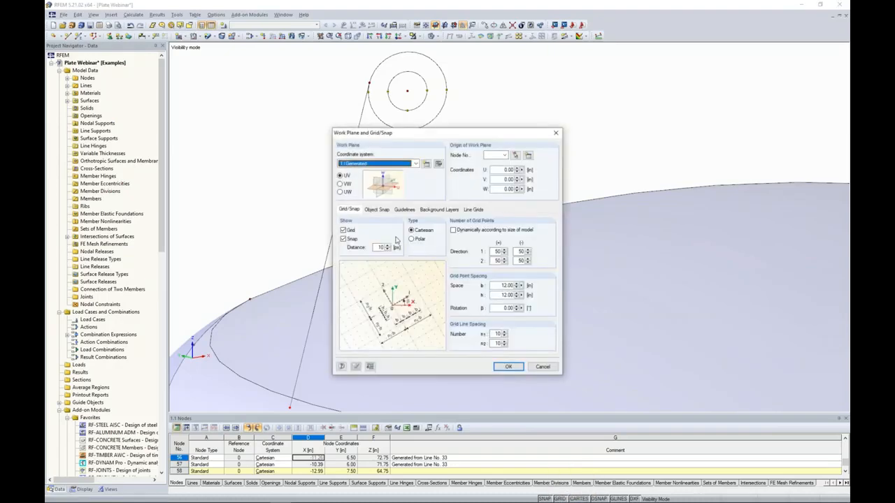
left_click(379, 210)
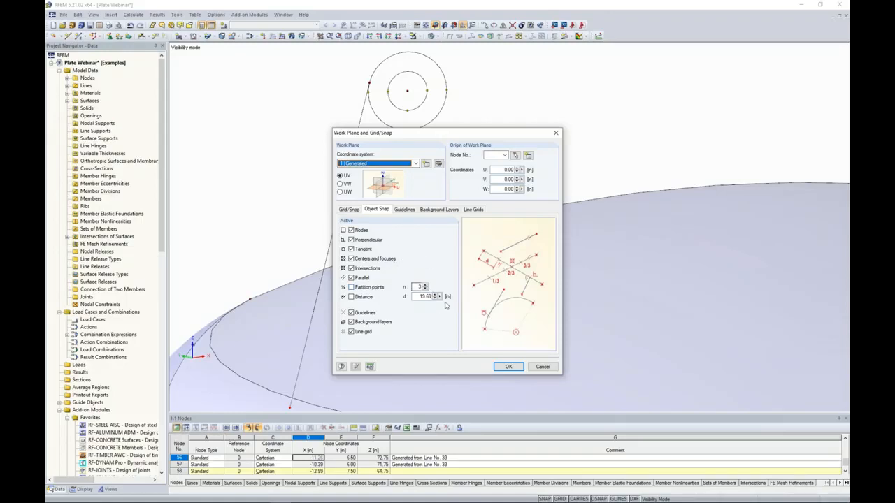
left_click(542, 367)
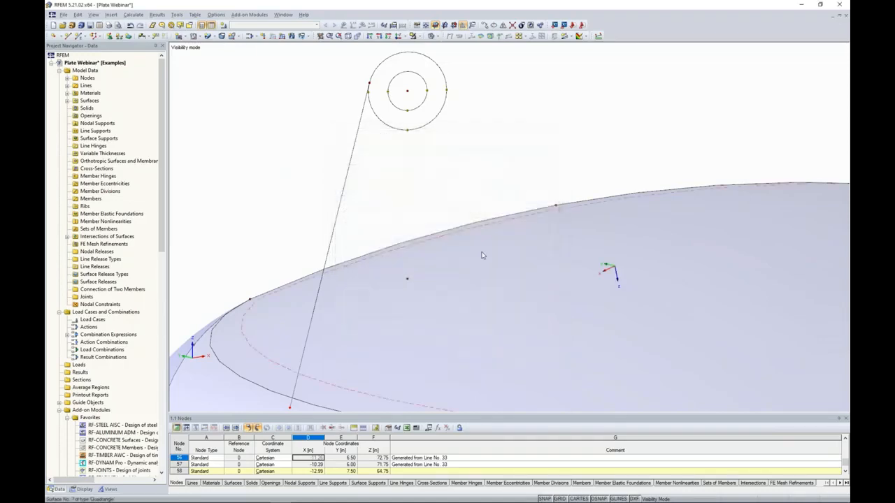
- Mirror-copy the slanted tangent line in the generated user-defined coordinate system about the U-W plane through the circles' centre node
left_click(351, 166)
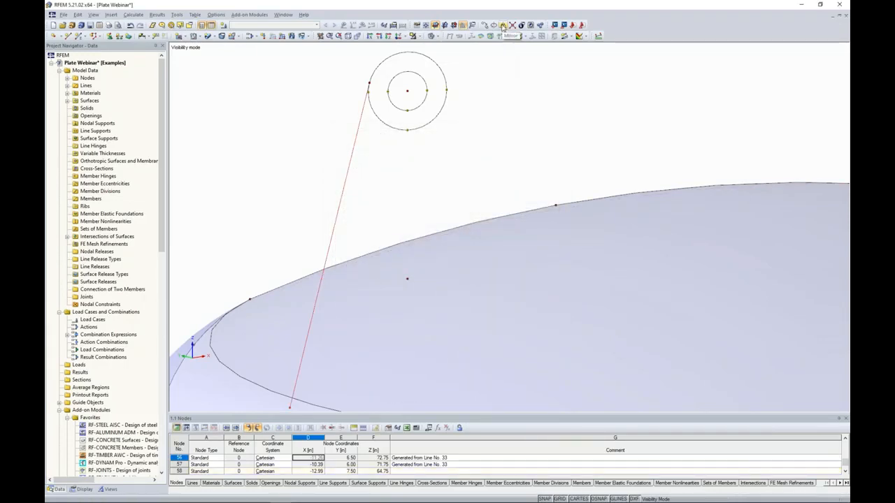
scroll(422, 128, "down", 5)
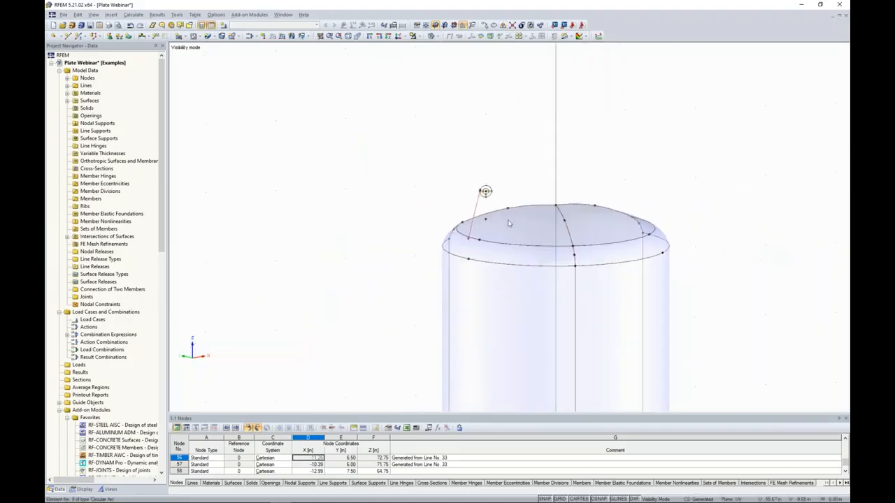
middle_click_drag(422, 128, 403, 104)
middle_click_drag(467, 224, 447, 203)
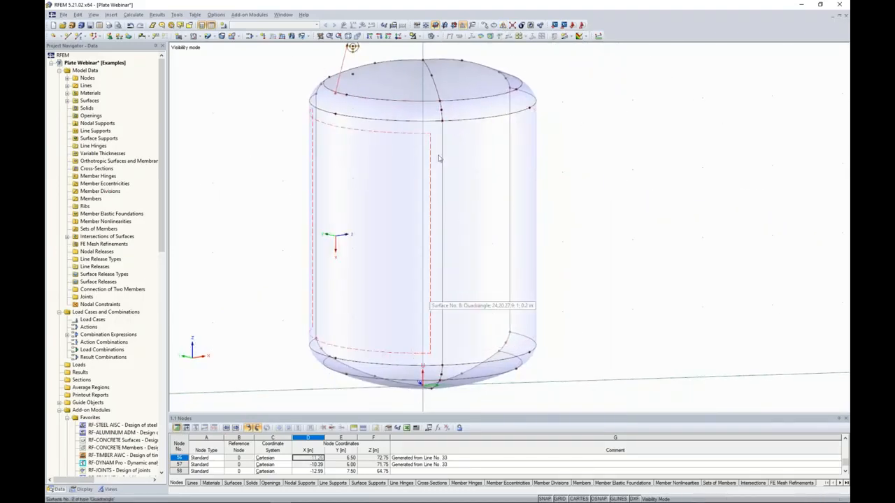
middle_click_drag(571, 141, 570, 152)
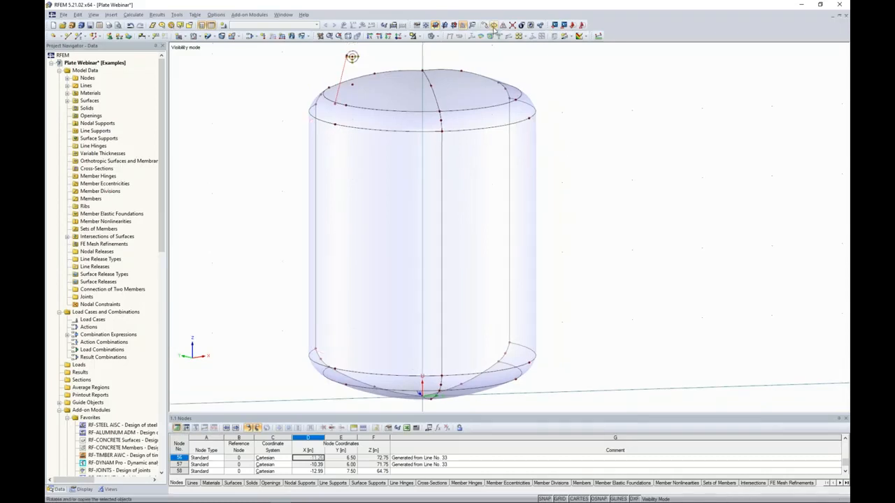
left_click(503, 26)
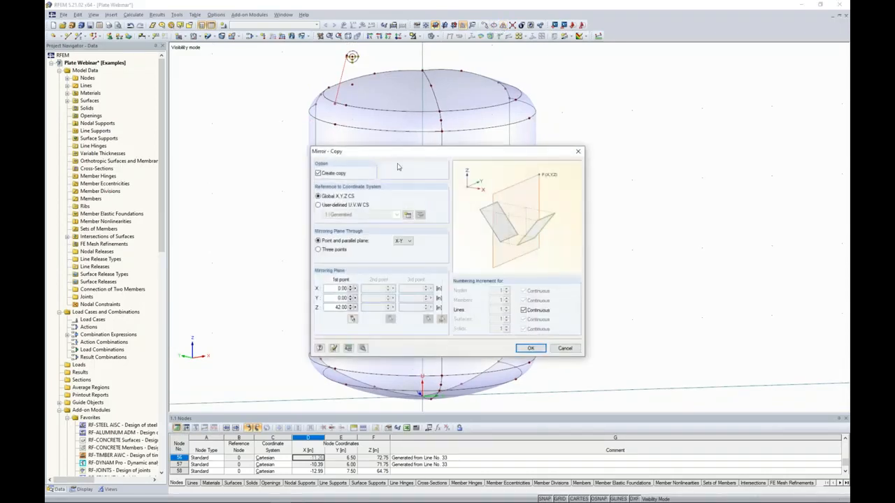
left_click_drag(383, 153, 525, 130)
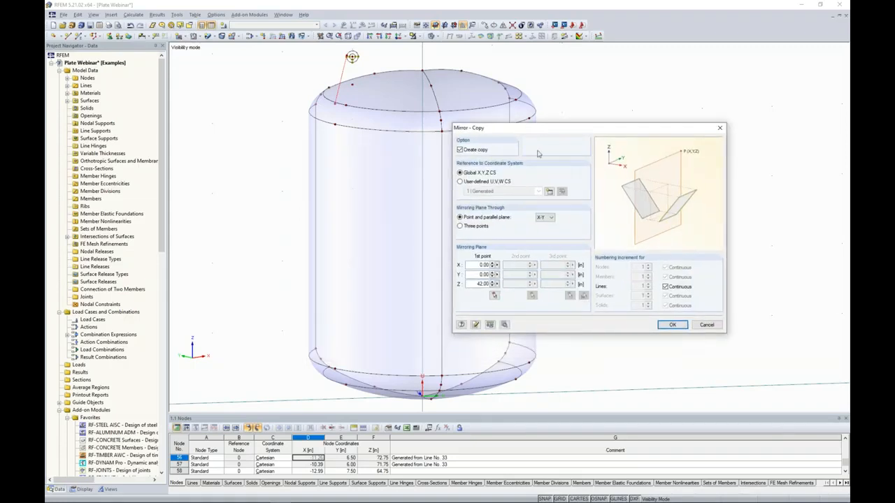
left_click(460, 182)
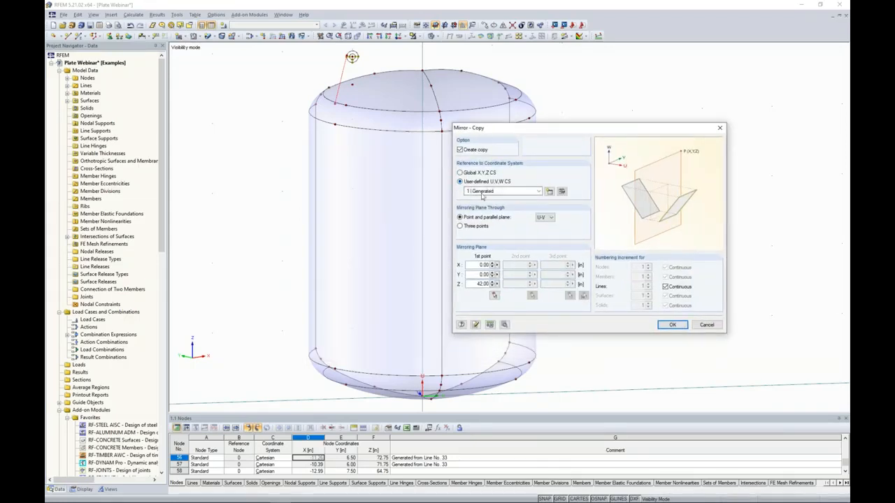
left_click(546, 219)
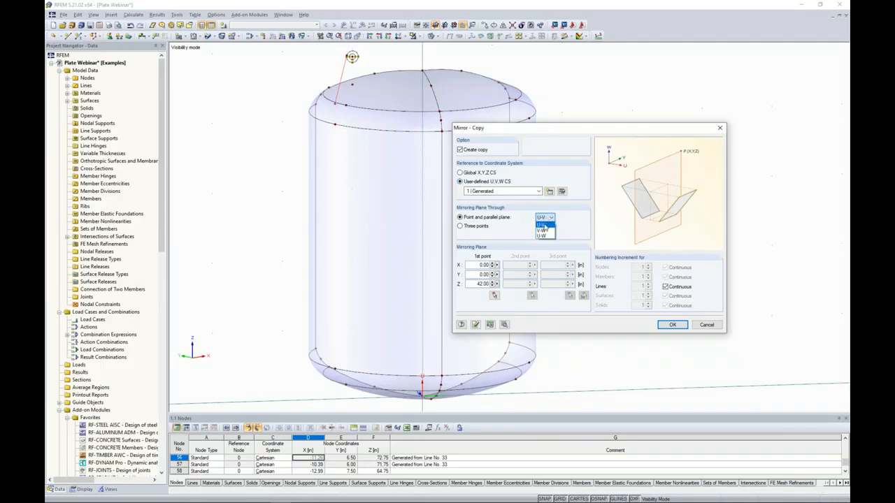
left_click(542, 236)
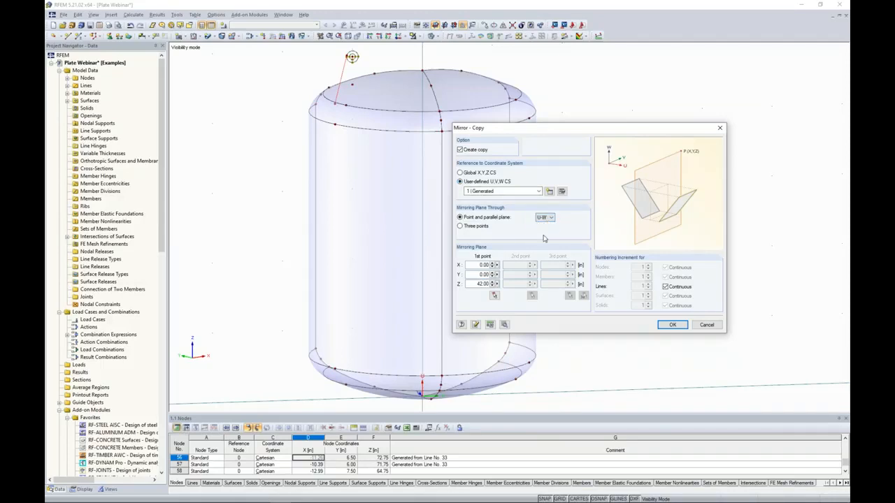
left_click(496, 295)
scroll(351, 57, "up", 5)
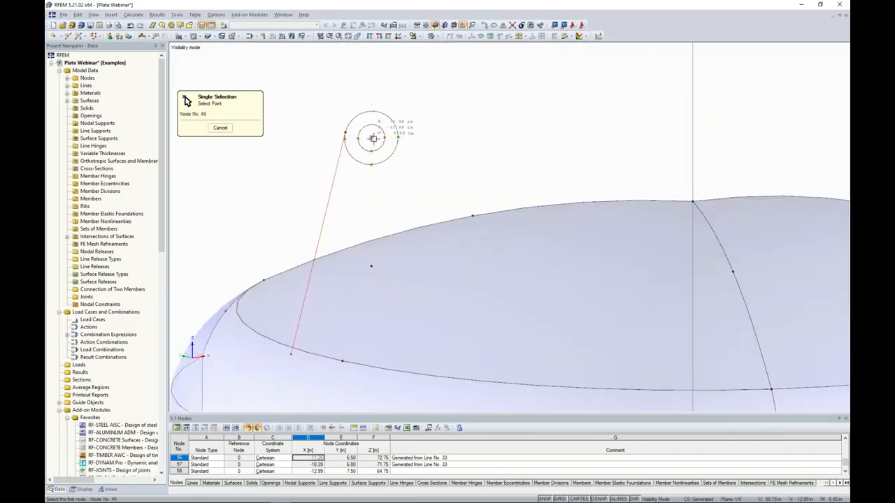
left_click(373, 138)
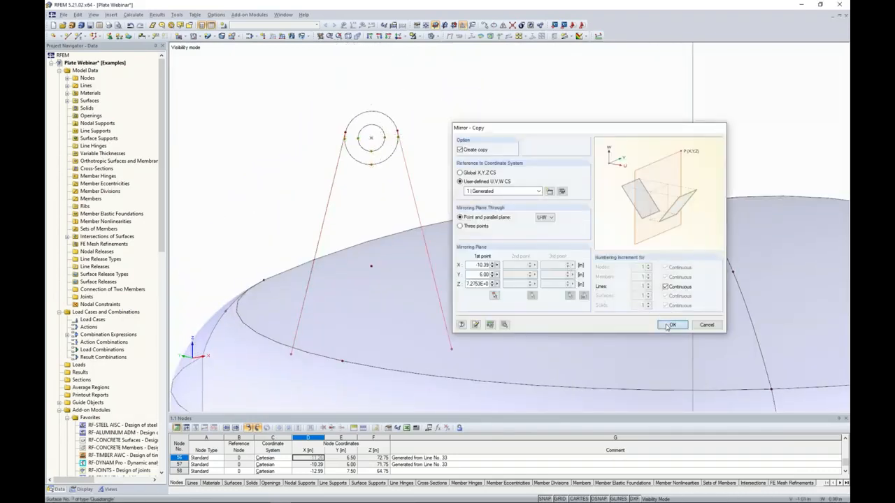
left_click(670, 326)
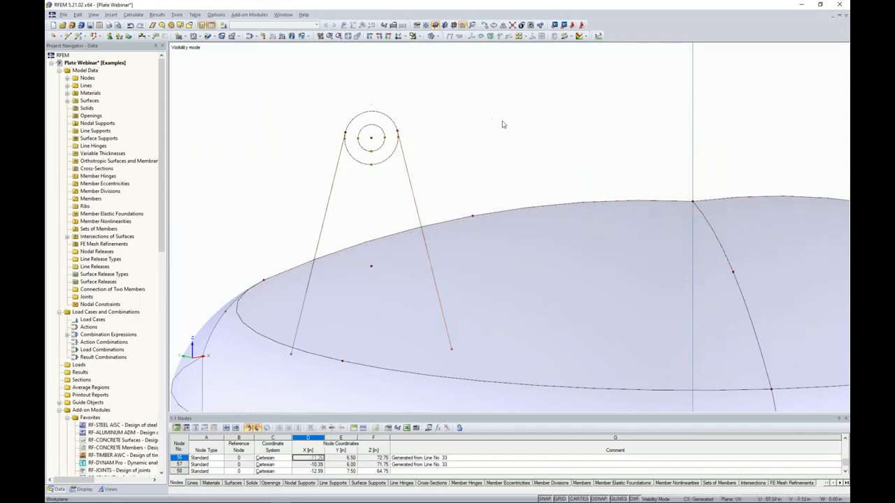
- Connect the intersecting lines around the lug's circles and delete the lower arc of the outer circle
left_click(514, 26)
left_click_drag(302, 79, 463, 189)
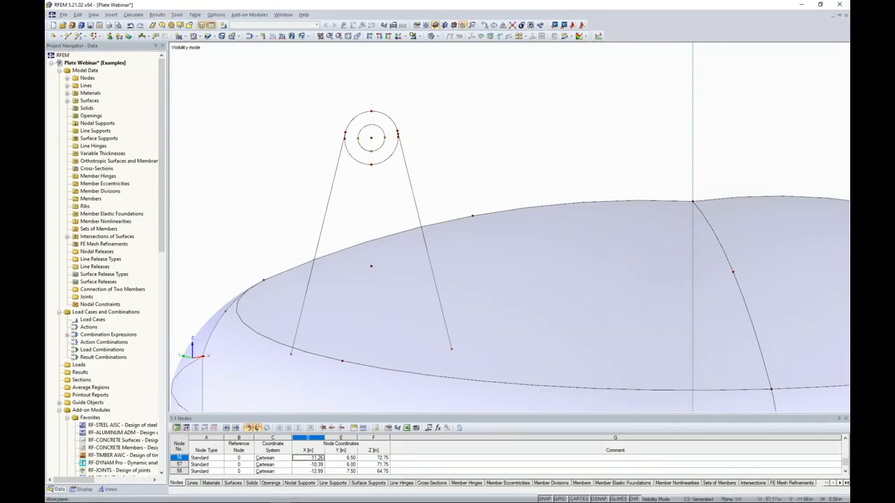
scroll(350, 164, "up", 2)
left_click(379, 195)
key("Delete")
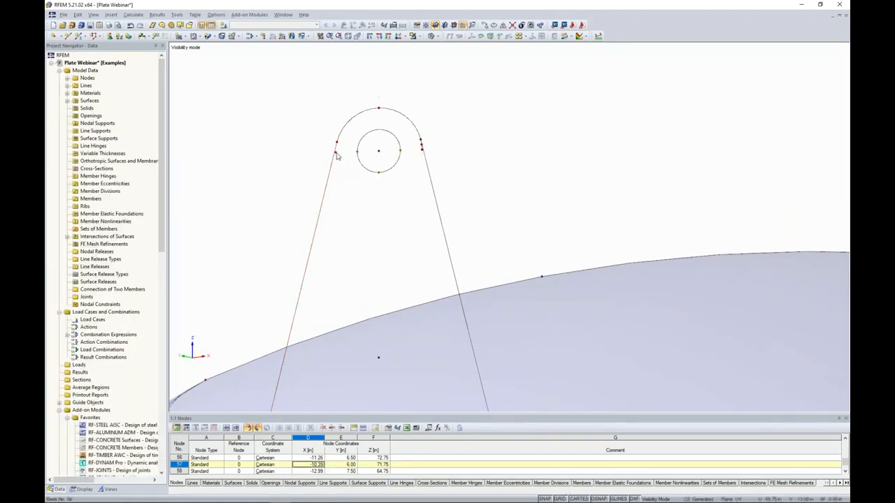
- Delete the leftover nodes just below the tangent points on both sides of the lug's rounded top
key("Delete")
left_click(421, 150)
key("Delete")
scroll(422, 152, "up", 8)
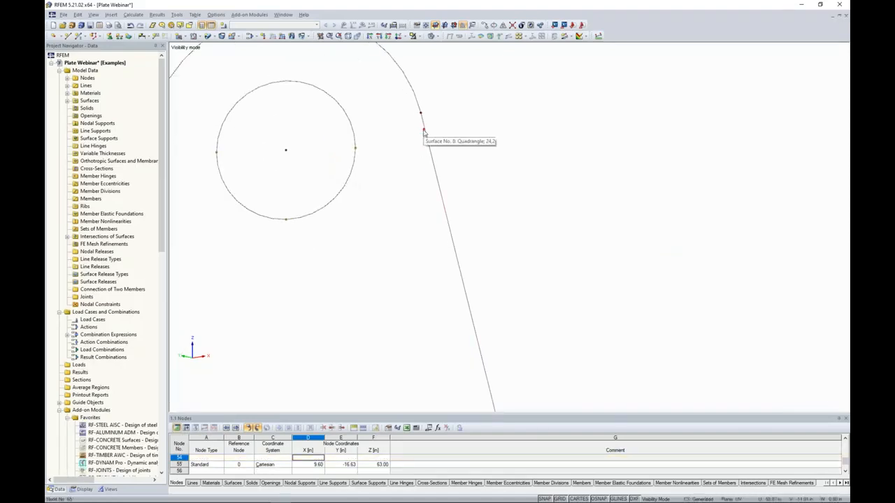
scroll(394, 161, "down", 8)
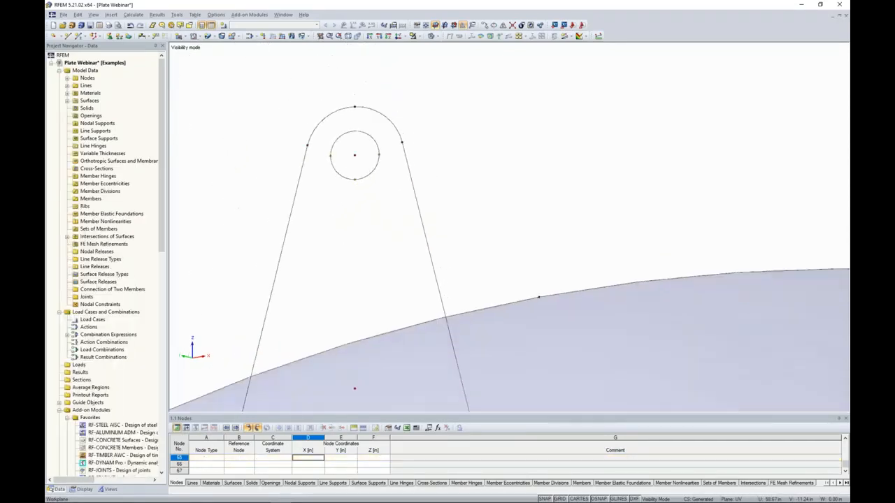
- Draw a straight line between the lower end nodes of the two slanted lines to close the lug outline
scroll(393, 159, "down", 6)
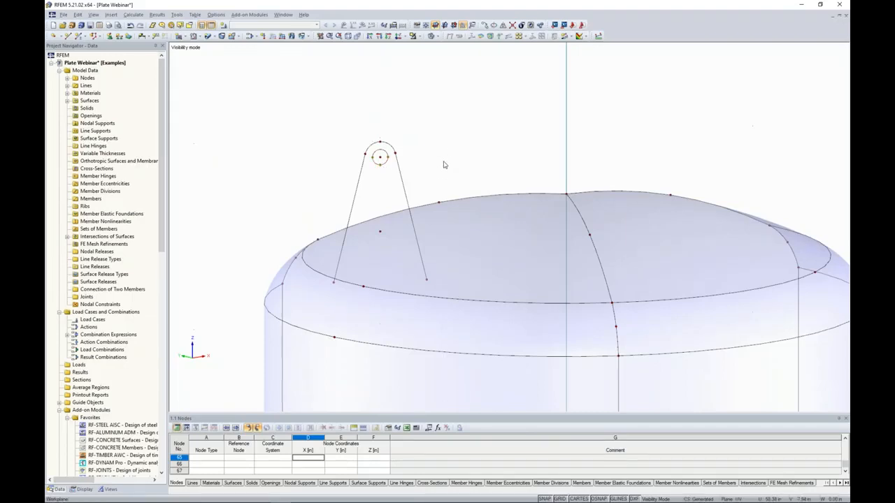
left_click(68, 36)
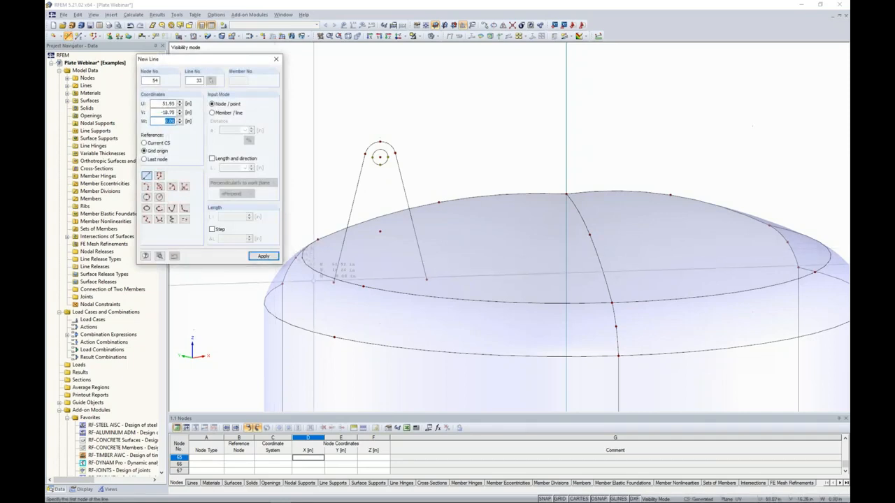
left_click(333, 283)
left_click(426, 280)
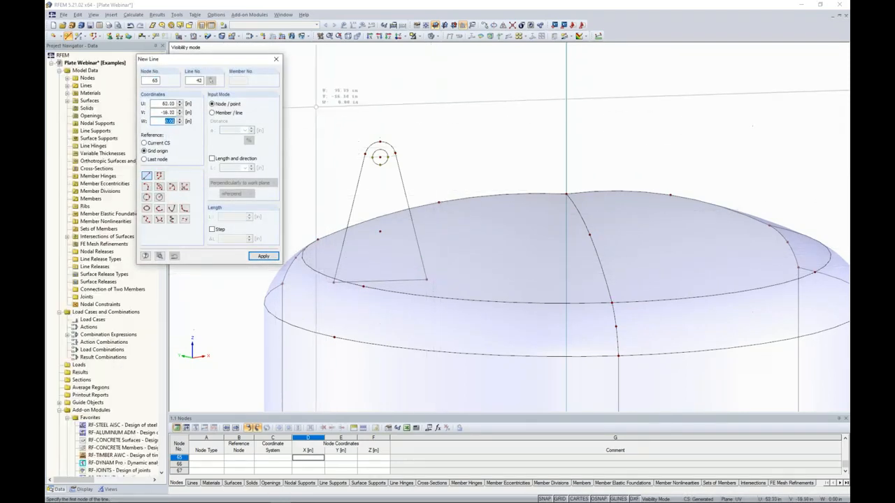
key("Escape")
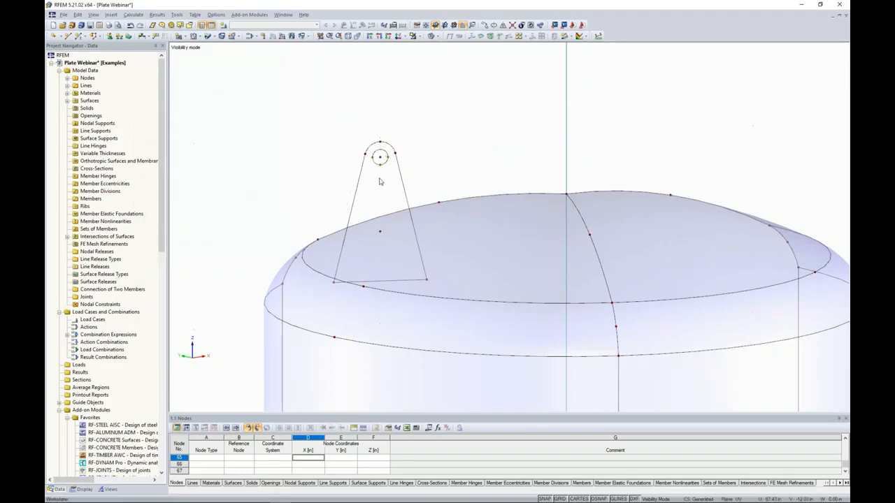
- Create a 0.75 in thick stainless steel surface from the lug's outer boundary lines
scroll(381, 182, "down", 2)
middle_click_drag(399, 184, 447, 145, "ctrl")
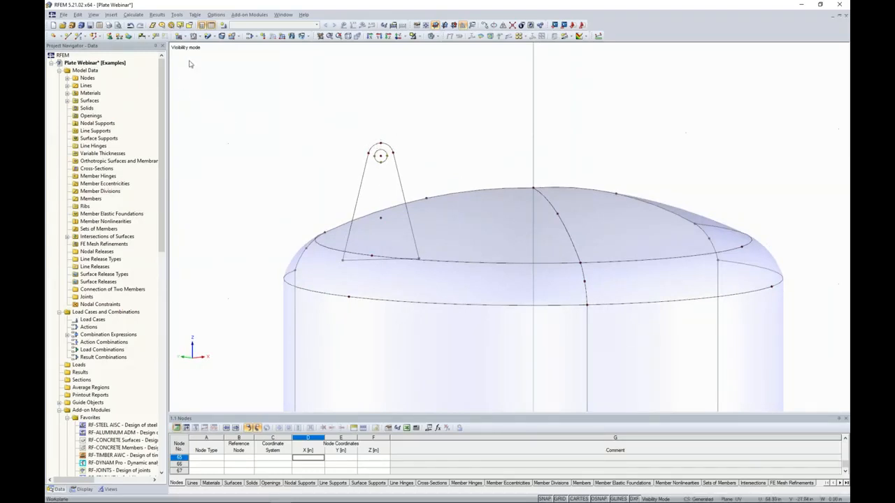
left_click(184, 36)
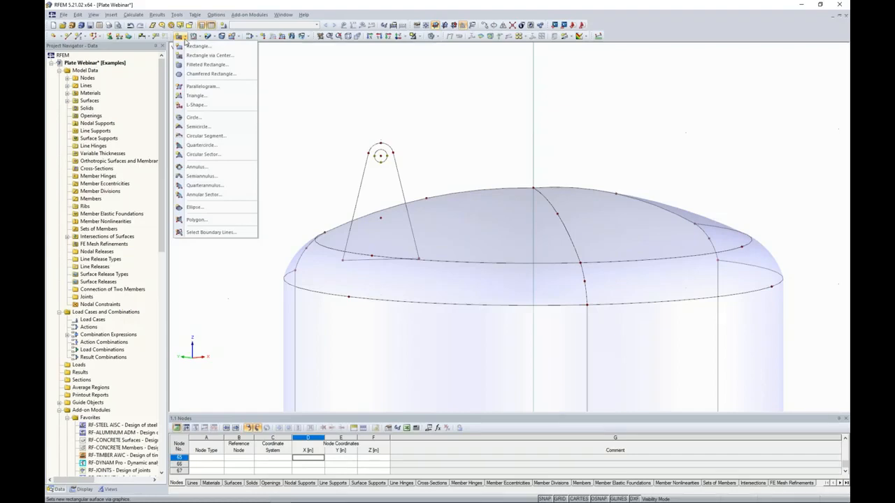
left_click(220, 232)
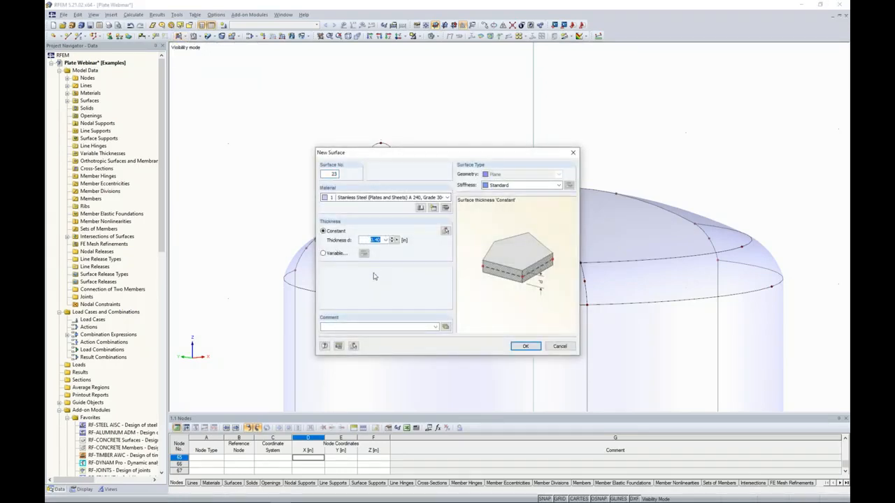
type("0.75")
left_click(525, 346)
left_click(397, 170)
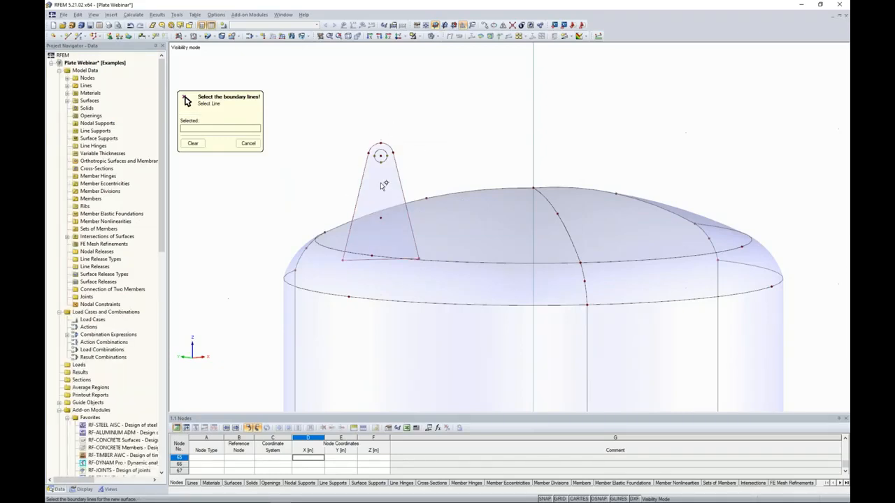
right_click(303, 170)
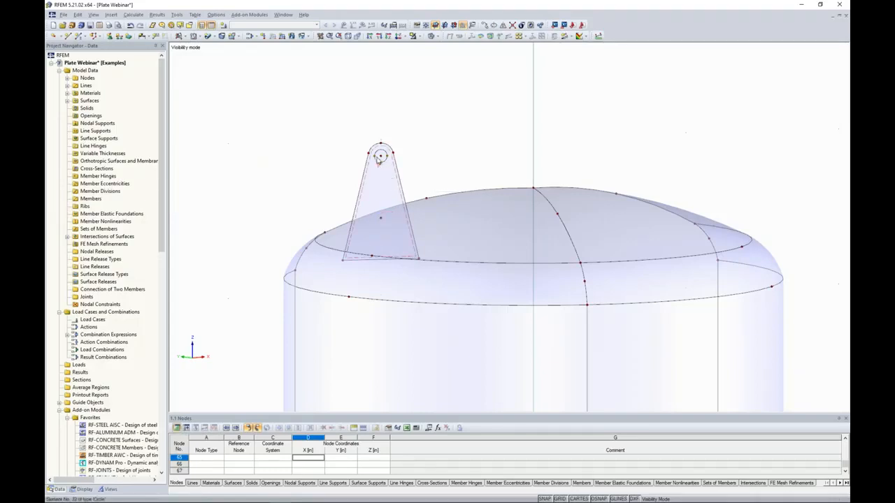
- Create an opening in the lug surface using the inner circle as its boundary line
scroll(388, 169, "up", 2)
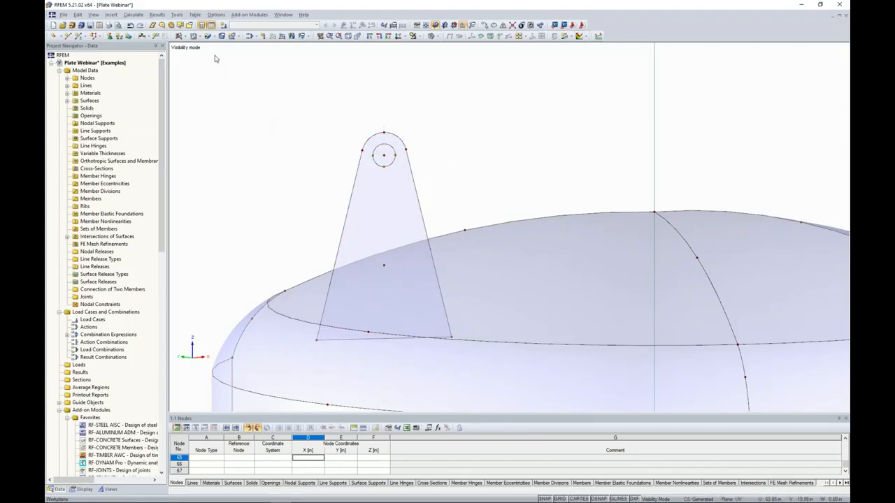
left_click(201, 37)
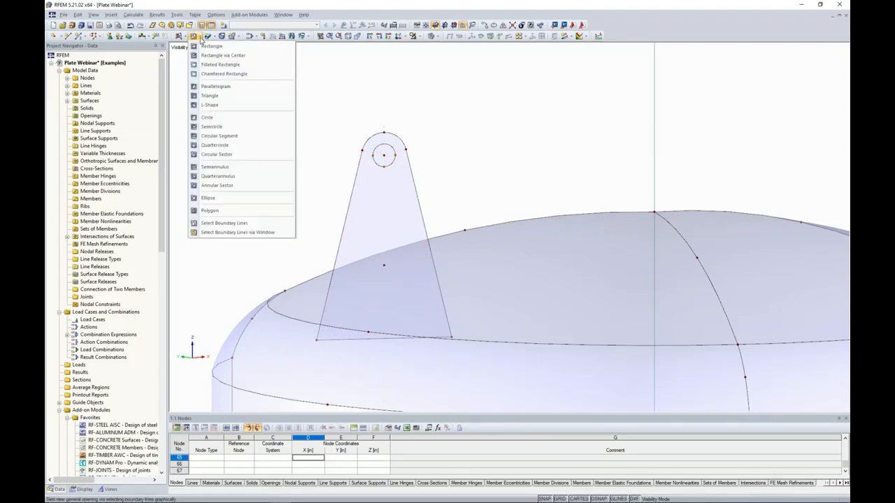
left_click(230, 223)
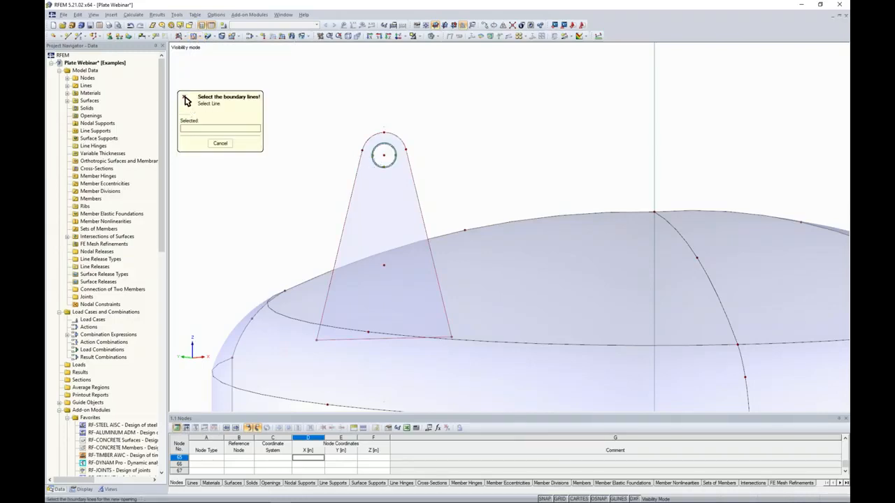
left_click(384, 149)
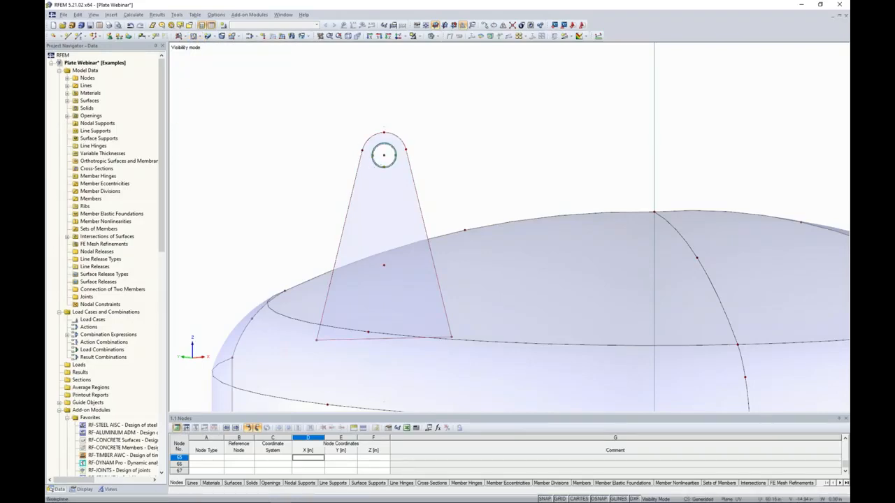
- Mirror-copy the complete lug with its opening about the U-W plane of the generated coordinate system, through the node at the head's apex
scroll(315, 122, "down", 3)
middle_click_drag(314, 125, 312, 181, "ctrl")
middle_click_drag(312, 147, 319, 73)
scroll(314, 111, "down", 1)
middle_click_drag(313, 114, 288, 131, "ctrl")
scroll(297, 128, "down", 1)
left_click_drag(316, 104, 402, 236)
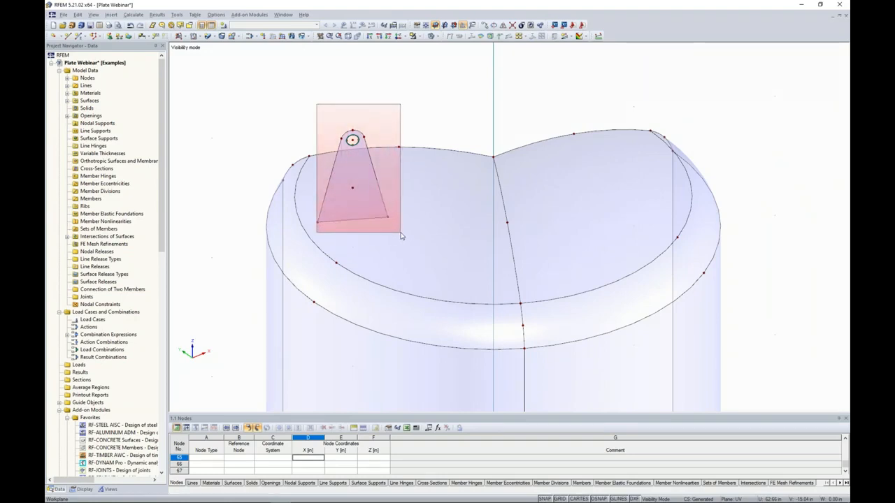
left_click_drag(400, 236, 395, 244)
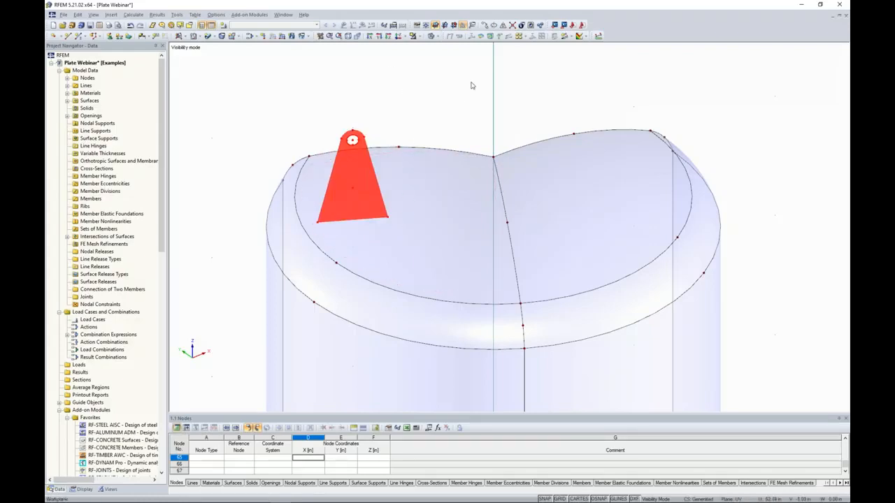
left_click(502, 26)
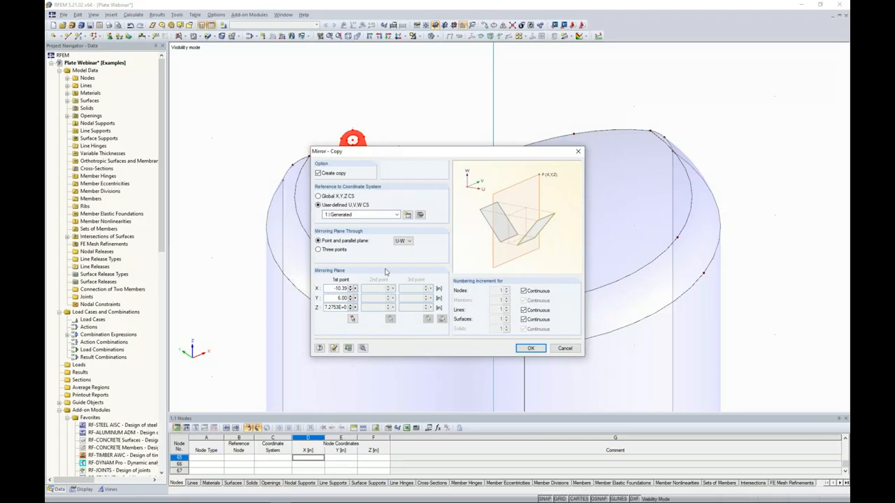
left_click(352, 319)
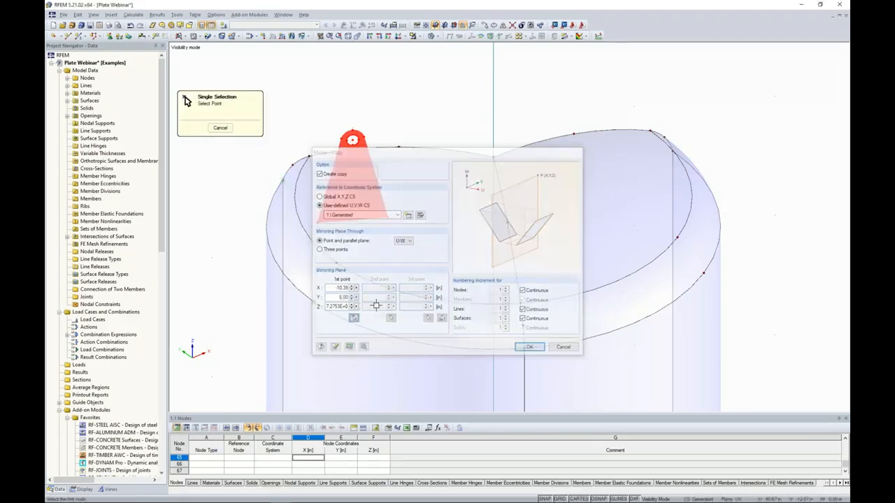
left_click(494, 156)
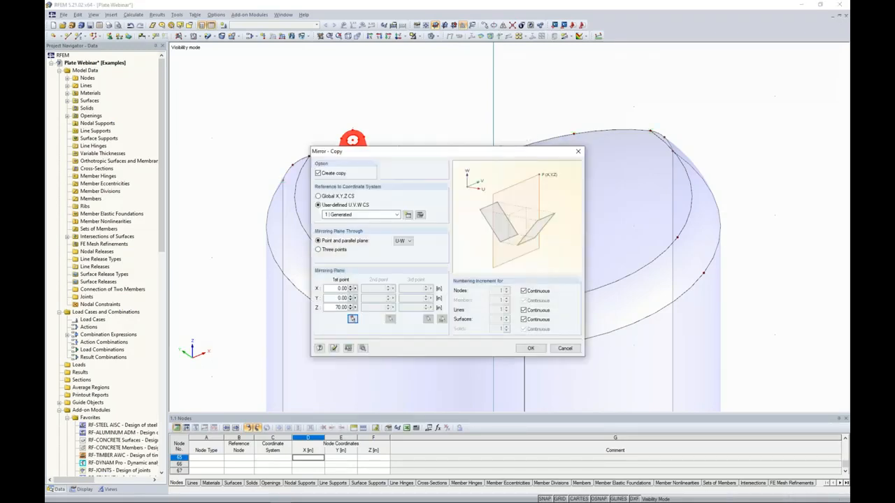
left_click(533, 348)
left_click(779, 254)
middle_click_drag(779, 254, 755, 227, "ctrl")
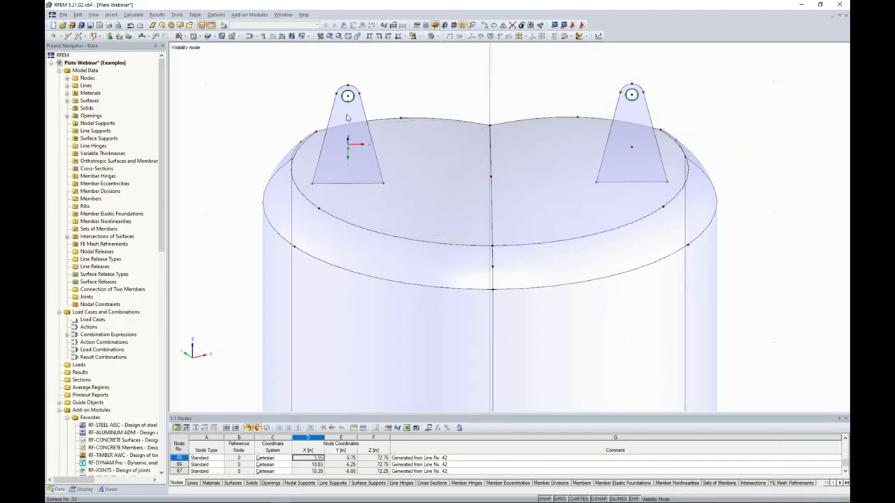
- Create the intersection between one lifting lug and its adjoining head surfaces, selecting them in wireframe display and restoring the solid transparent display
mouse_move(254, 225)
middle_mouse_down("ctrl")
mouse_move(302, 130)
mouse_move(241, 223)
mouse_move(247, 237)
middle_mouse_up("ctrl")
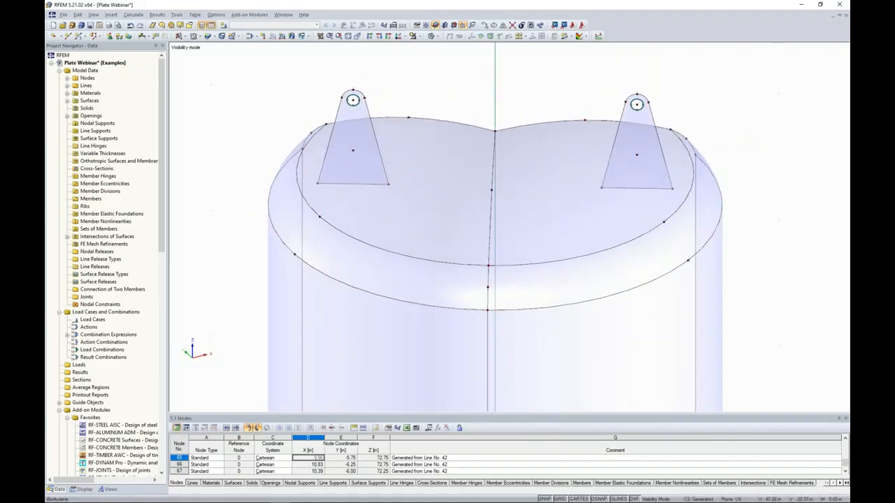
left_click_drag(286, 71, 273, 99)
left_click(427, 37)
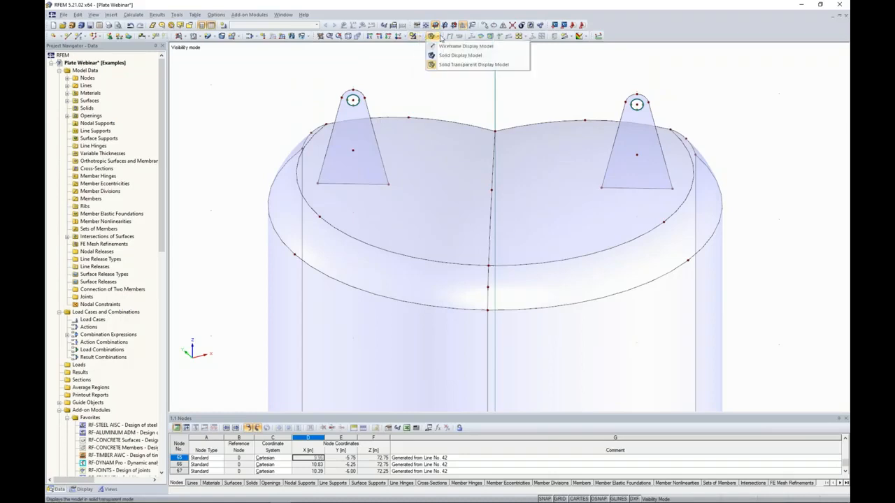
left_click(451, 54)
left_click_drag(412, 211, 264, 64)
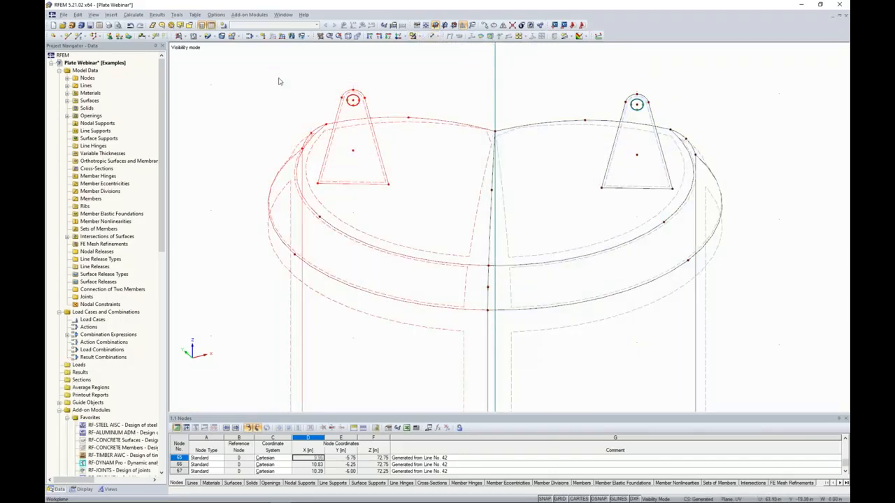
right_click(349, 185)
mouse_move(364, 189)
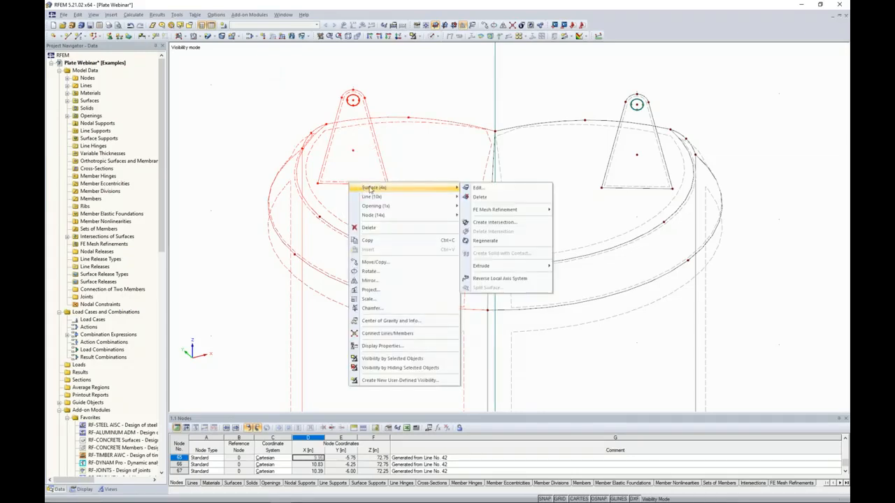
left_click(497, 223)
left_click(432, 36)
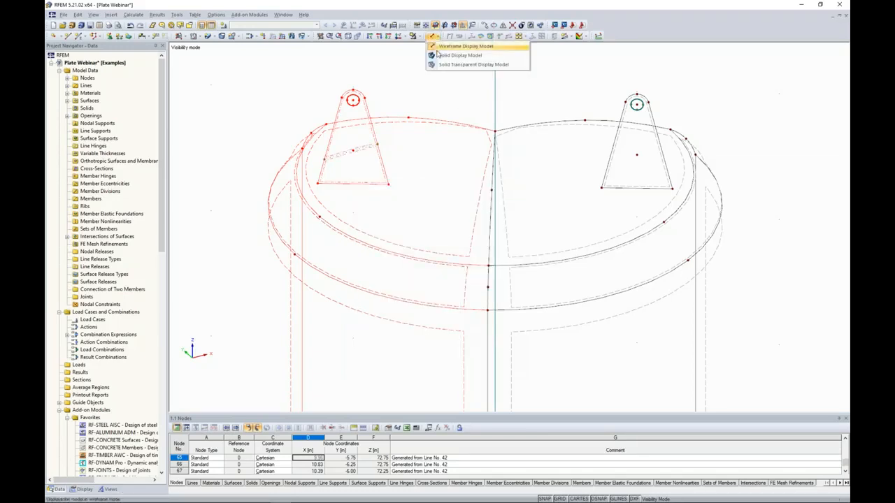
left_click(439, 64)
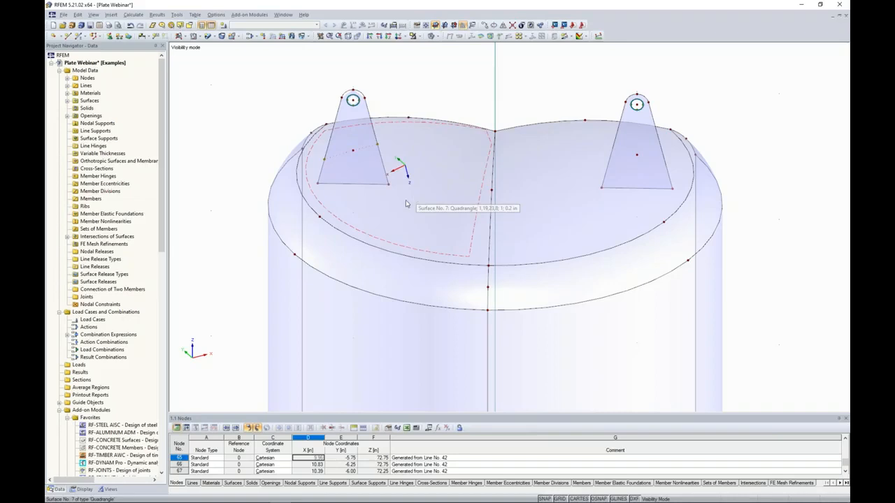
- Create the intersection between the opposite lug and the head surfaces beneath it in wireframe display, and return to the solid transparent display
scroll(407, 204, "down", 4)
middle_click_drag(408, 204, 579, 199, "ctrl")
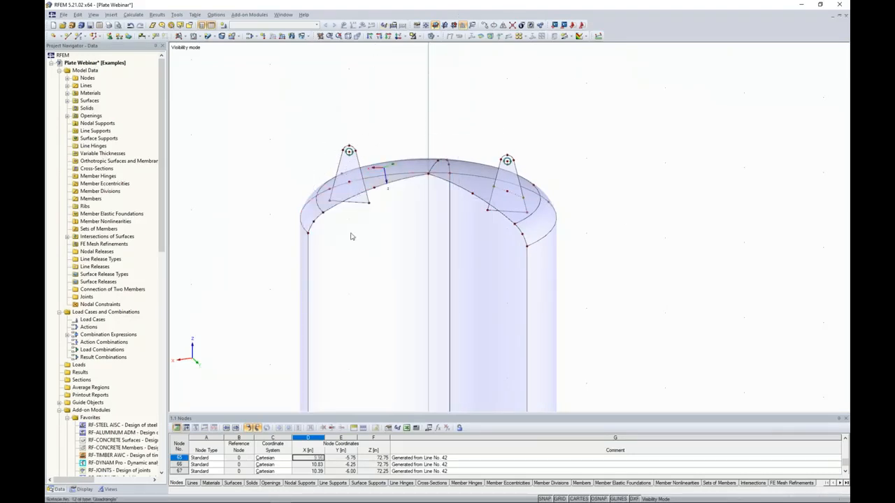
left_click(433, 37)
left_click(441, 51)
left_click_drag(325, 137, 313, 112)
scroll(357, 210, "up", 4)
middle_click_drag(358, 206, 352, 174, "ctrl")
left_click_drag(402, 210, 304, 60)
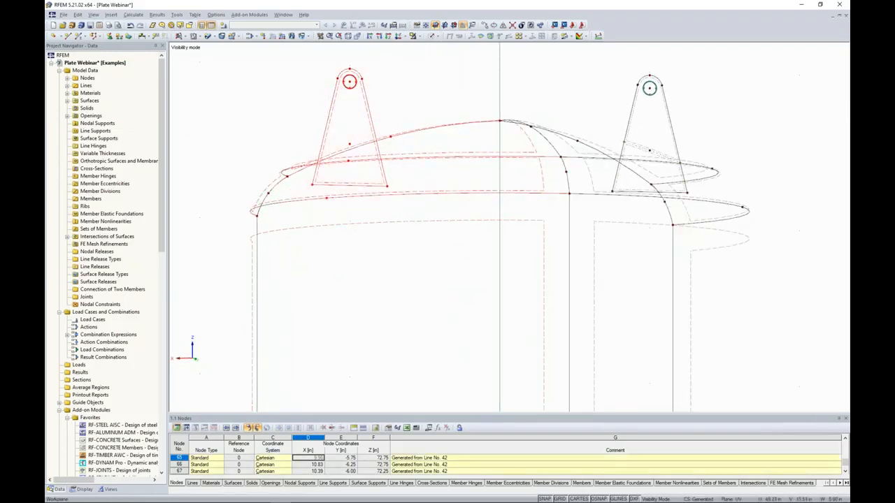
right_click(357, 144)
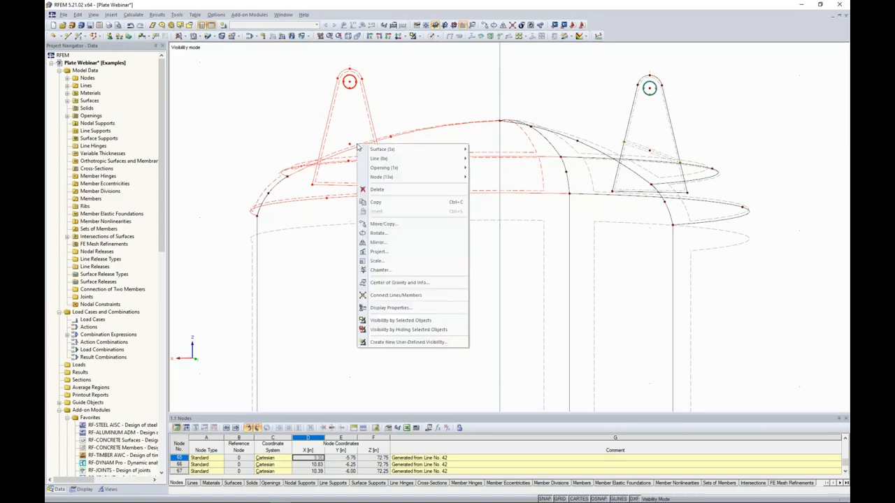
mouse_move(453, 151)
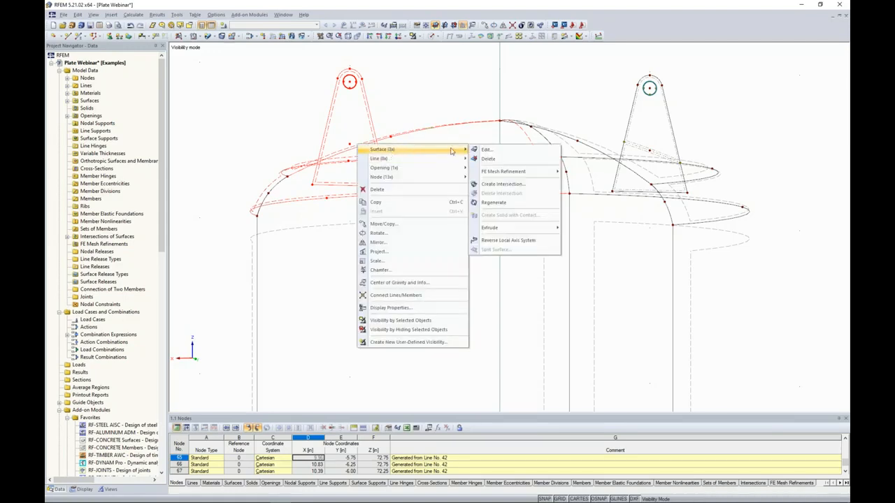
left_click(484, 183)
left_click(425, 100)
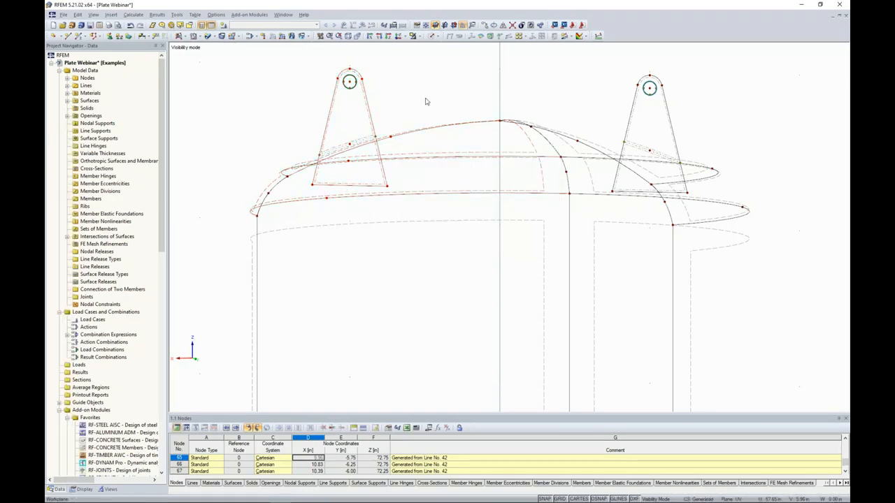
left_click(440, 37)
left_click(448, 65)
- Deactivate the lower surface components of both lifting lugs that lie inside the vessel head
mouse_move(425, 116)
middle_mouse_down("ctrl")
mouse_move(424, 185)
mouse_move(400, 131)
middle_mouse_up("ctrl")
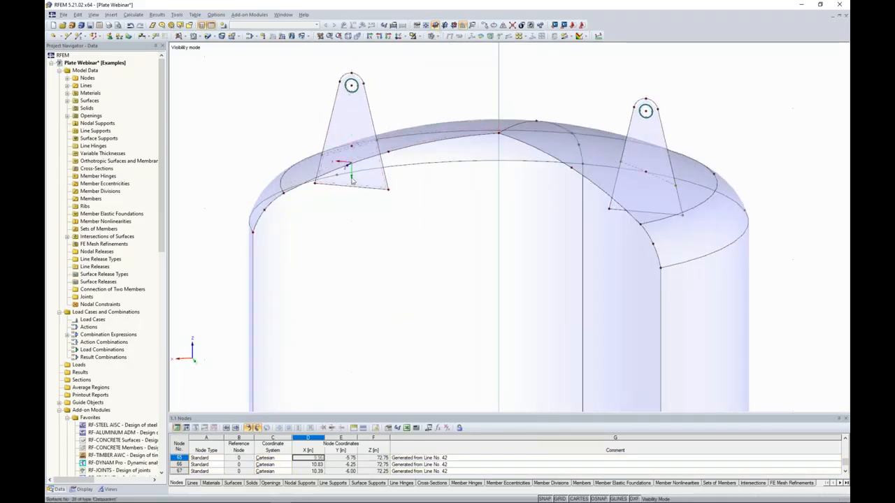
left_click(347, 165)
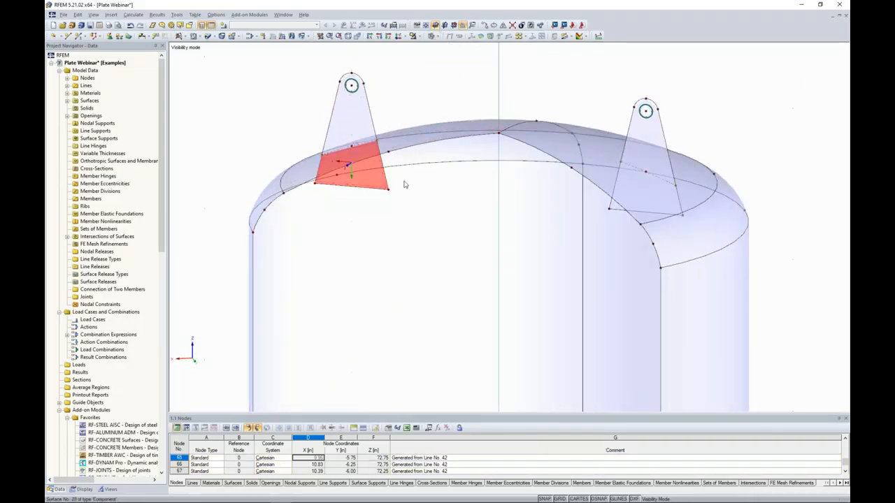
middle_click_drag(559, 255, 652, 247, "ctrl")
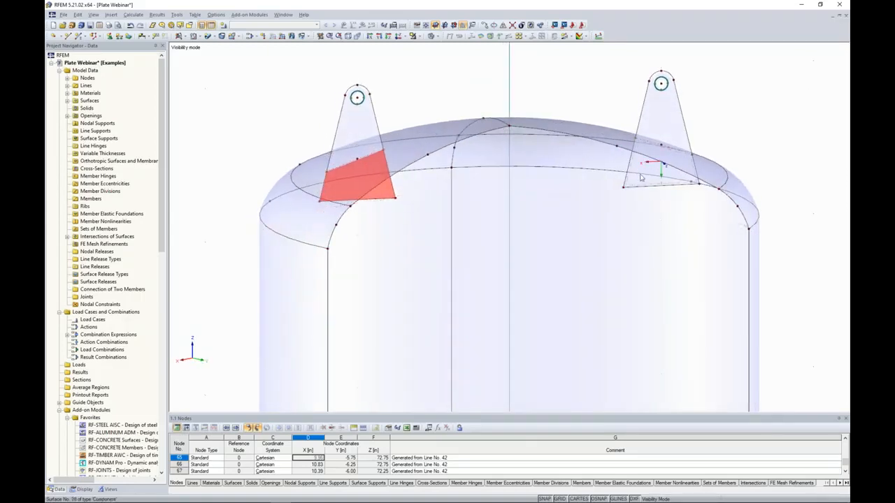
left_click(660, 166, "ctrl")
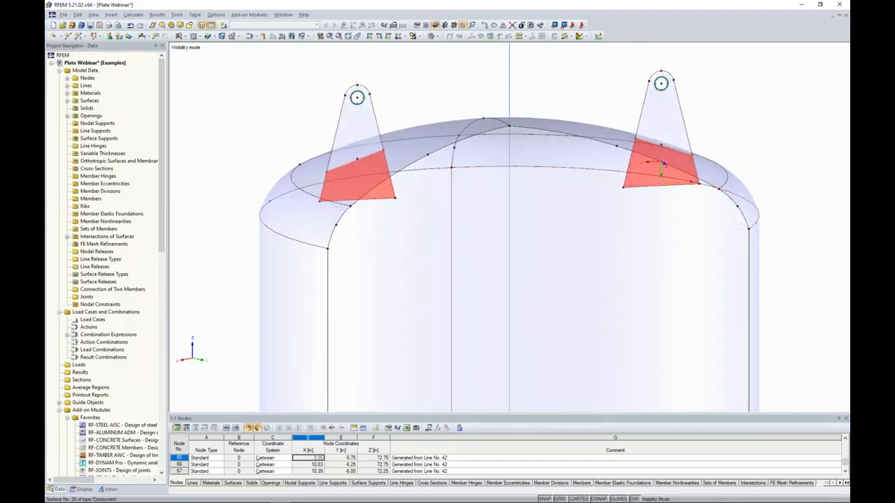
right_click(635, 182)
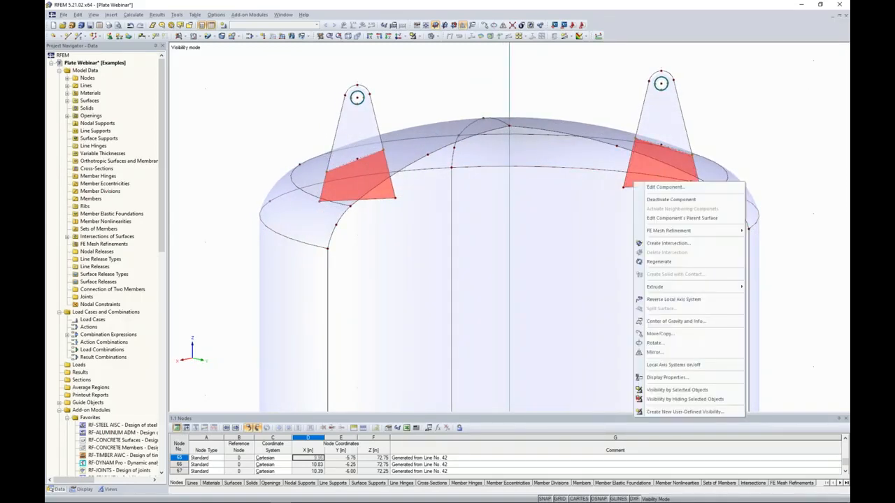
left_click(644, 199)
- Cancel the visibility mode so that all objects of the vessel model are displayed
middle_click_drag(760, 152, 315, 279, "ctrl")
scroll(361, 130, "down", 6)
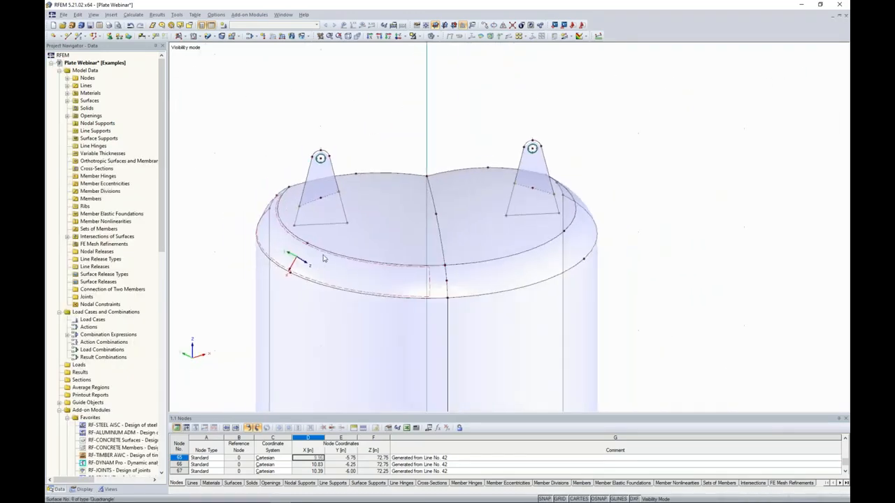
middle_click_drag(549, 217, 448, 265, "ctrl")
left_click(417, 37)
left_click(455, 110)
middle_click_drag(649, 226, 497, 191, "ctrl")
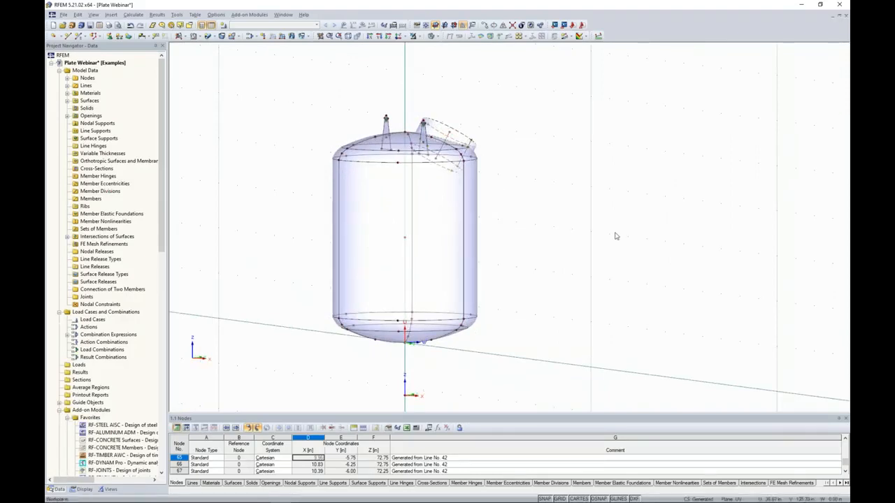
middle_click_drag(616, 236, 685, 269, "ctrl")
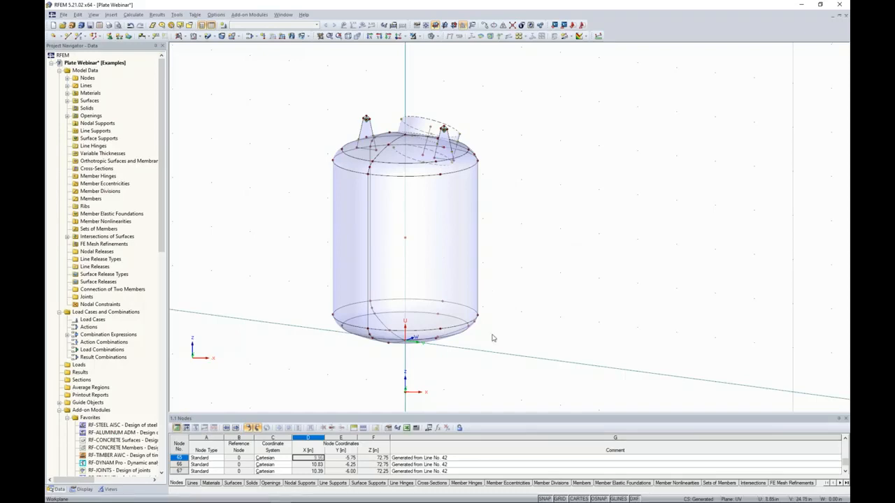
- Hide the global X,Y,Z coordinate system at the zero point through the axis system display options
middle_click_drag(491, 336, 485, 285)
scroll(483, 281, "up", 1)
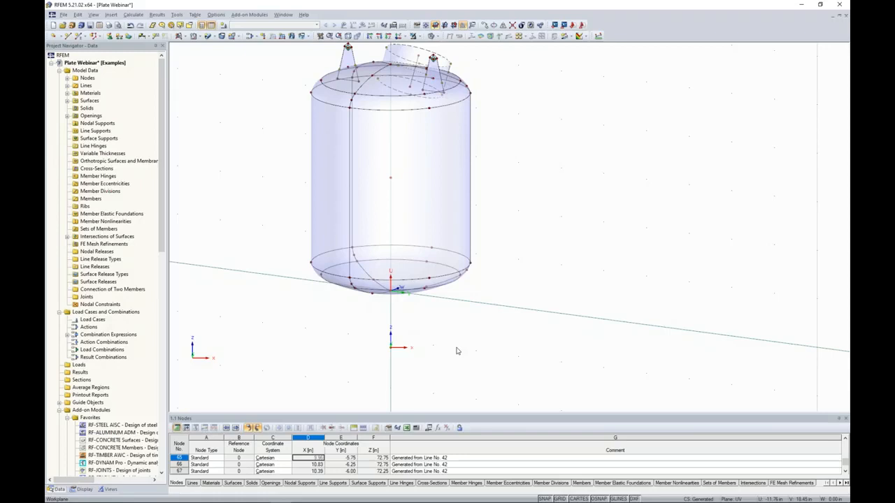
middle_click_drag(457, 351, 484, 331)
scroll(485, 331, "down", 1)
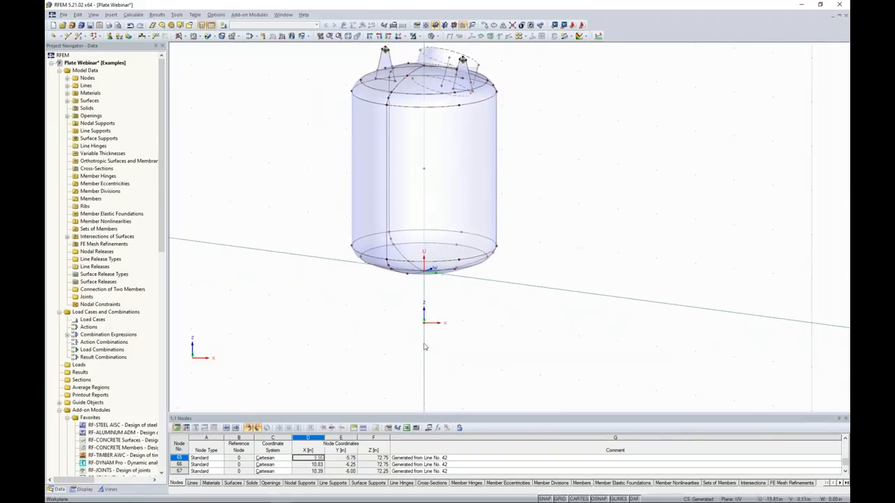
scroll(425, 348, "up", 1)
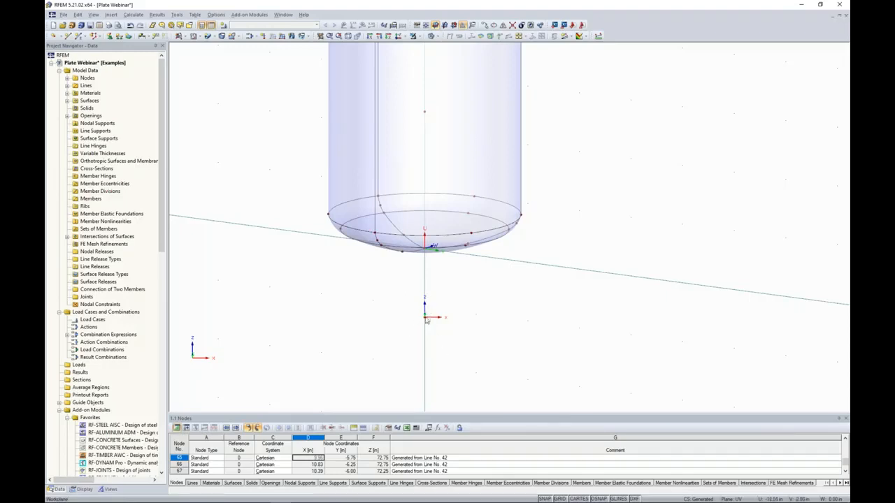
left_click(82, 489)
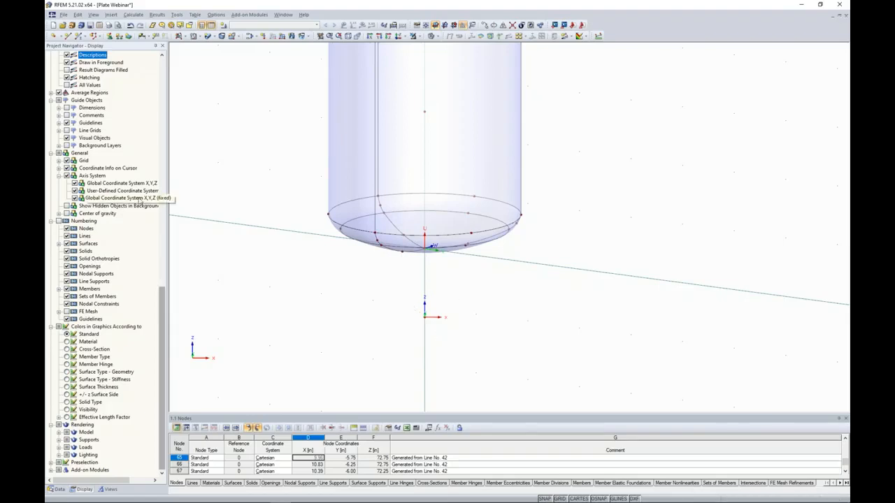
left_click_drag(162, 327, 160, 259)
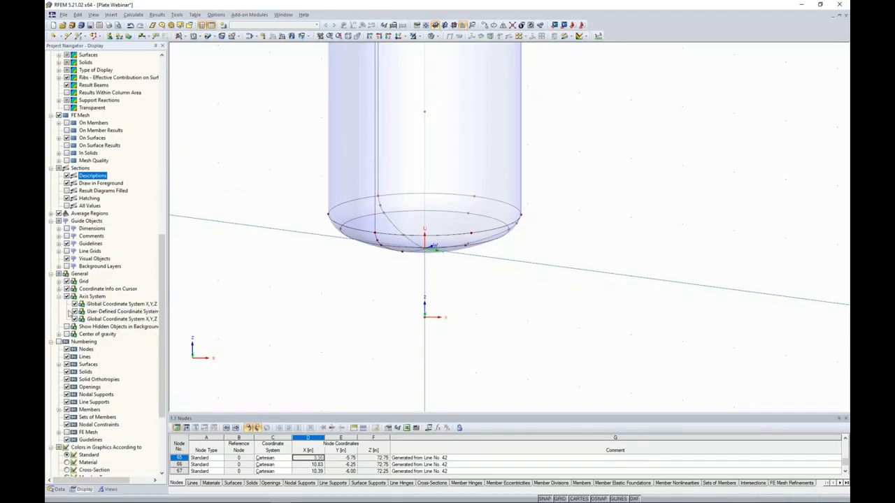
left_click(59, 297)
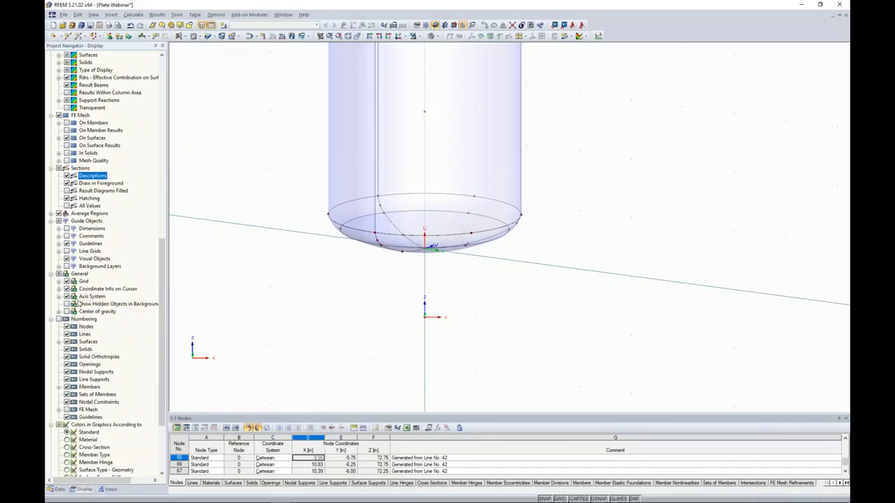
left_click(60, 296)
left_click(75, 304)
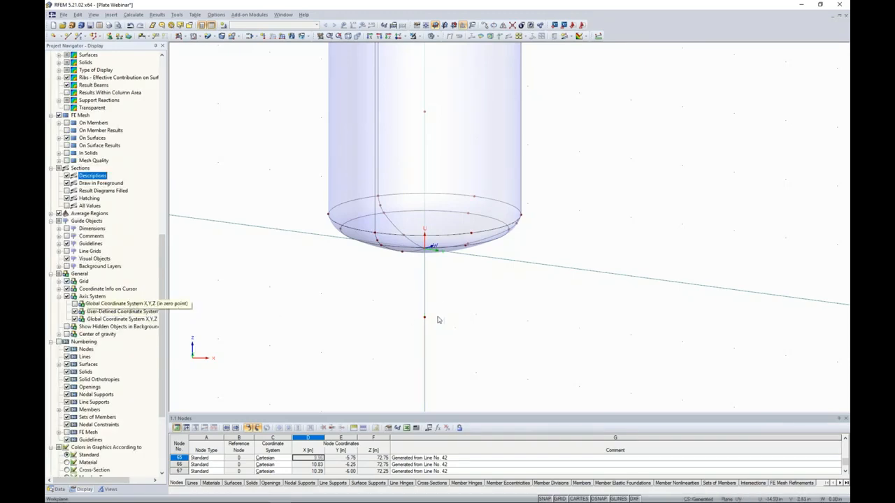
- Set up a copy of the origin node below the vessel in the generated U,V,W system, with dU and dV displacements of 0
left_click_drag(399, 295, 471, 351)
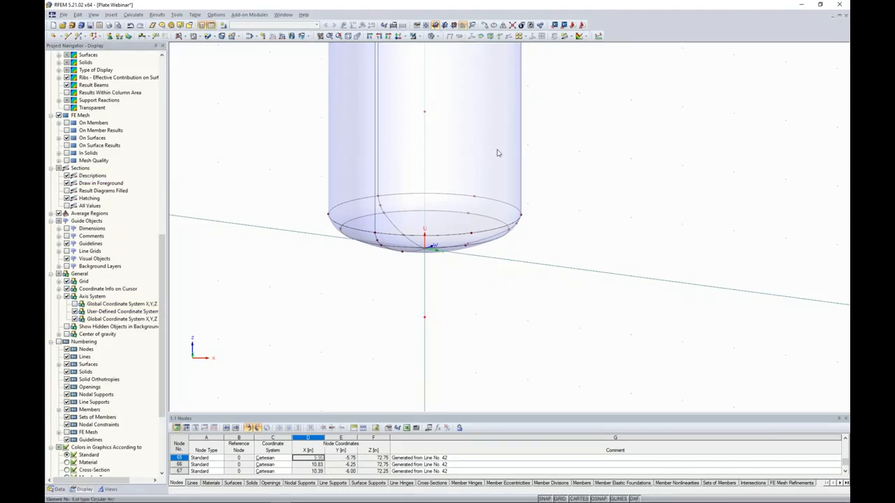
scroll(434, 284, "up", 2)
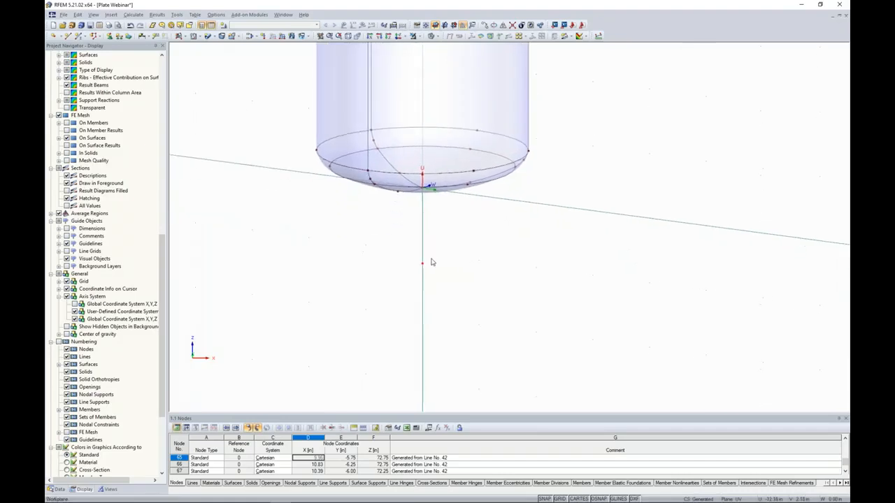
right_click(420, 260)
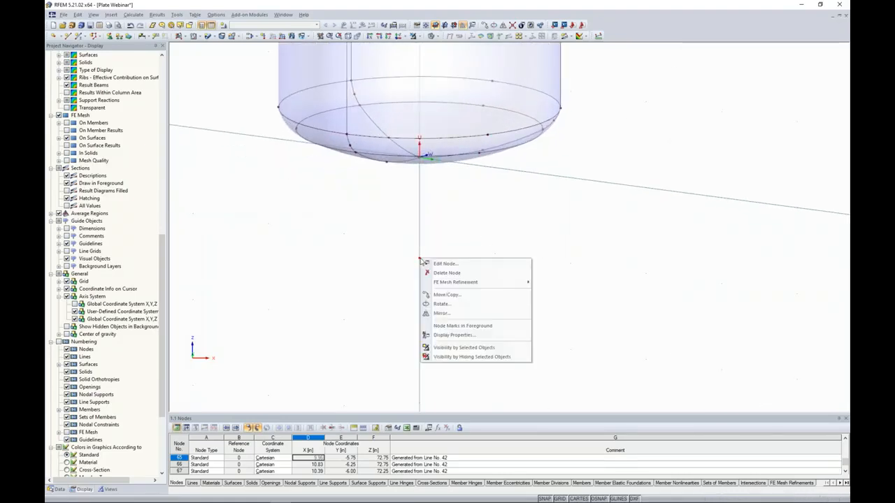
left_click(460, 298)
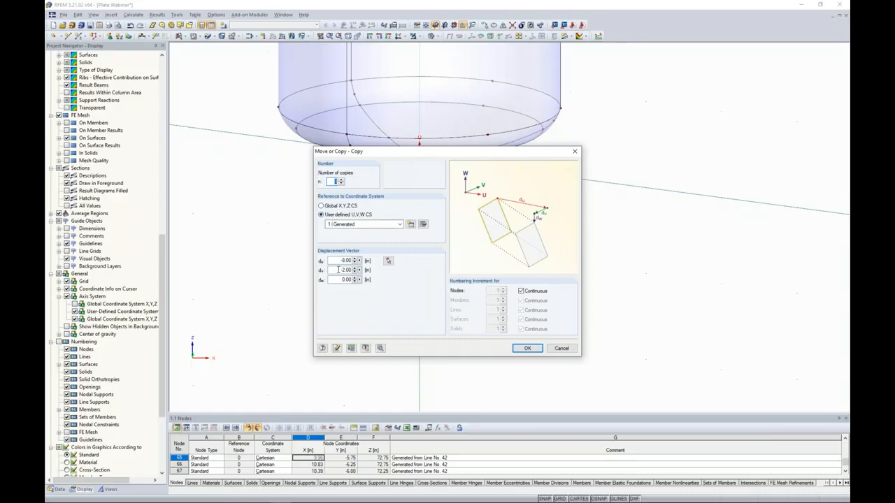
left_click_drag(338, 262, 418, 272)
type("0")
key("Tab")
type("0")
key("Tab")
- Enable new lines between the selected nodes and their copies, and create the node copy along the W axis
left_click(381, 349)
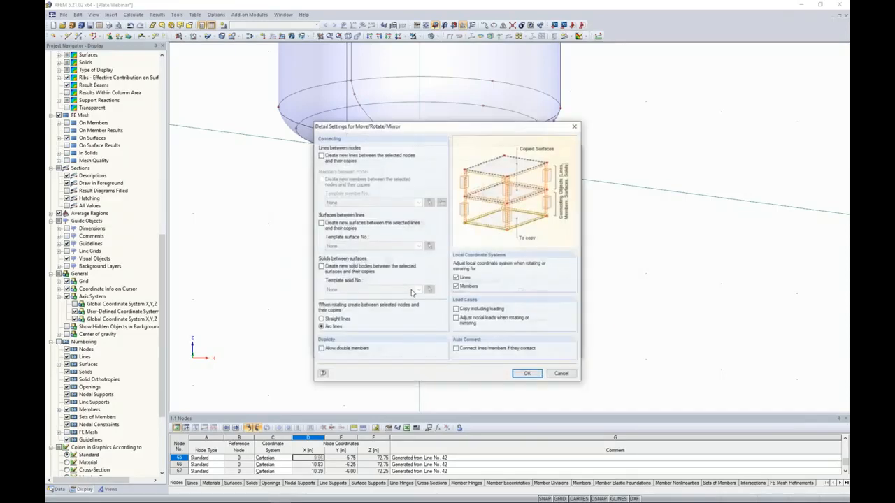
left_click(322, 156)
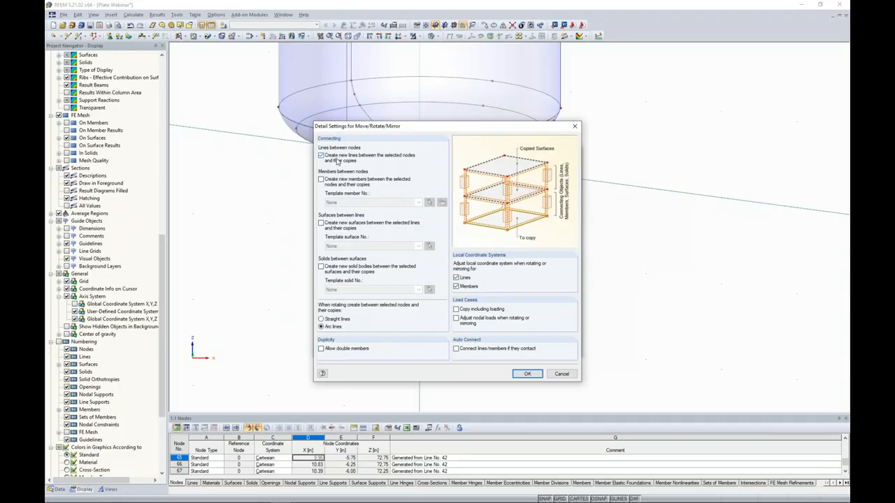
left_click(528, 374)
left_click(526, 349)
middle_click_drag(569, 246, 471, 286, "ctrl")
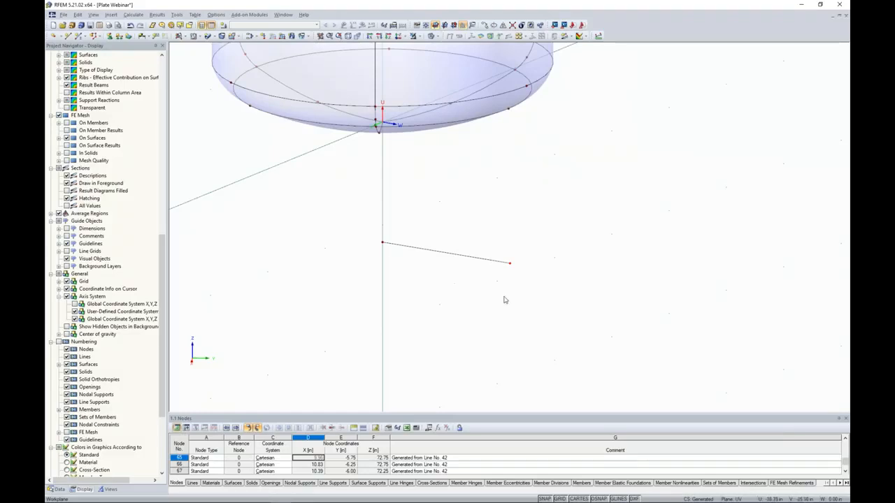
middle_click_drag(505, 300, 447, 293)
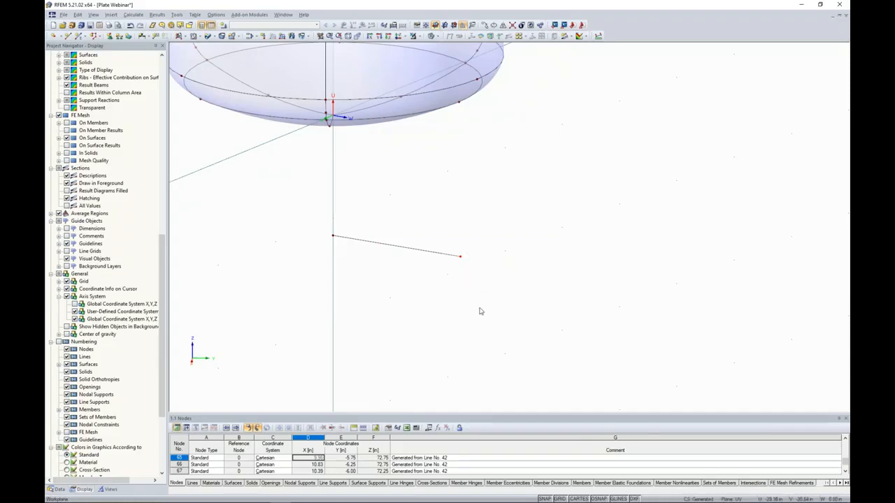
middle_click_drag(505, 288, 442, 282)
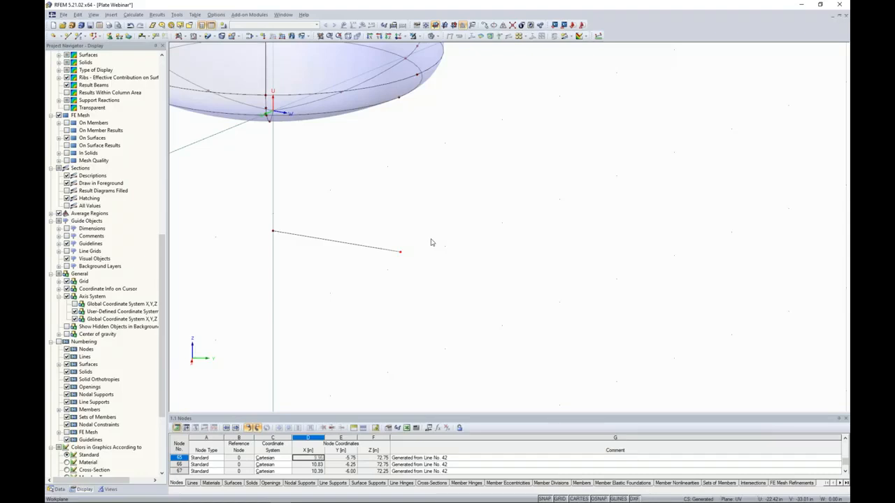
- Set the work plane to VW and move its origin to the free end node of the new line below the vessel
left_click(444, 25)
middle_click_drag(445, 161, 510, 140, "ctrl")
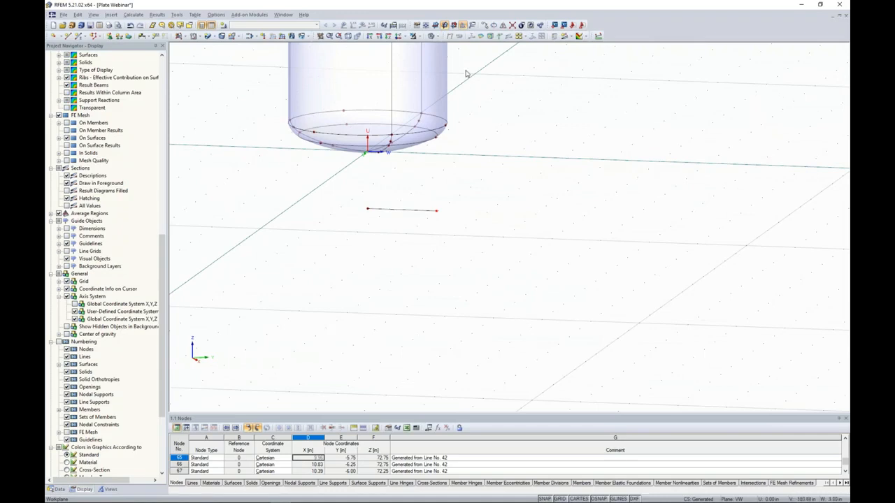
left_click(427, 27)
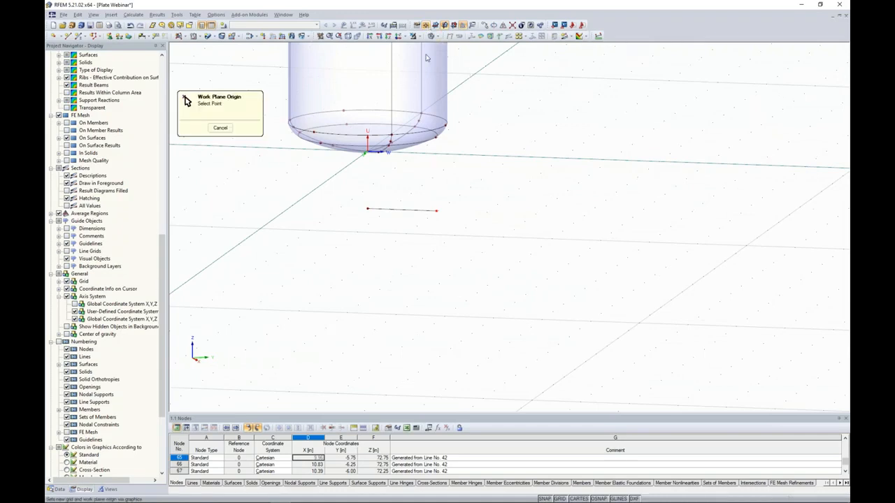
left_click(438, 208)
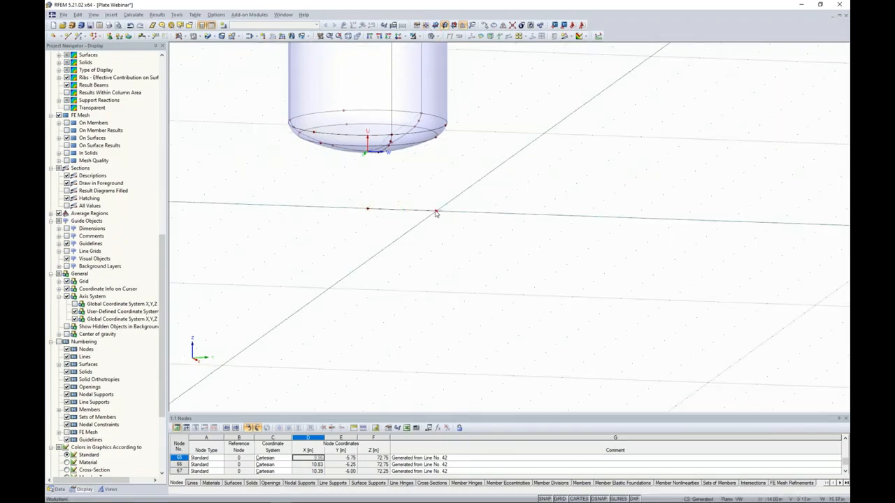
- Set the work plane's grid point spacing to 1.00 in in both directions
middle_click_drag(471, 263, 381, 284, "ctrl")
scroll(445, 280, "down", 6)
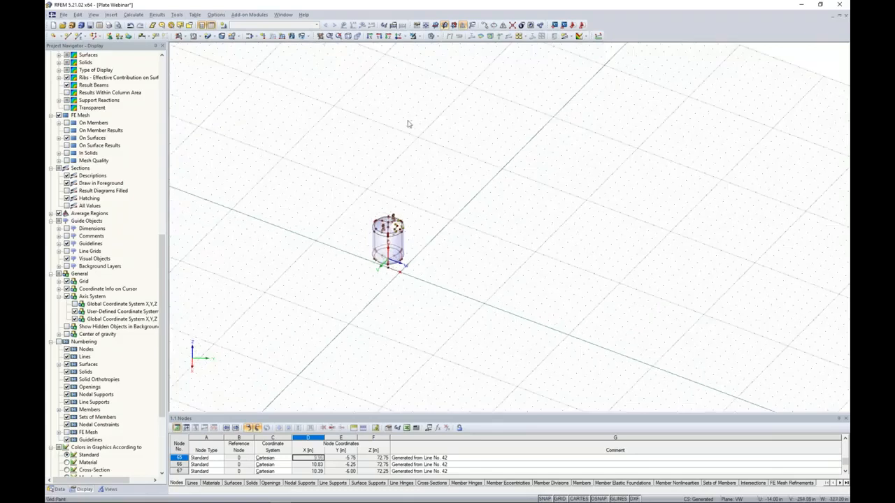
middle_click_drag(415, 284, 471, 273)
scroll(467, 272, "up", 2)
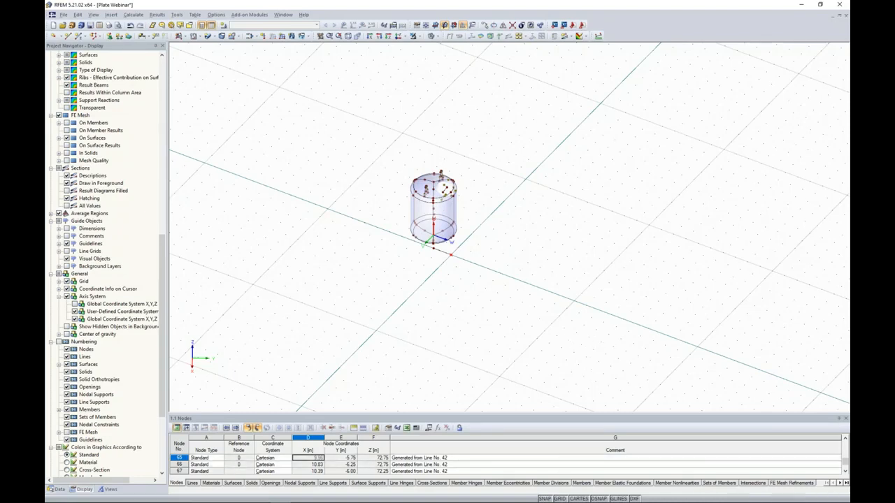
right_click(563, 499)
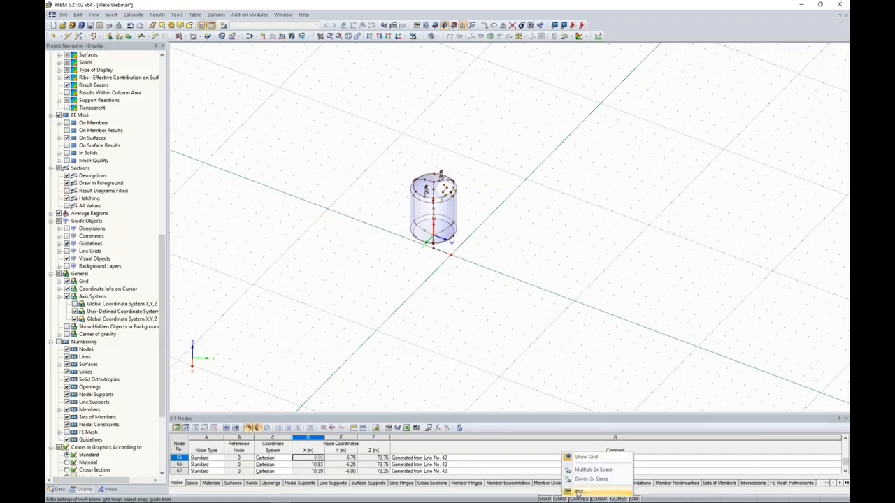
left_click(578, 493)
left_click_drag(500, 286, 528, 289)
type("1")
key("Tab")
type("1")
key("Tab")
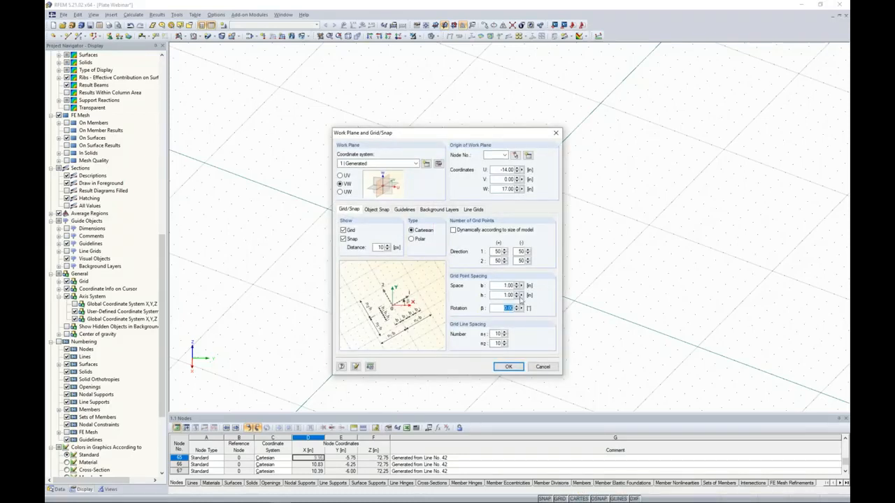
left_click(508, 367)
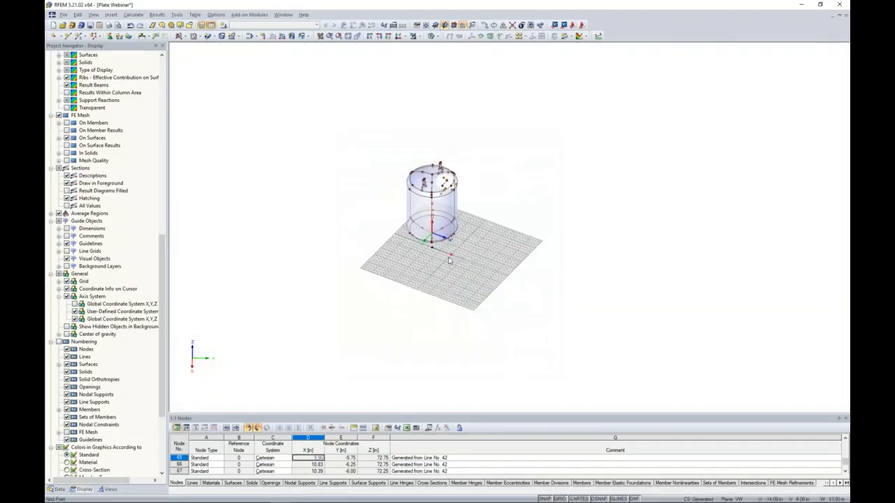
- Set up a new rectangular surface via its center with Rigid stiffness
scroll(450, 260, "up", 5)
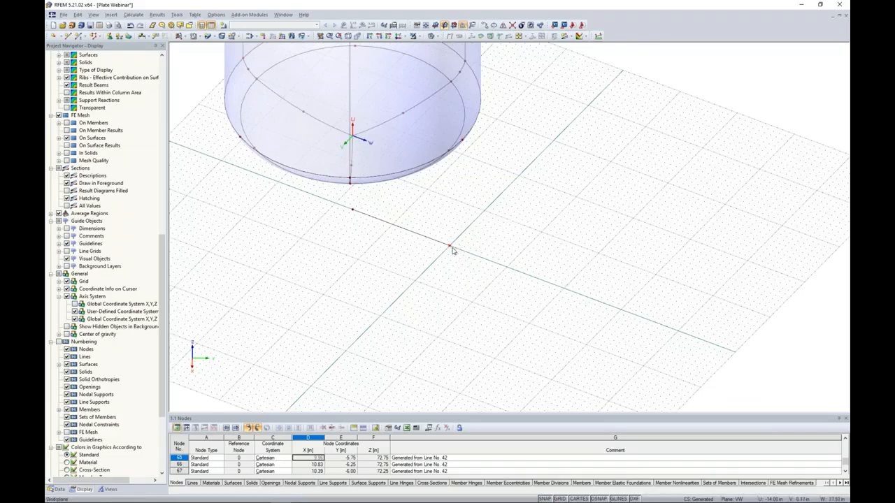
scroll(451, 250, "up", 2)
scroll(452, 250, "up", 2)
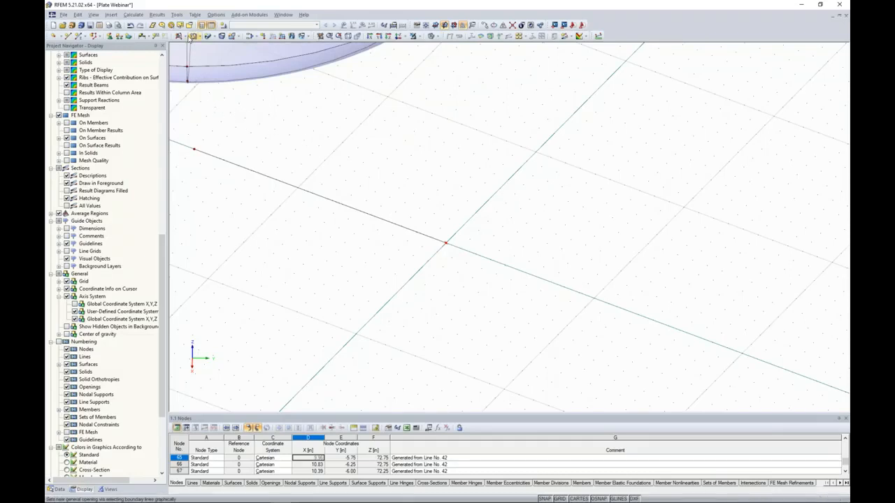
left_click(185, 37)
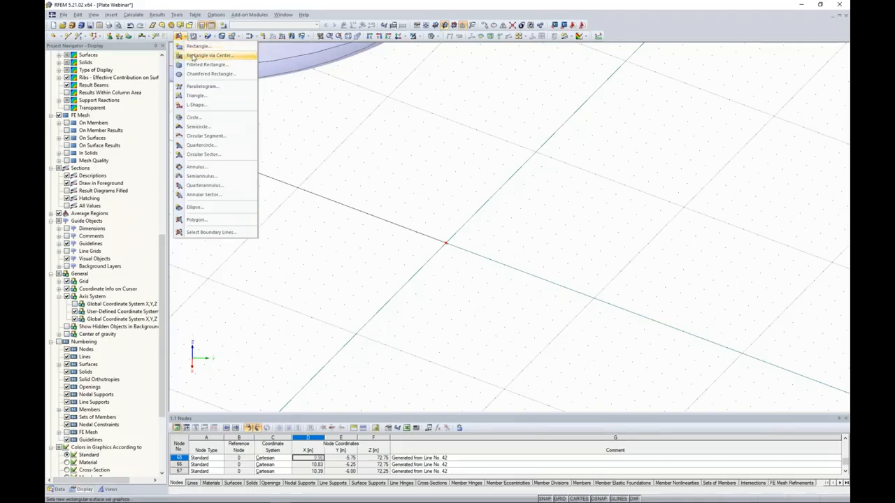
left_click(203, 55)
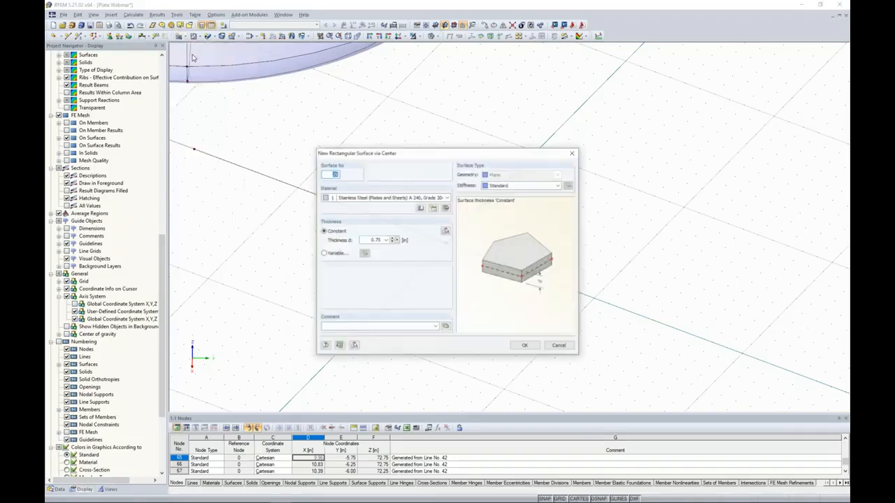
left_click(516, 186)
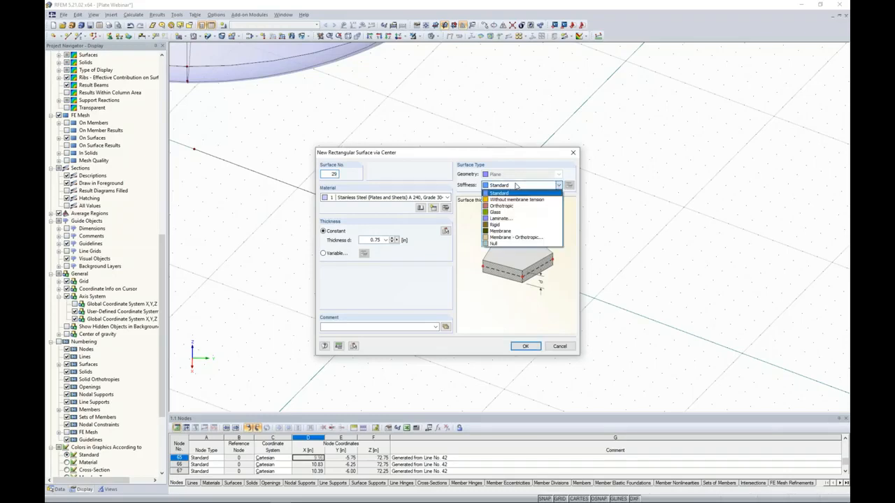
left_click(500, 224)
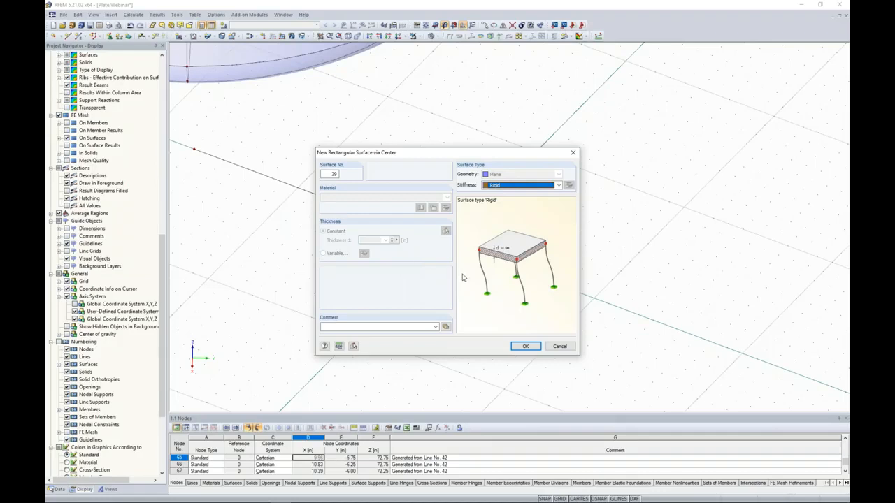
left_click(528, 346)
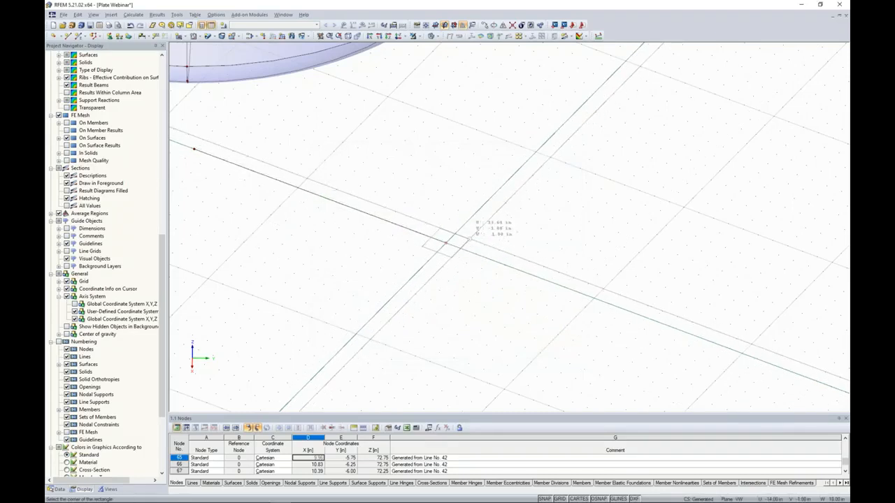
- Place the rigid surface about 2 by 2 in, centered on the work plane origin node, and save the model
left_click(445, 242)
scroll(453, 253, "up", 3)
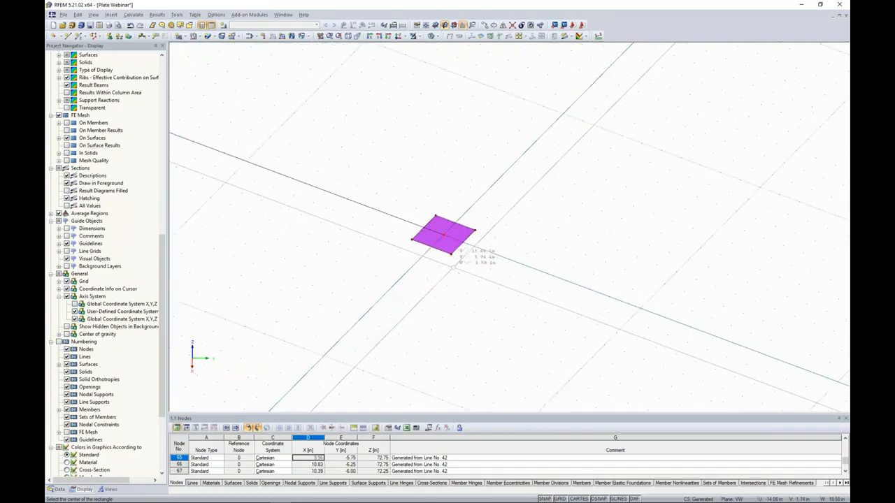
key("Escape")
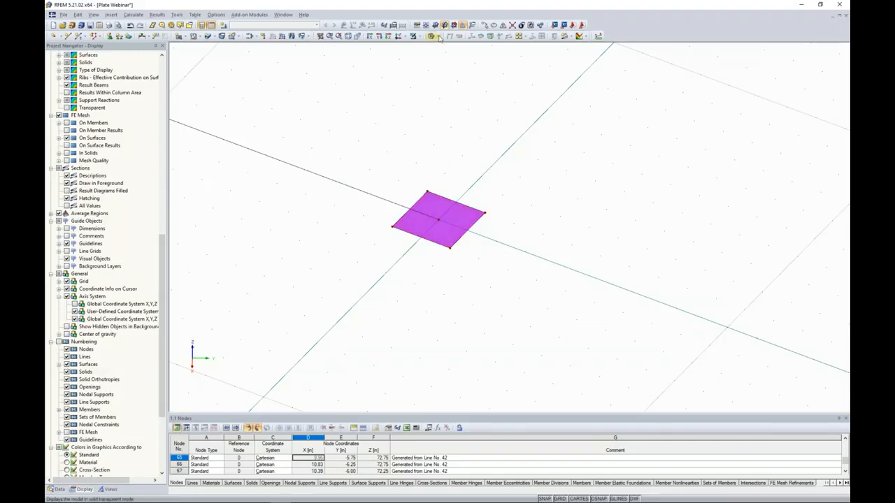
left_click(90, 25)
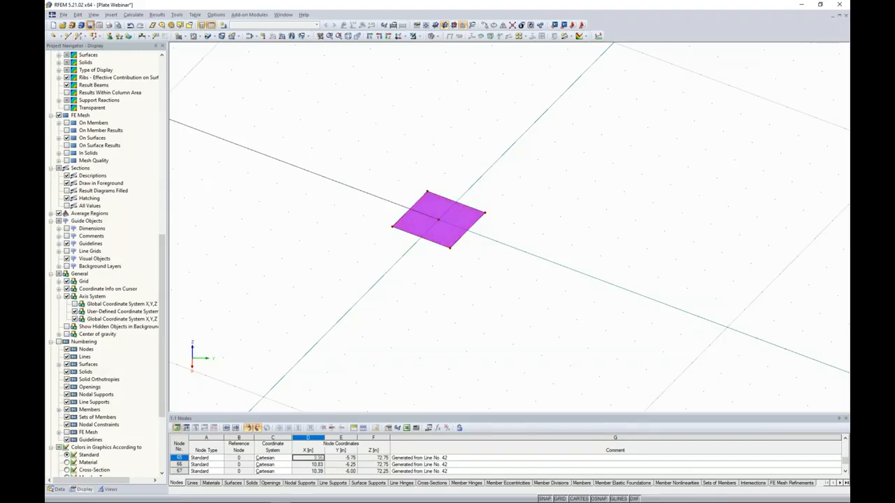
- In wireframe display, extrude the boundary lines of the base square into 0.12 in thick surfaces with a depth of 21 in along +Z
left_click(432, 36)
left_click(442, 50)
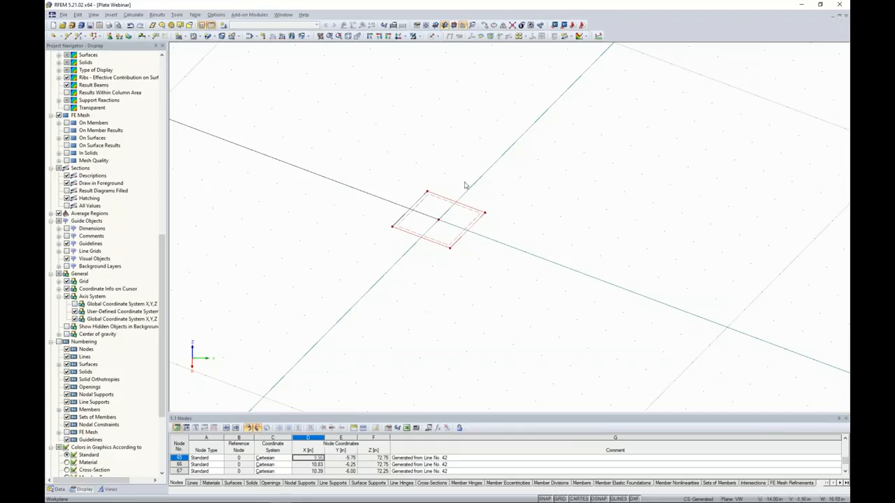
right_click(446, 202)
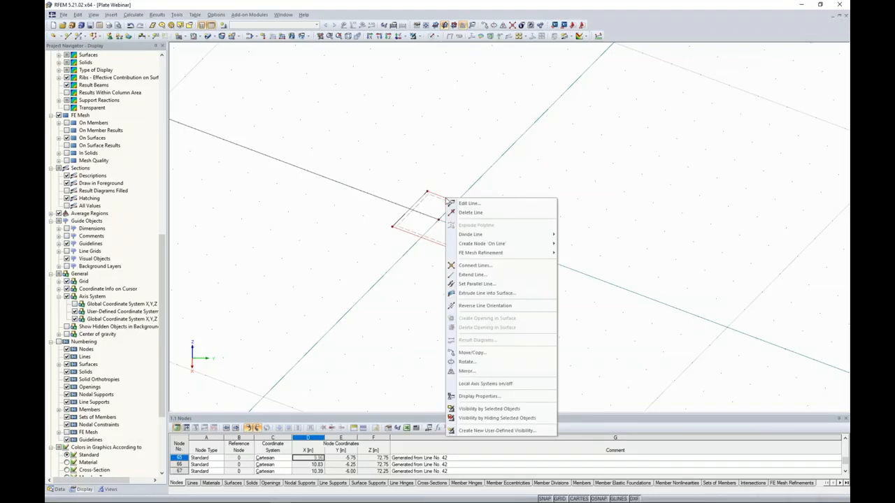
left_click(482, 296)
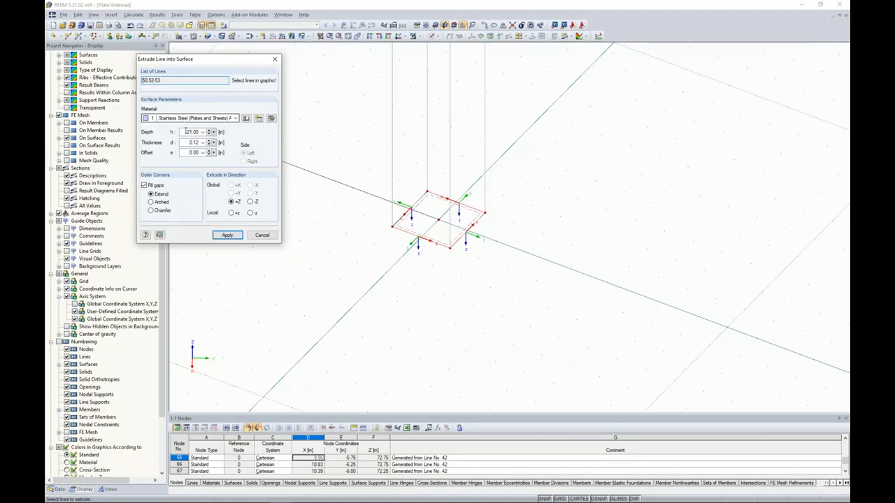
double_click(192, 131)
type("21")
key("Tab")
type("0.12")
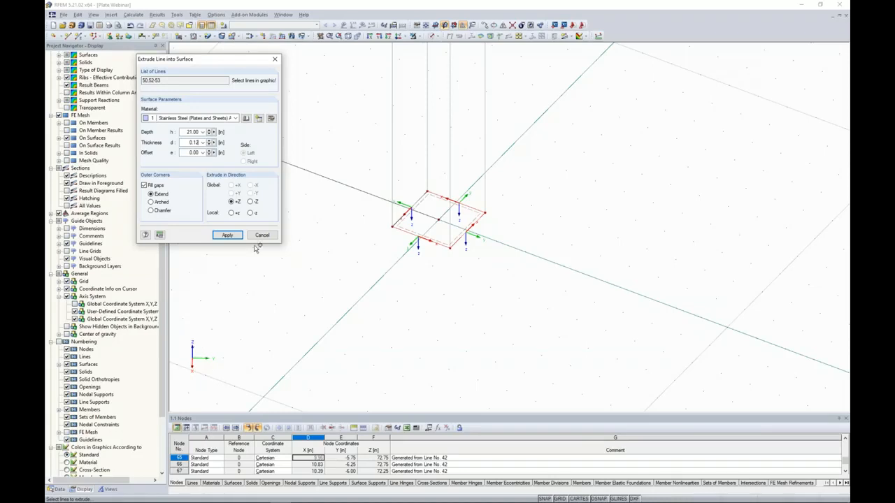
left_click(228, 235)
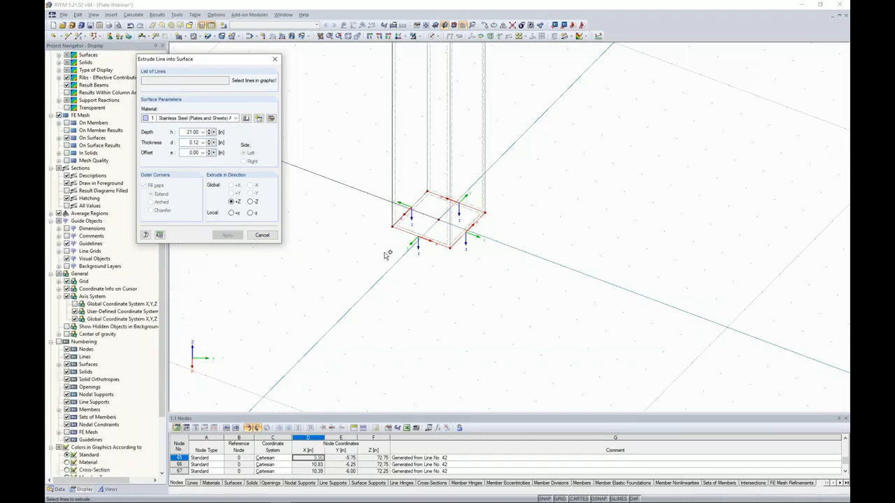
key("Escape")
- Show the model as solid transparent and examine how the extruded leg meets the vessel's bottom head
scroll(350, 246, "down", 4)
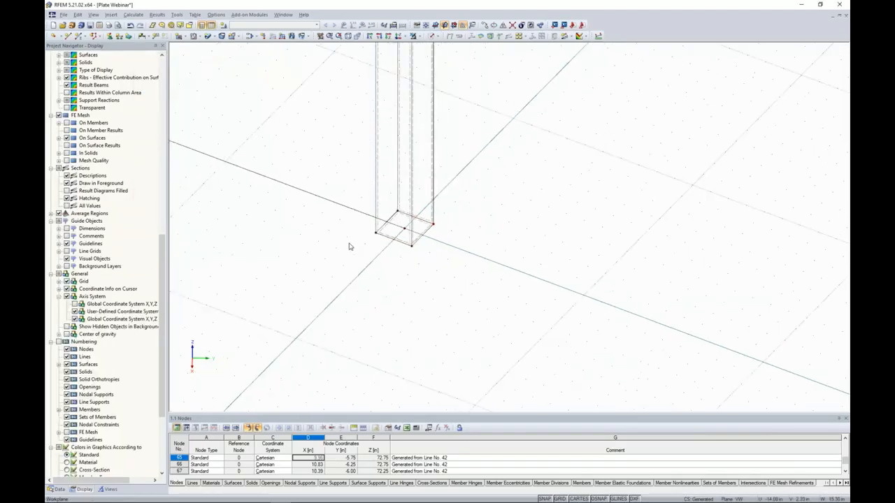
left_click(437, 36)
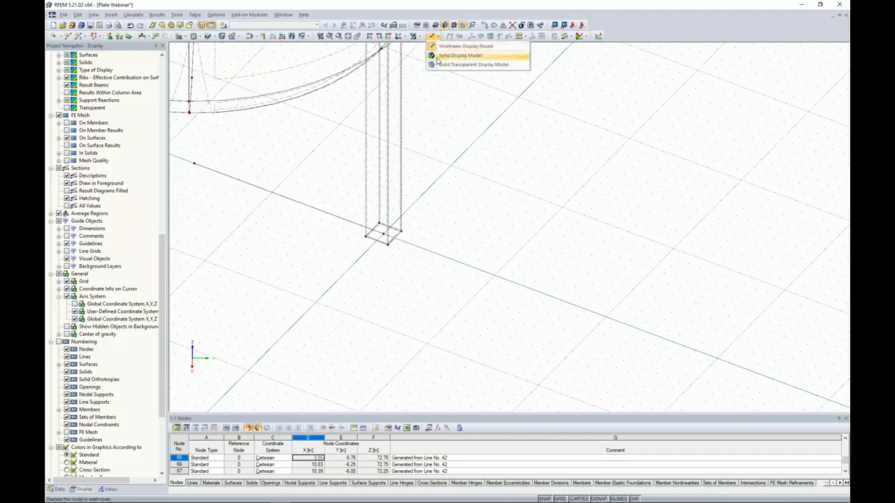
left_click(470, 56)
scroll(427, 208, "up", 3)
middle_click_drag(462, 286, 429, 230, "ctrl")
scroll(429, 230, "down", 1)
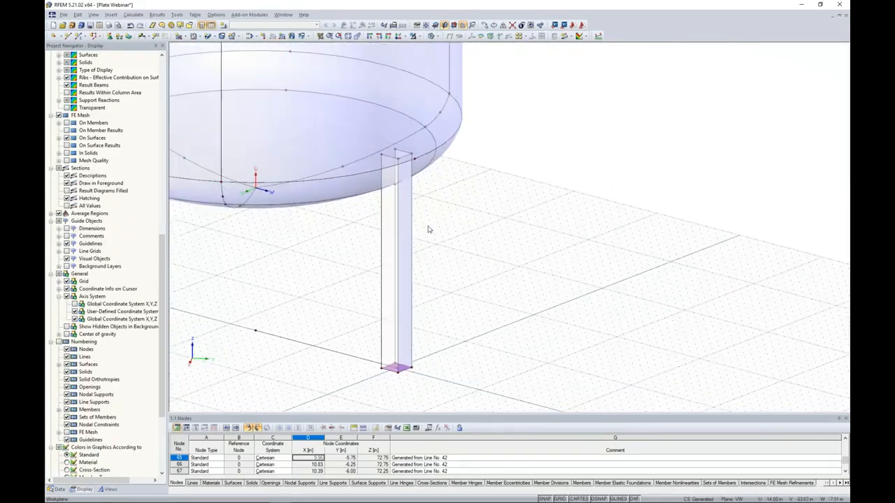
scroll(472, 271, "down", 3)
middle_click_drag(473, 271, 454, 277, "ctrl")
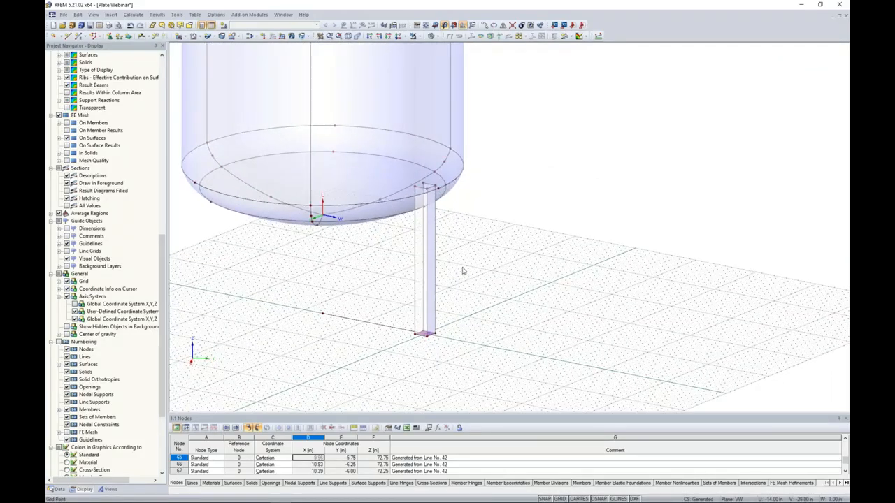
left_click(417, 254)
middle_click_drag(394, 251, 425, 237, "ctrl")
scroll(427, 238, "down", 1)
scroll(428, 241, "up", 2)
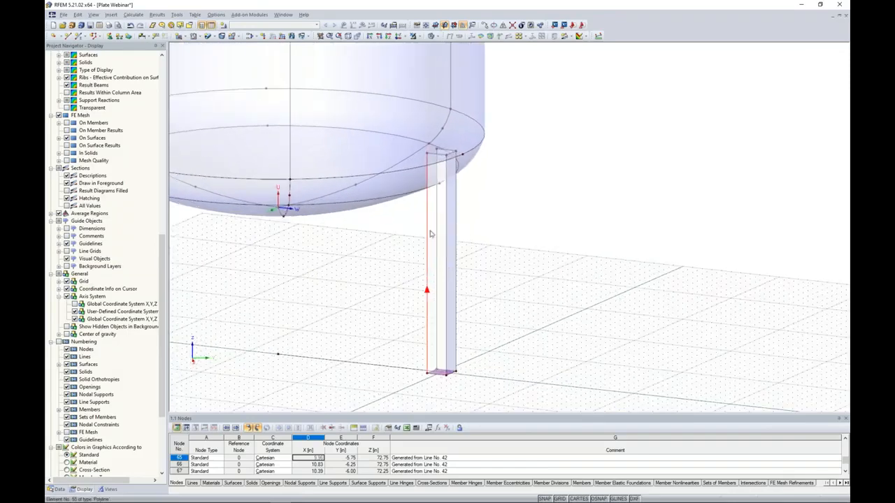
- Set up a 5° rotation of the leg's two inner top nodes with 0 copies about the V-parallel axis through the inner base corner node
left_click(437, 37)
left_click(448, 45)
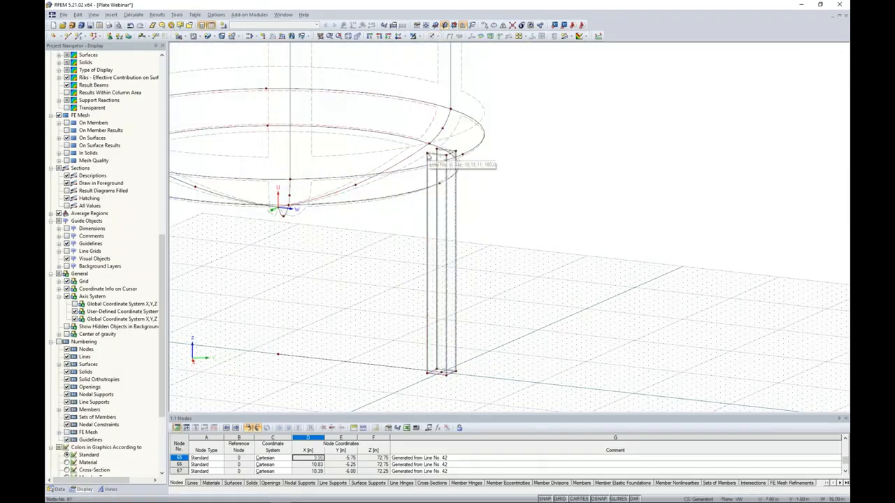
scroll(429, 155, "up", 3)
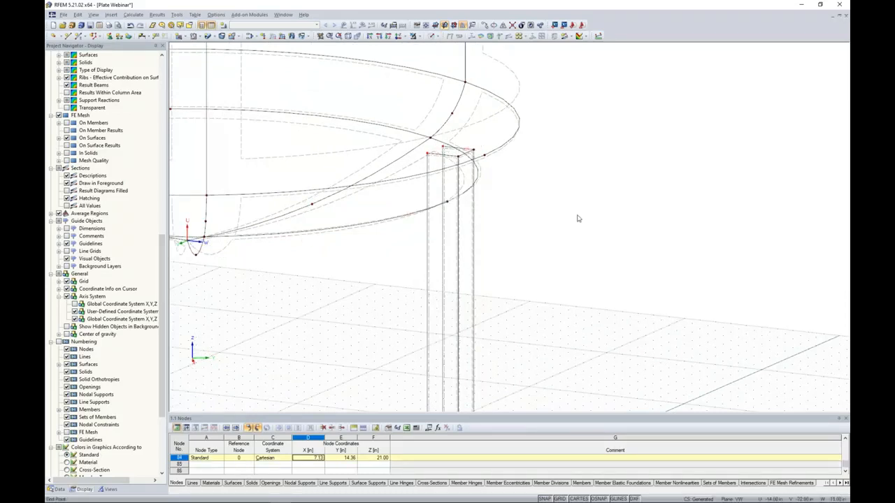
scroll(579, 218, "down", 3)
middle_click_drag(568, 209, 561, 170)
scroll(561, 170, "down", 1)
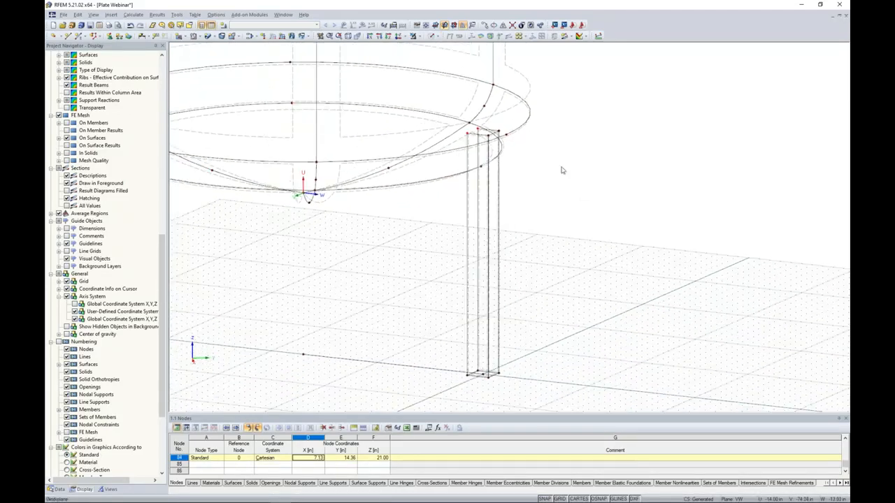
left_click(494, 28)
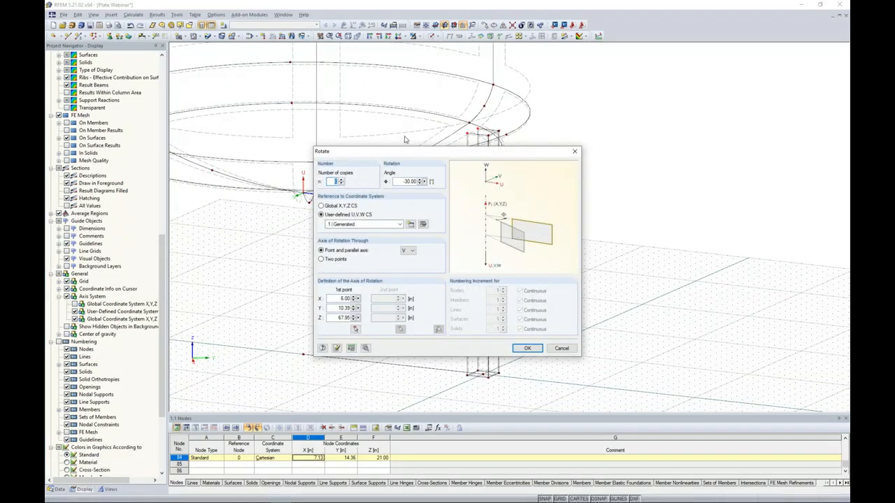
left_click_drag(397, 181, 443, 182)
type("5")
left_click(355, 329)
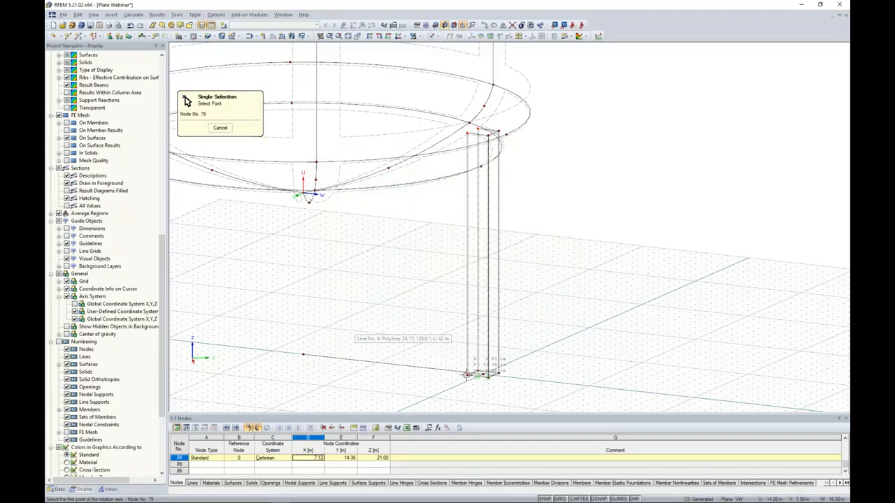
left_click(467, 376)
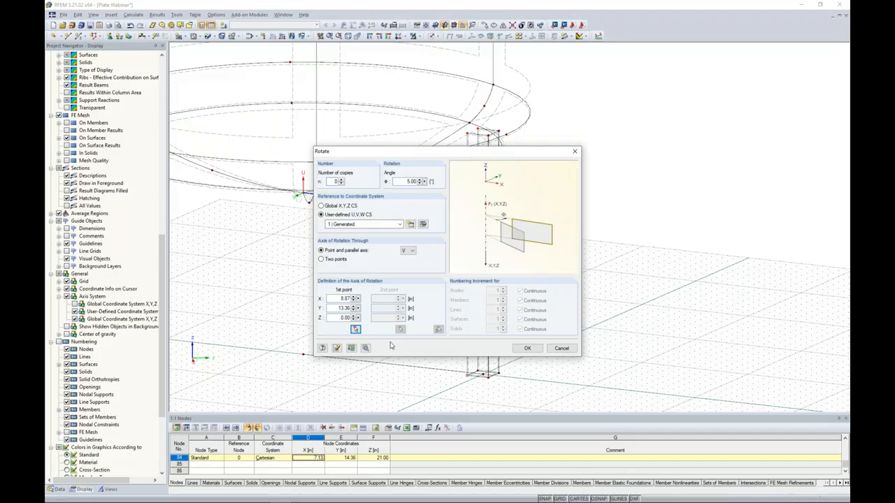
- Disable new lines between the selected nodes and their copies, and apply the rotation to taper the leg
left_click(365, 348)
left_click(327, 160)
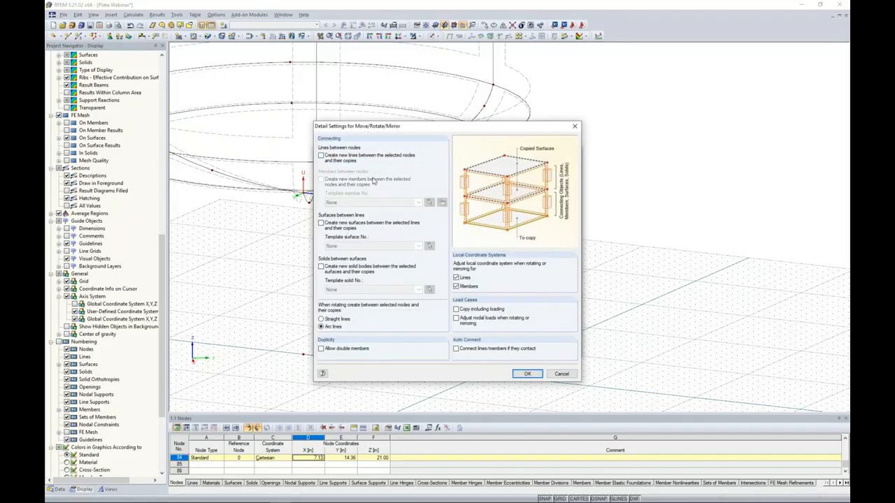
left_click(521, 375)
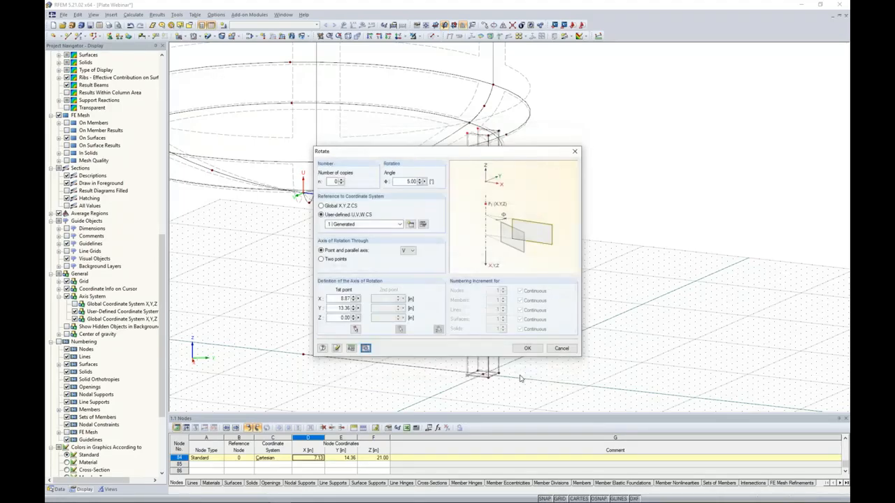
left_click(526, 349)
- Switch the model back to the solid transparent display, with the tapered leg in view
middle_click_drag(546, 285, 506, 259, "ctrl")
scroll(503, 291, "up", 1)
left_click(439, 36)
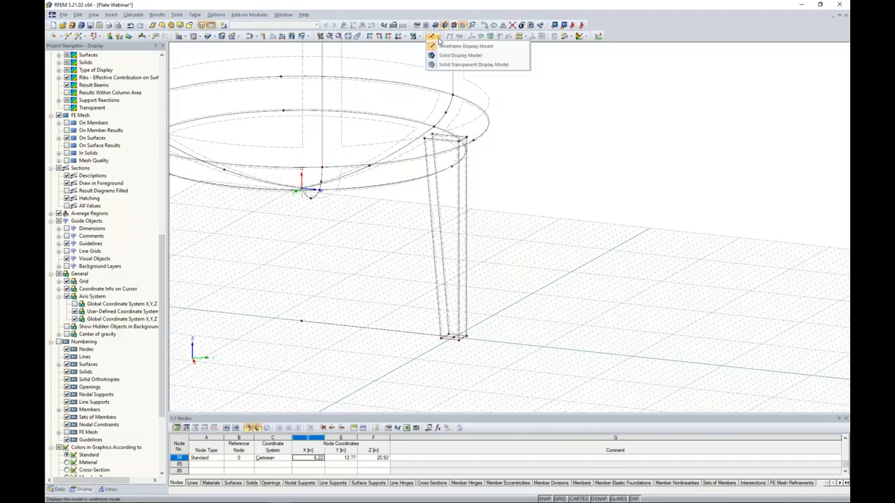
left_click(465, 64)
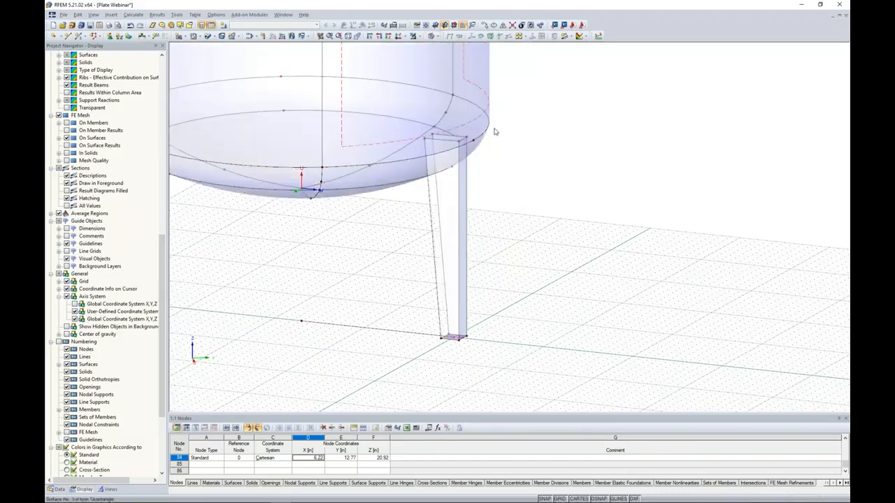
- Start a new hinged nodal support definition and look through the nonlinearity options for its Y-direction support
middle_click_drag(576, 241, 630, 209)
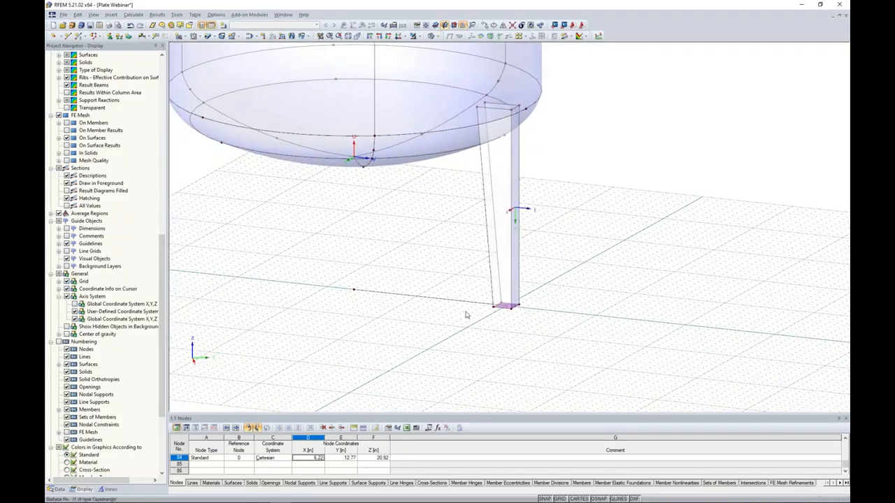
scroll(508, 315, "up", 3)
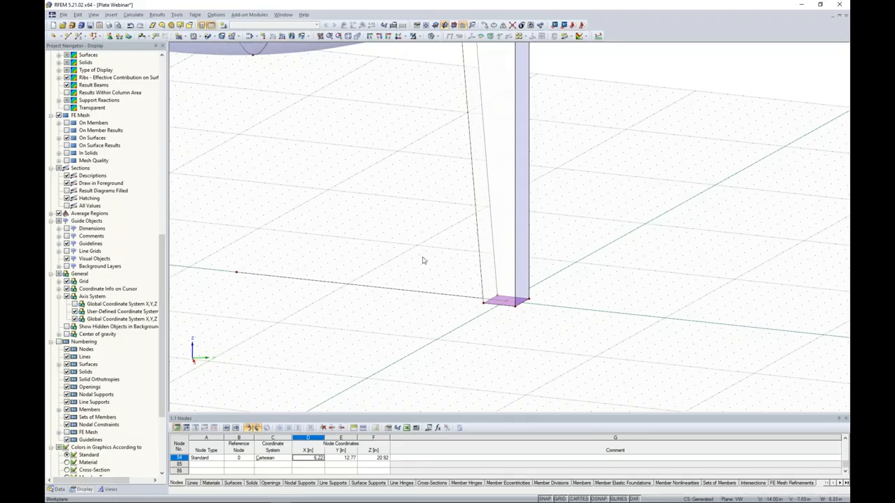
scroll(422, 261, "down", 1)
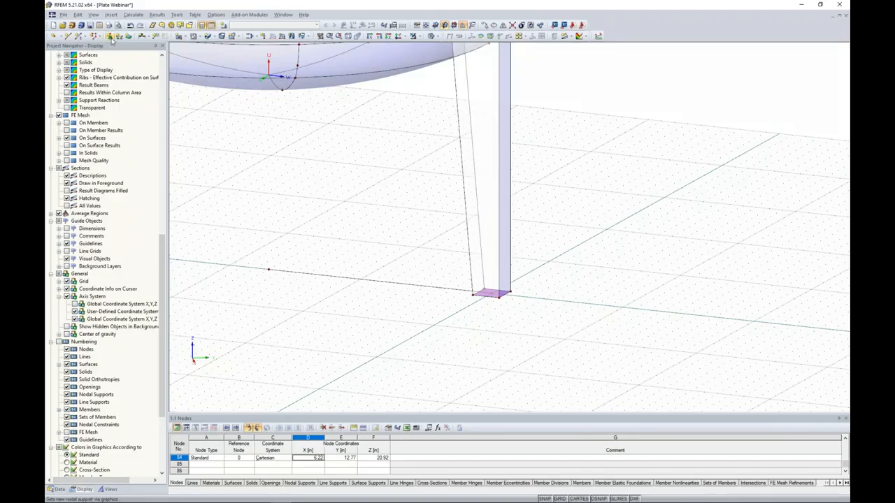
left_click(111, 37)
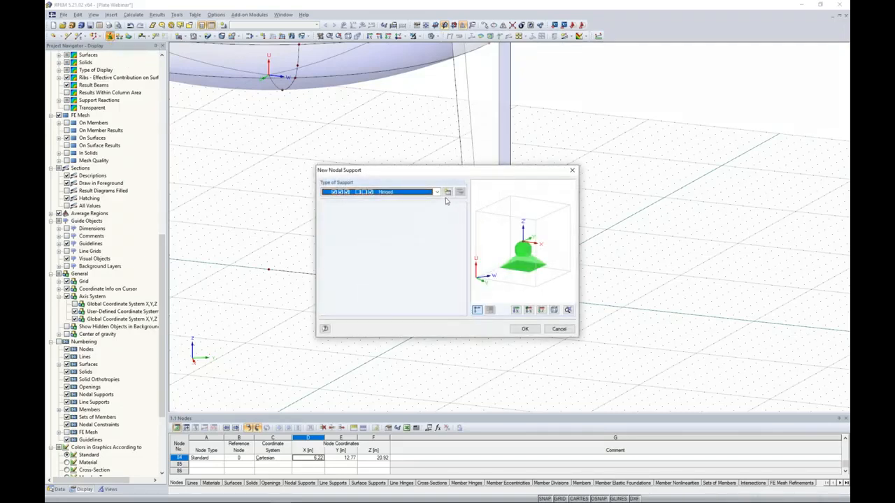
left_click(449, 192)
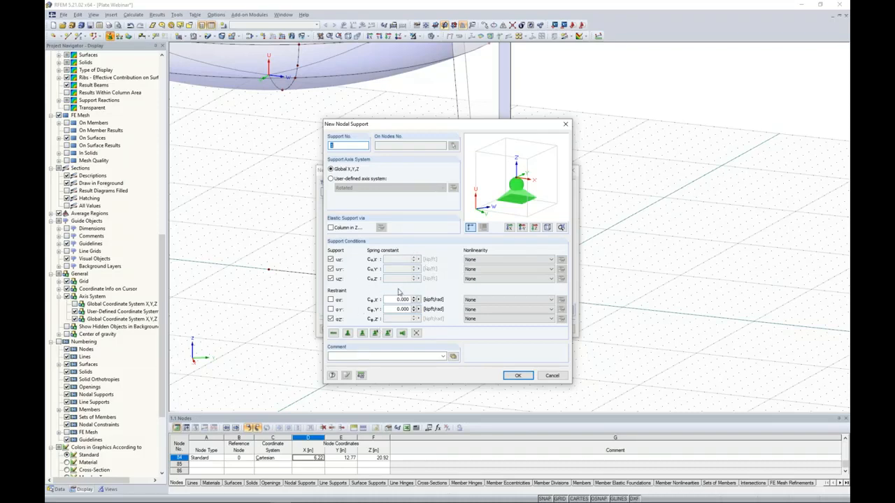
left_click(482, 269)
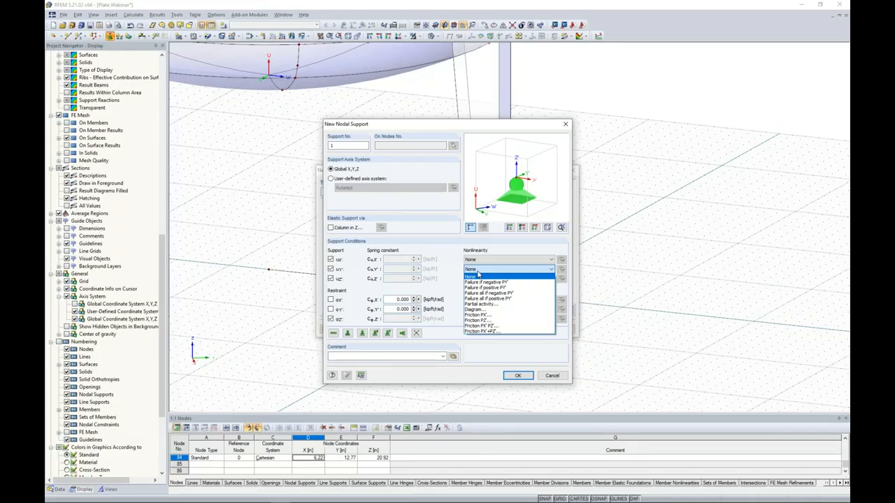
left_click(481, 251)
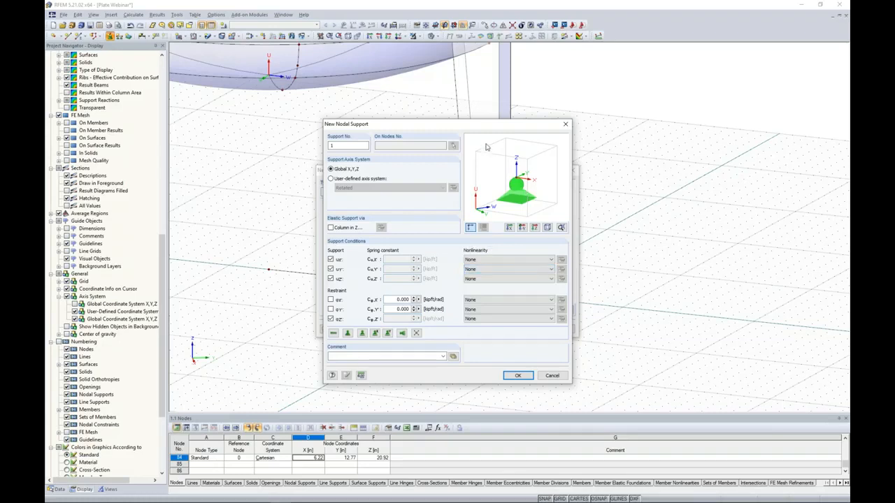
left_click_drag(480, 126, 447, 73)
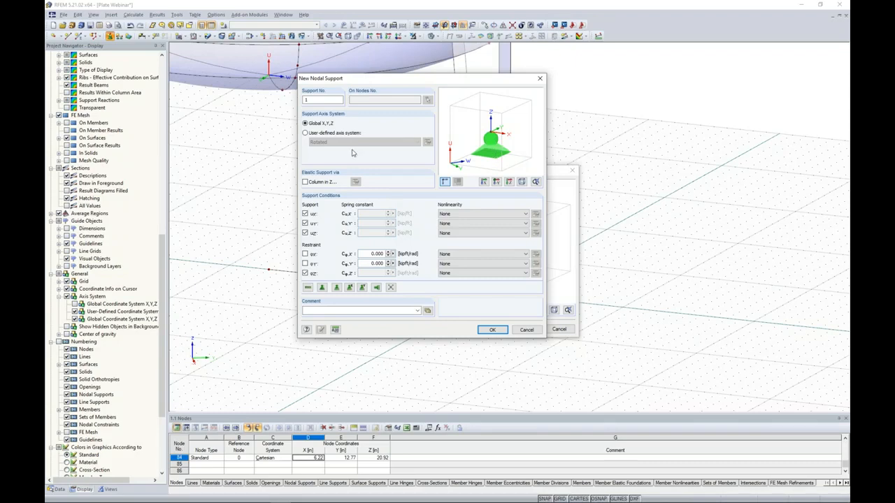
- Give the support a user-defined axis system that is the same as line 49, running from below the tank's center to the leg base
left_click(307, 133)
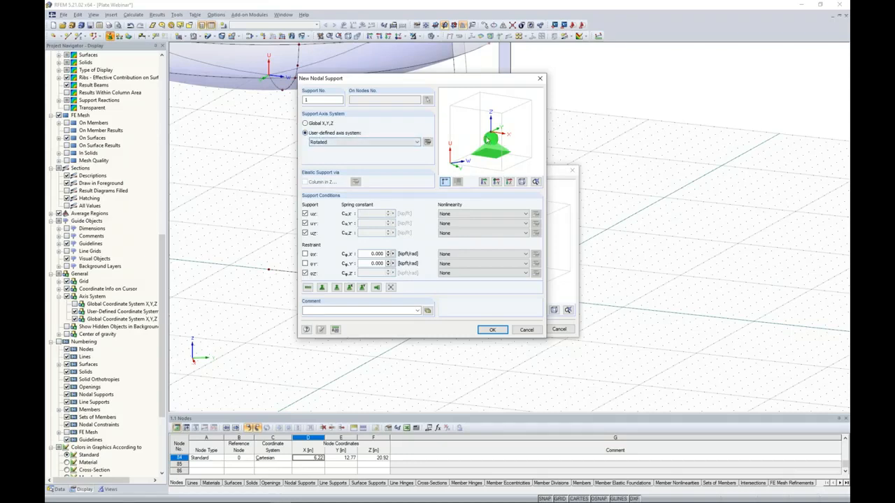
left_click(428, 143)
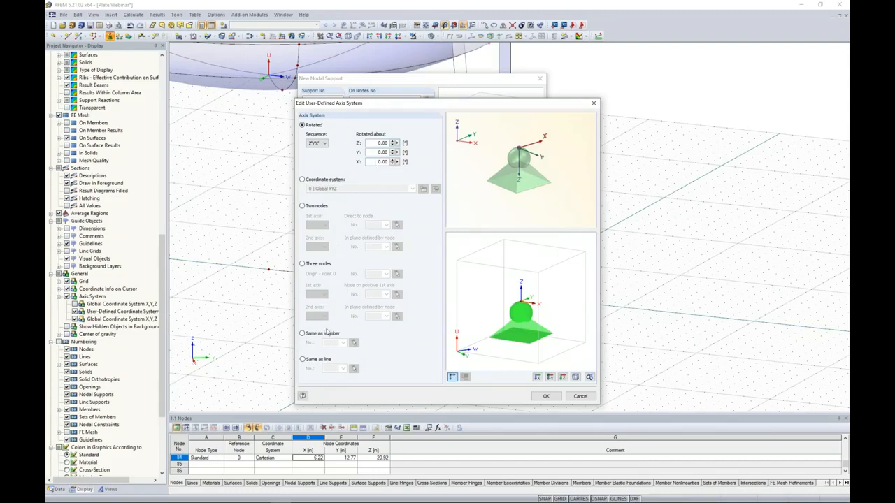
left_click(303, 359)
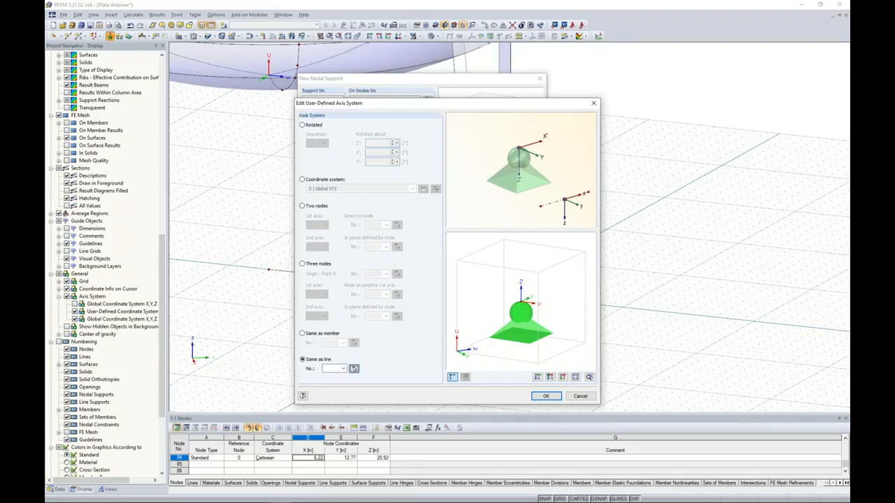
left_click(354, 369)
left_click(387, 281)
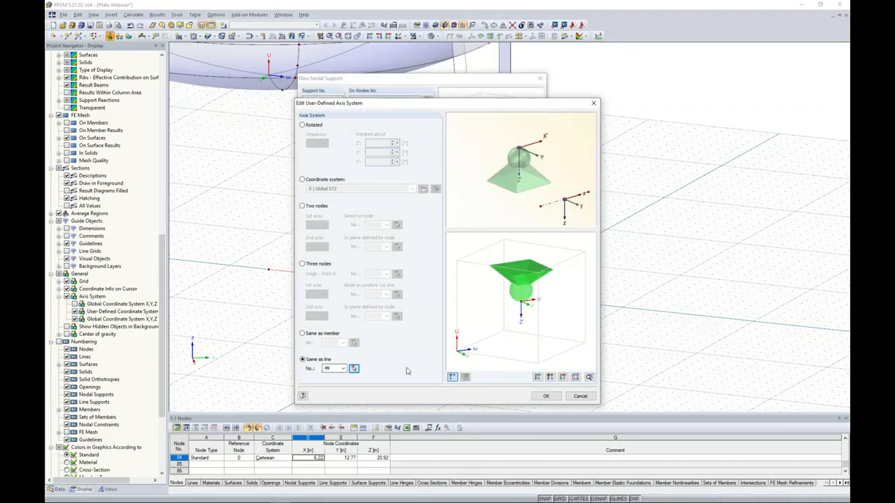
left_click(546, 396)
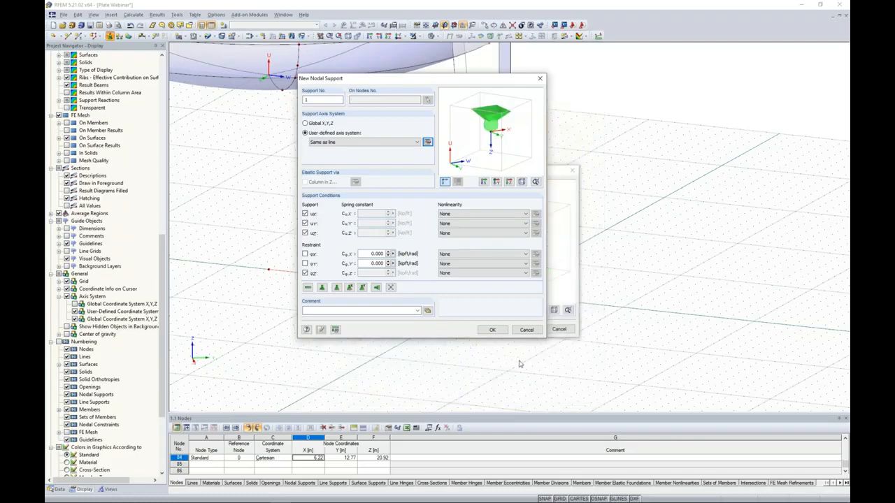
- Accept the hinged support type and place it on the node at the middle of the leg's base plate
left_click(492, 330)
left_click(523, 329)
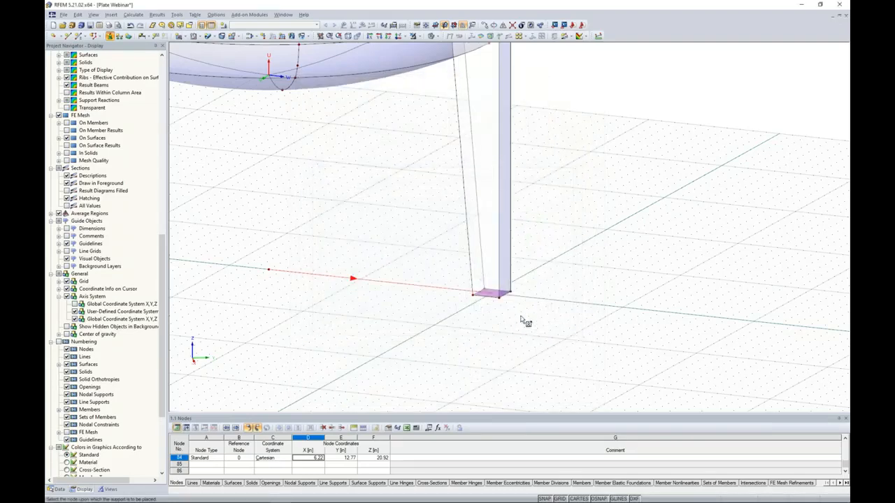
left_click(496, 294)
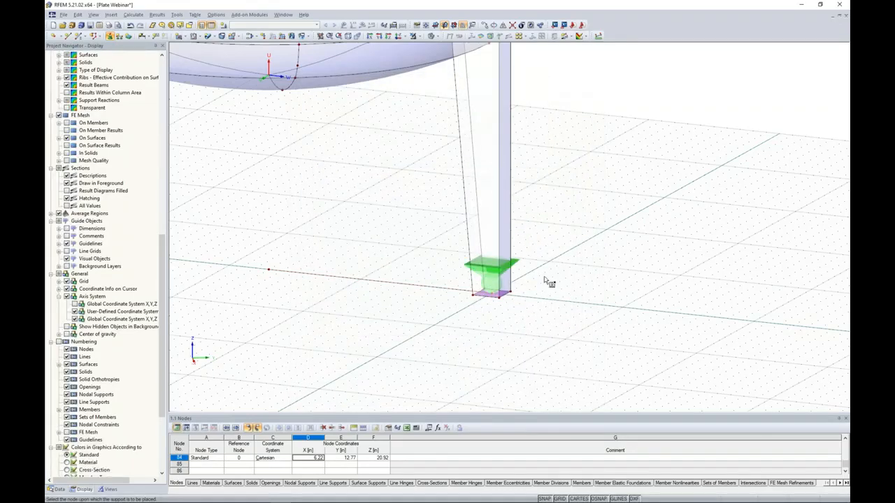
- Examine the orientation of the placed nodal support at the leg base from different sides
scroll(547, 282, "down", 6)
middle_click_drag(538, 284, 307, 284)
scroll(496, 314, "up", 1)
scroll(525, 320, "up", 2)
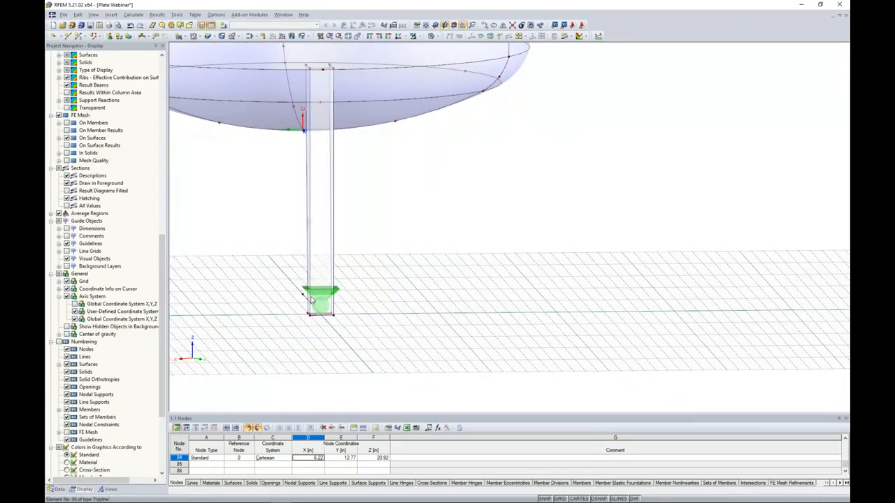
scroll(311, 298, "up", 2)
scroll(302, 297, "down", 1)
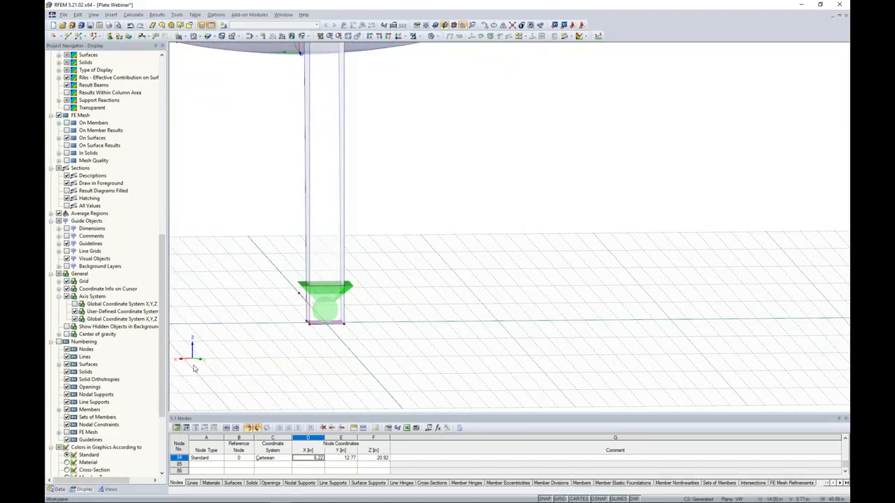
middle_click_drag(215, 343, 480, 322, "ctrl")
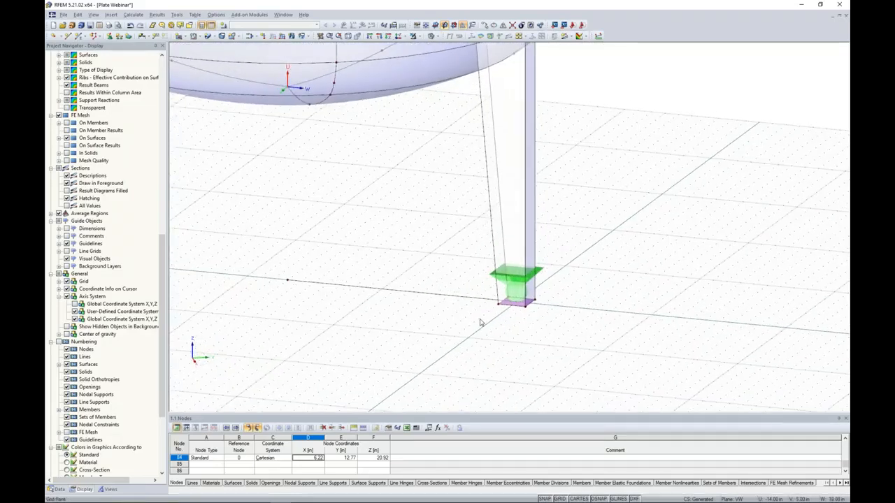
left_click(508, 298)
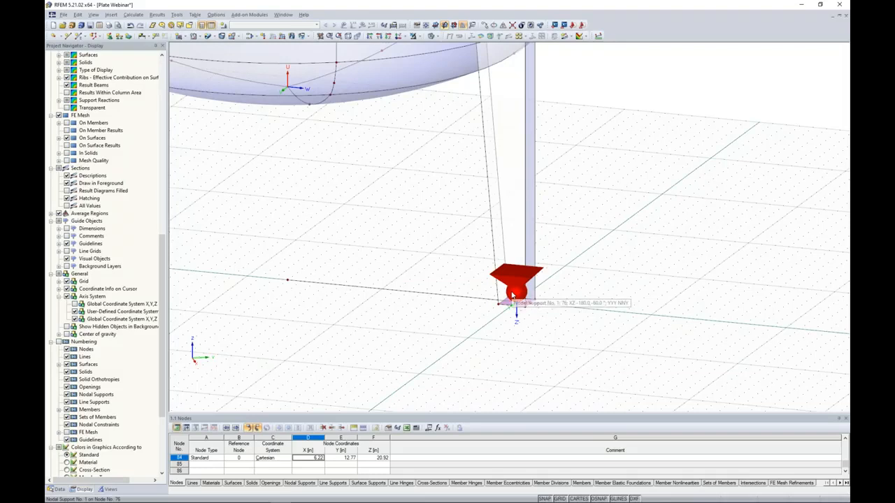
- Show the lines' local axis systems and set the rotation angle of the line toward the leg base to 180°
right_click(451, 298)
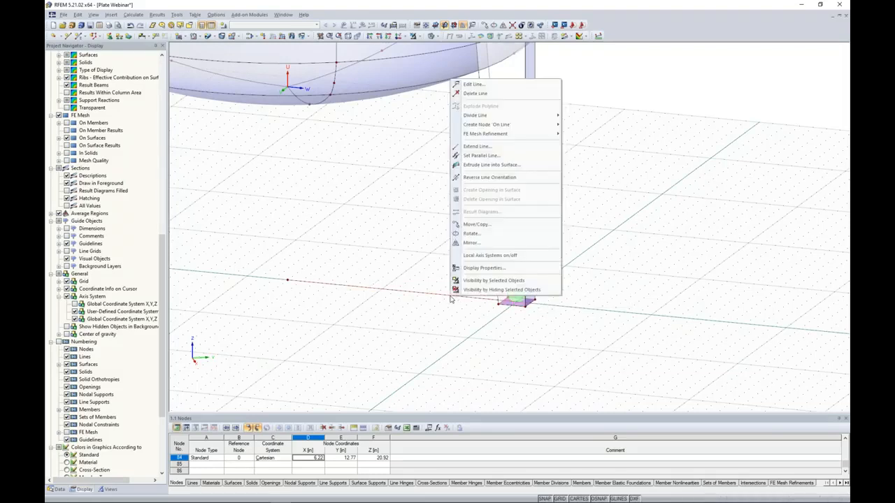
left_click(480, 255)
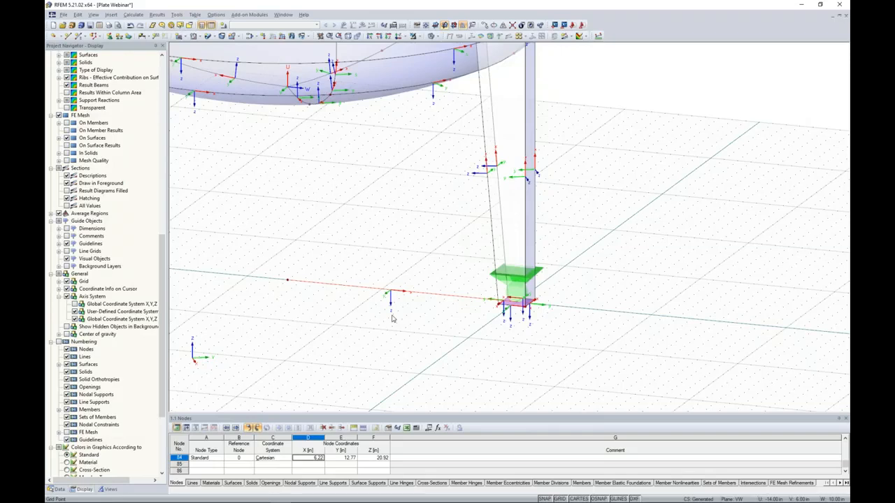
double_click(396, 293)
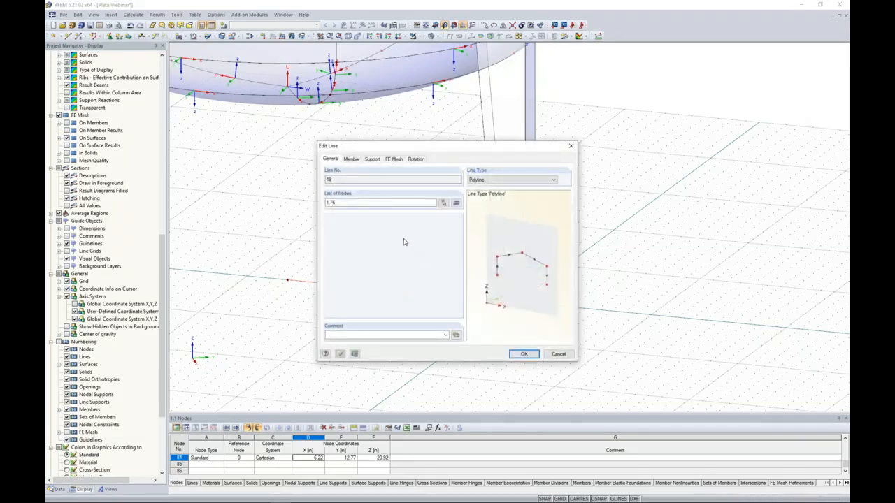
left_click(415, 159)
left_click_drag(377, 204, 462, 205)
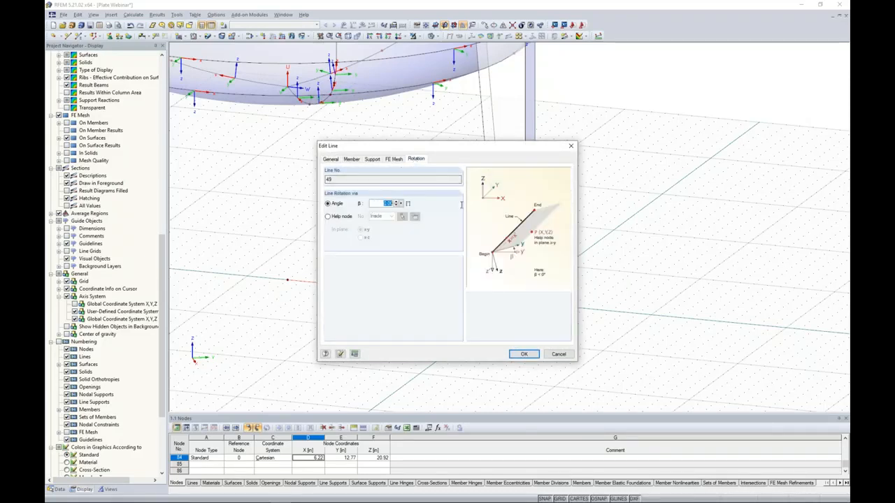
type("180")
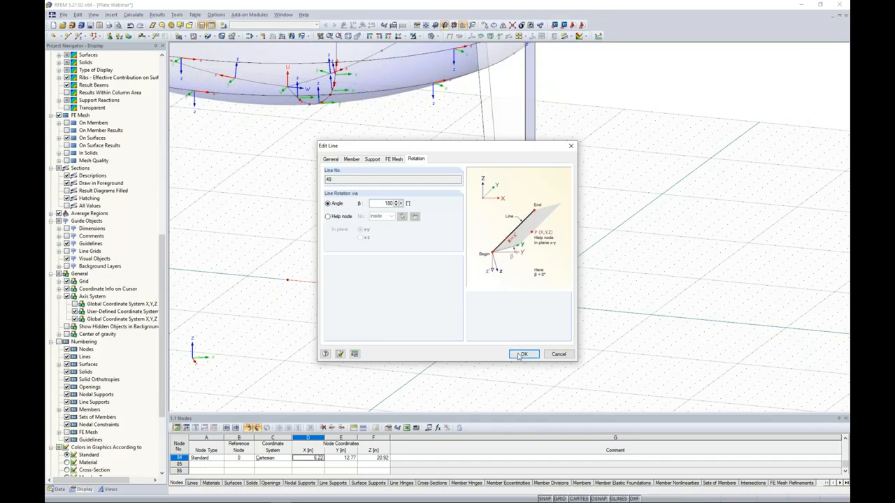
left_click(524, 354)
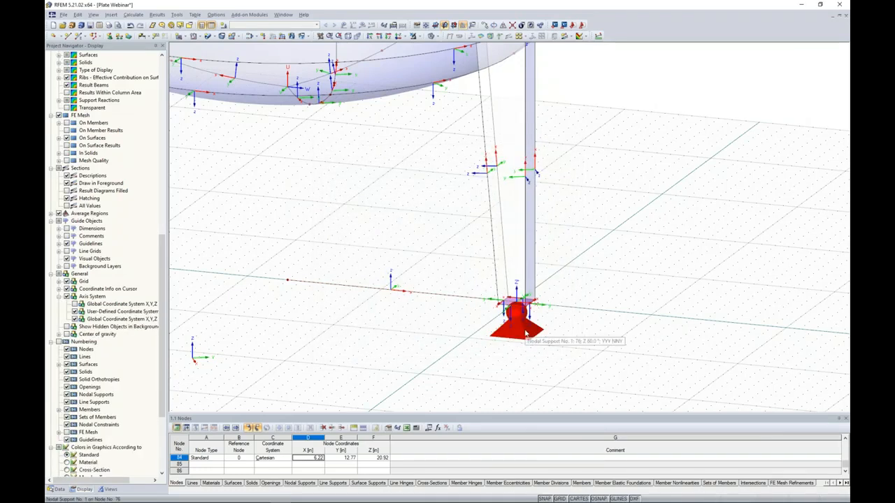
- Hide the lines' local axis systems and switch the model display to wireframe
right_click(431, 296)
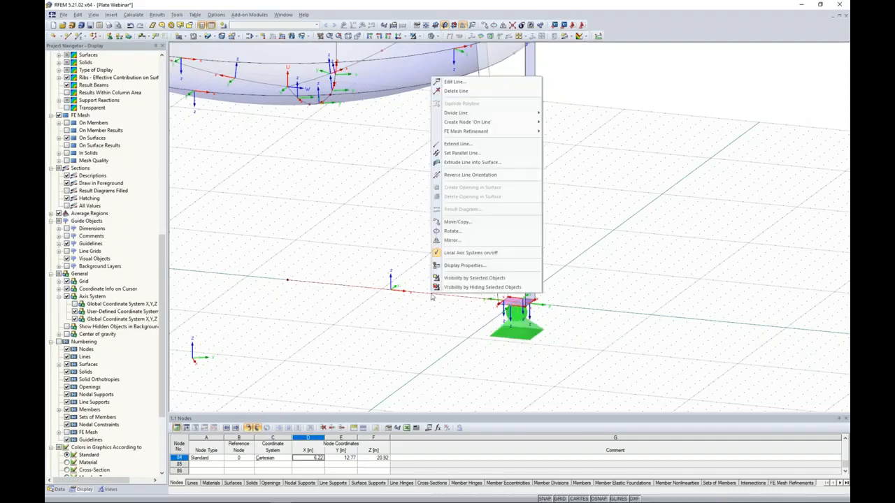
left_click(469, 253)
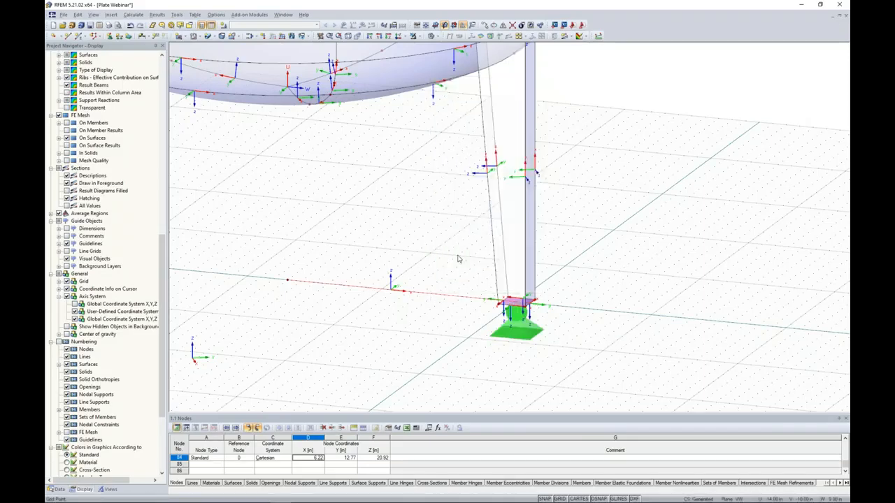
scroll(409, 321, "down", 2)
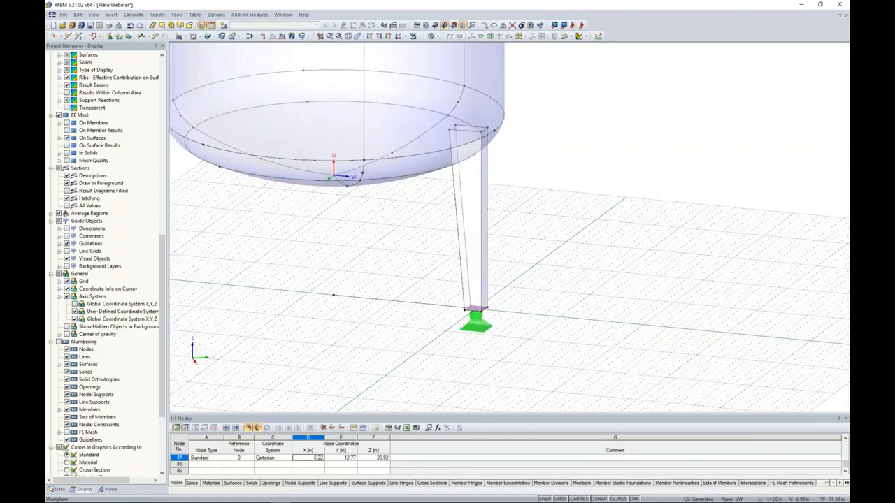
scroll(411, 322, "down", 2)
middle_click_drag(511, 274, 523, 256, "ctrl")
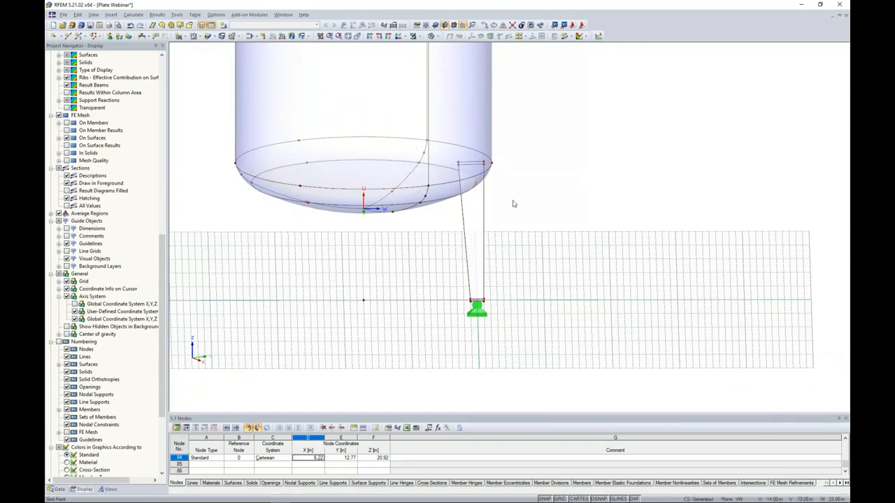
left_click(438, 38)
left_click(441, 47)
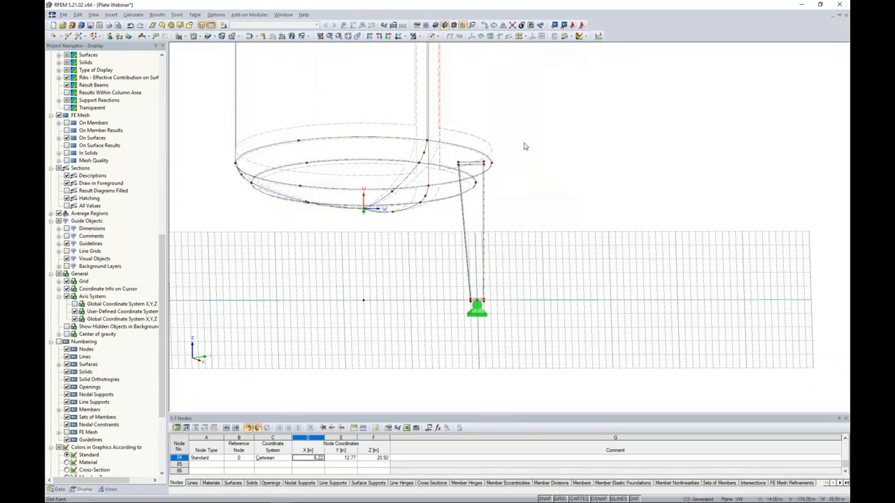
- Select the tank leg with its base support and set up a rotated copy with 2 copies at 120°
middle_click_drag(524, 145, 526, 130, "ctrl")
left_click_drag(464, 171, 488, 337)
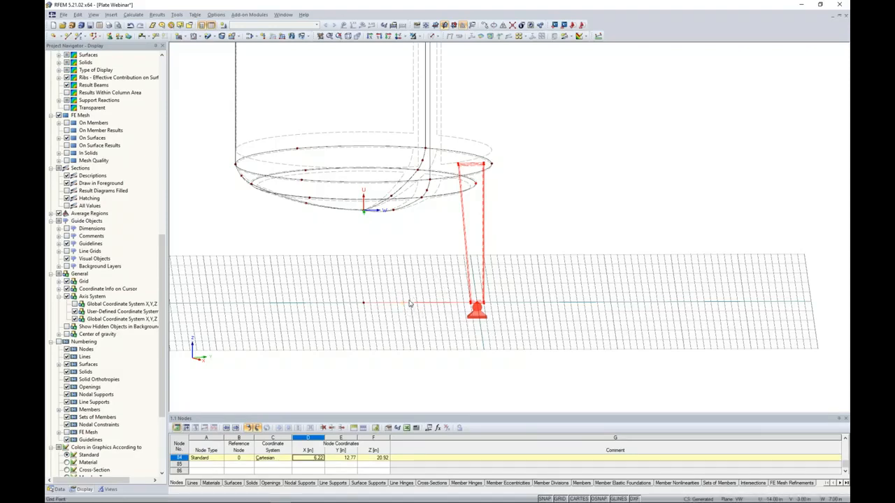
left_click(494, 26)
type("3.36")
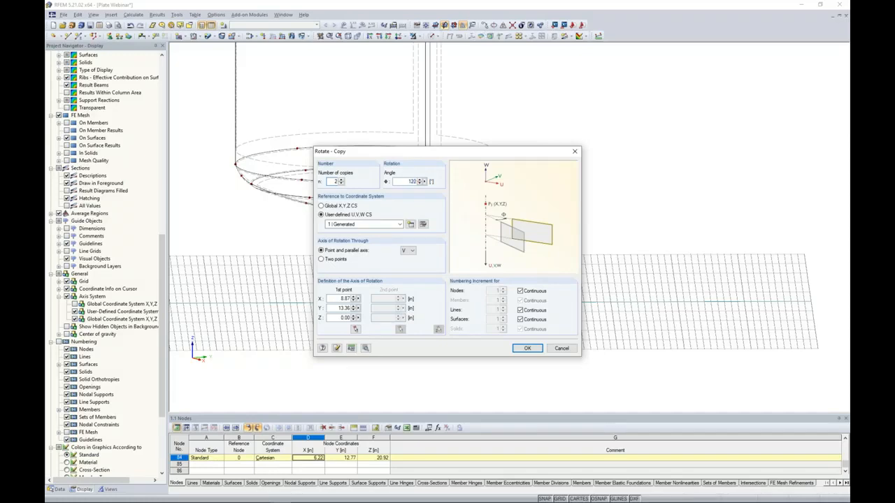
- Reference the rotated copy to the global coordinate system, set its axis parallel to Z through point 0, 0, 0, and create the leg copies
left_click(321, 207)
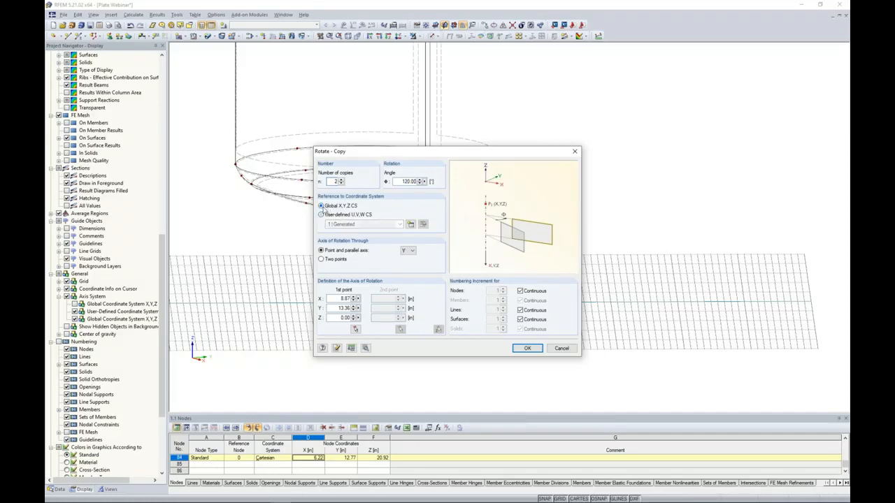
left_click(407, 252)
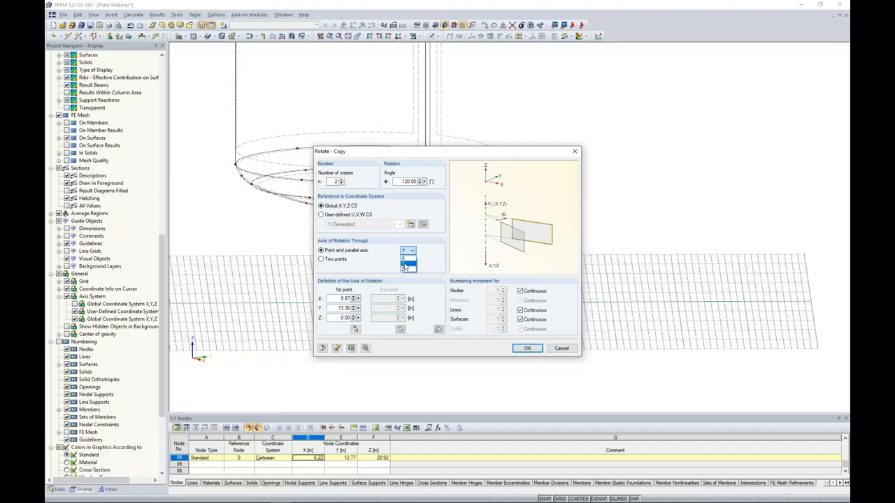
left_click(405, 269)
left_click(355, 328)
left_click(364, 304)
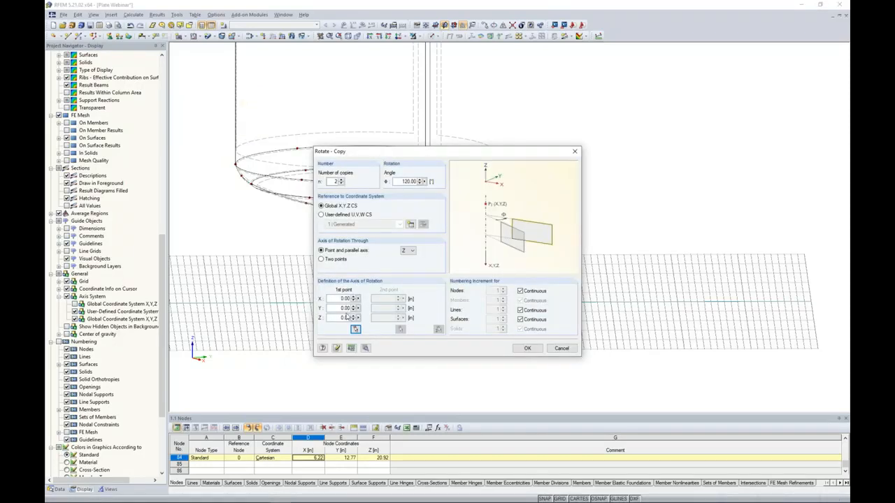
left_click(351, 348)
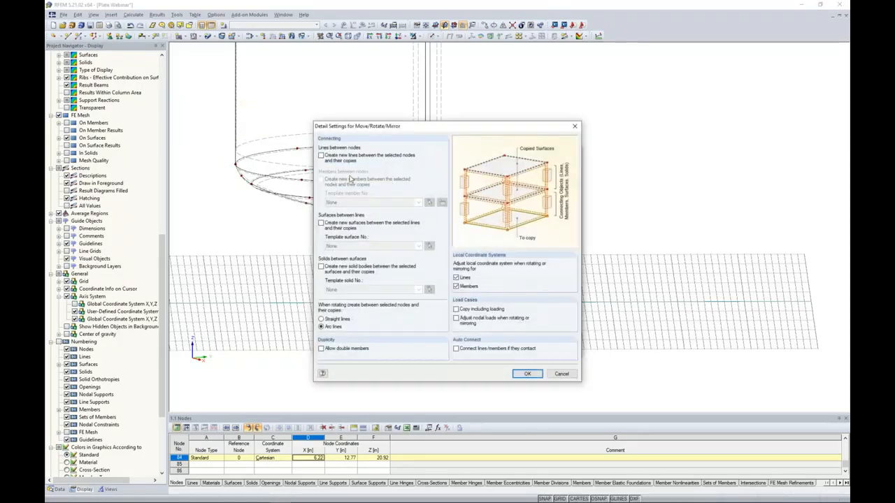
left_click(528, 373)
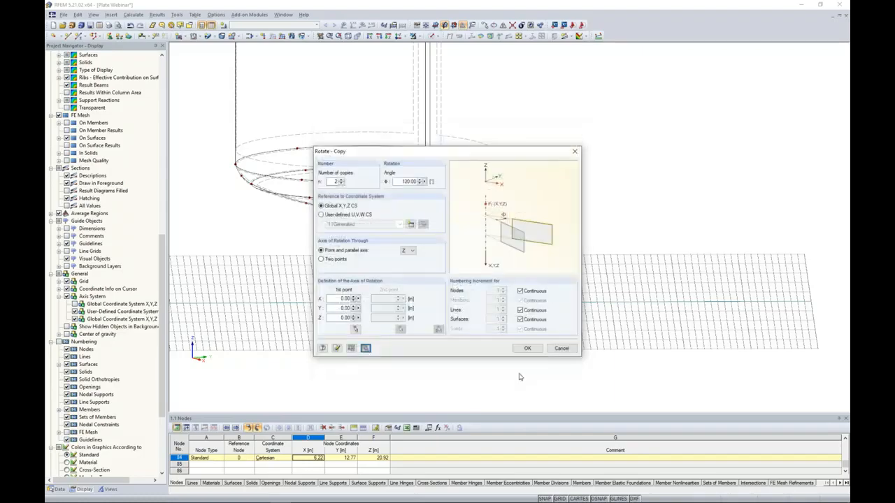
left_click(529, 349)
- Examine the orientation of the three leg base supports from above and from an angled view
middle_click_drag(436, 359, 457, 127, "ctrl")
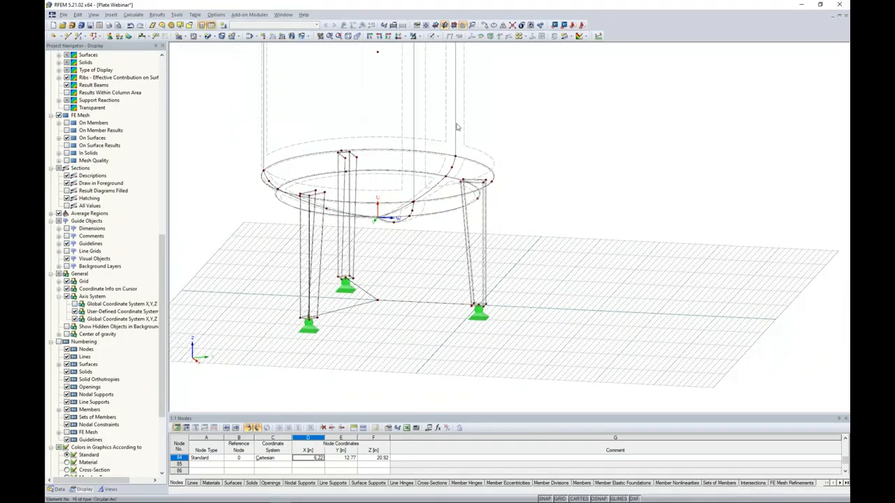
left_click(399, 37)
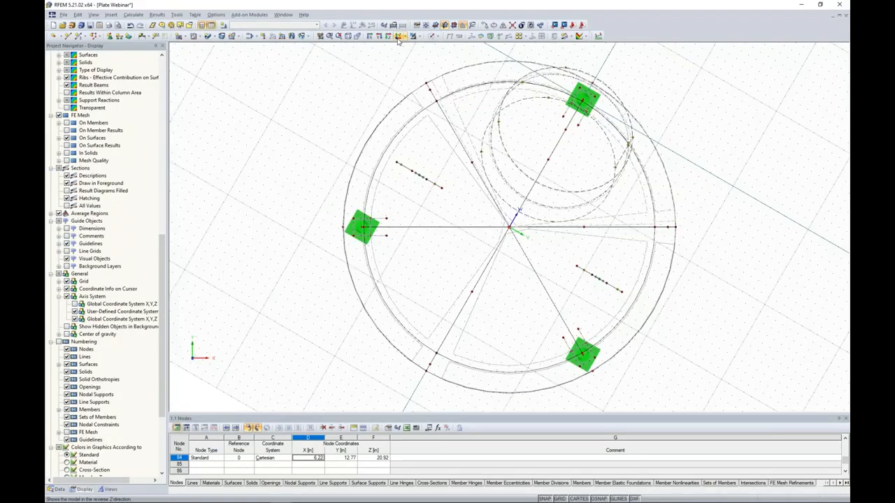
middle_click_drag(716, 261, 651, 252)
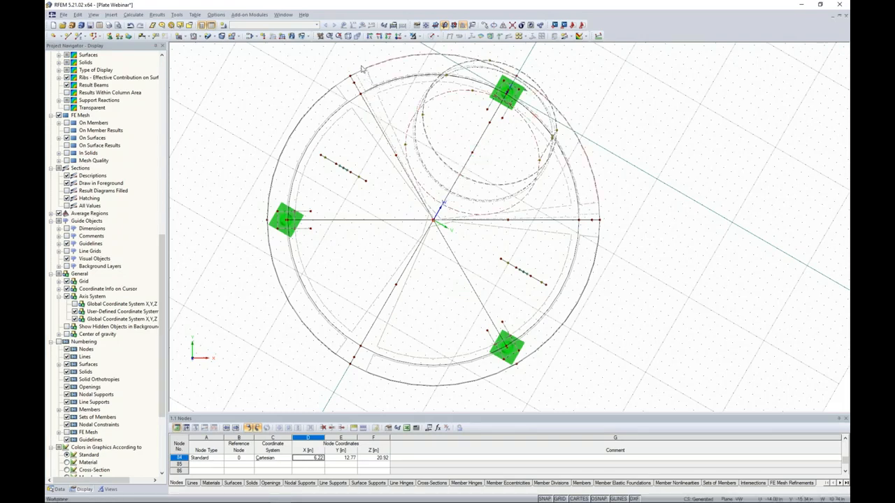
left_click(347, 37)
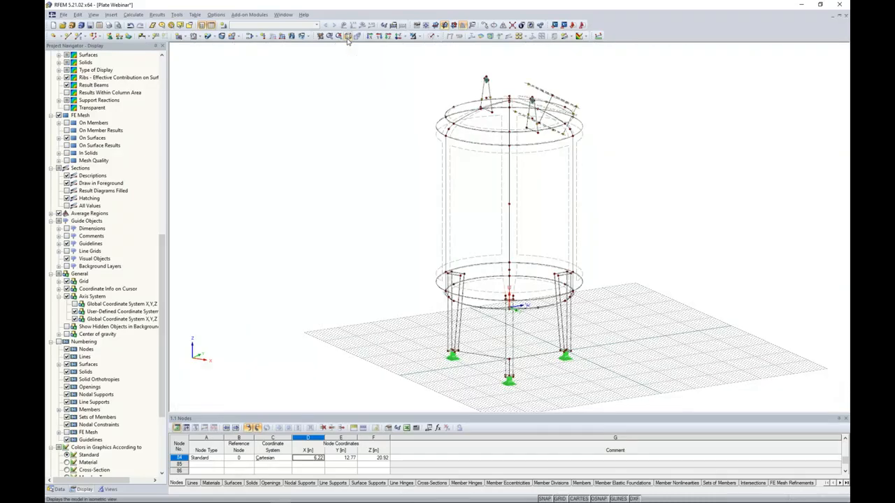
middle_click_drag(520, 355, 448, 320)
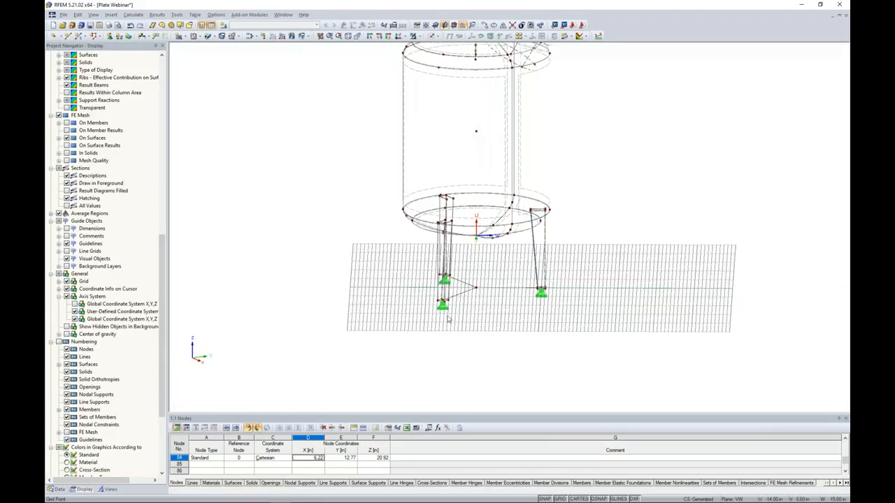
scroll(449, 320, "up", 9)
middle_click_drag(503, 306, 426, 318, "ctrl")
scroll(426, 317, "down", 1)
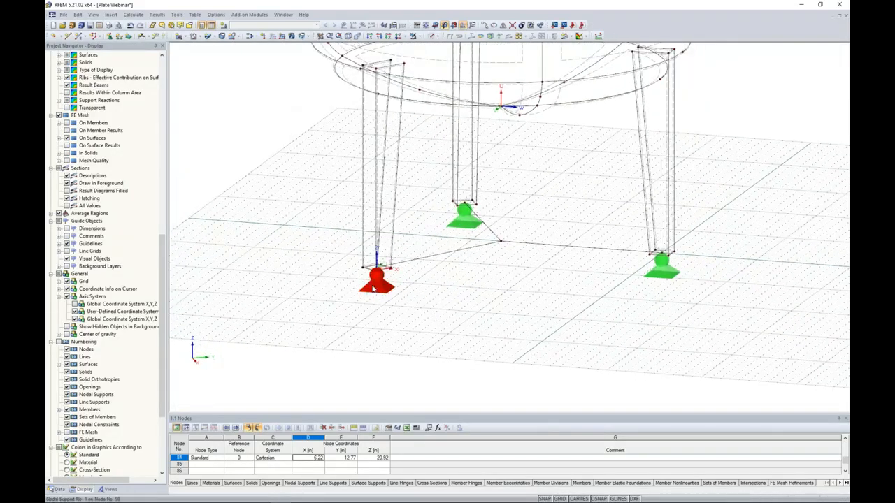
- Assign the front-left leg's base a new nodal support type with a user-defined axis system the same as line 73
double_click(374, 287)
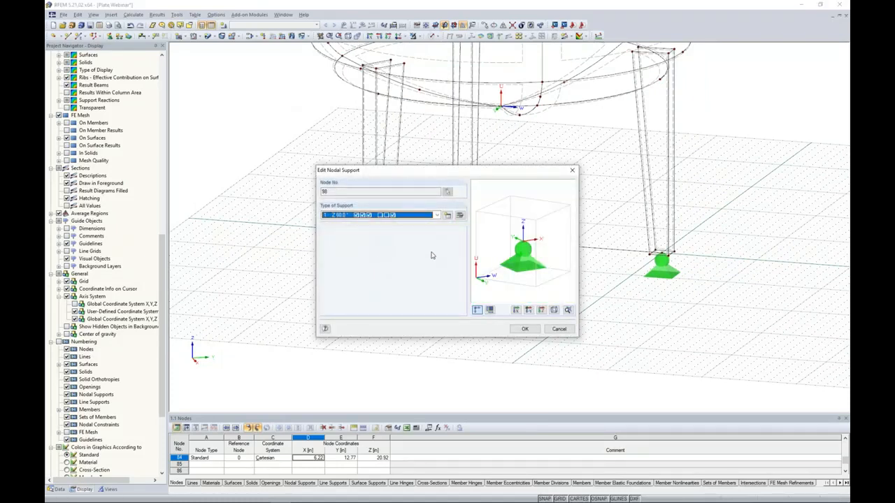
left_click(448, 217)
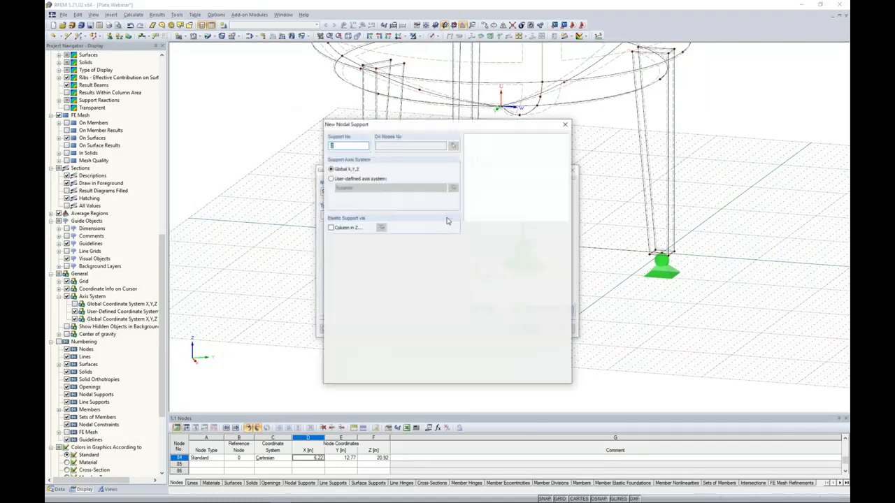
left_click(330, 179)
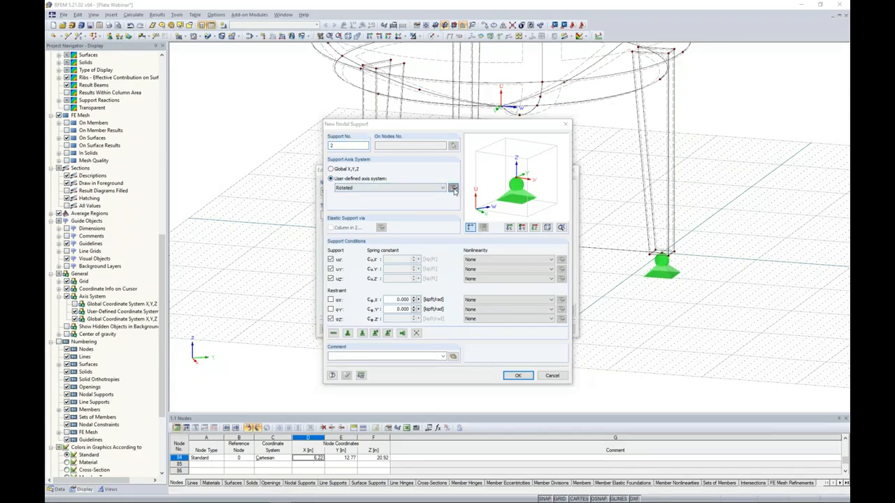
left_click(454, 190)
left_click(320, 360)
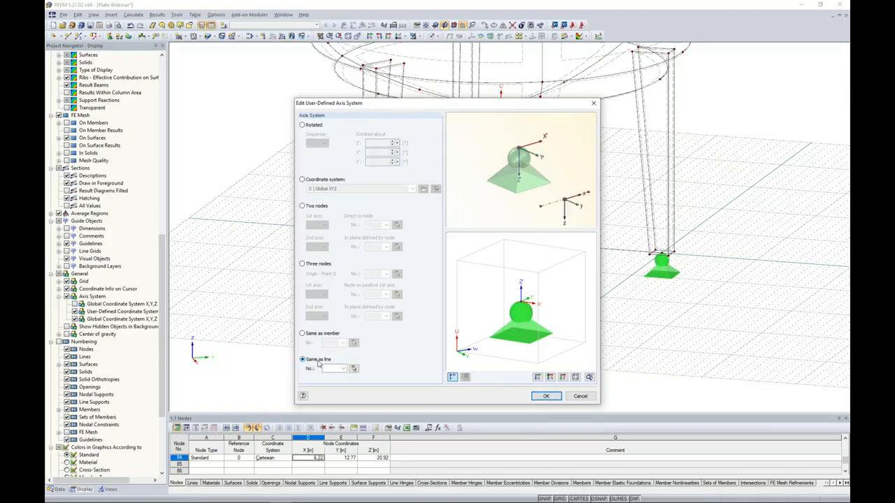
left_click(354, 368)
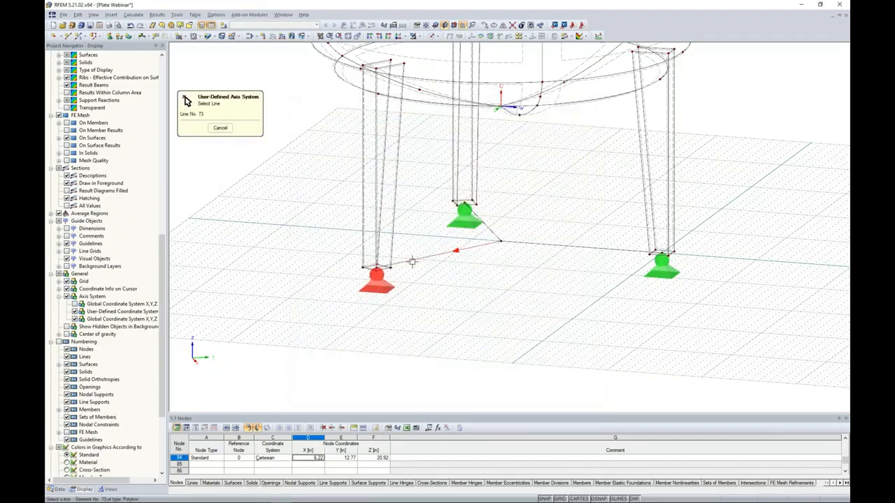
left_click(413, 262)
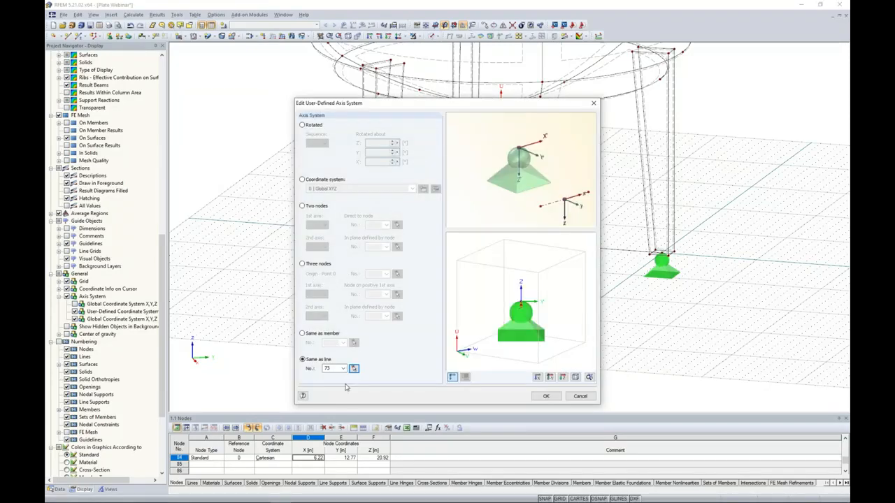
left_click(545, 396)
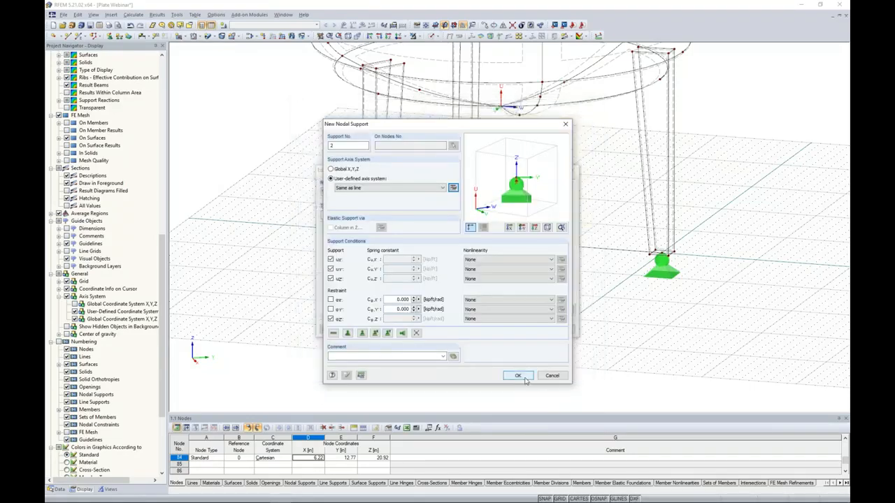
left_click(519, 372)
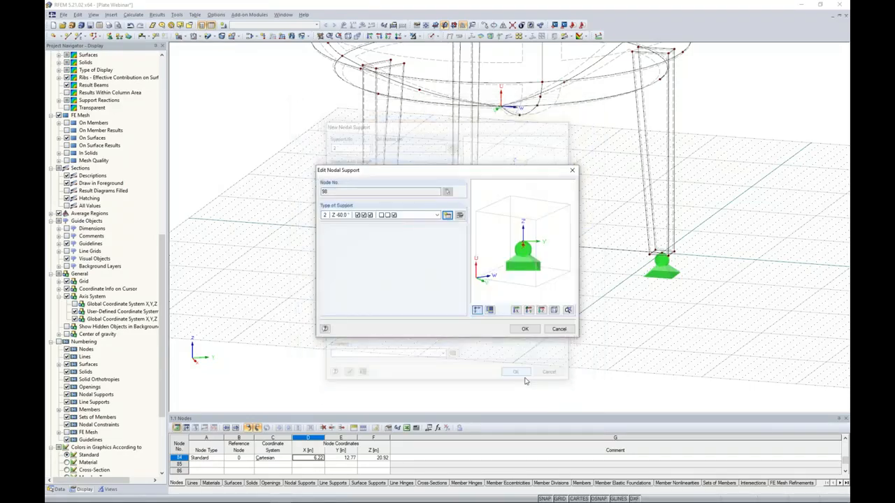
left_click(525, 329)
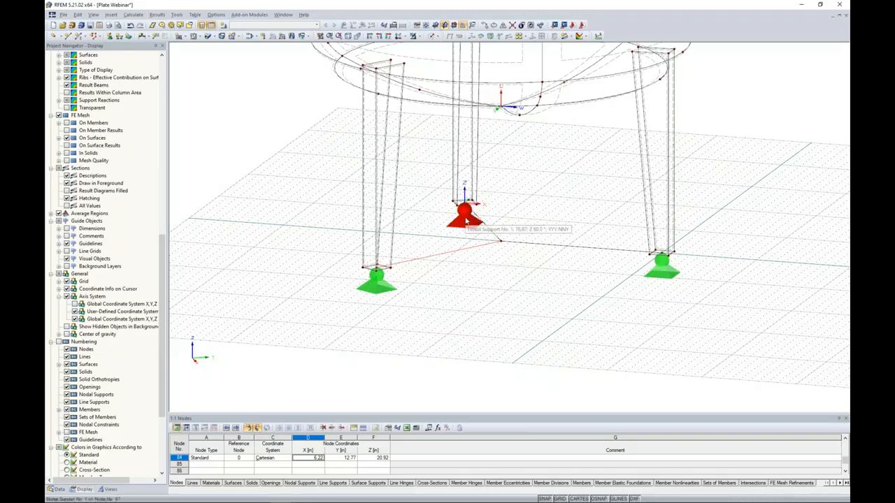
- Assign the rear leg's base a new nodal support type with a user-defined axis system the same as line 58
double_click(465, 213)
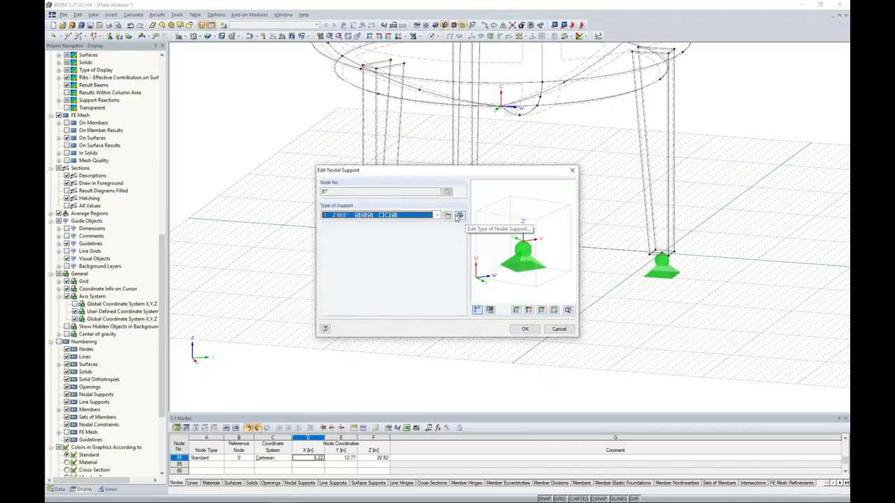
left_click(448, 215)
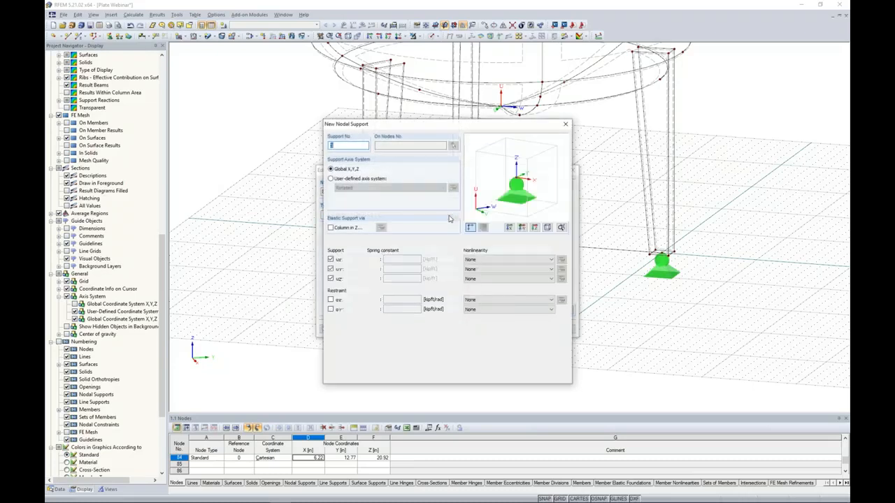
left_click(331, 179)
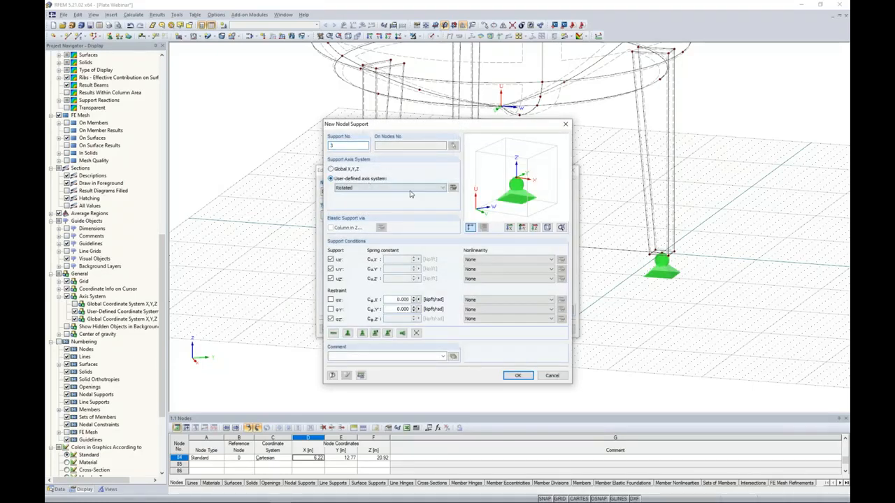
left_click(452, 189)
left_click(302, 360)
left_click(354, 368)
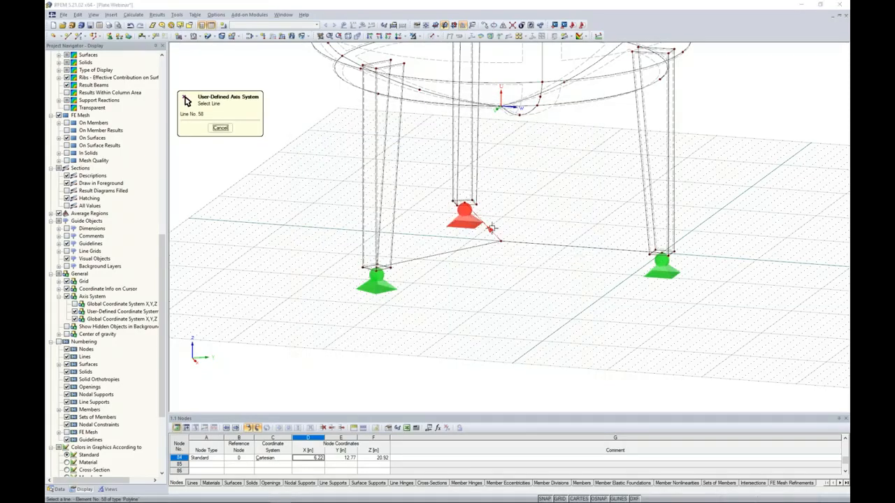
left_click(491, 228)
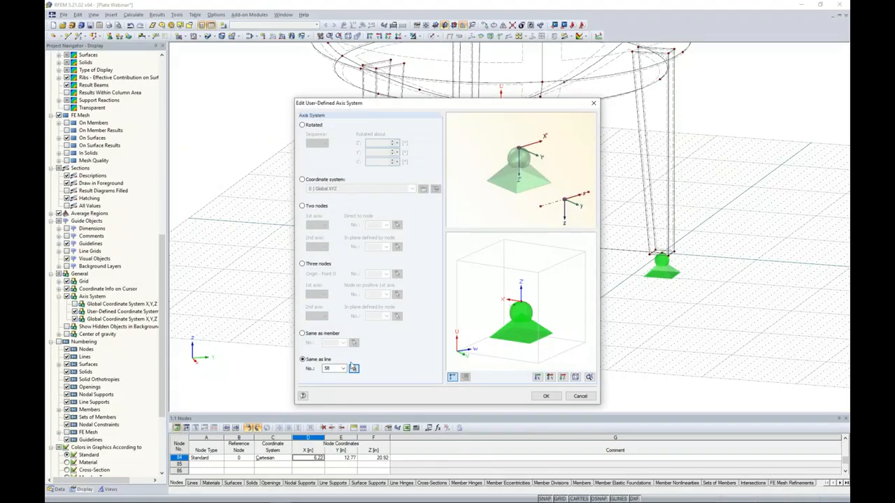
left_click(544, 396)
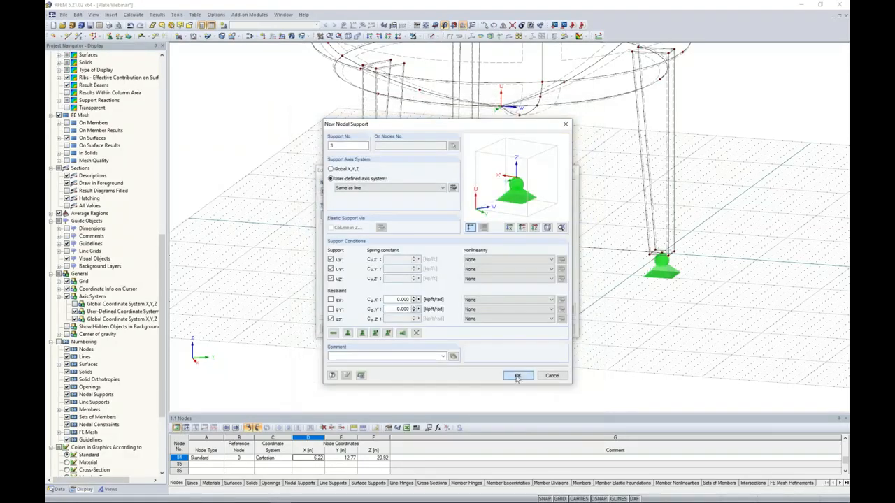
left_click(516, 378)
left_click(525, 329)
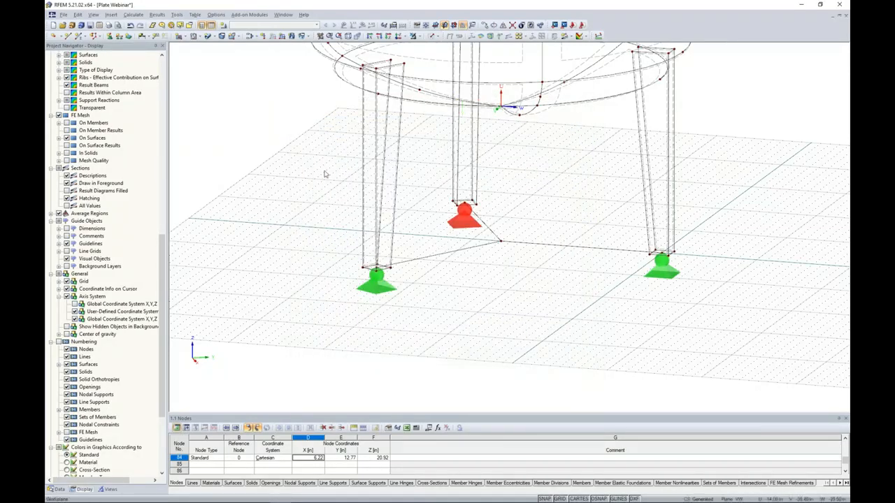
- Check the orientation of the leg supports from above and switch the model display from wireframe to transparent shaded surfaces
left_click(398, 37)
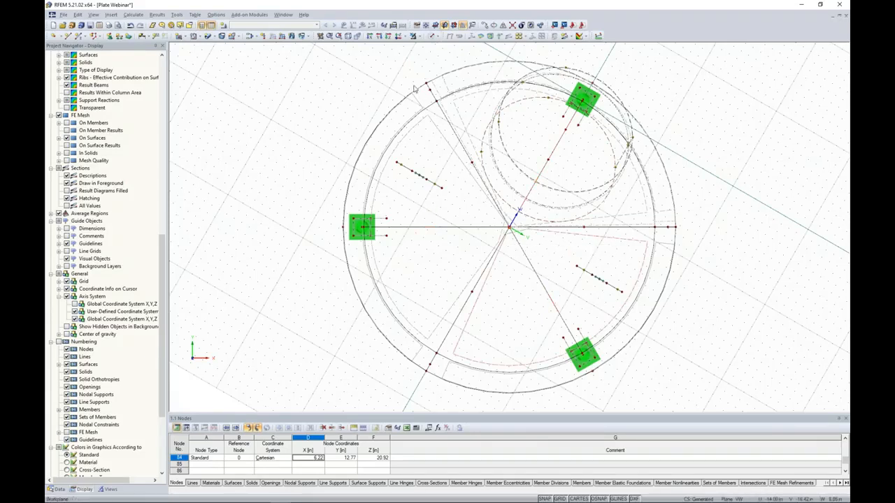
left_click(348, 37)
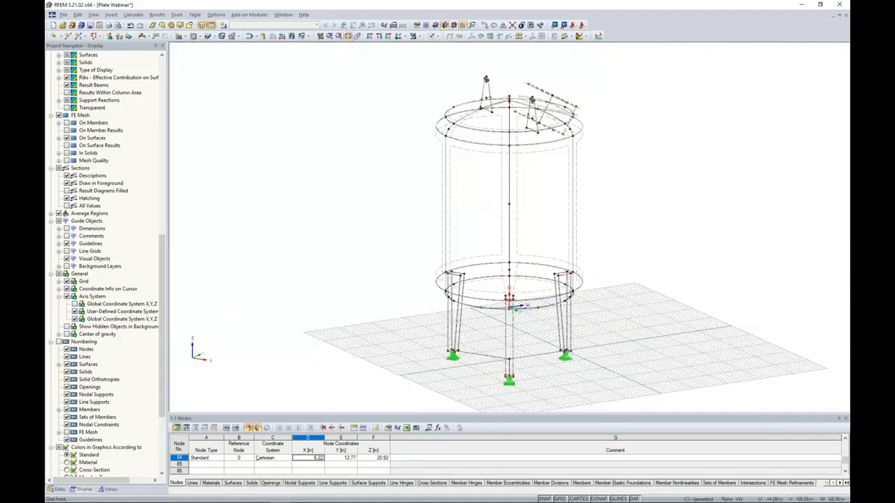
scroll(559, 250, "up", 5)
middle_click_drag(584, 244, 552, 242, "ctrl")
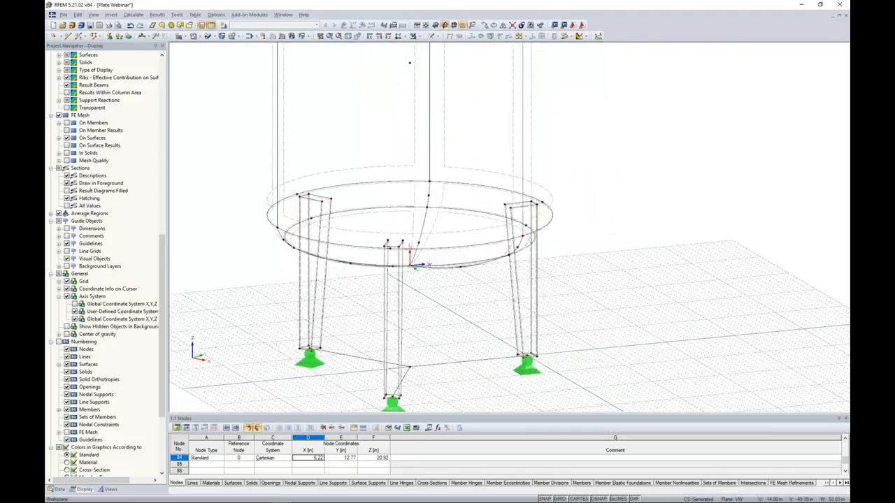
scroll(549, 242, "down", 1)
left_click(438, 38)
left_click(462, 65)
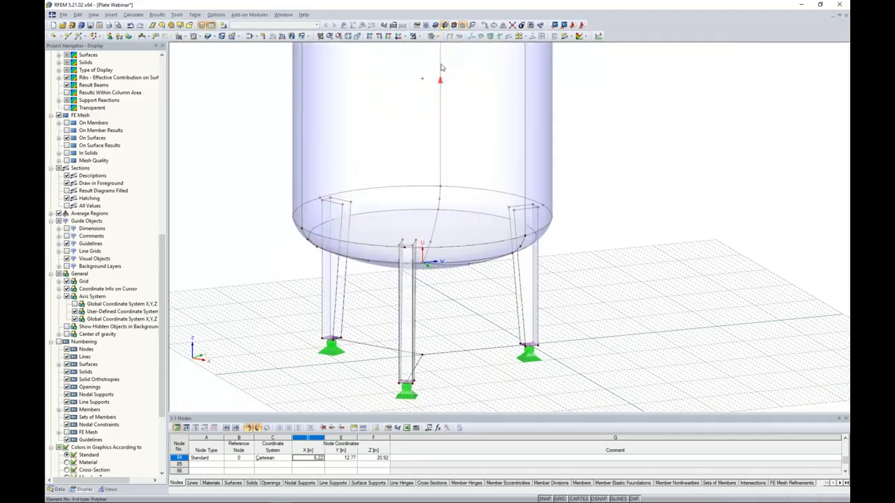
- Create the surface intersections between all tank shell and leg surfaces, selecting the tank and its three legs together
middle_click_drag(498, 191, 516, 237, "ctrl")
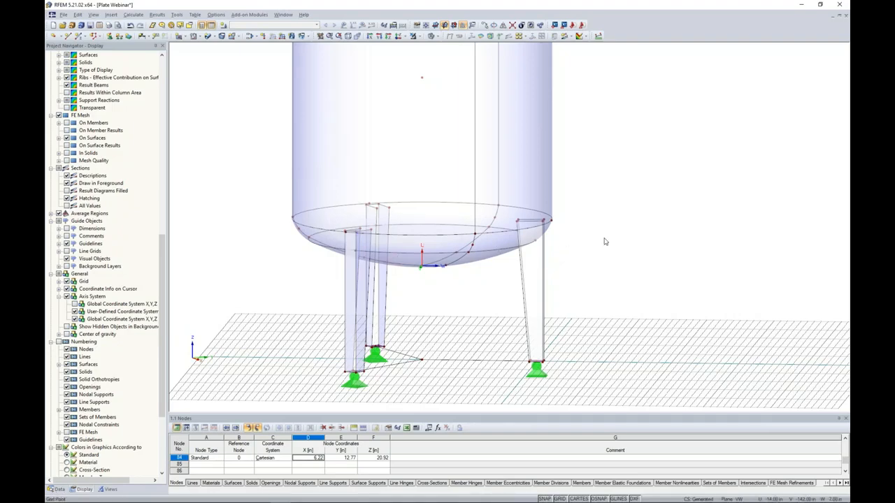
middle_click_drag(606, 247, 604, 279, "ctrl")
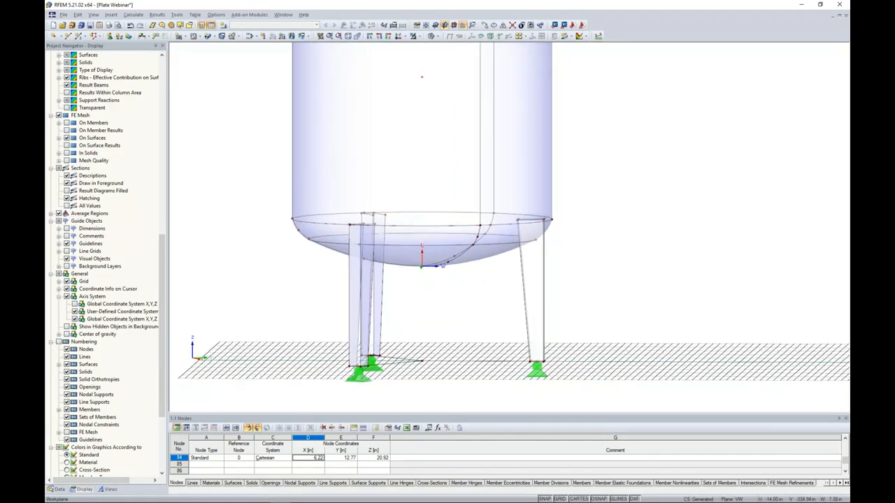
left_click_drag(600, 293, 254, 200)
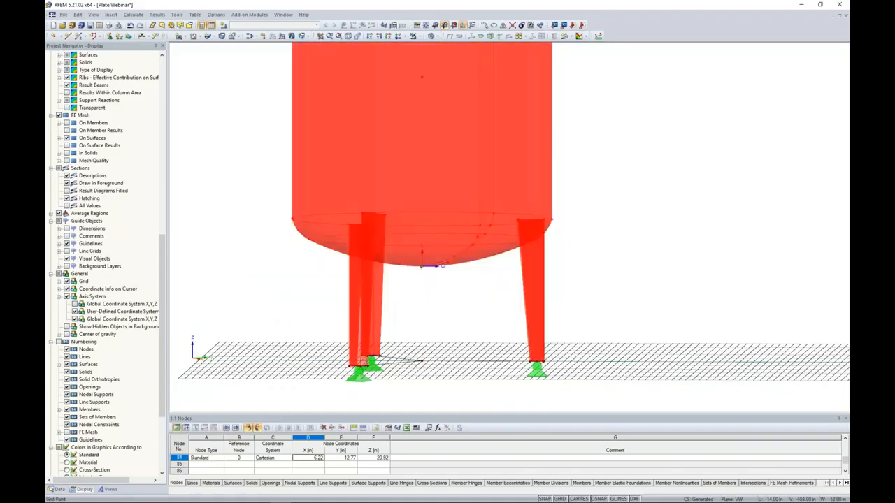
right_click(365, 236)
mouse_move(420, 237)
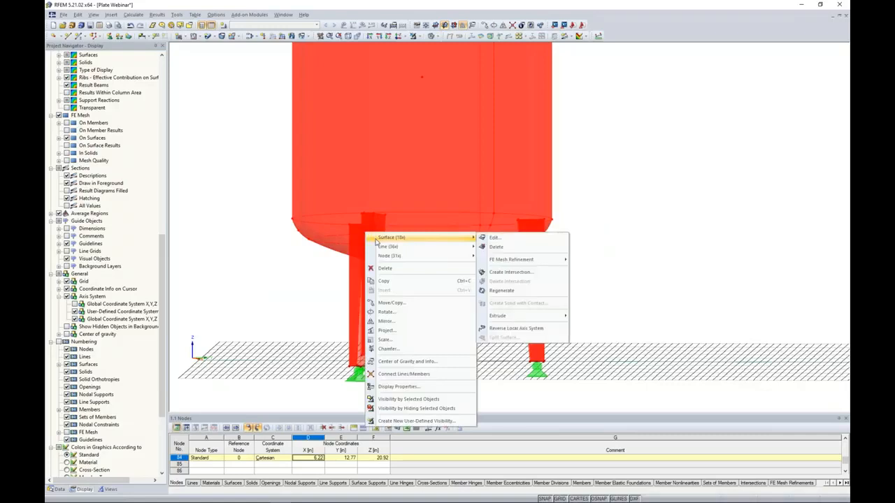
left_click(511, 272)
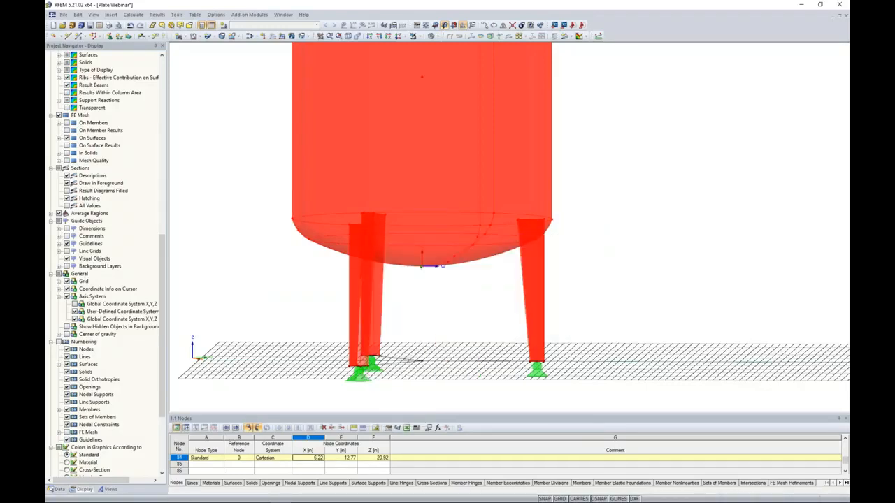
left_click(491, 295)
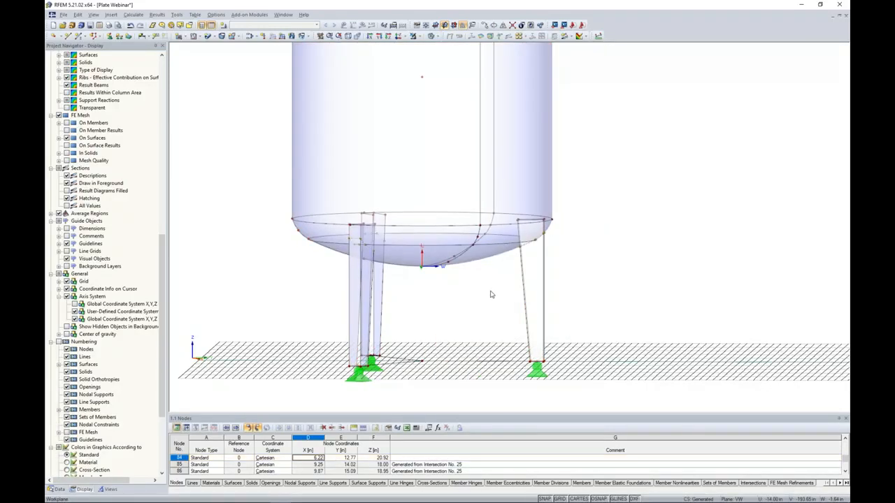
- Inspect the intersection lines where the legs meet the lower tank head and switch the model to wireframe display
scroll(347, 279, "up", 5)
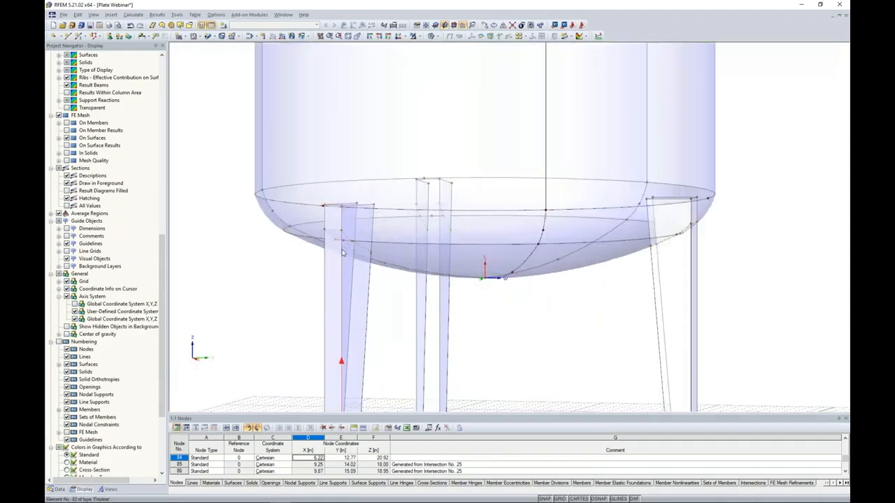
scroll(348, 250, "up", 1)
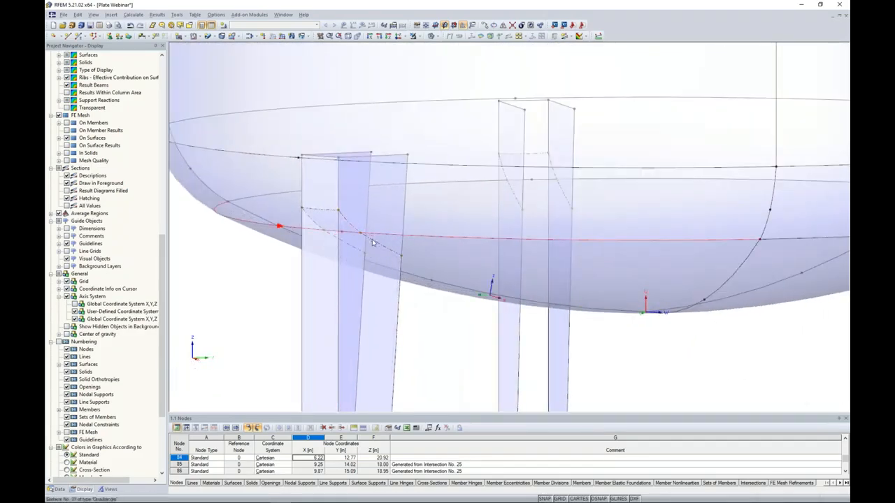
left_click(316, 226)
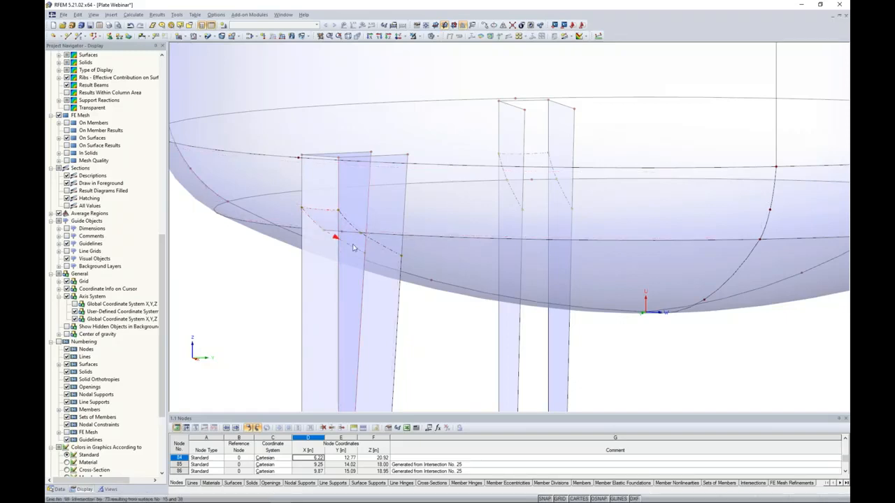
left_click(432, 36)
left_click(451, 44)
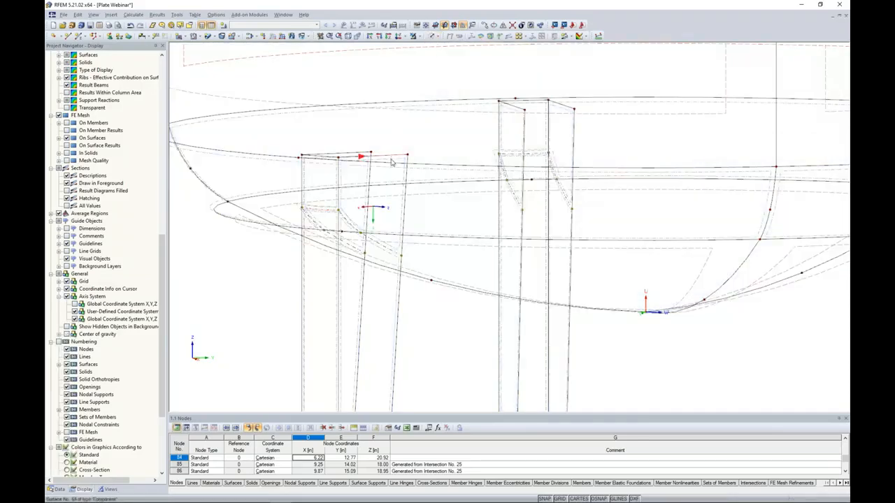
- Remove the surface components of all three legs that extend above the intersection lines inside the tank
scroll(311, 171, "up", 4)
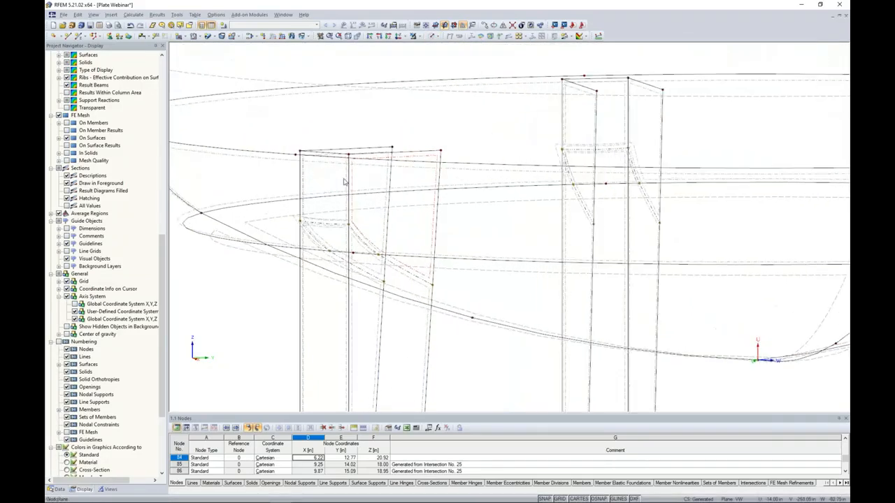
scroll(323, 203, "down", 1)
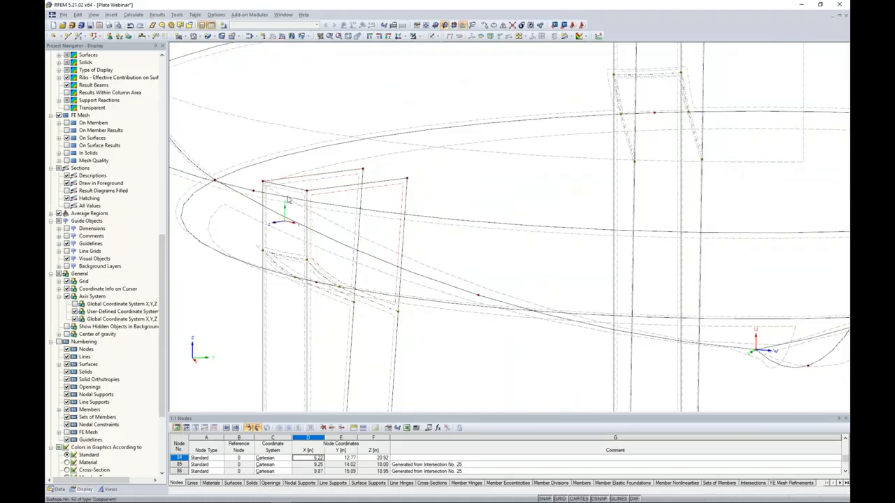
middle_click_drag(530, 142, 342, 236)
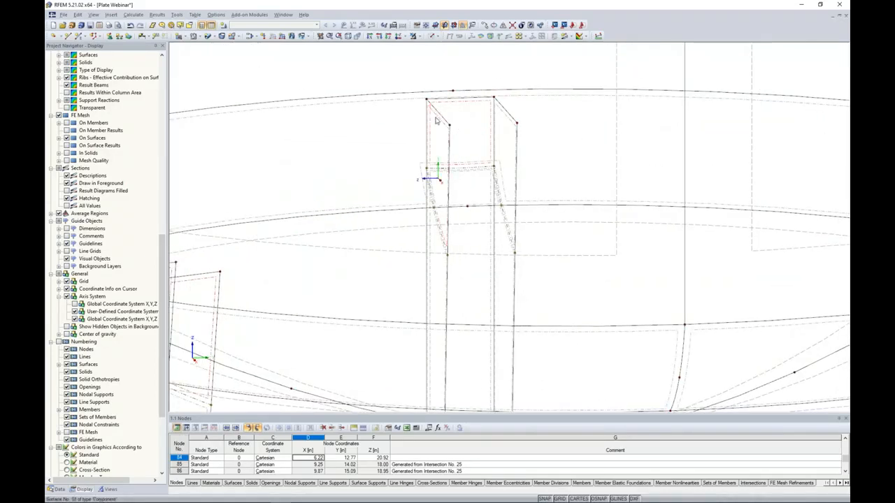
middle_click_drag(529, 147, 600, 202, "ctrl")
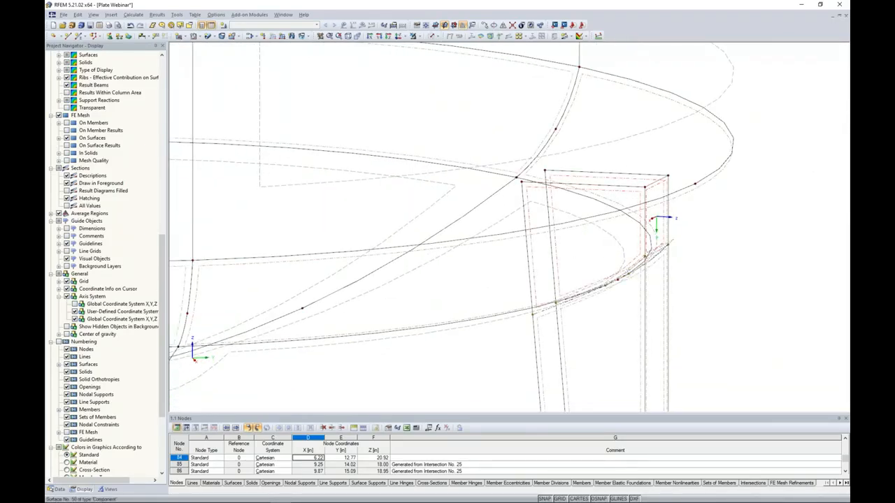
right_click(653, 190)
left_click(670, 210)
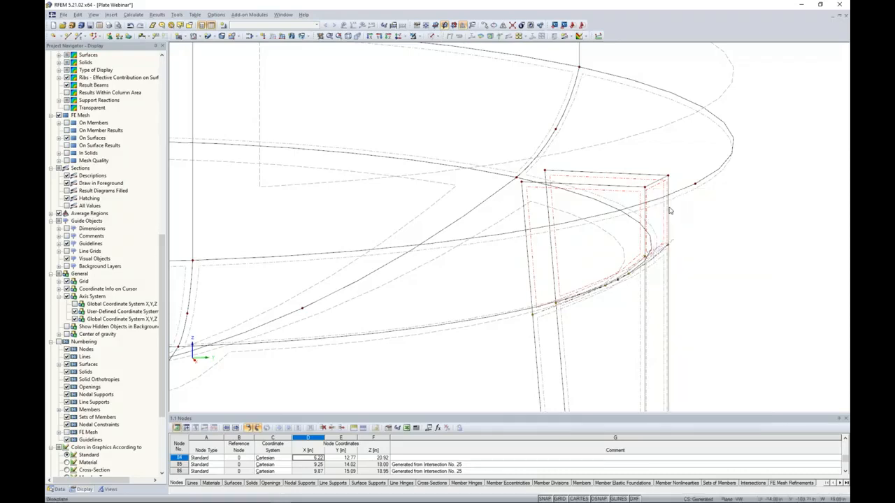
left_click(723, 219)
- Return the model to the solid transparent display and check the trimmed leg connections beneath the tank
scroll(722, 218, "down", 2)
scroll(722, 217, "down", 2)
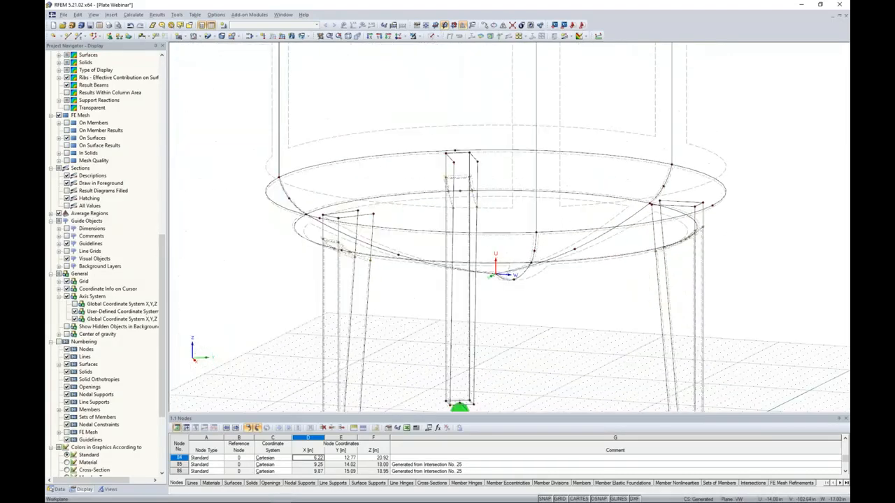
left_click(438, 36)
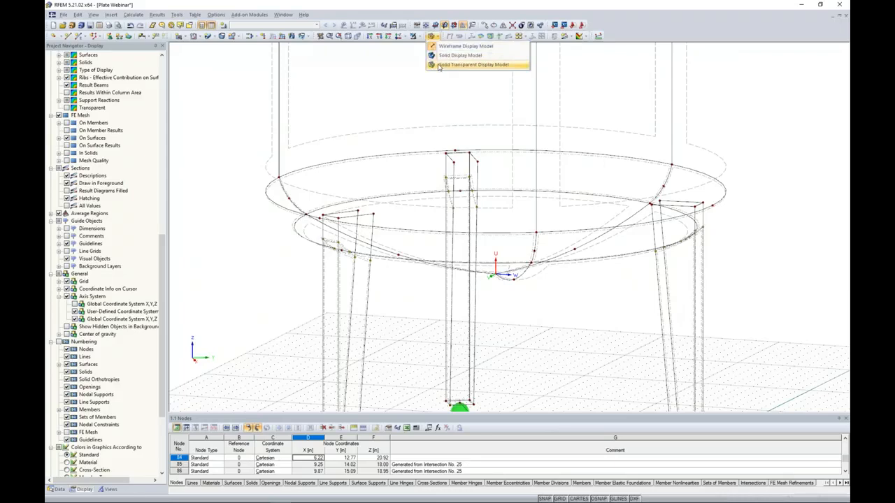
left_click(462, 65)
scroll(611, 287, "down", 2)
middle_click_drag(611, 287, 580, 256, "ctrl")
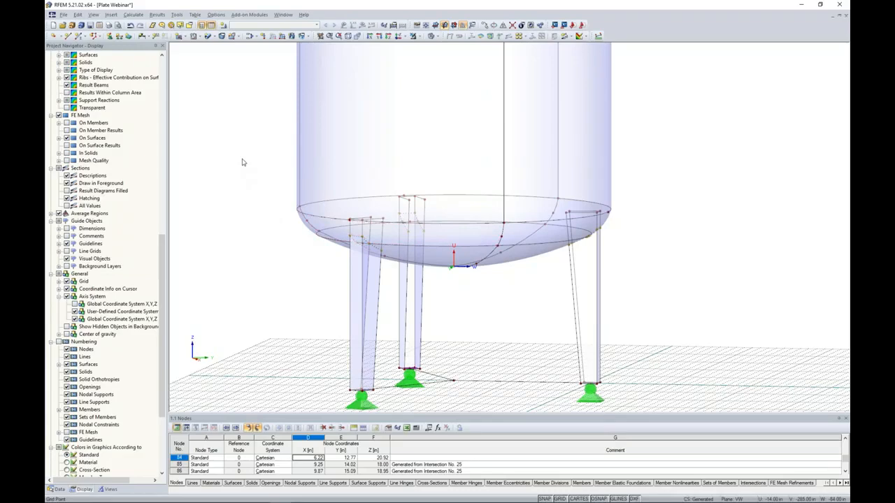
- Bring the whole tank into view and turn off the work plane grid
scroll(243, 162, "down", 2)
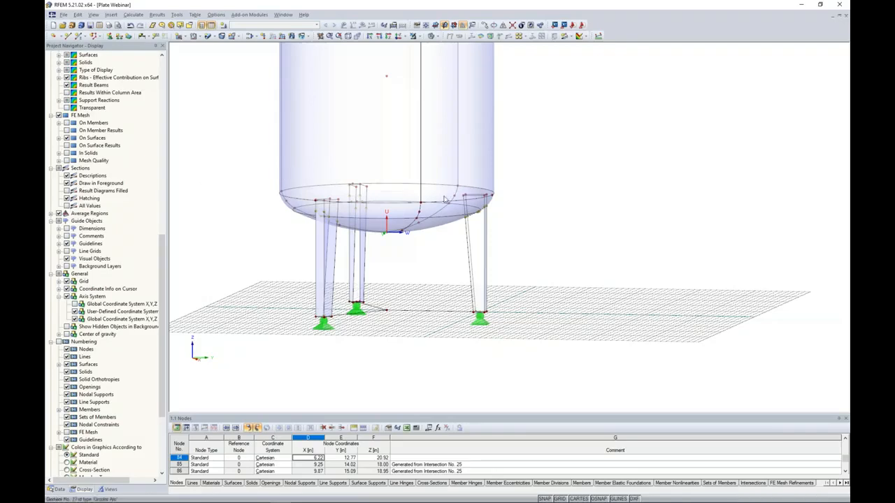
middle_click_drag(560, 228, 549, 283, "ctrl")
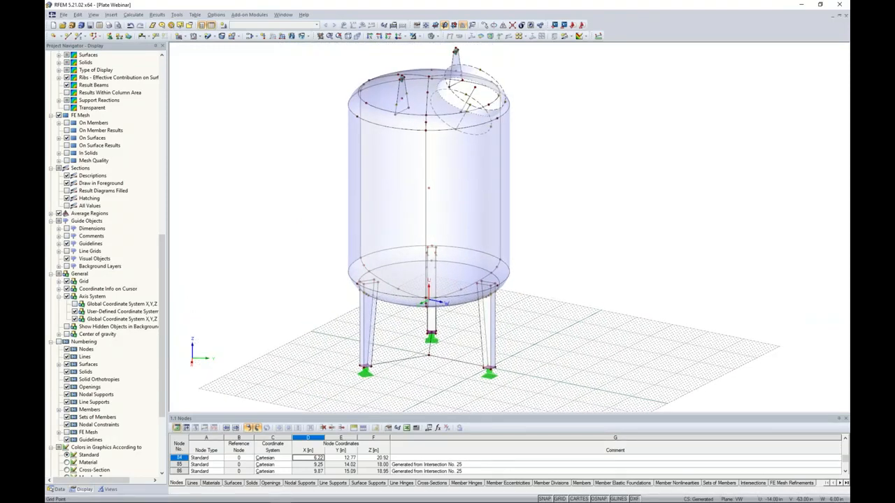
middle_click_drag(536, 254, 524, 188, "ctrl")
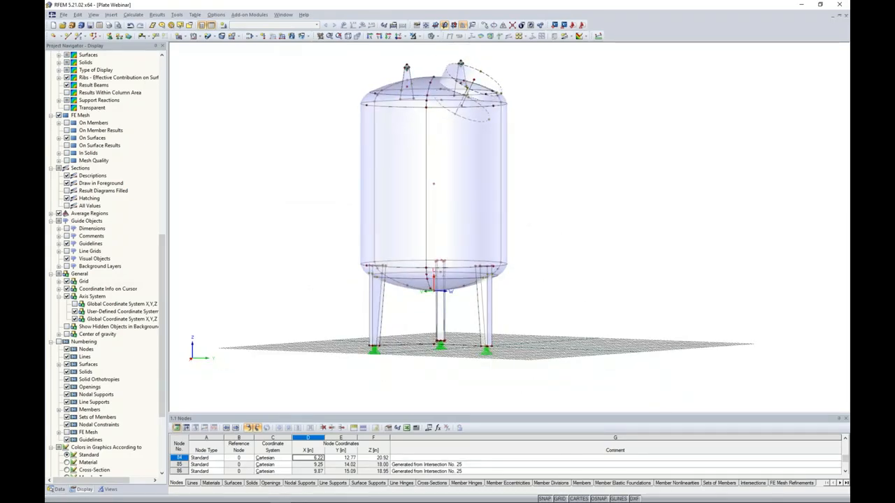
left_click(560, 499)
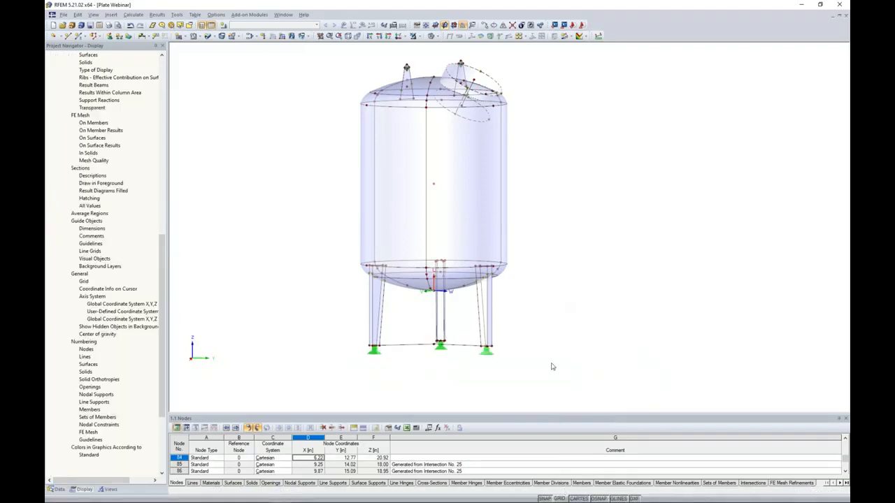
middle_click_drag(591, 202, 547, 275, "ctrl")
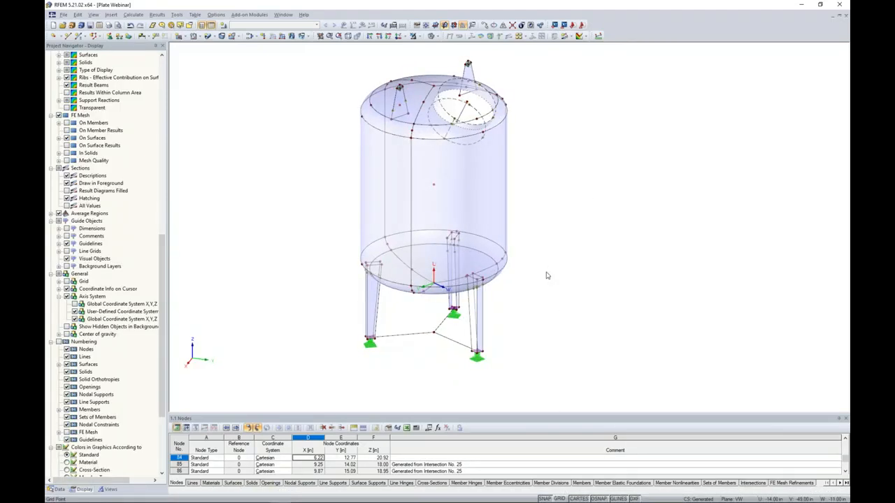
- Regenerate the FE mesh for the model from the FE mesh settings, keeping the target element length of 12.00 in
left_click(56, 490)
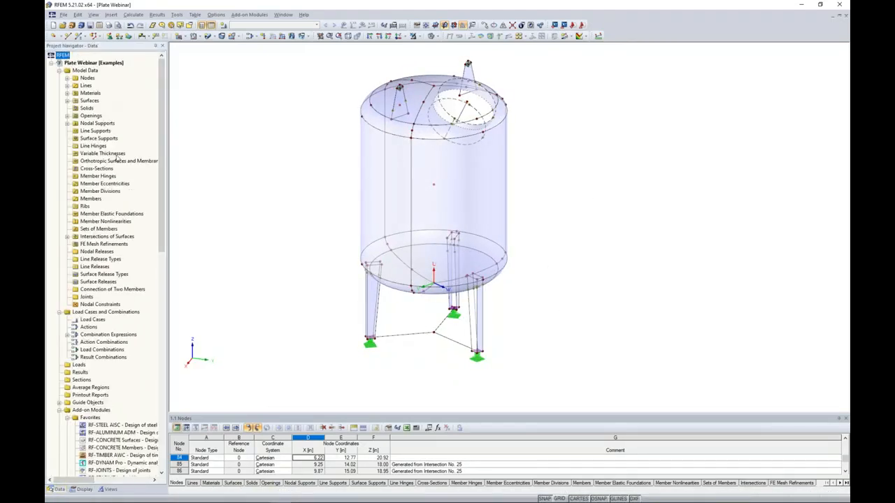
left_click(134, 15)
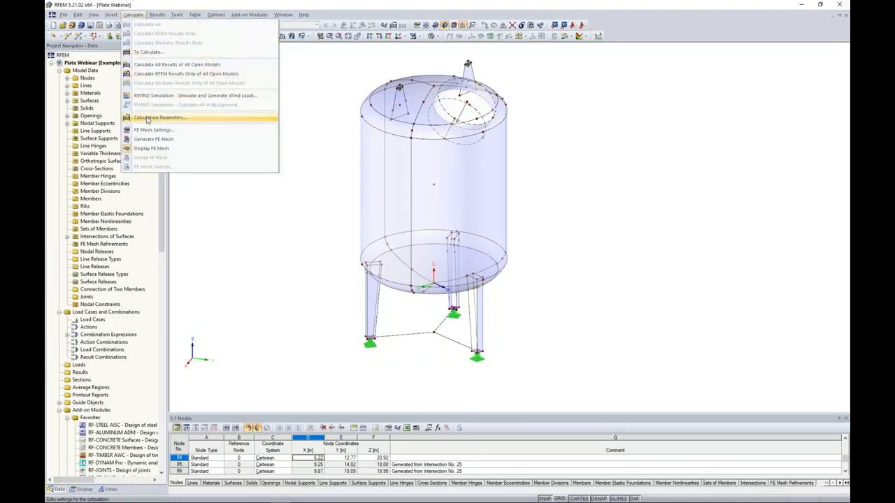
left_click(149, 130)
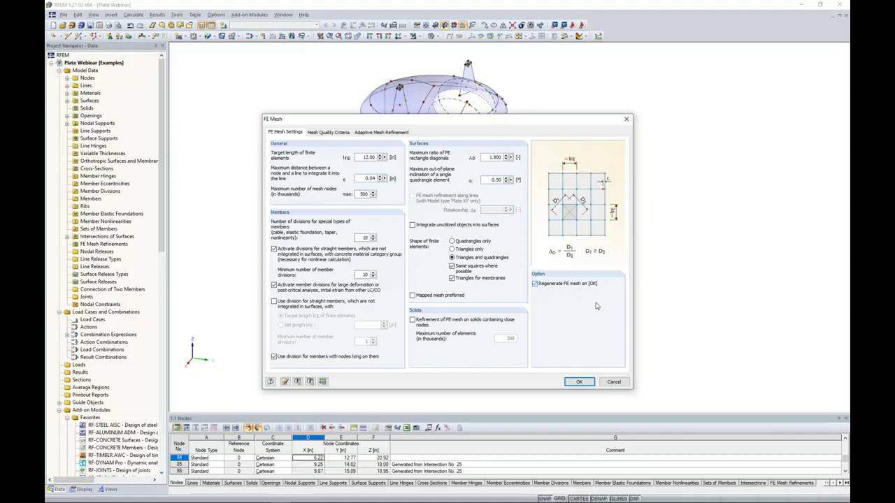
left_click(577, 382)
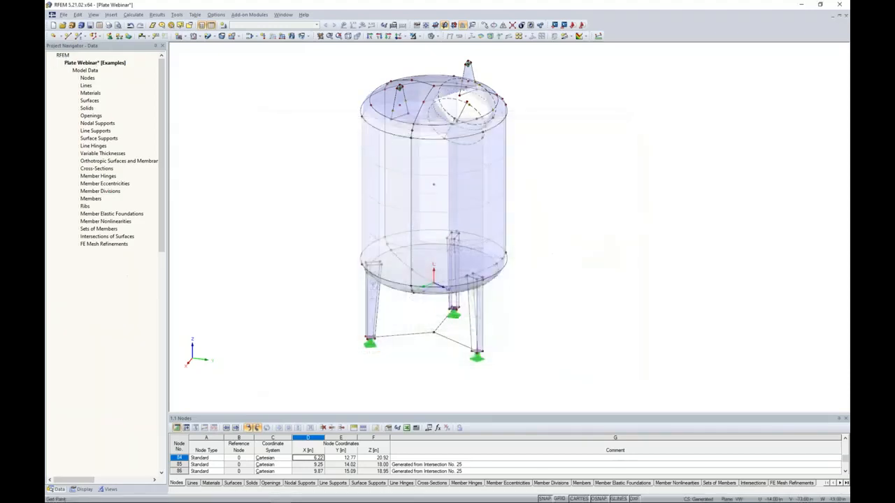
- Examine the generated FE mesh on the tank shell and around the leg connections in wireframe display
middle_click_drag(544, 259, 579, 232, "ctrl")
scroll(579, 231, "down", 1)
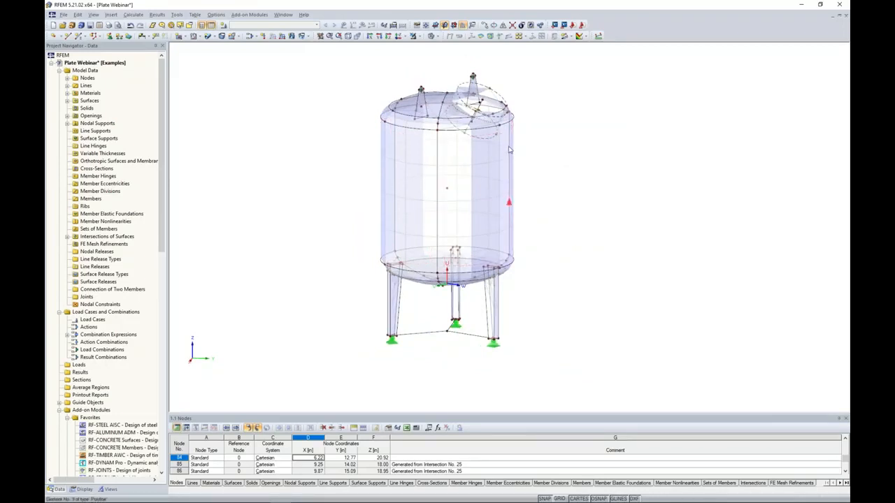
left_click(438, 36)
left_click(443, 46)
middle_click_drag(524, 176, 528, 174)
scroll(499, 228, "up", 6)
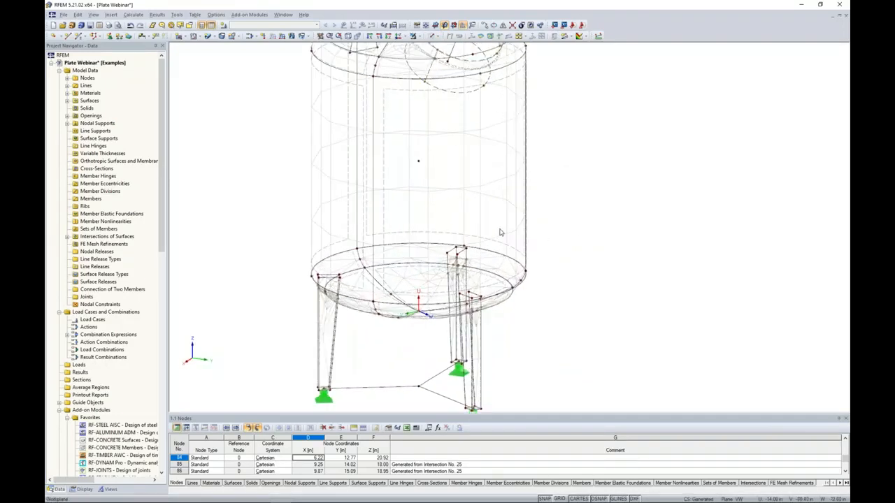
scroll(628, 244, "up", 1)
middle_click_drag(628, 243, 663, 248, "ctrl")
scroll(633, 223, "down", 4)
middle_click_drag(613, 160, 586, 200)
scroll(607, 182, "down", 1)
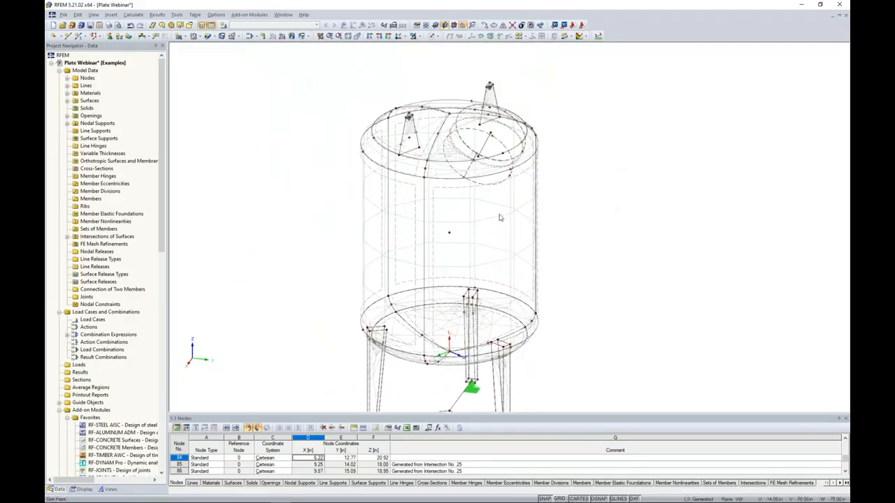
- Return to the solid transparent display and examine the FE mesh on the shell and around the angled top nozzle
left_click(431, 35)
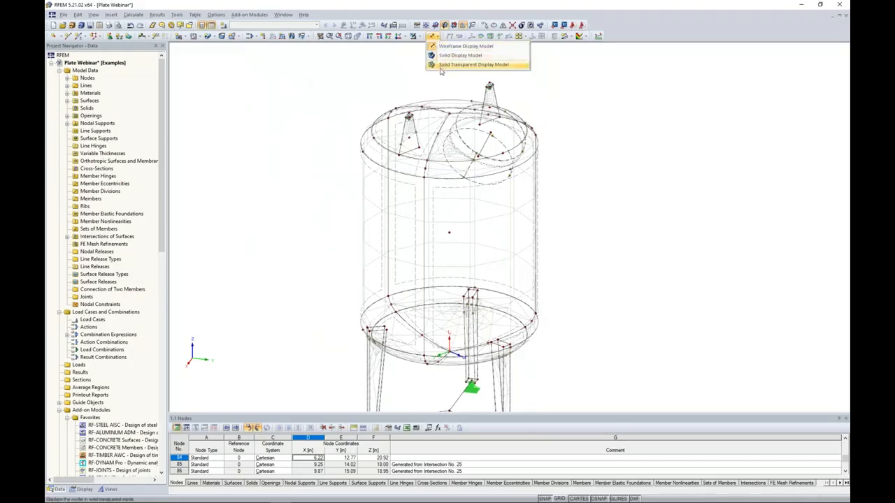
left_click(463, 62)
middle_click_drag(578, 170, 574, 185, "ctrl")
middle_click_drag(574, 185, 472, 204)
scroll(504, 166, "down", 1)
scroll(505, 190, "down", 1)
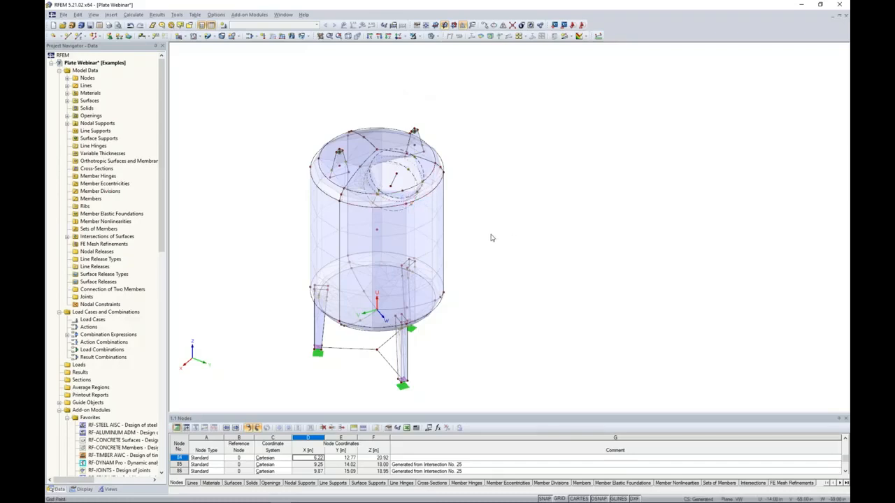
middle_click_drag(491, 238, 499, 207, "ctrl")
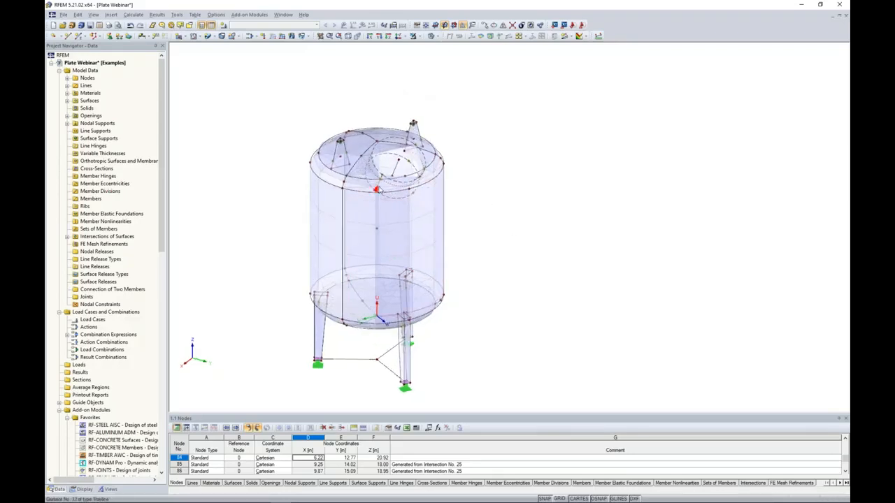
scroll(379, 190, "up", 4)
middle_click_drag(378, 189, 483, 124, "ctrl")
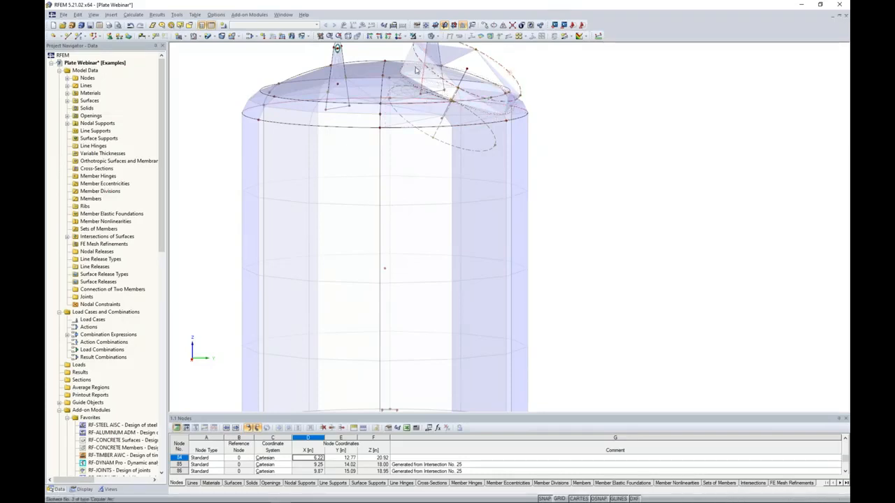
middle_click_drag(415, 66, 371, 138, "ctrl")
scroll(371, 138, "down", 2)
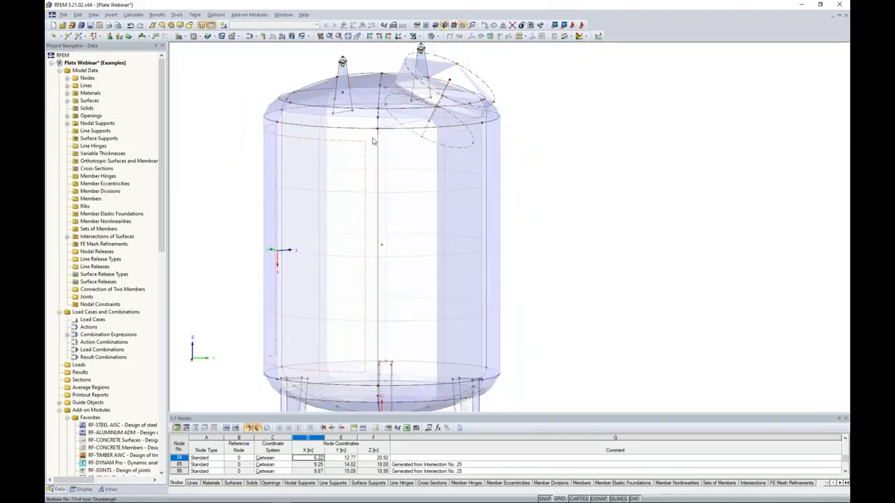
- Examine the tank's legs, supports and angled top nozzle from several viewing directions
middle_click_drag(372, 316, 456, 121)
scroll(382, 221, "up", 4)
scroll(382, 221, "up", 2)
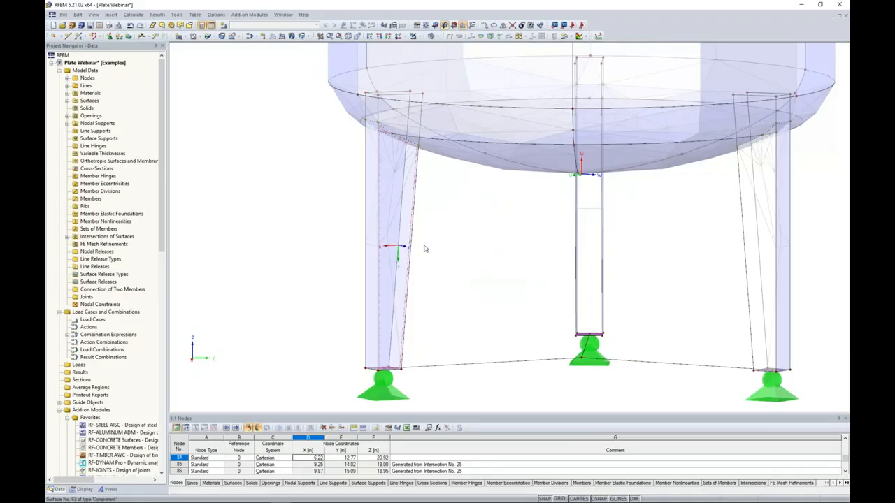
scroll(447, 230, "down", 5)
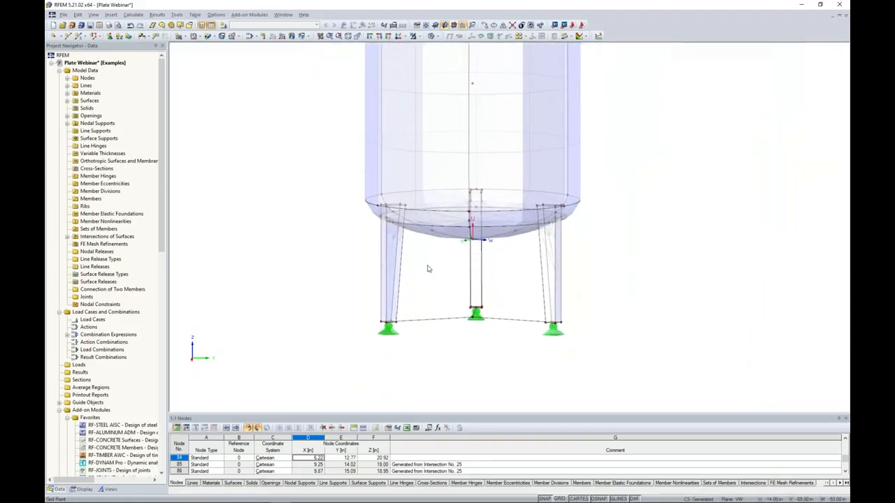
scroll(428, 268, "down", 3)
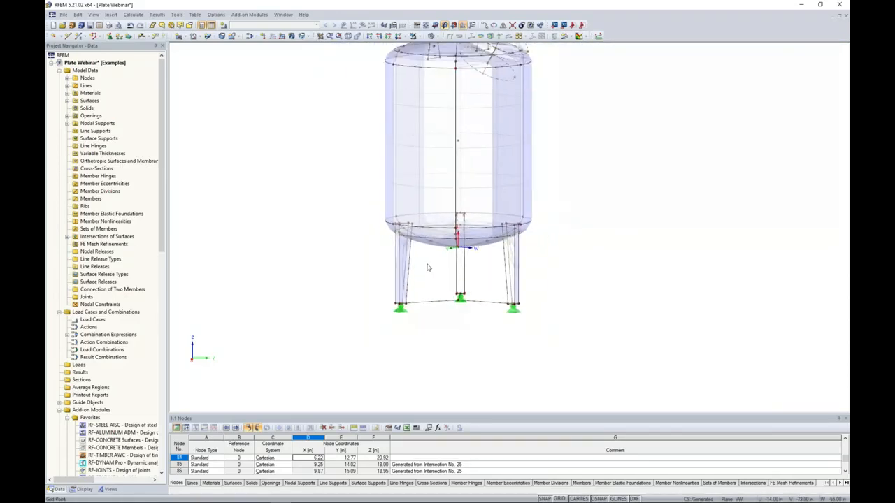
middle_click_drag(437, 272, 385, 314)
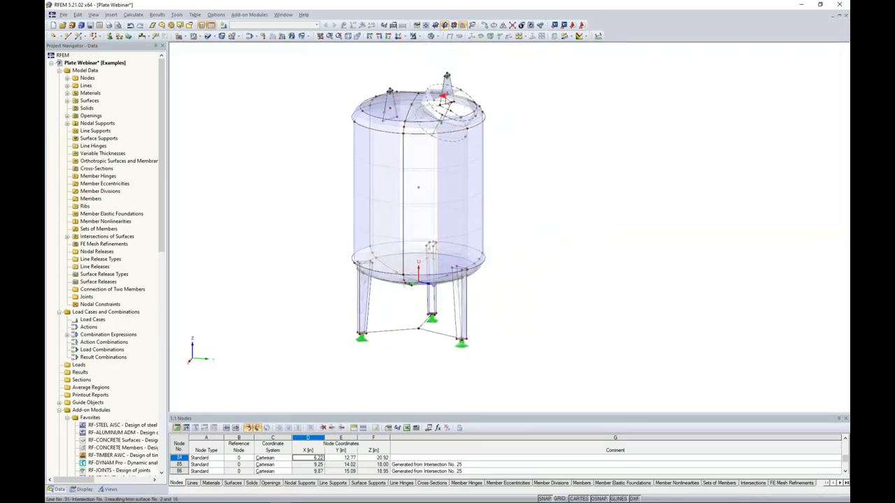
middle_click_drag(496, 142, 449, 162, "ctrl")
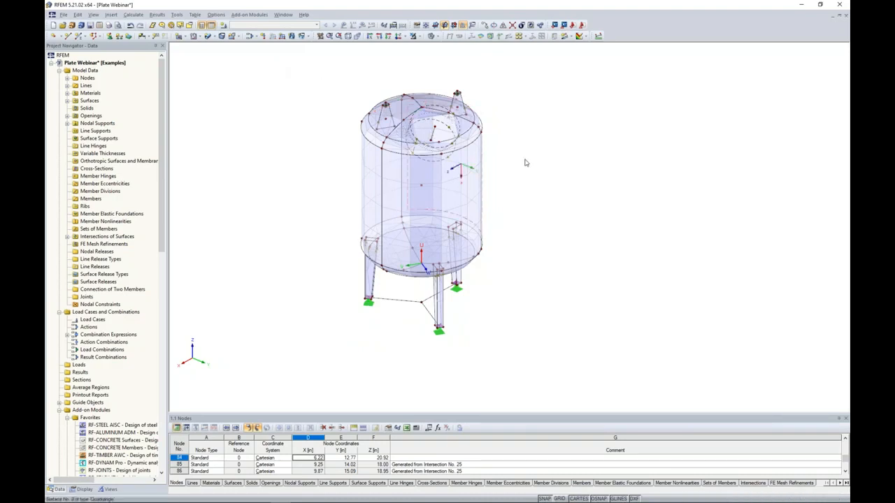
middle_click_drag(525, 163, 519, 189)
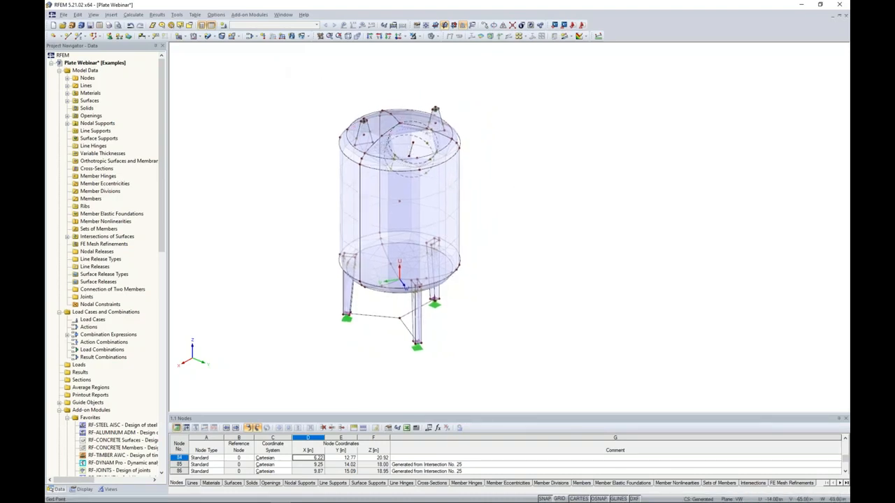
- Close the open end of the angled top nozzle with a rigid plane surface bounded by its outer circular line
left_click(183, 36)
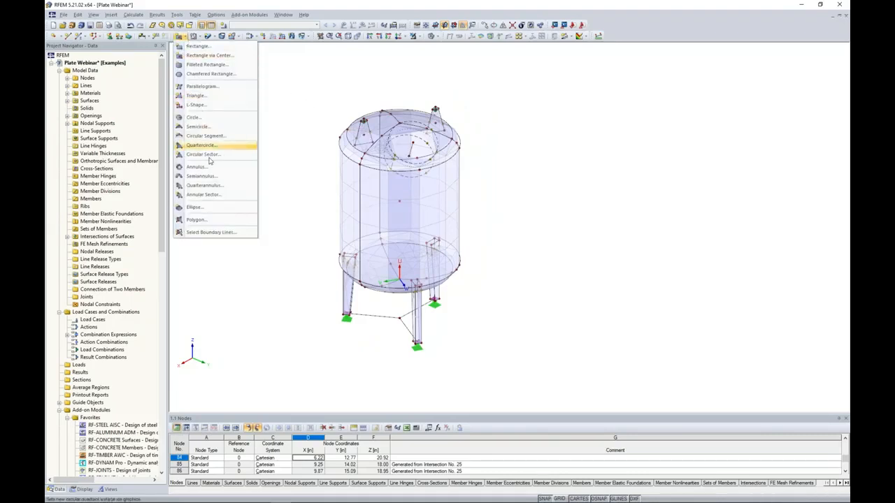
left_click(209, 232)
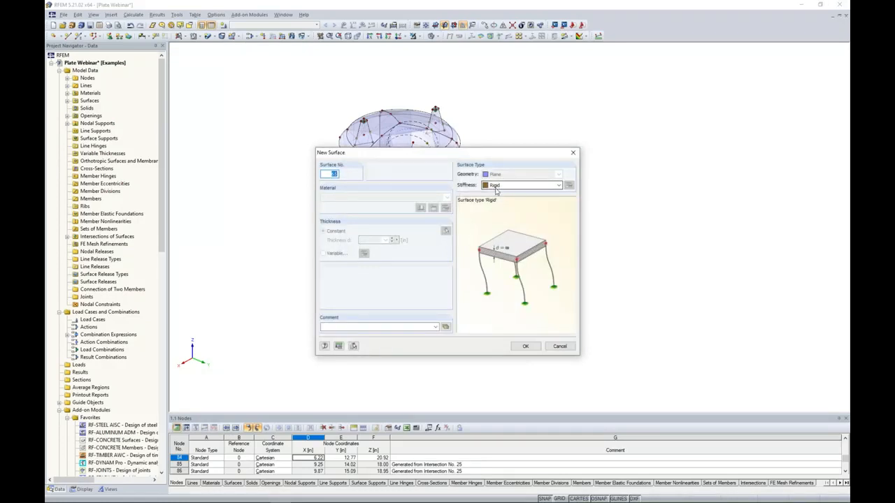
left_click(526, 347)
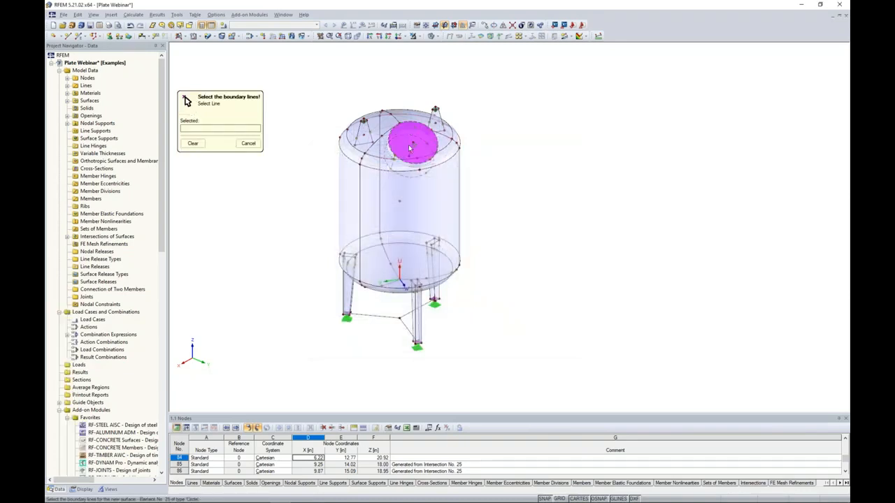
key("Escape")
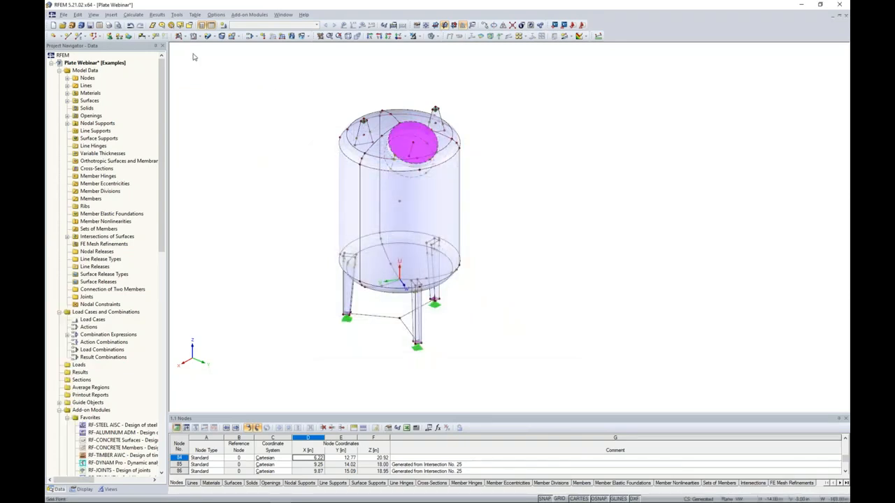
- Generate the FE mesh for the model with its new nozzle cover using the current mesh settings
left_click(133, 15)
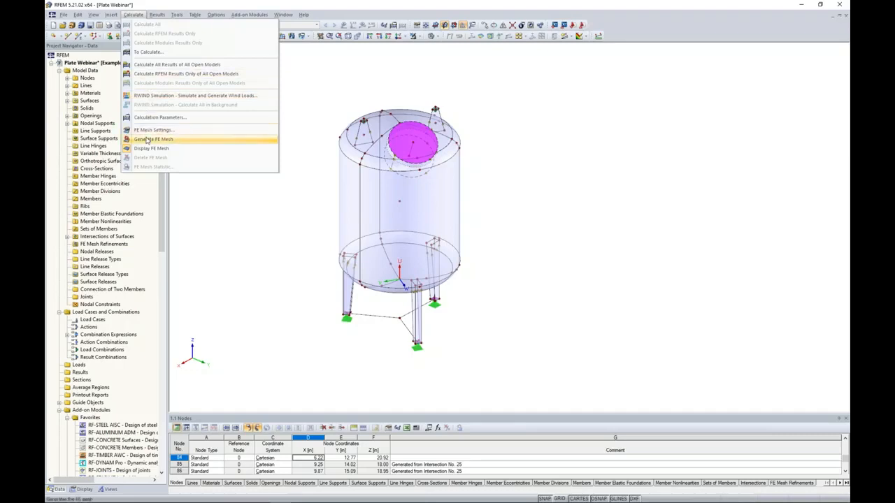
left_click(147, 140)
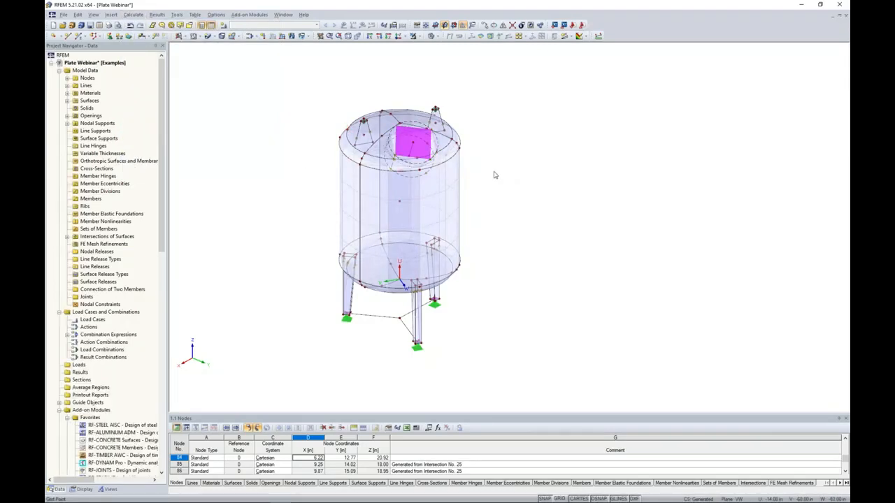
scroll(494, 175, "up", 3)
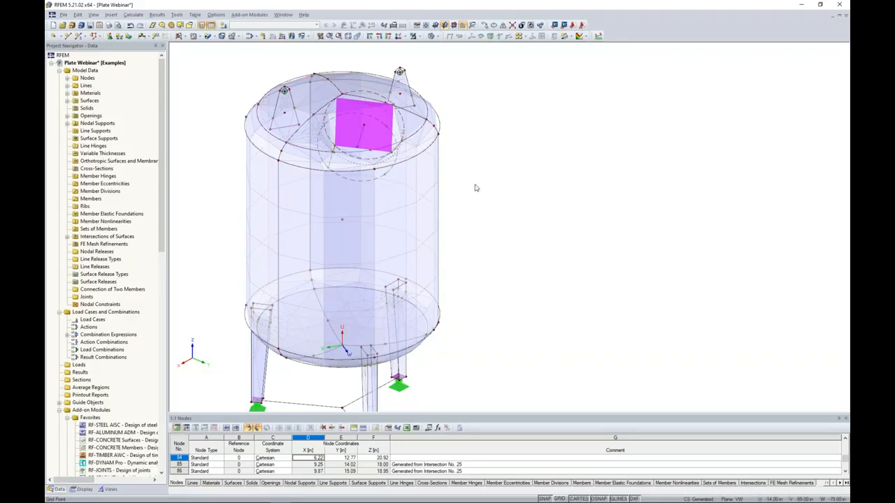
scroll(475, 188, "down", 1)
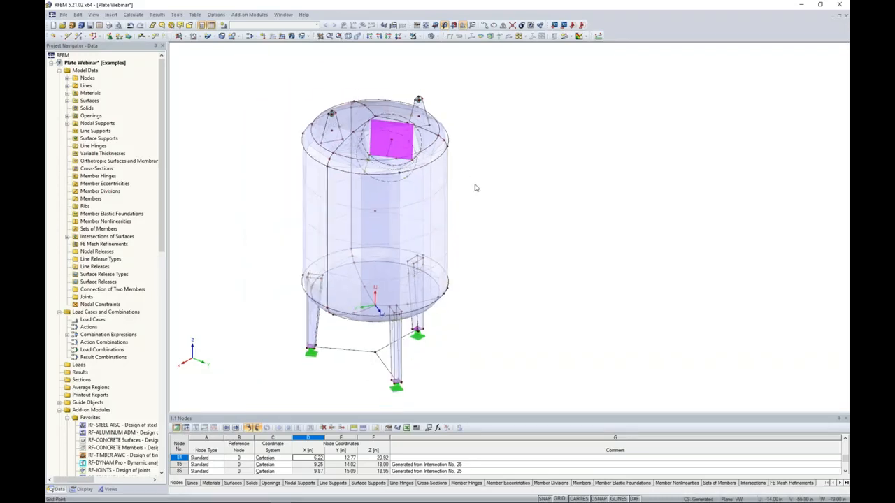
- Set the target length of finite elements to 2.0 in and regenerate the FE mesh
left_click(133, 14)
left_click(154, 130)
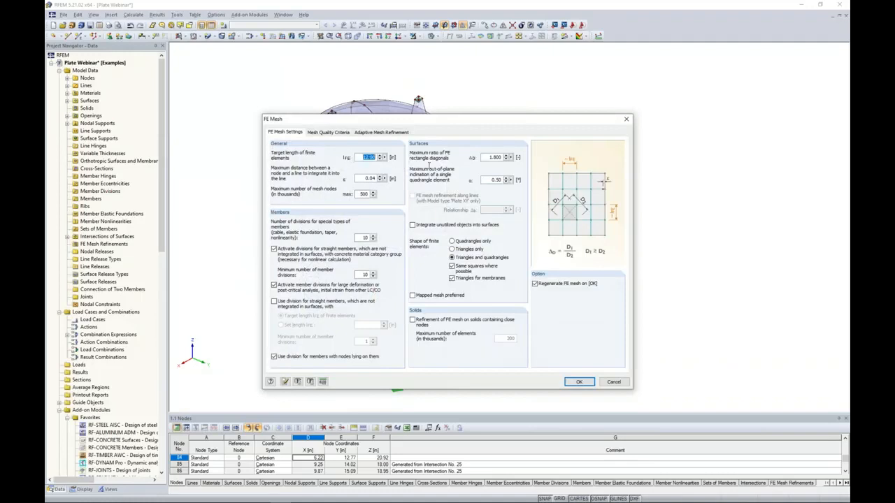
type("2.0")
key("Return")
- Examine the refined FE mesh on the tank shell, legs and nozzle cover from several viewing directions
middle_click_drag(521, 249, 583, 197, "ctrl")
middle_click_drag(542, 231, 584, 221)
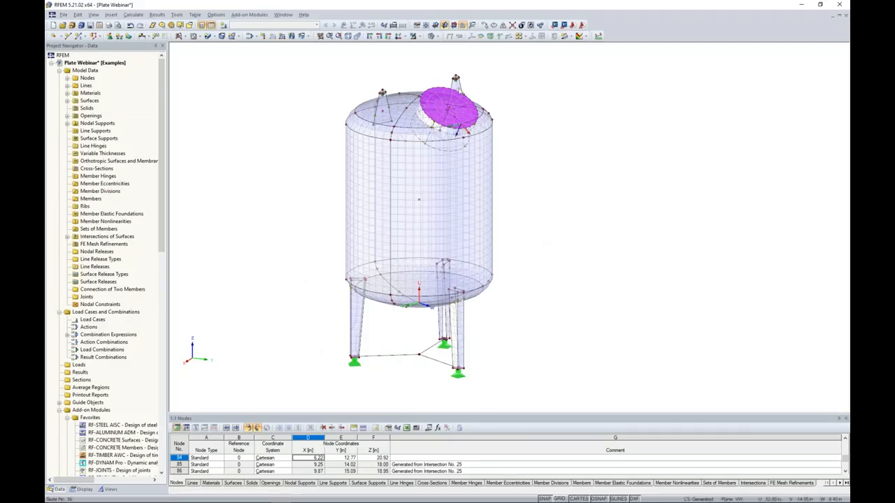
middle_click_drag(508, 122, 513, 157, "ctrl")
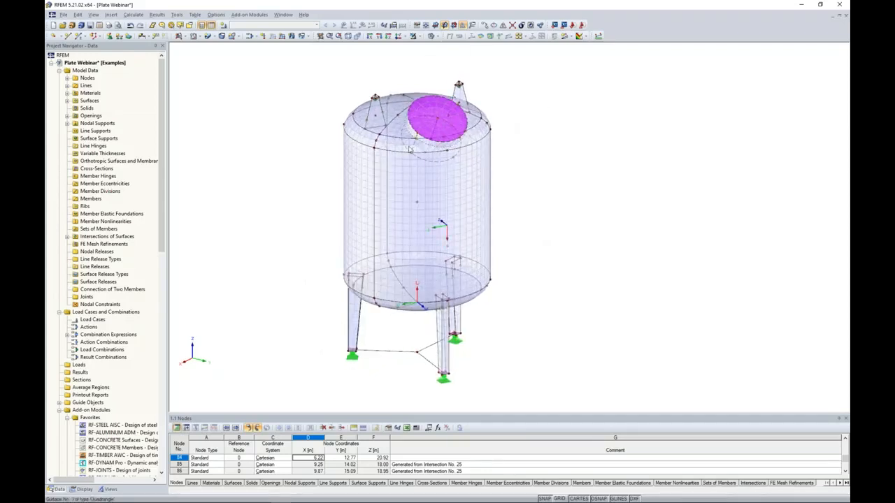
middle_click_drag(314, 194, 292, 188, "ctrl")
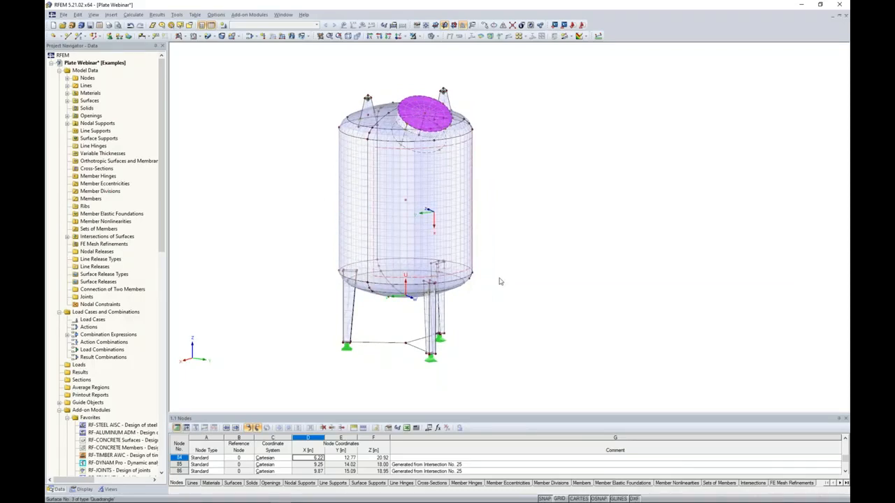
middle_click_drag(424, 214, 462, 173)
middle_click_drag(533, 260, 508, 297)
scroll(508, 296, "up", 1)
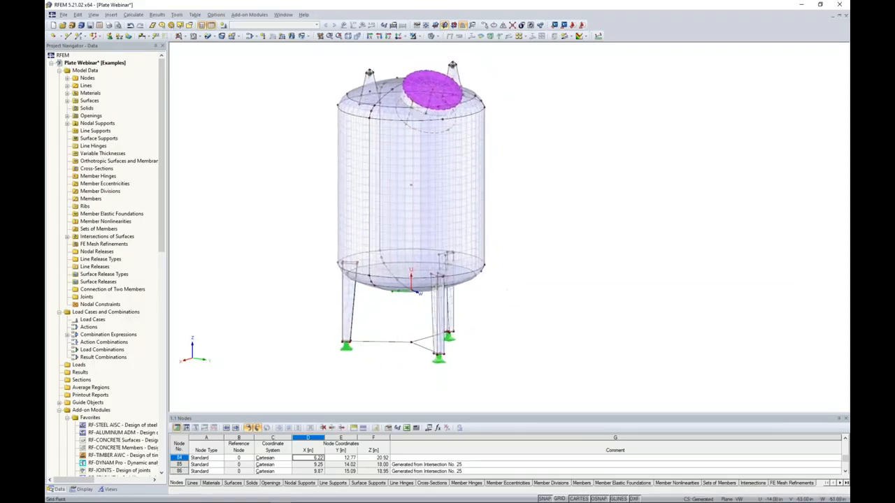
middle_click_drag(538, 178, 526, 206, "ctrl")
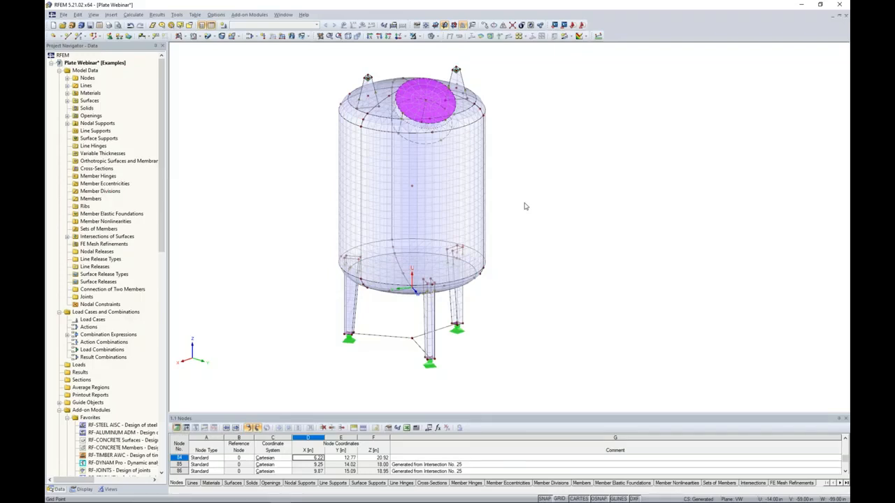
middle_click_drag(569, 184, 574, 207, "ctrl")
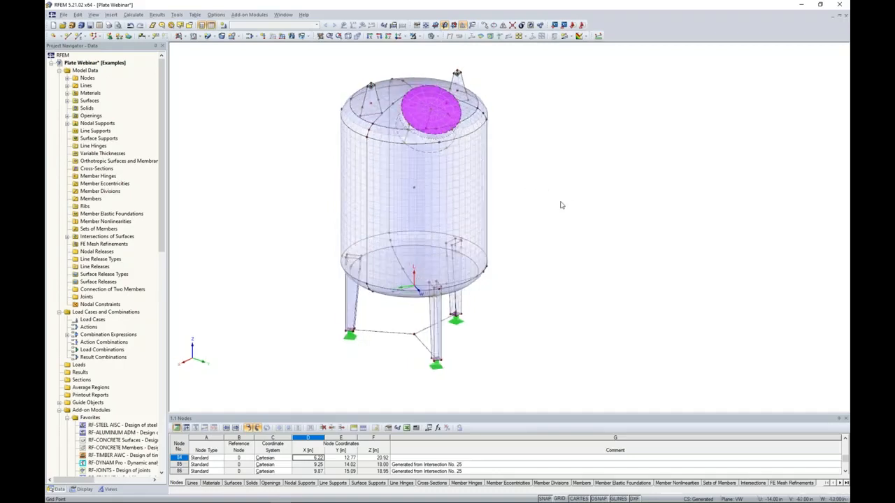
- Hide the rigid cover surface on the angled top nozzle to expose the nozzle's interior
left_click(420, 115)
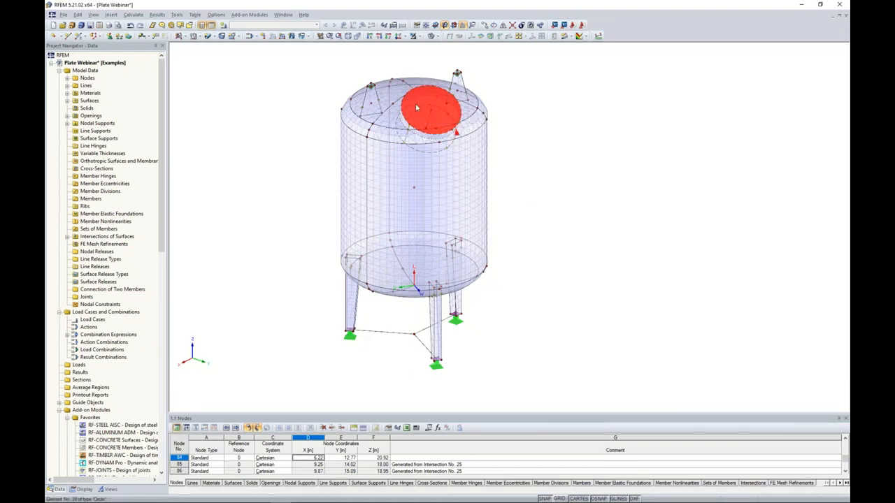
left_click(419, 36)
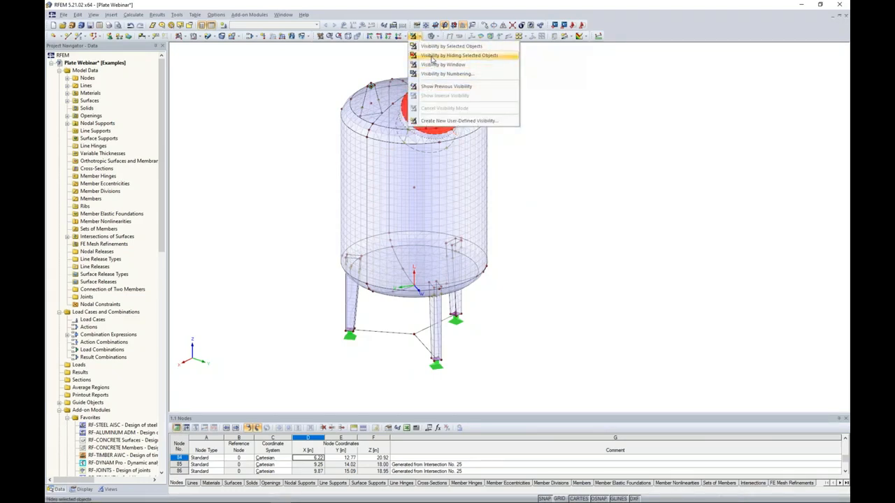
left_click(432, 57)
middle_click_drag(549, 144, 588, 160, "ctrl")
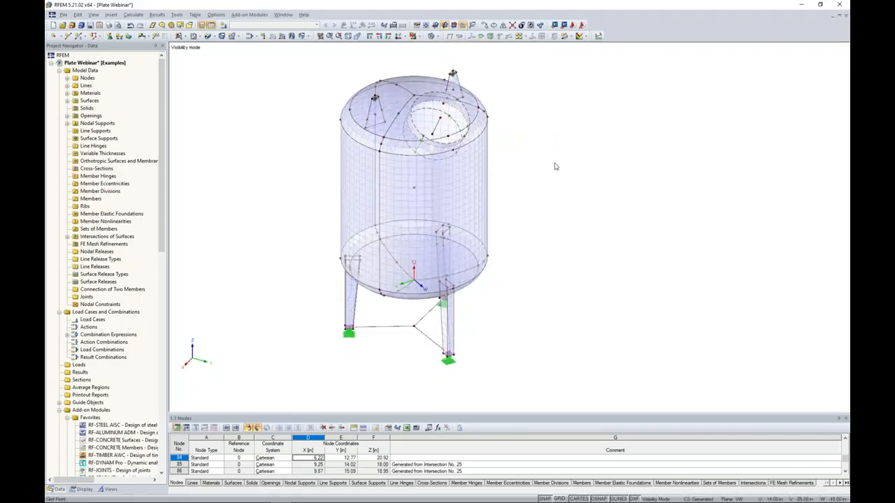
- Create an on-line node on the nozzle's axis line by distance, at 25% of the true length from the line end
scroll(453, 131, "up", 5)
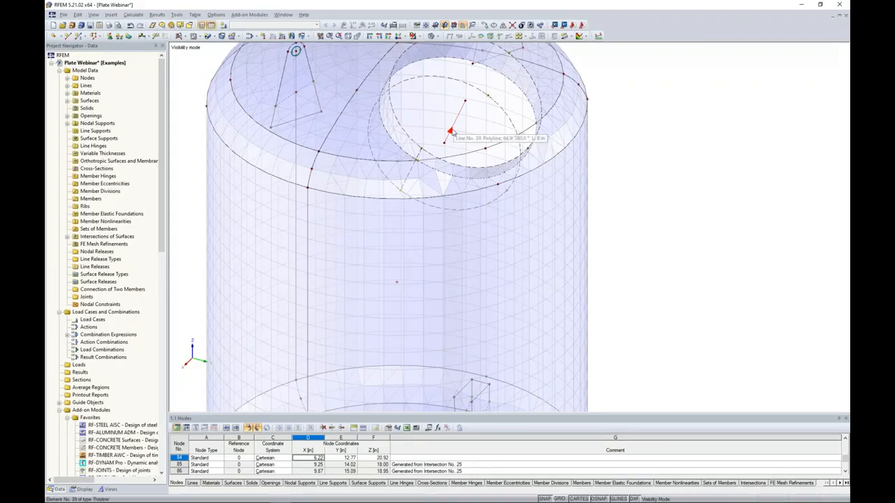
middle_click_drag(437, 153, 418, 204)
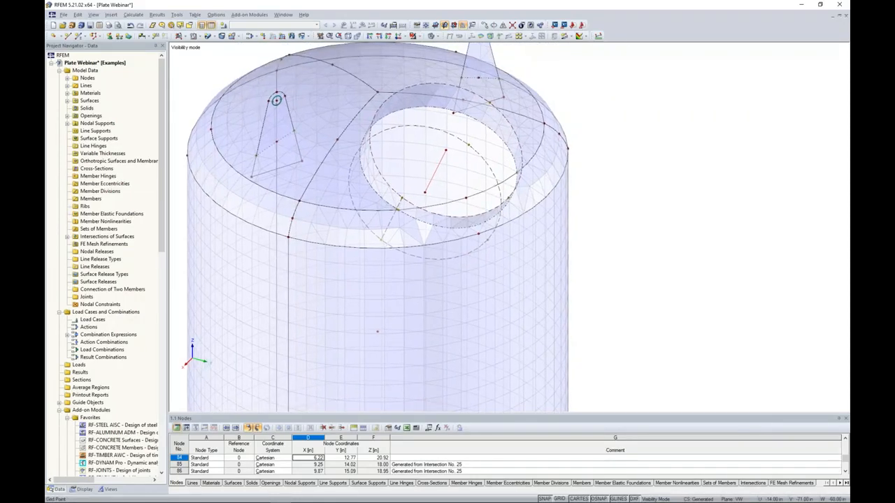
right_click(441, 167)
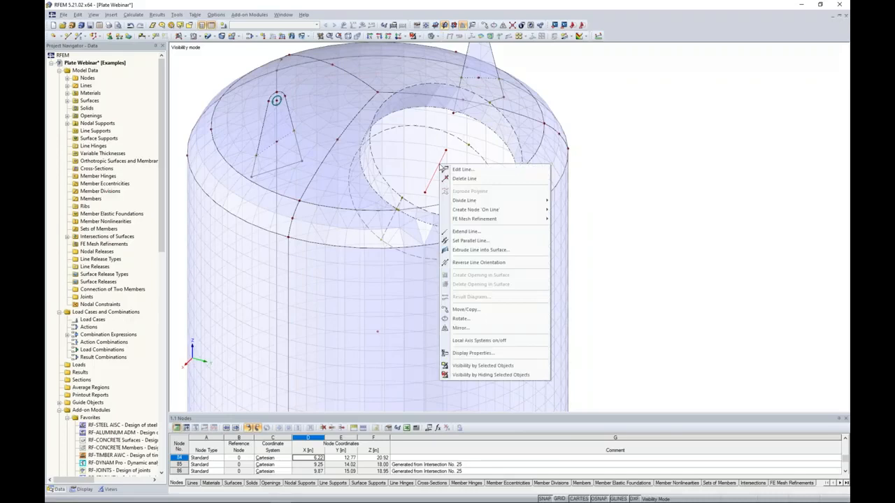
mouse_move(477, 211)
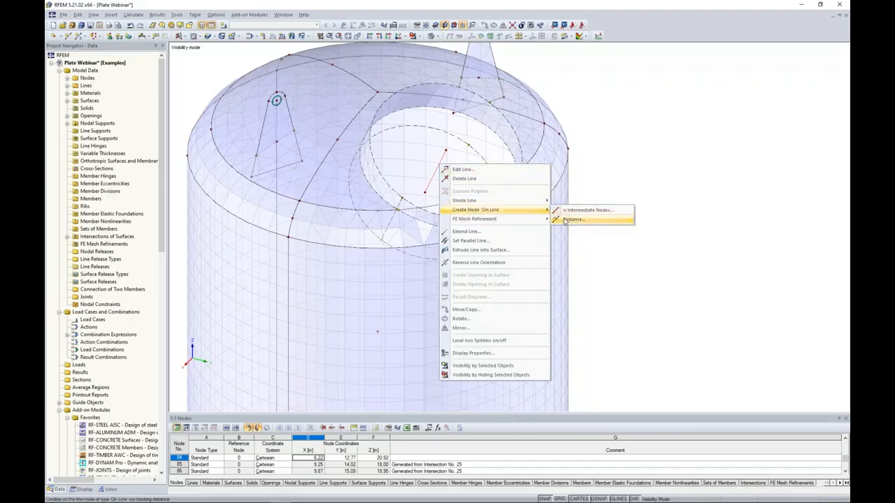
left_click(572, 220)
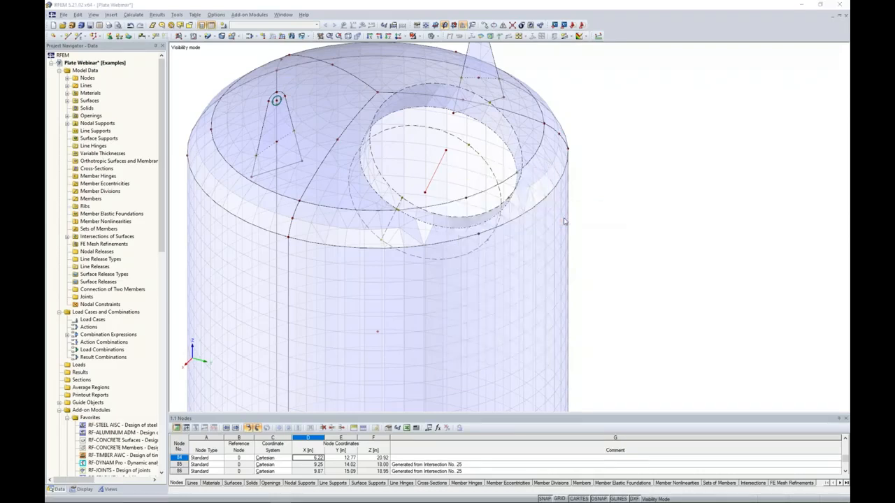
left_click_drag(512, 276, 554, 279)
type("25")
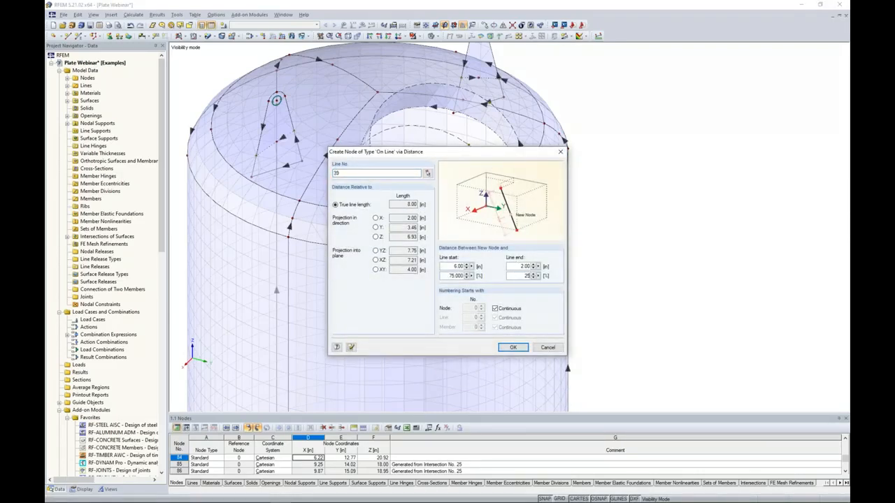
left_click(512, 347)
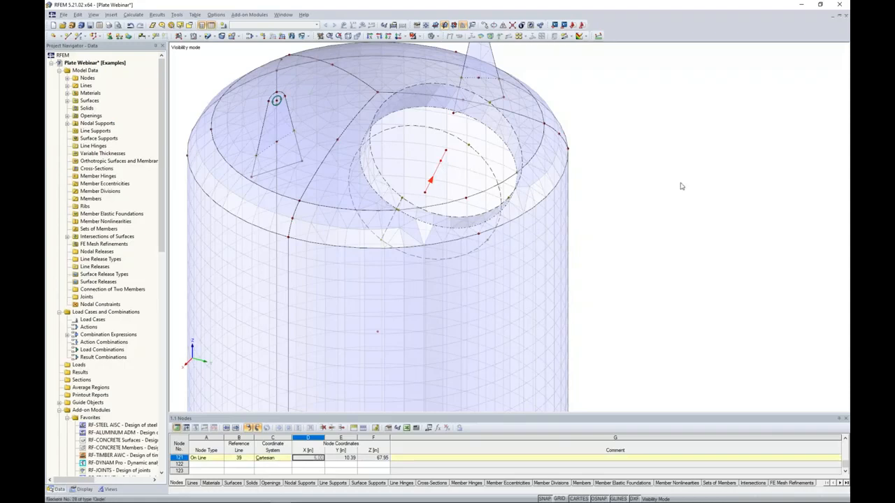
- Add a circular FE mesh refinement at the nozzle's axis node with radius 12 in, inner target length 0.3 in and outer 0.7 in
right_click(442, 163)
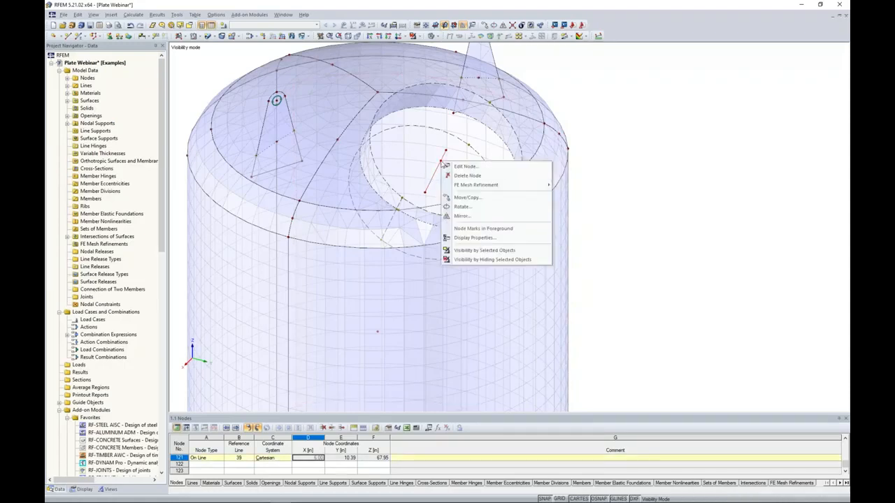
mouse_move(469, 188)
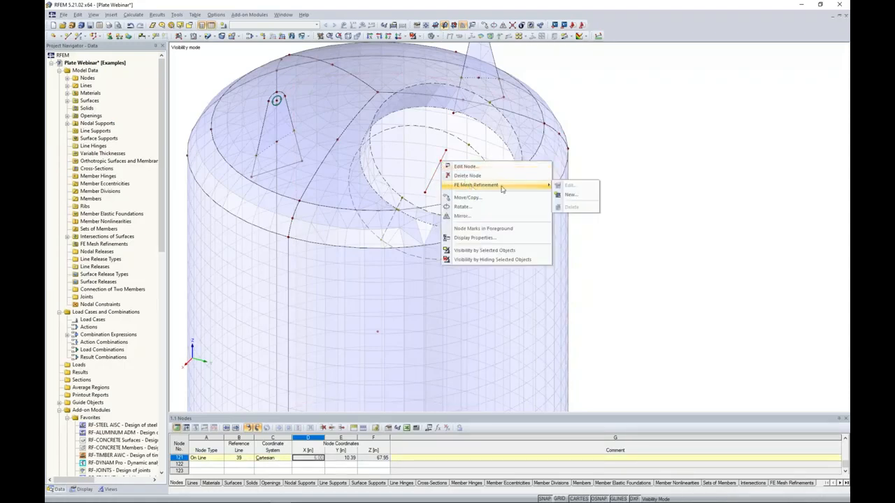
left_click(570, 195)
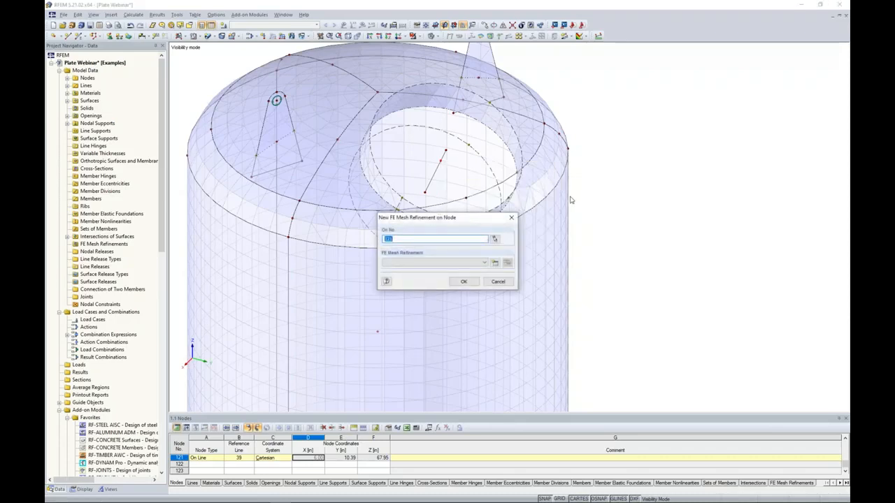
left_click(495, 264)
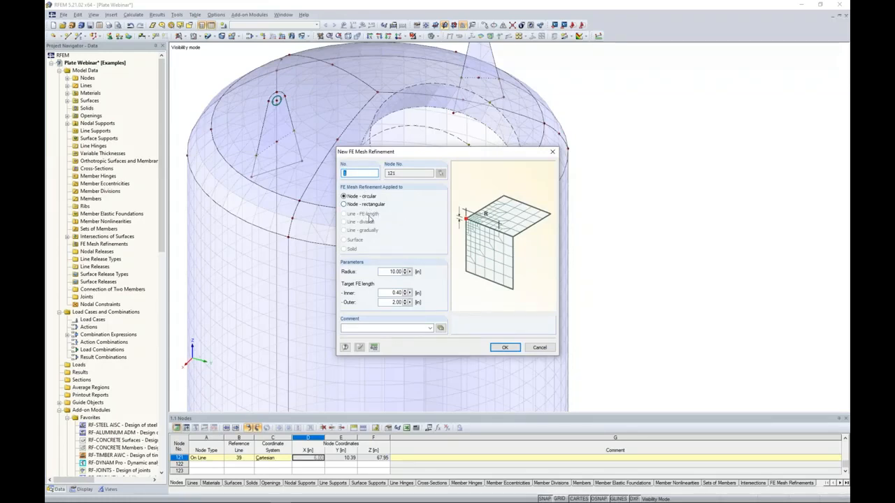
double_click(388, 272)
type("12")
double_click(395, 293)
key("Tab")
type("0.7")
left_click(505, 348)
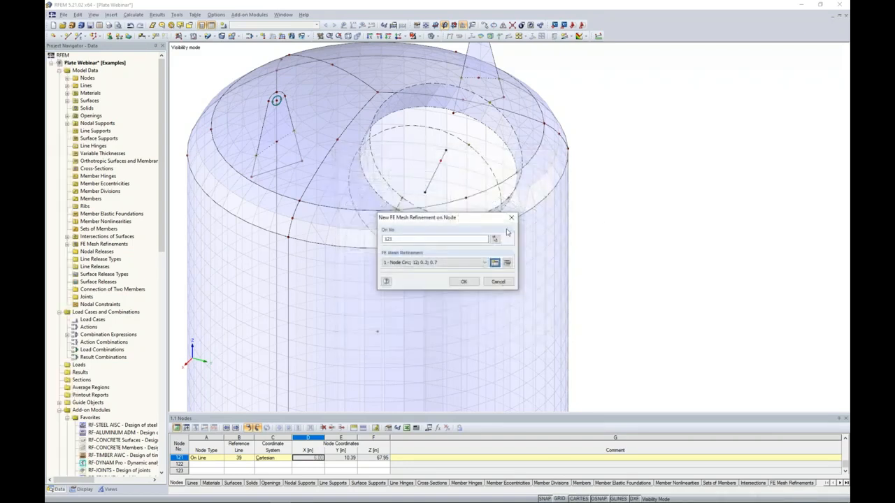
left_click(468, 285)
- Regenerate the FE mesh and check the refined elements around the angled top nozzle opening
middle_click_drag(487, 240, 605, 239, "ctrl")
middle_click_drag(572, 186, 702, 236, "ctrl")
scroll(703, 237, "down", 3)
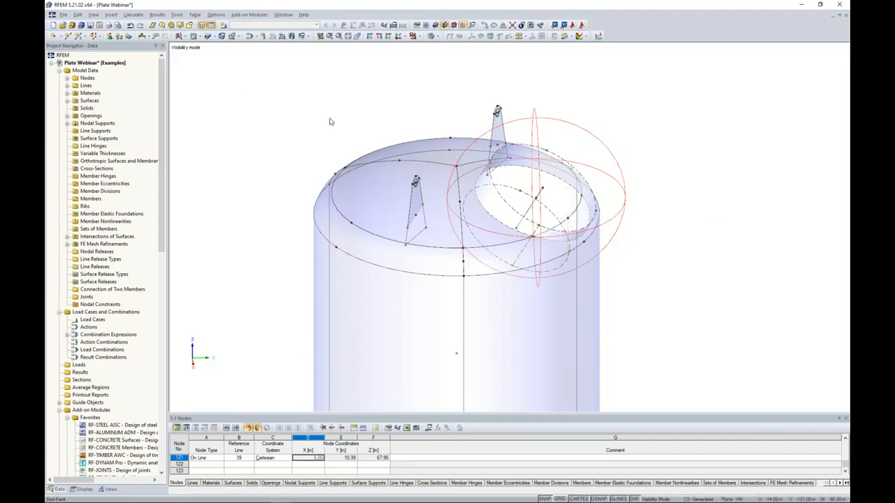
left_click(133, 14)
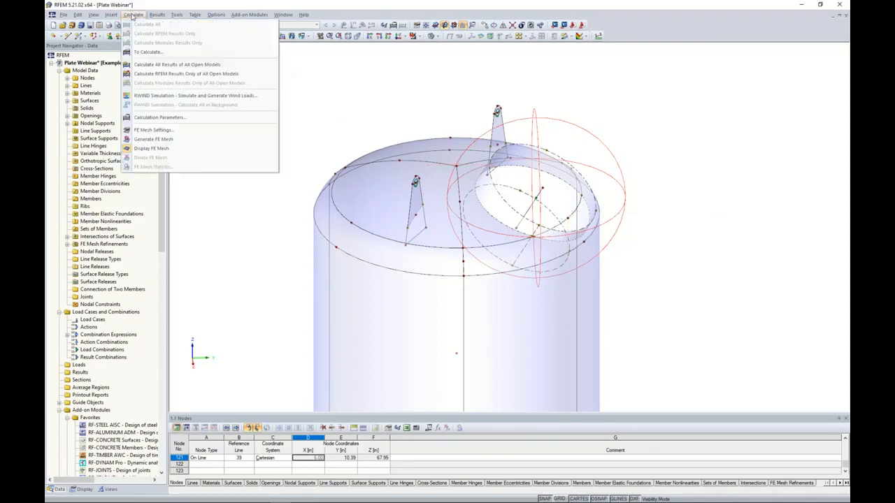
left_click(147, 139)
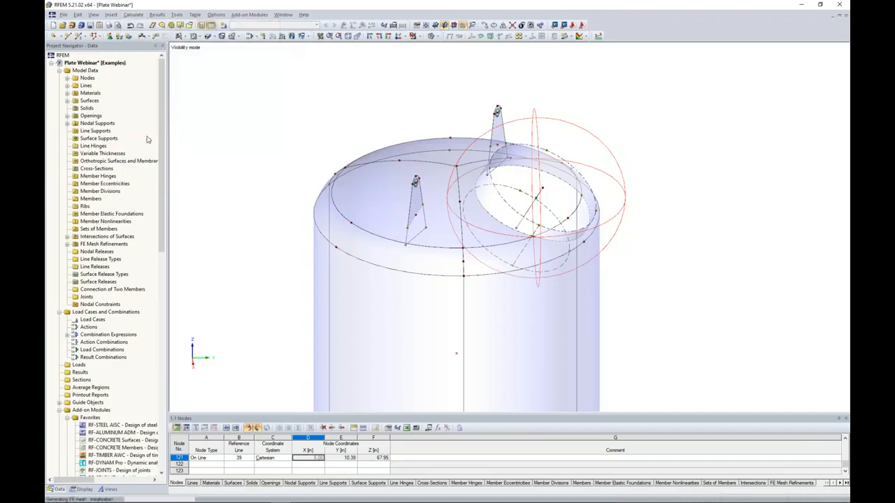
middle_click_drag(603, 275, 525, 304, "ctrl")
scroll(524, 302, "up", 2)
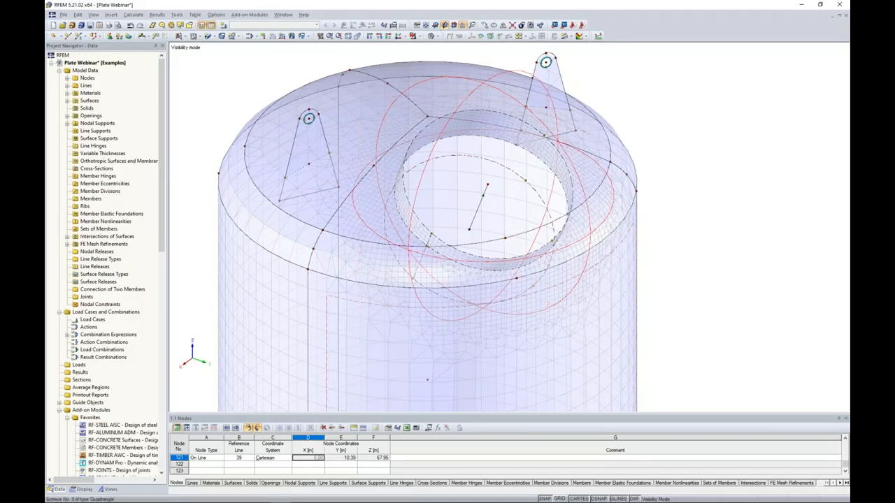
middle_click_drag(479, 300, 474, 240)
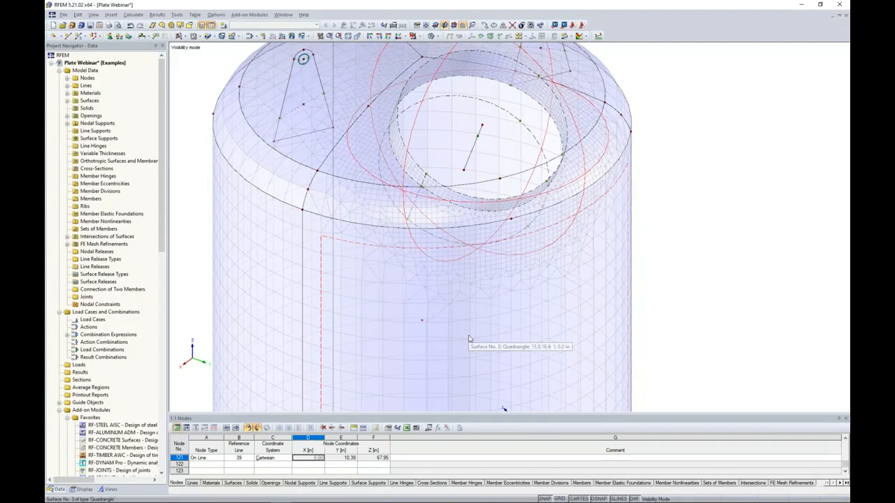
scroll(447, 240, "down", 2)
middle_click_drag(448, 241, 625, 248, "ctrl")
- Add a circular FE mesh refinement at both lifting lugs' hole-center nodes with radius 8 in and inner target length 0.1 in
scroll(391, 136, "up", 7)
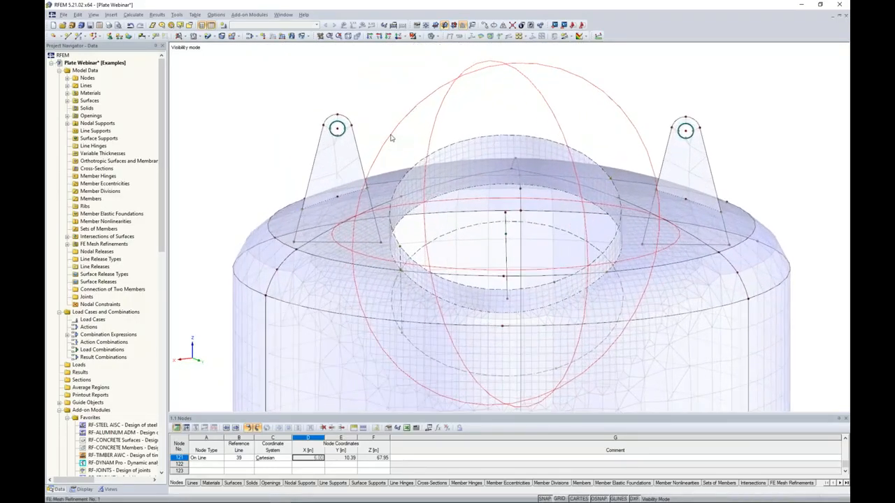
left_click(333, 129)
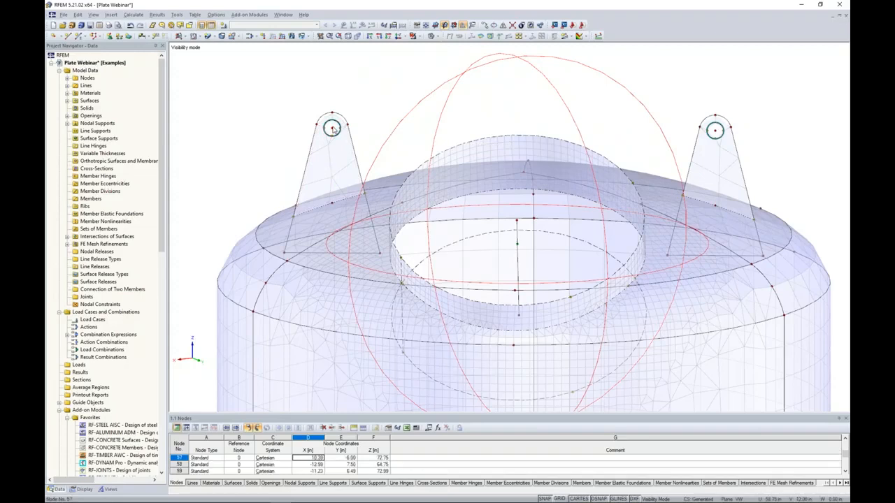
left_click(716, 131)
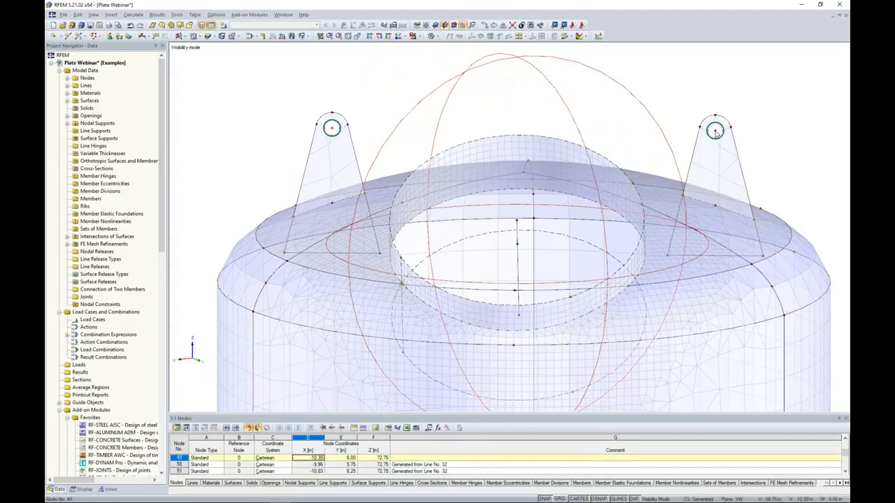
right_click(715, 132)
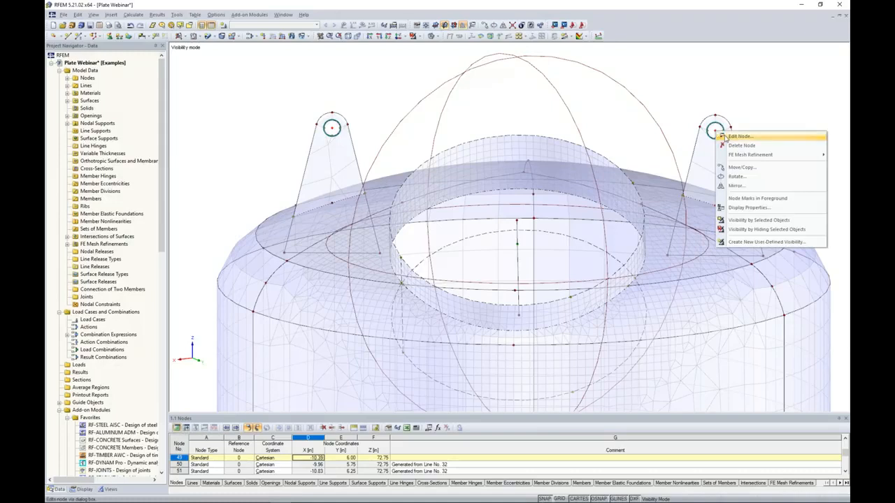
left_click(700, 166)
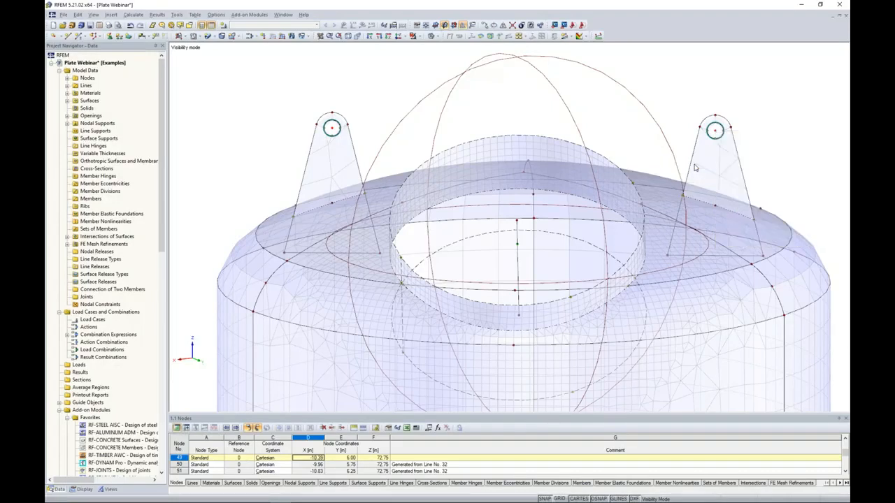
key("Return")
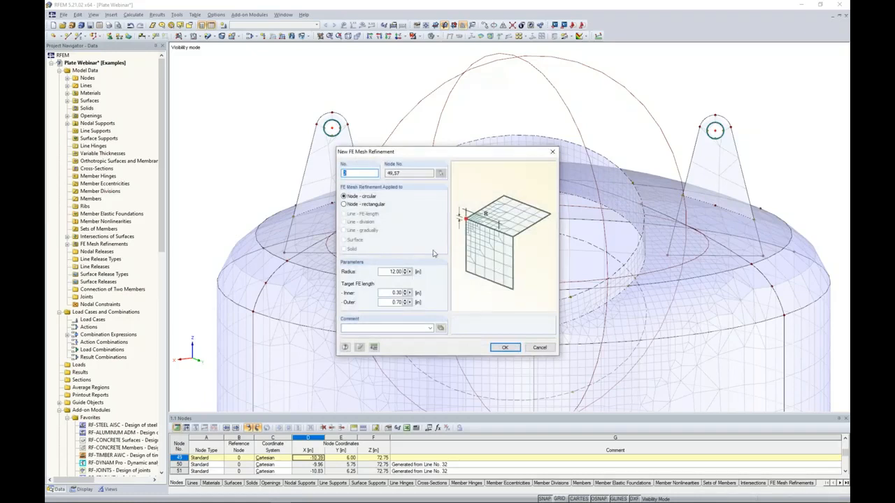
double_click(390, 271)
type("8")
double_click(390, 294)
type("0")
left_click(505, 347)
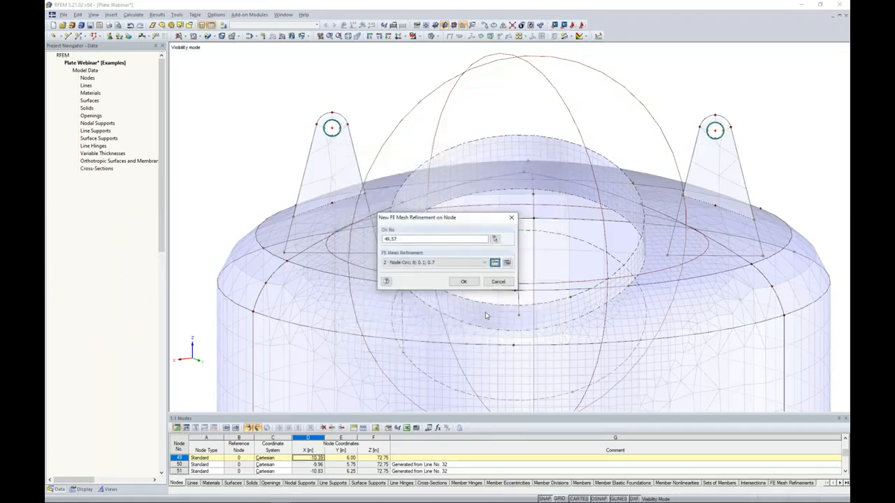
left_click(465, 282)
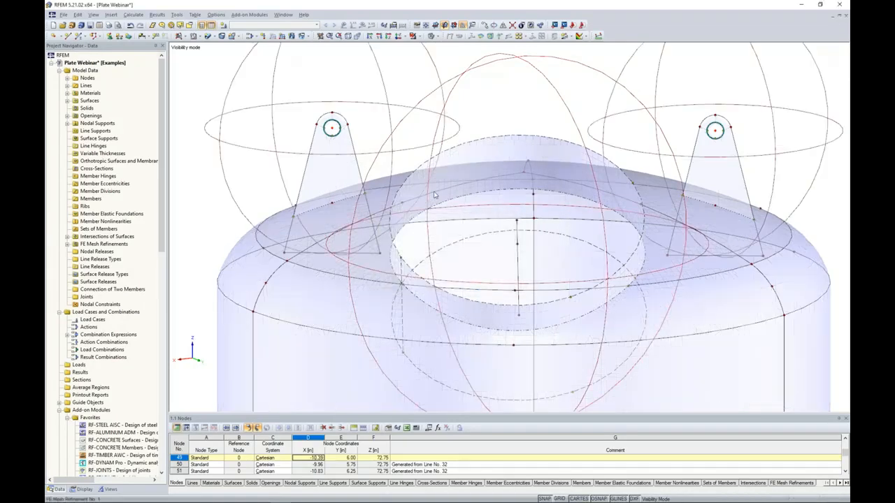
- Regenerate the FE mesh and check the elements around the lifting lug's hole
scroll(364, 150, "down", 3)
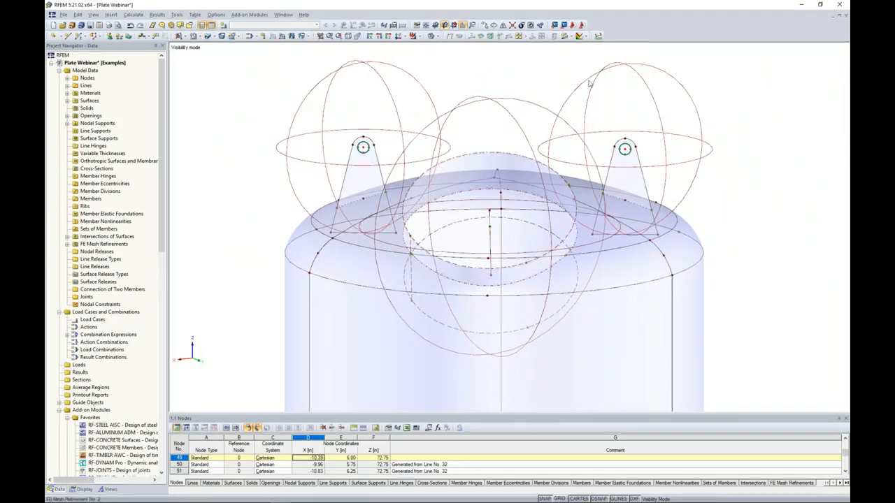
left_click(129, 20)
left_click(143, 139)
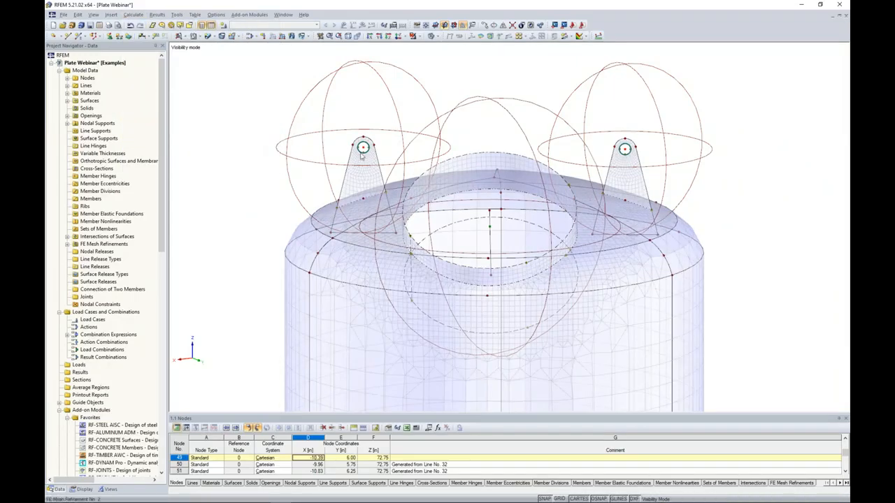
scroll(366, 155, "up", 3)
scroll(366, 155, "up", 3)
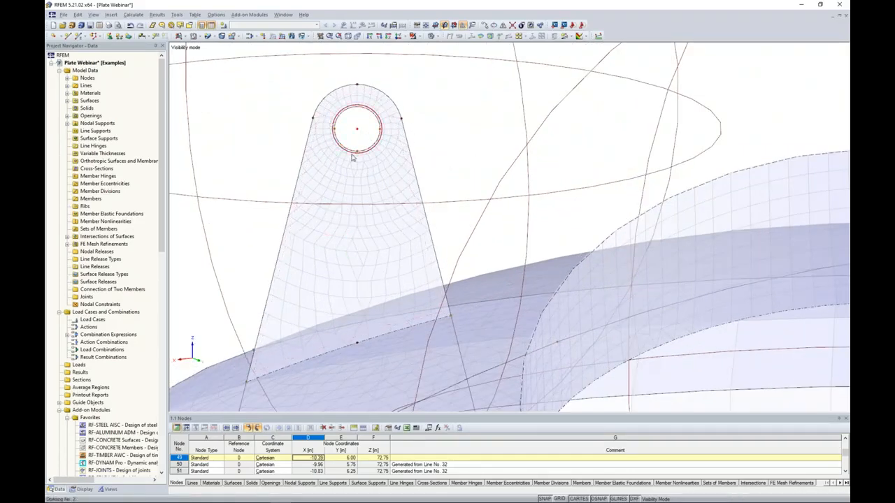
scroll(353, 158, "down", 3)
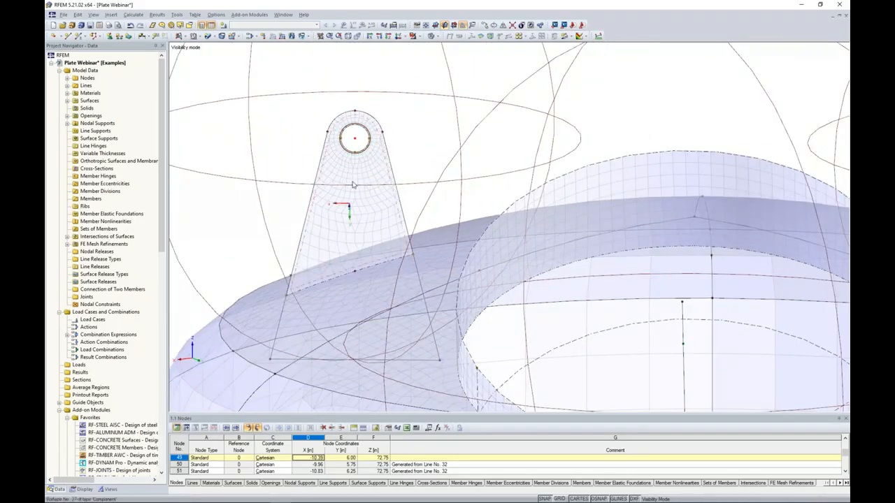
scroll(353, 185, "down", 2)
scroll(353, 185, "down", 5)
- Apply a surface FE mesh refinement with a 0.3 in target length to the component surfaces of all three tank legs
middle_click_drag(354, 185, 450, 147, "ctrl")
middle_click_drag(492, 281, 520, 154)
middle_click_drag(546, 315, 479, 284, "ctrl")
scroll(550, 294, "down", 1)
scroll(477, 287, "up", 2)
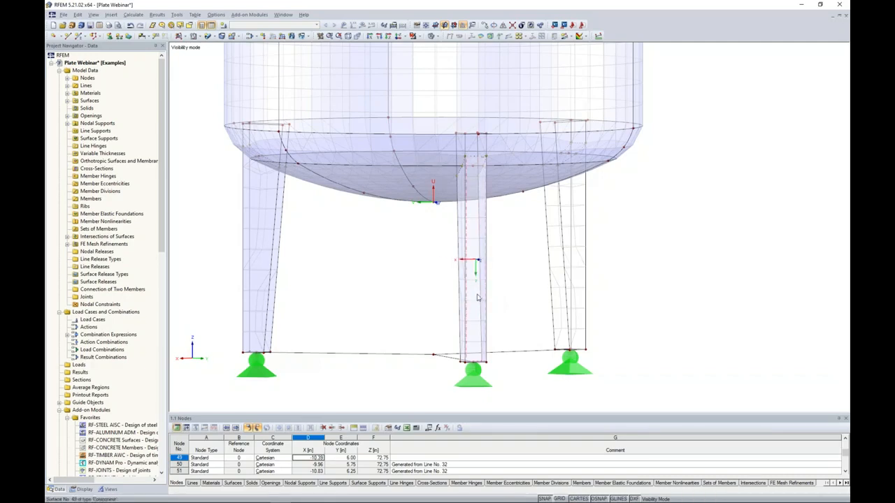
left_click_drag(648, 302, 228, 237)
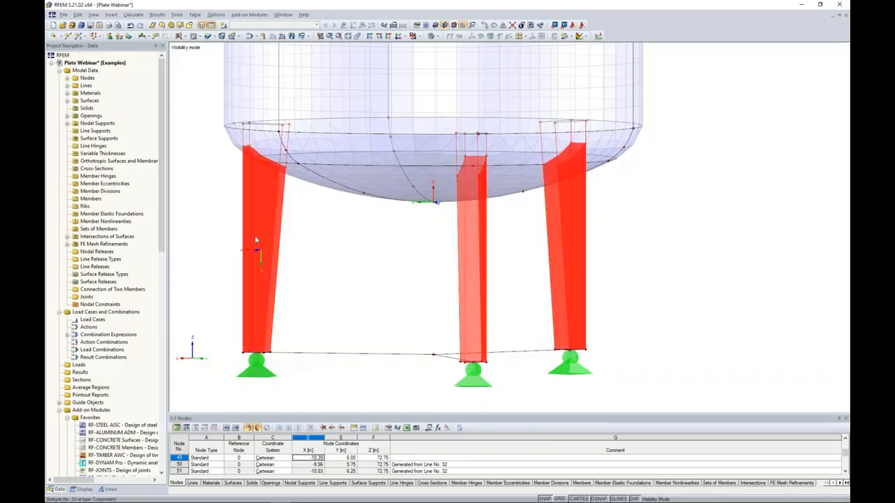
right_click(254, 236)
mouse_move(302, 256)
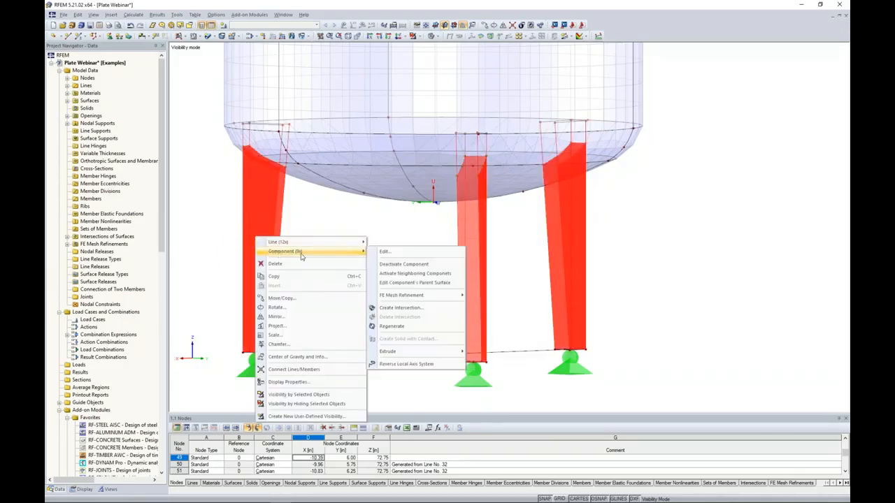
left_click(390, 252)
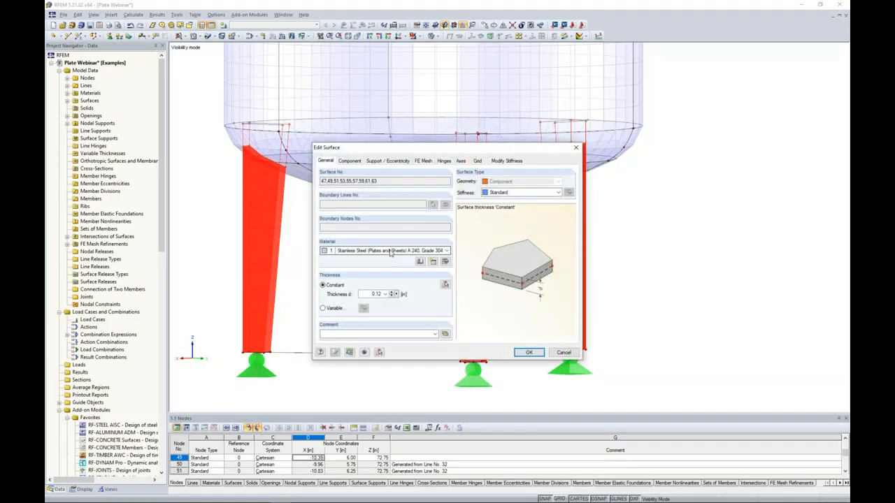
left_click(424, 161)
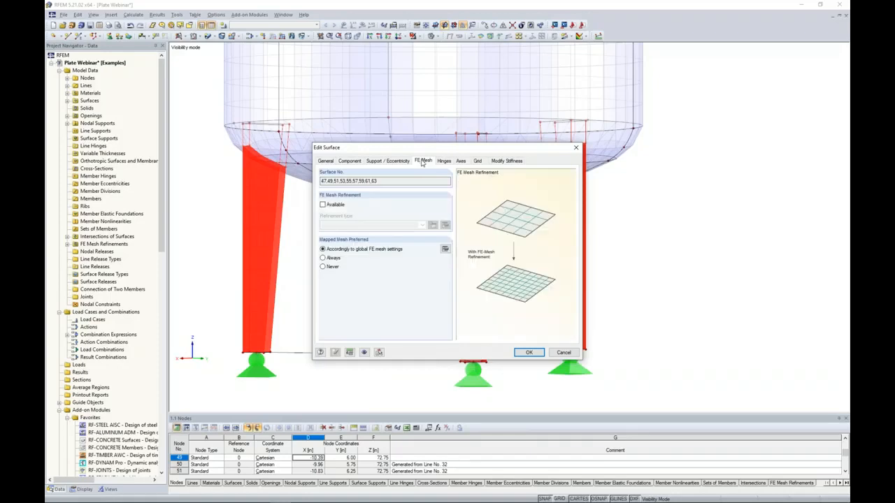
left_click(324, 205)
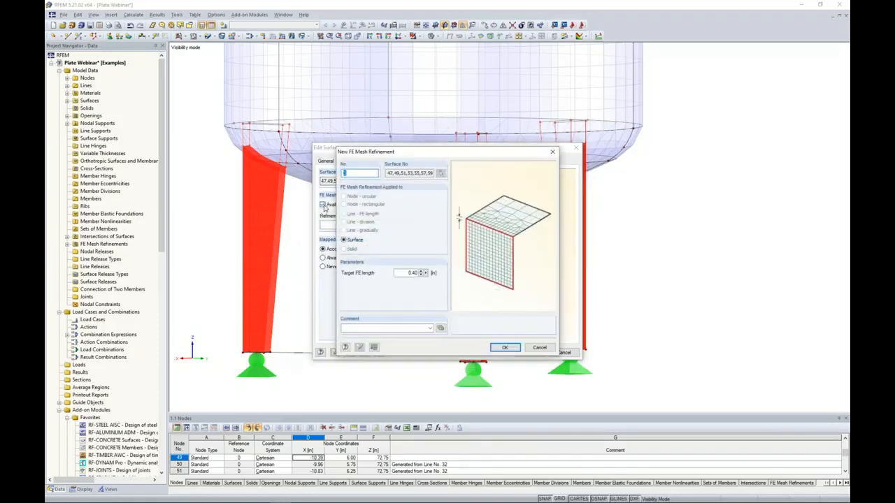
double_click(400, 273)
type("0.3")
left_click(502, 348)
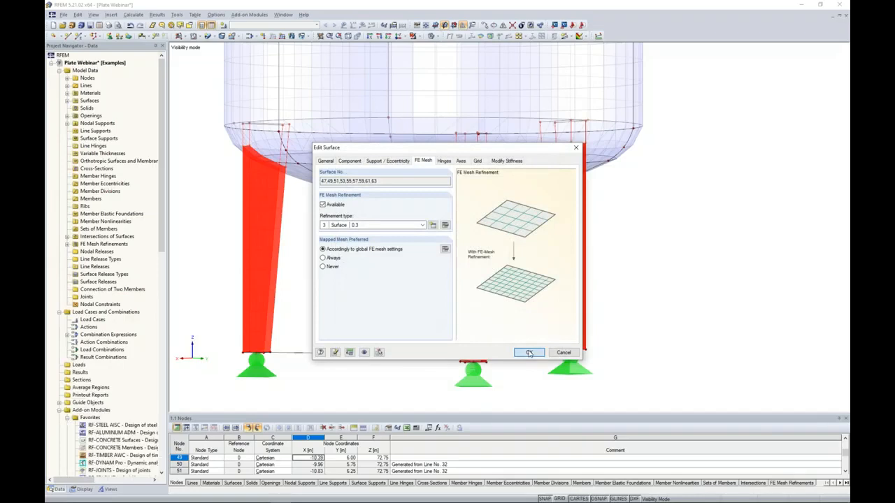
left_click(530, 353)
- Regenerate the FE mesh and check the refined elements on the tank legs
middle_click_drag(511, 316, 481, 339, "ctrl")
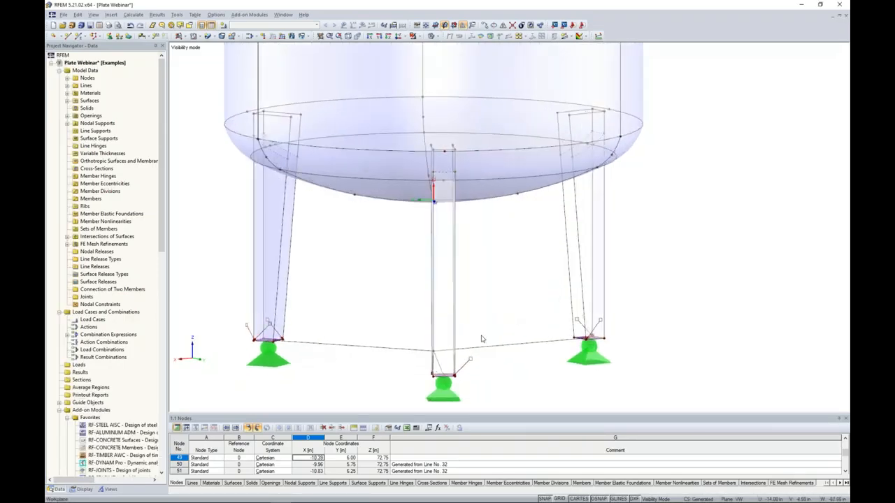
scroll(482, 339, "down", 1)
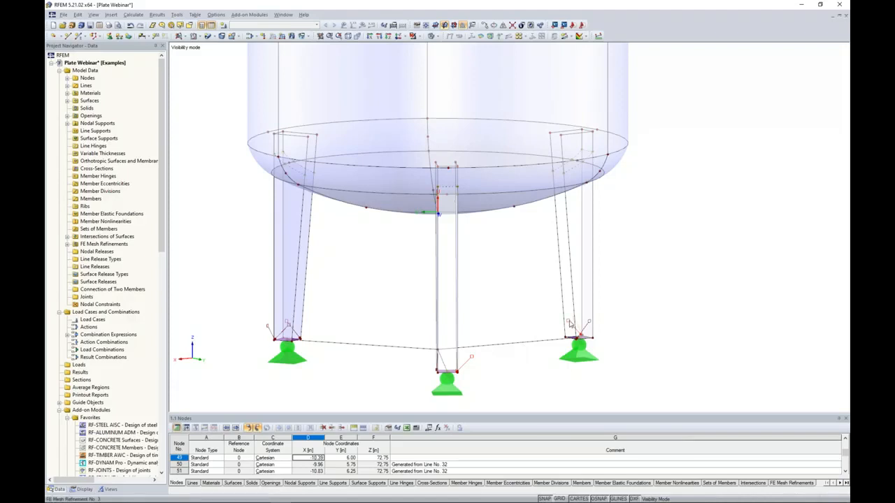
left_click(138, 16)
left_click(178, 140)
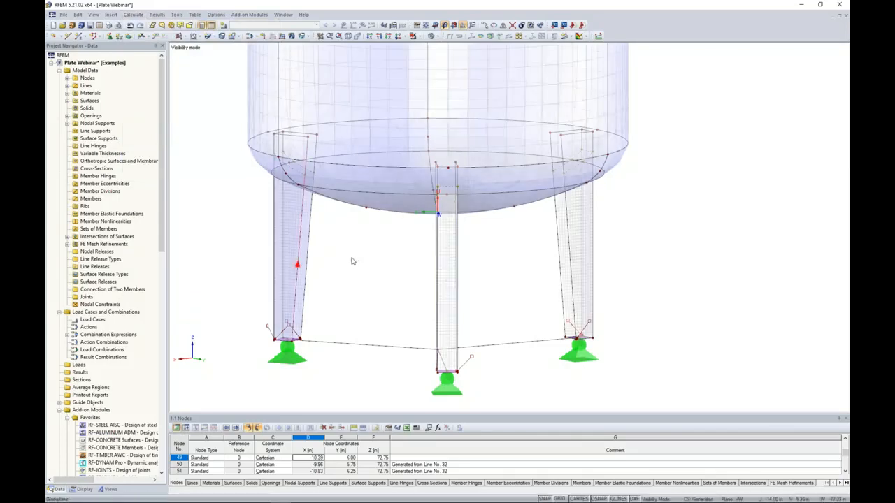
scroll(360, 252, "up", 5)
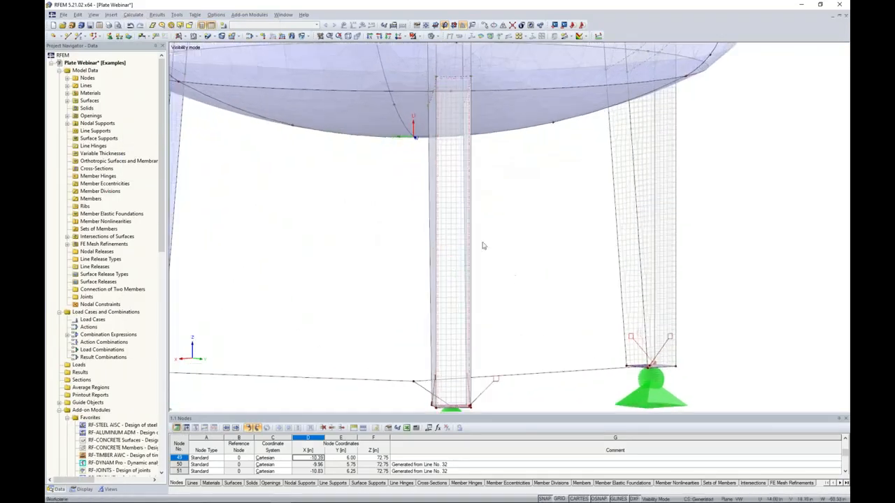
scroll(450, 263, "down", 5)
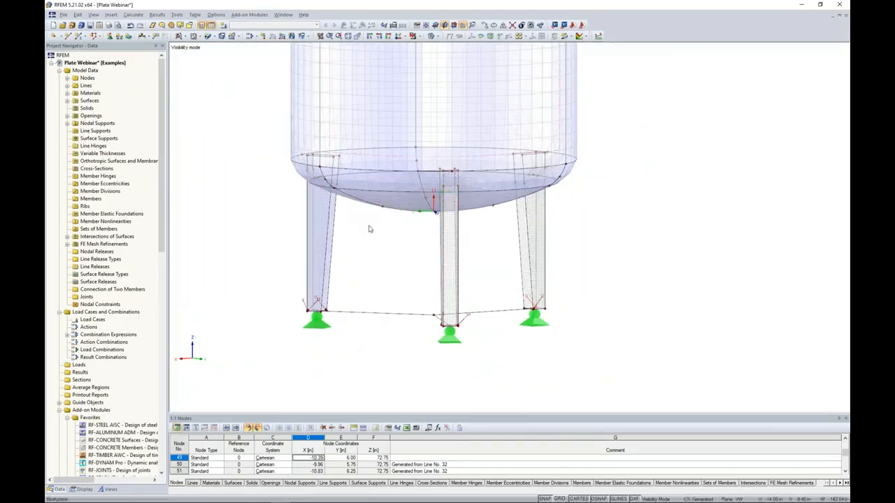
middle_click_drag(356, 247, 387, 283, "ctrl")
scroll(389, 288, "down", 3)
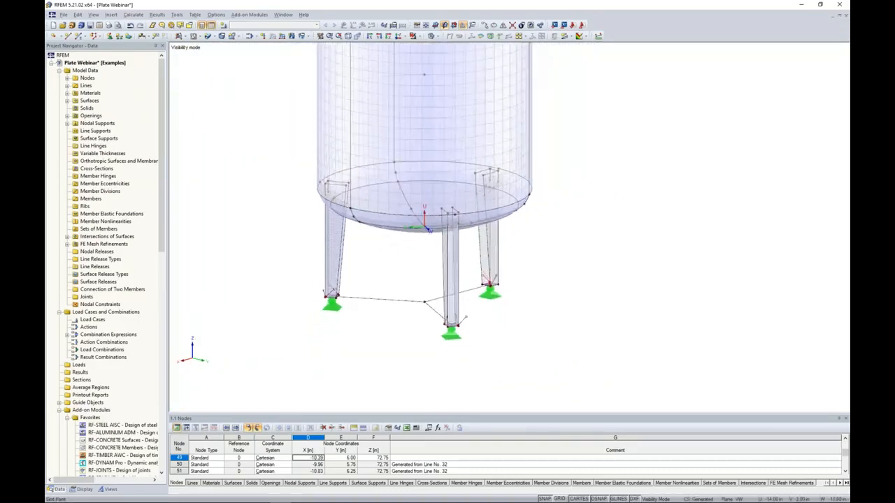
- Hide the FE mesh refinements in the model display
scroll(374, 306, "down", 4)
middle_click_drag(377, 309, 410, 310, "ctrl")
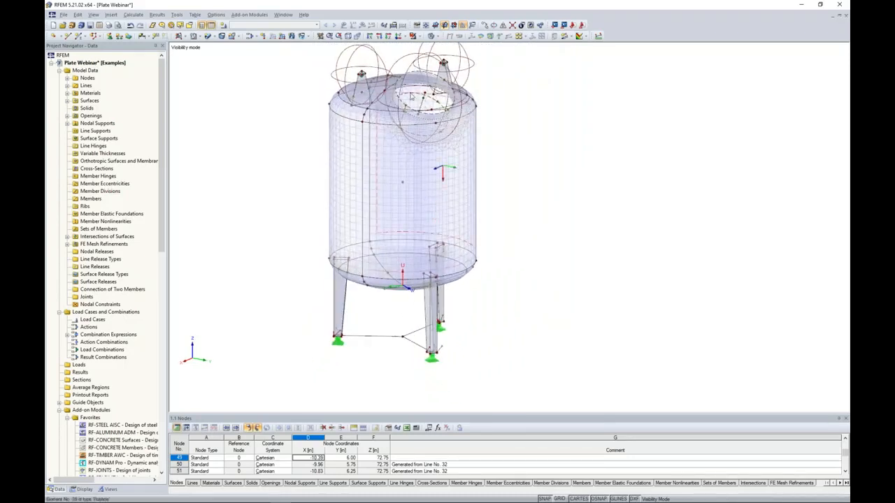
left_click(83, 490)
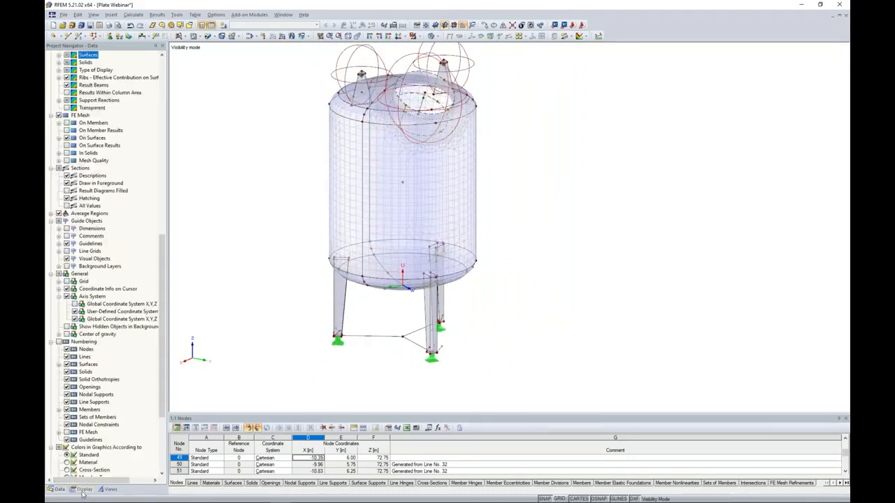
scroll(95, 295, "up", 18)
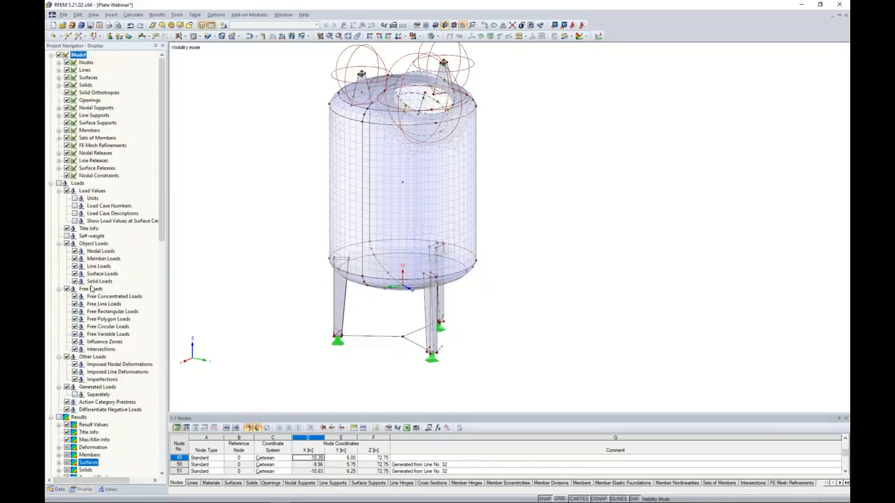
left_click(66, 145)
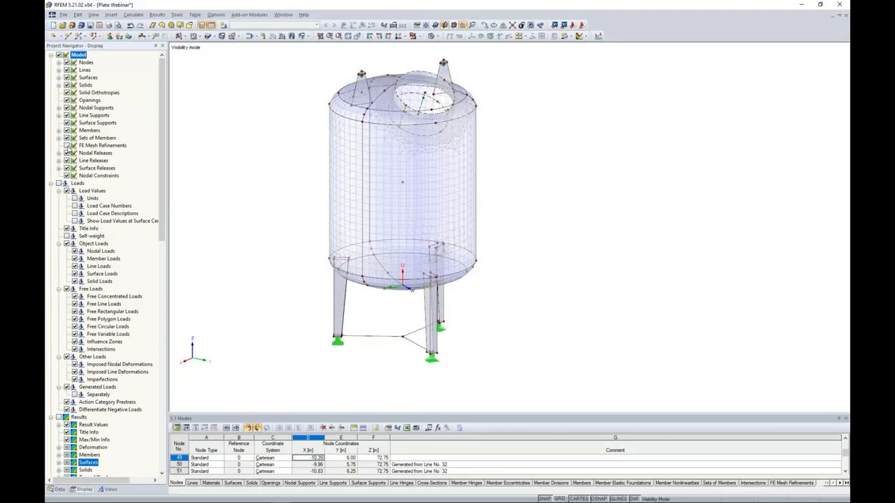
- Turn on the local axis systems display for the tank model's surfaces
middle_click_drag(519, 214, 524, 197, "ctrl")
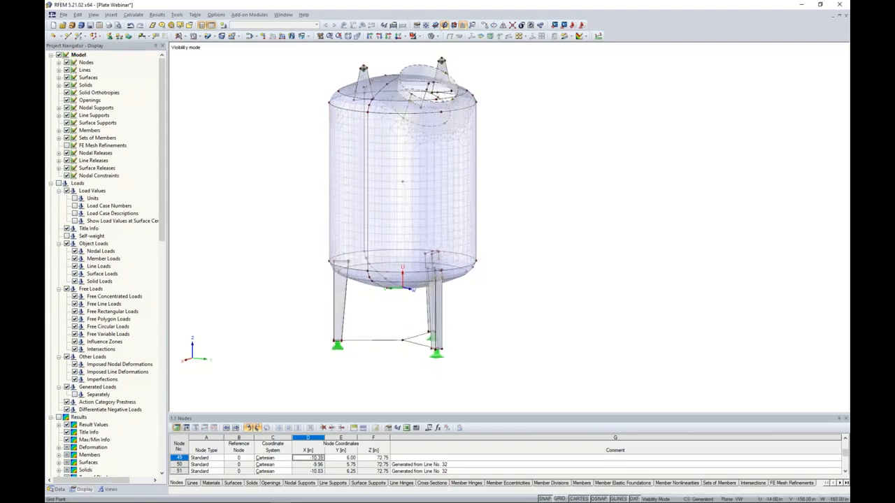
left_click(442, 173)
right_click(442, 172)
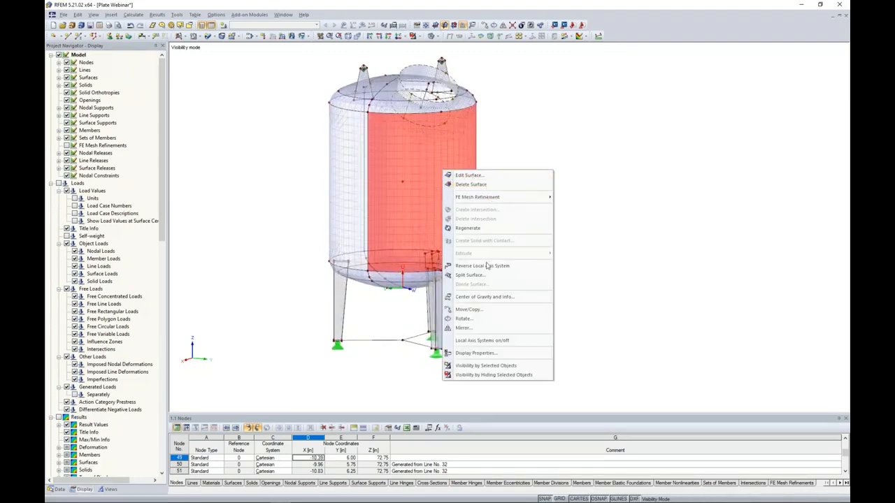
left_click(483, 341)
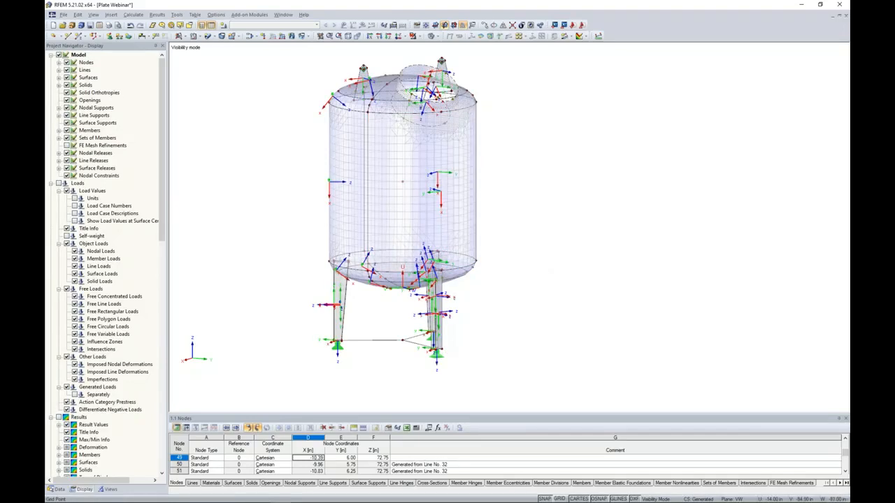
- Examine the local axis directions of the adjacent cylindrical wall surfaces of the tank
scroll(564, 254, "up", 5)
middle_click_drag(447, 208, 508, 218)
scroll(508, 219, "down", 1)
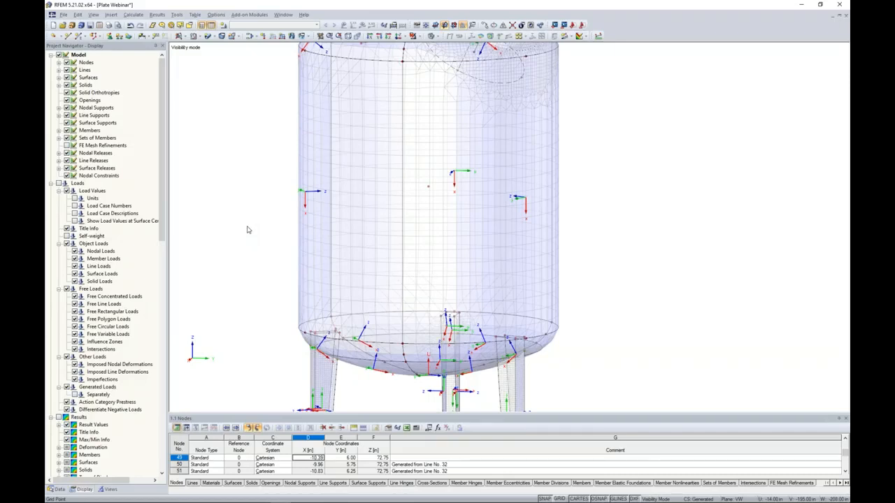
left_click(413, 243)
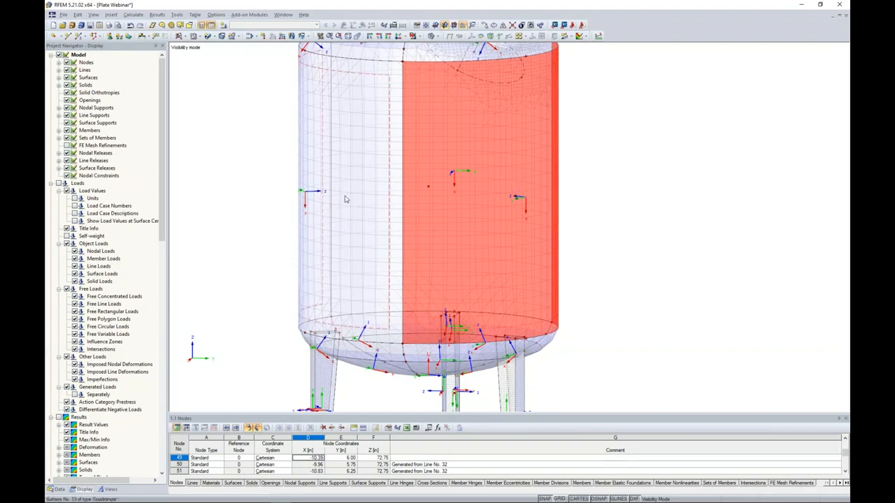
left_click(286, 202)
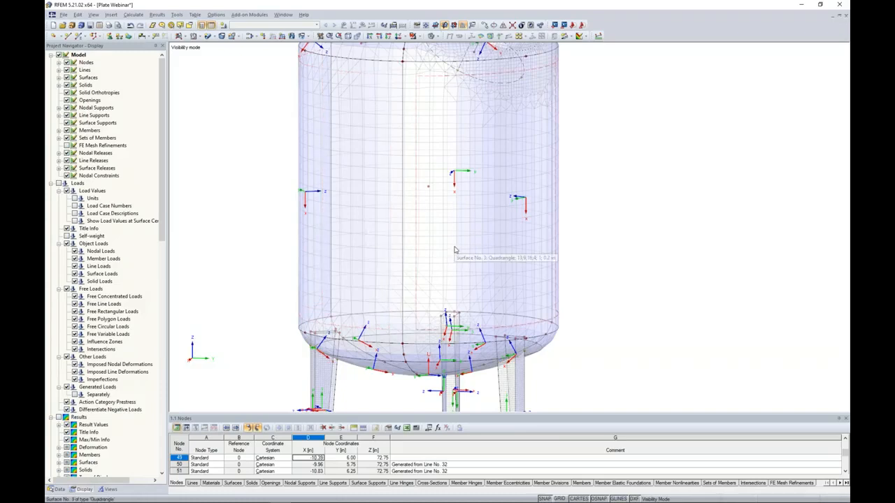
scroll(454, 250, "down", 2)
scroll(455, 250, "down", 1)
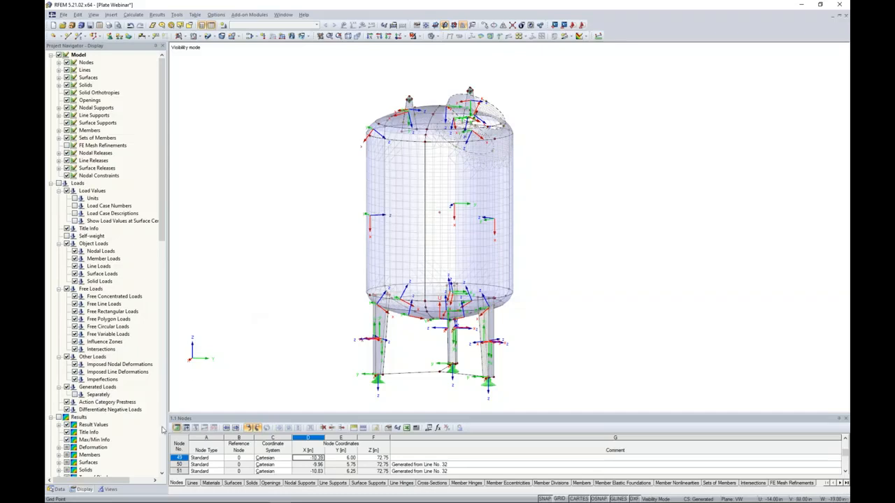
- Limit the visible model to the surfaces with thicknesses of 0.2 in, 0.4 in and 0.75 in
left_click(108, 489)
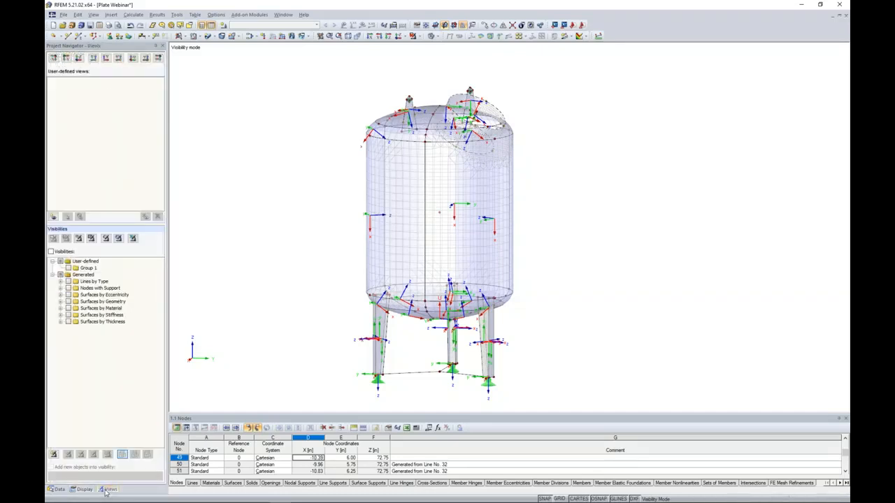
left_click(60, 322)
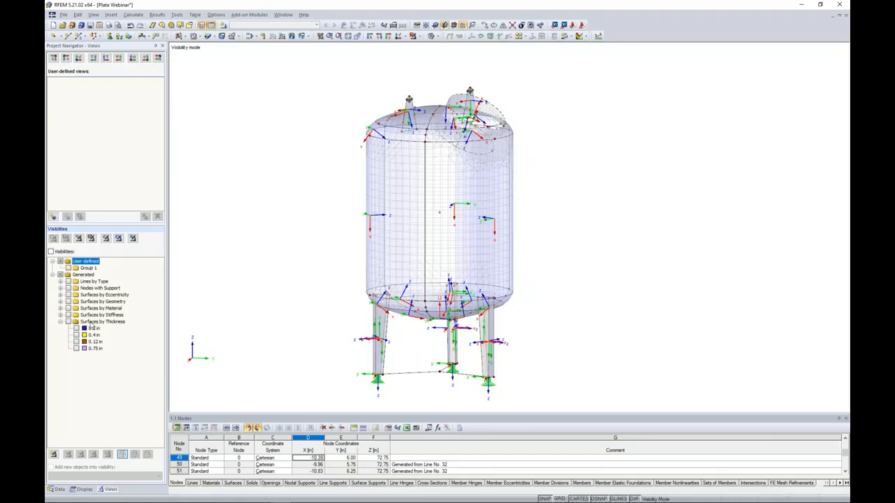
left_click(77, 328)
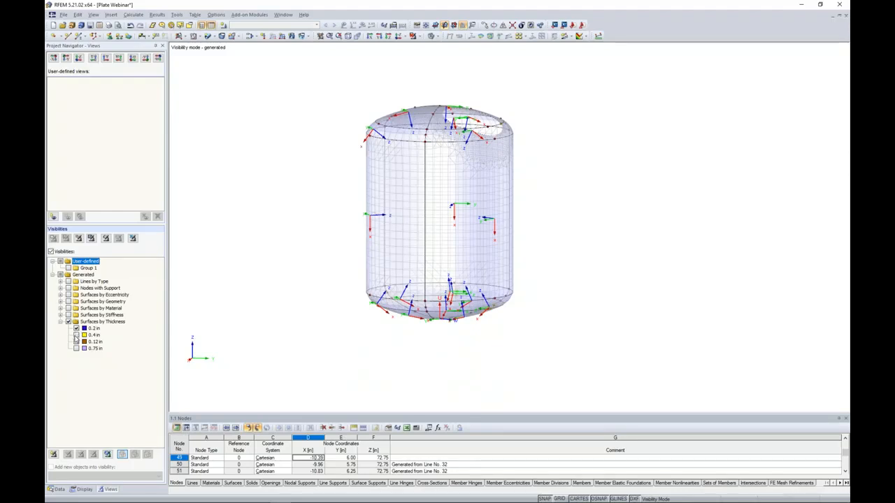
left_click(76, 335)
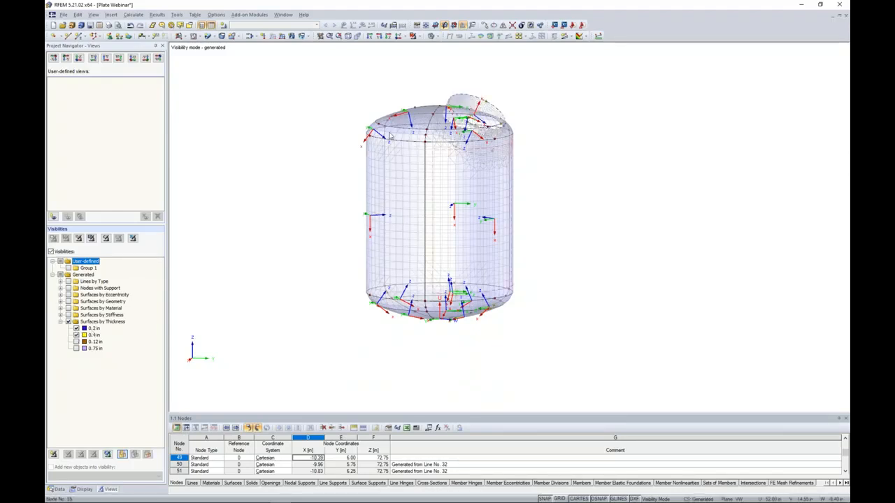
left_click(76, 348)
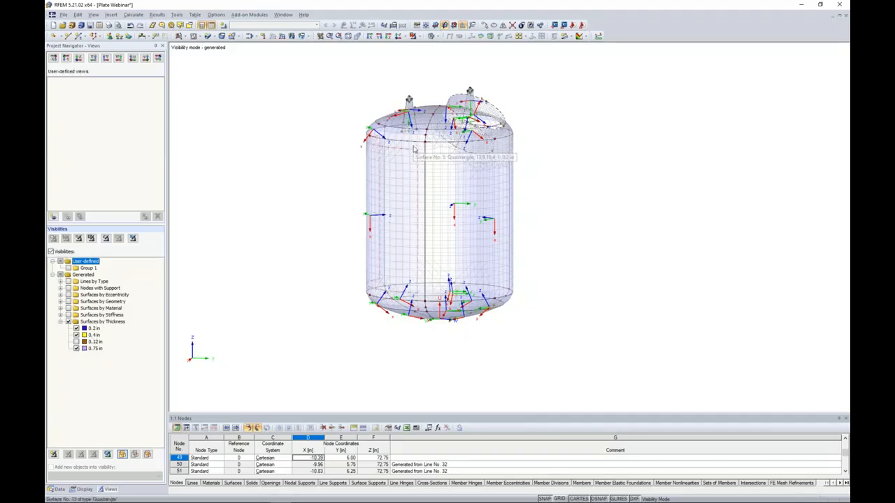
- Align the input x-axis of all visible tank, nozzle and lifting lug surfaces parallel to line 4, the vertical line on the tank wall
left_click_drag(589, 367, 333, 68)
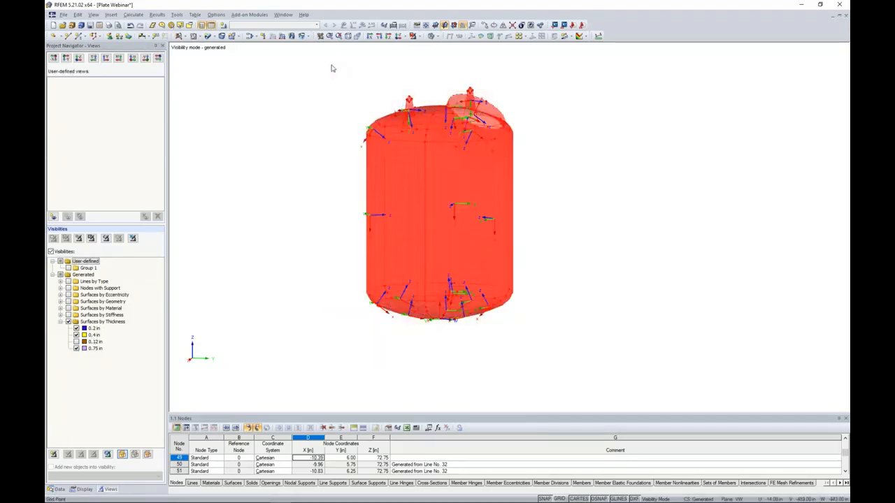
right_click(374, 149)
mouse_move(399, 156)
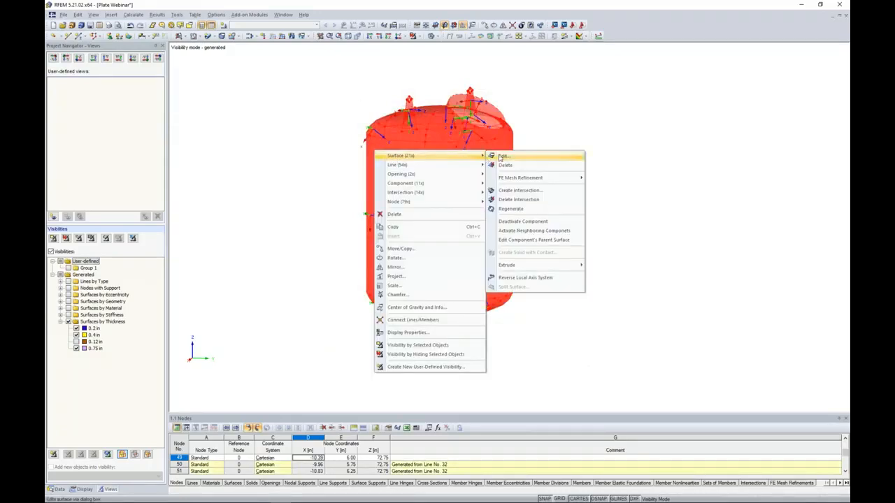
left_click(500, 158)
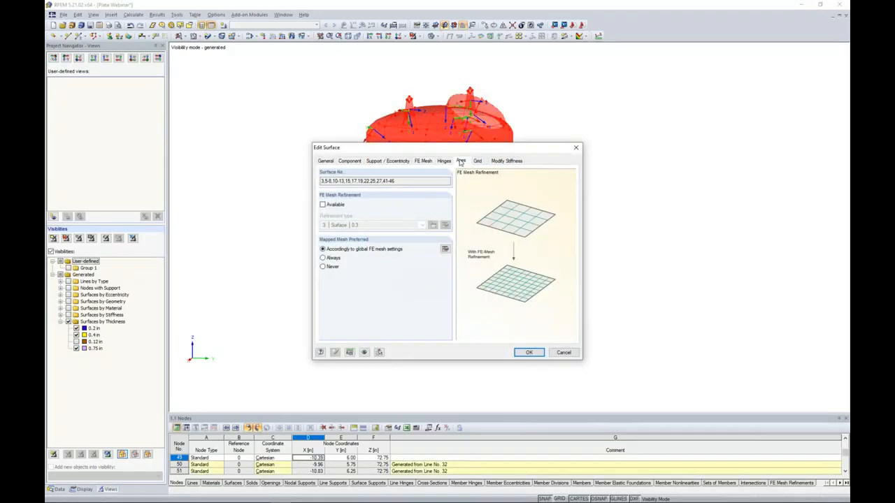
left_click(460, 161)
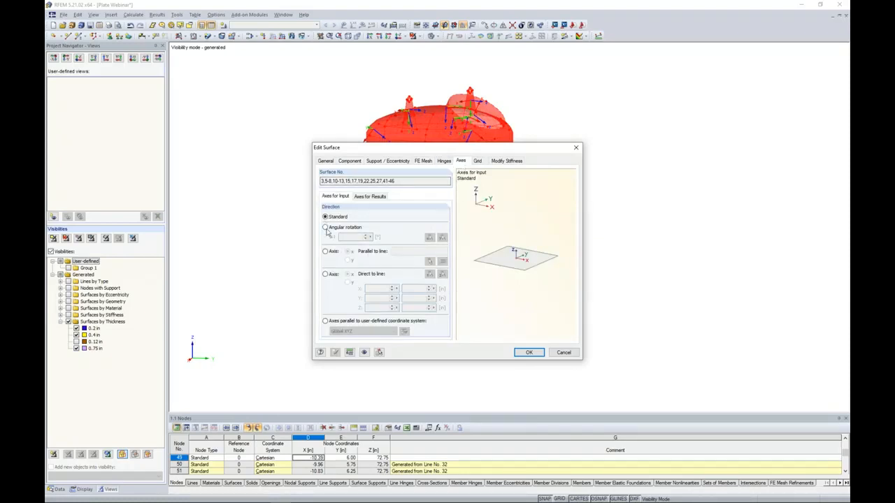
left_click(325, 251)
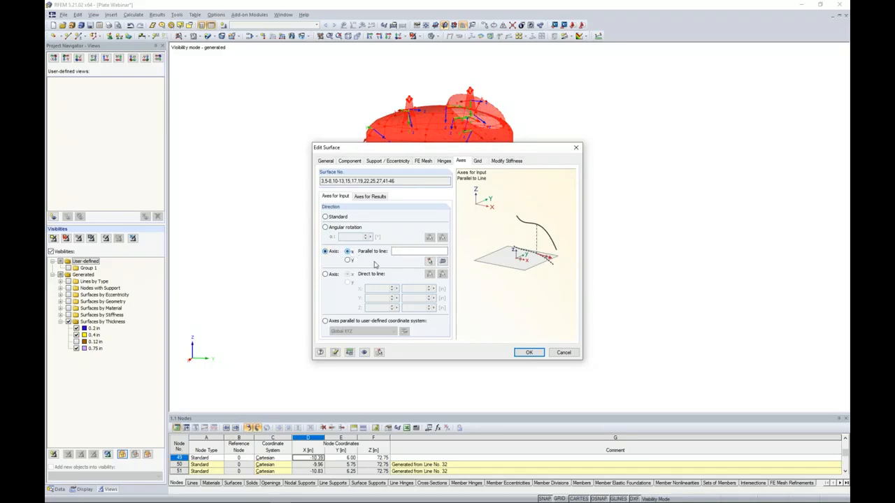
left_click(429, 261)
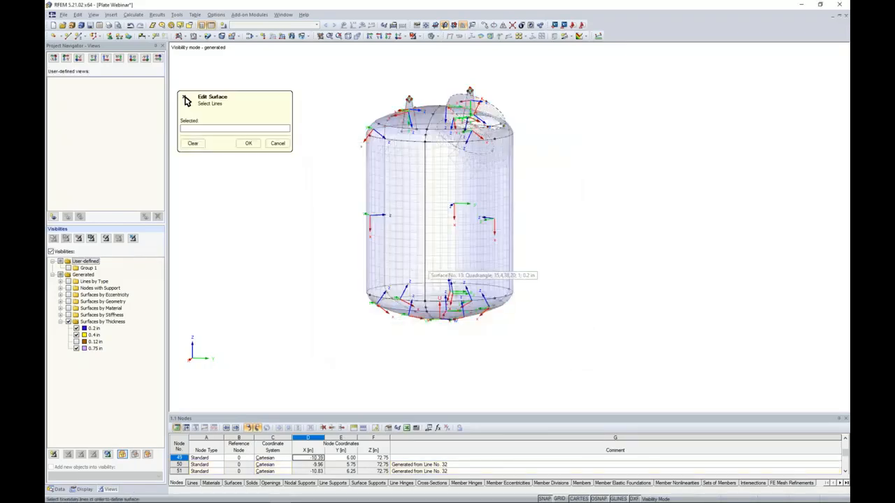
left_click(427, 254)
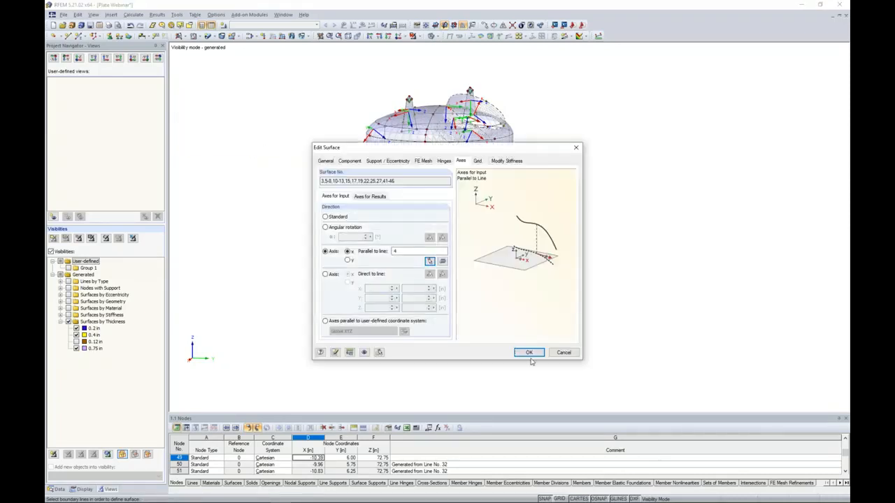
left_click(529, 353)
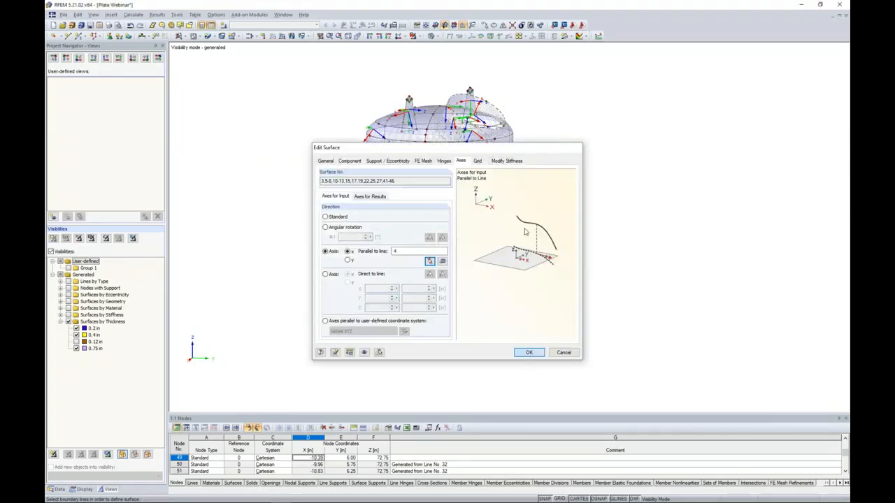
middle_click_drag(577, 272, 551, 271, "ctrl")
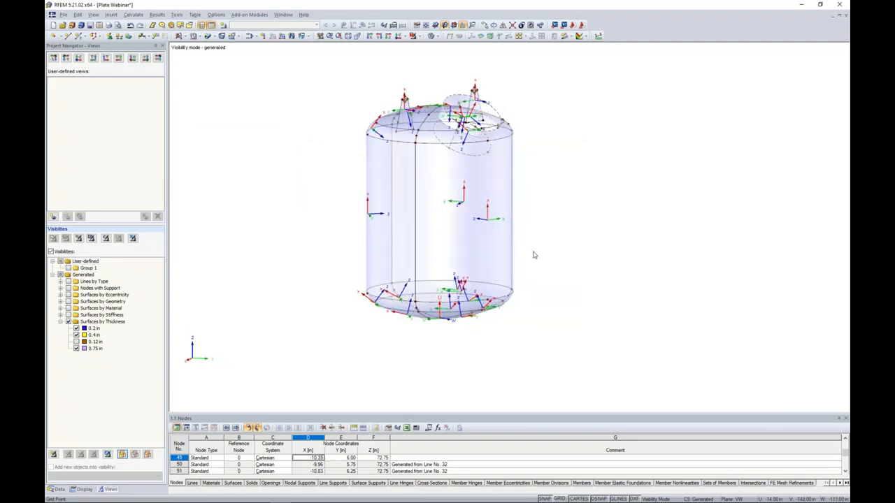
middle_click_drag(589, 190, 585, 223, "ctrl")
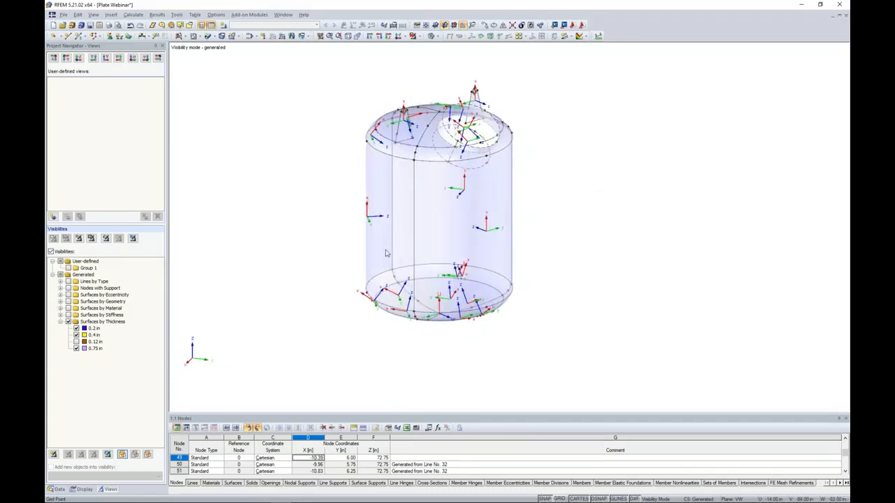
- Switch the visibility to only the 0.12 in thick leg surfaces
left_click(76, 348)
left_click(77, 335)
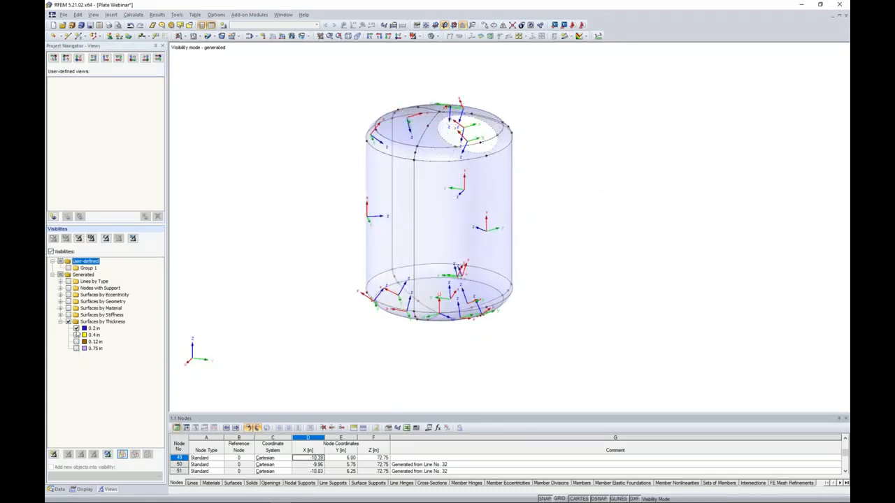
left_click(76, 328)
left_click(76, 341)
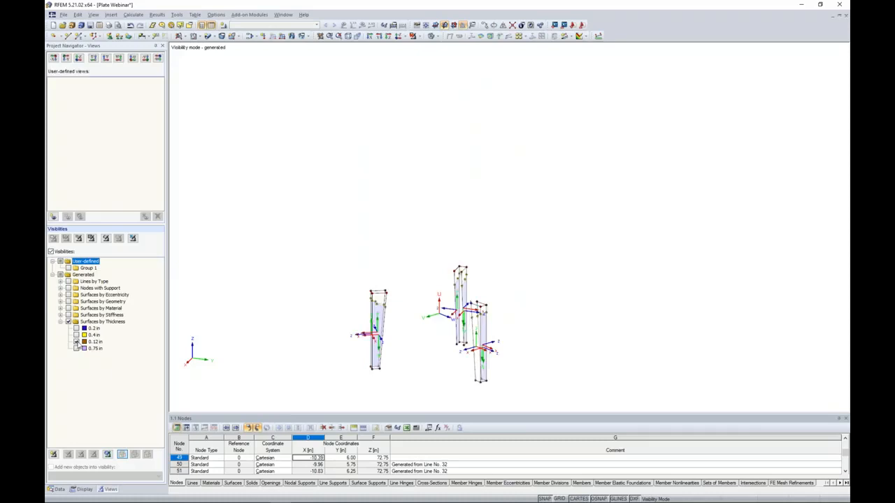
- Align the input x-axis of all visible leg surfaces parallel to line 82, the long upright edge of one leg
middle_click_drag(332, 340, 409, 258)
scroll(408, 264, "up", 2)
left_click_drag(626, 278, 345, 250)
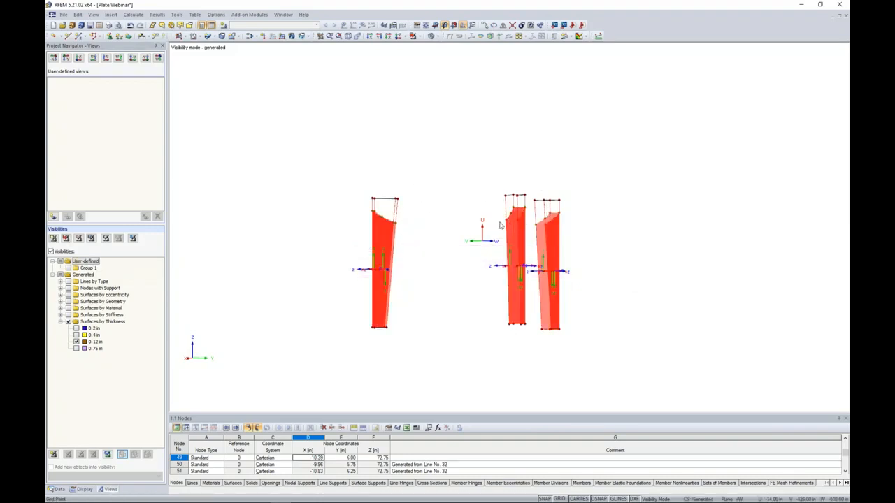
right_click(384, 249)
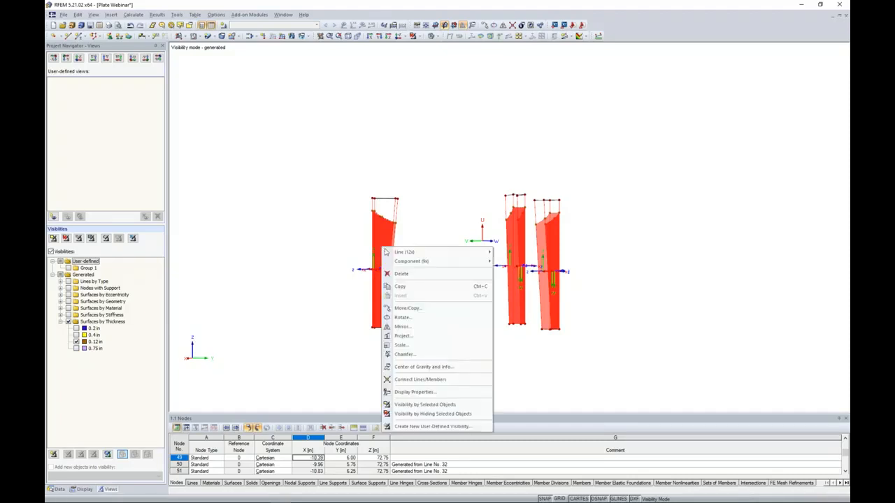
left_click(511, 267)
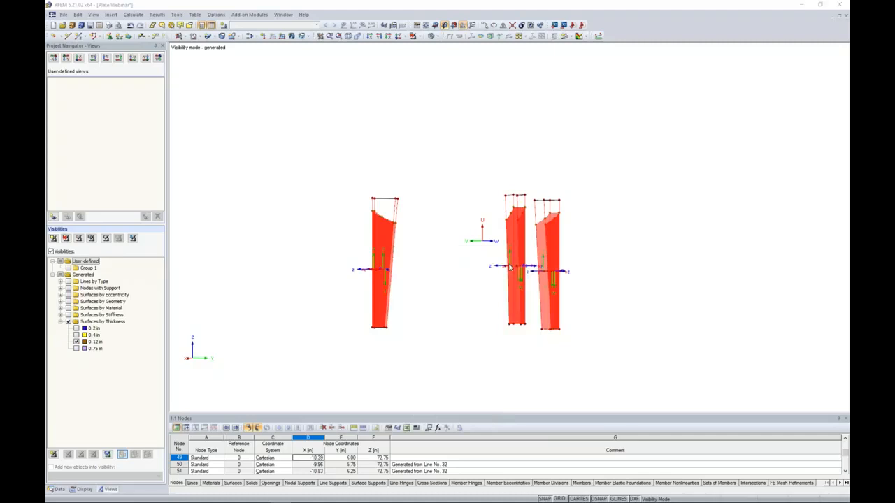
left_click(325, 252)
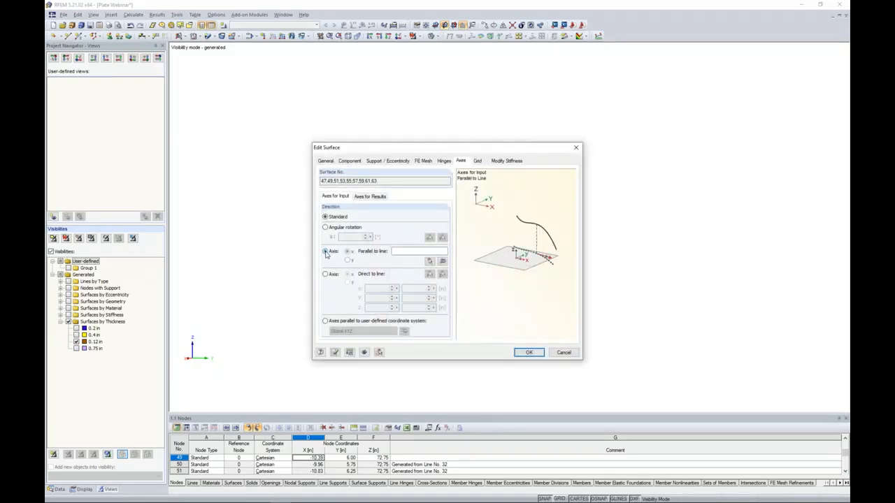
left_click(430, 262)
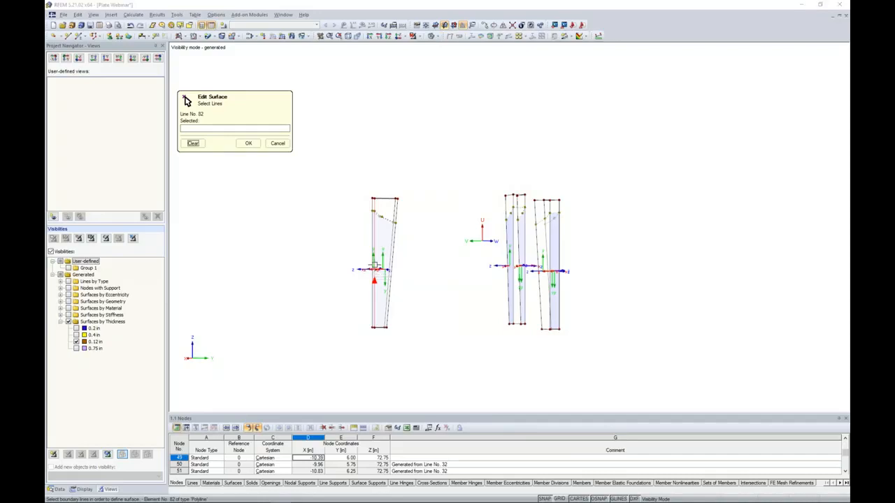
left_click(375, 269)
left_click(248, 144)
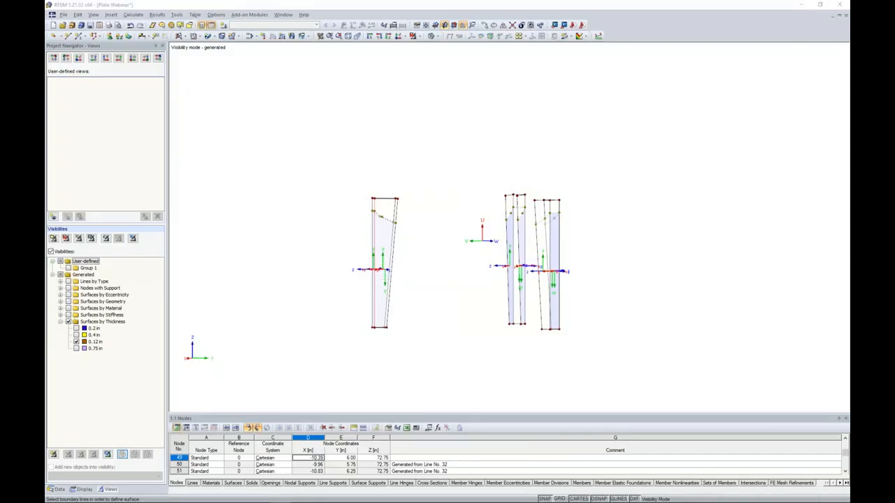
left_click(522, 353)
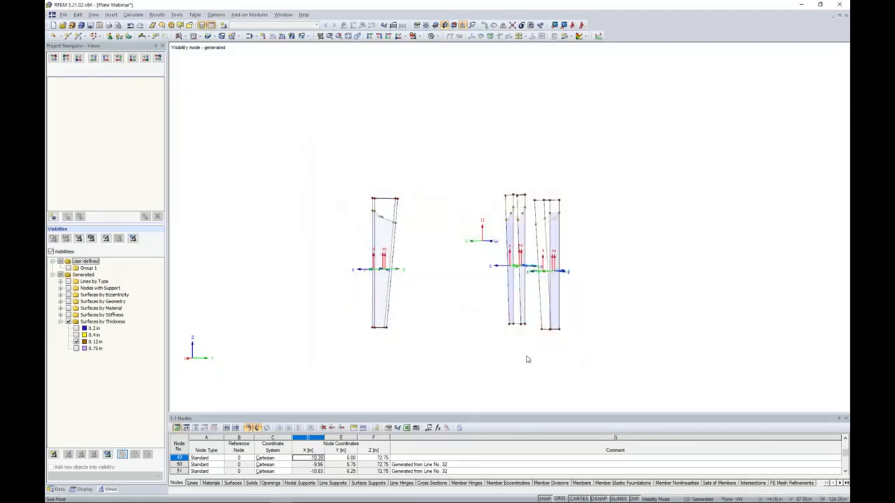
- Cancel the thickness-based visibility so that all objects of the tank model are displayed again
left_click(413, 35)
left_click(434, 109)
middle_click_drag(616, 294, 595, 286, "ctrl")
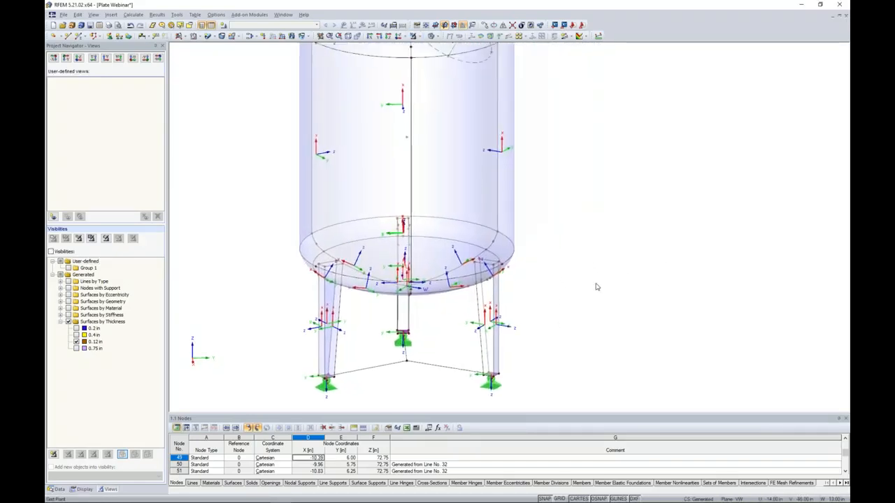
scroll(601, 280, "down", 2)
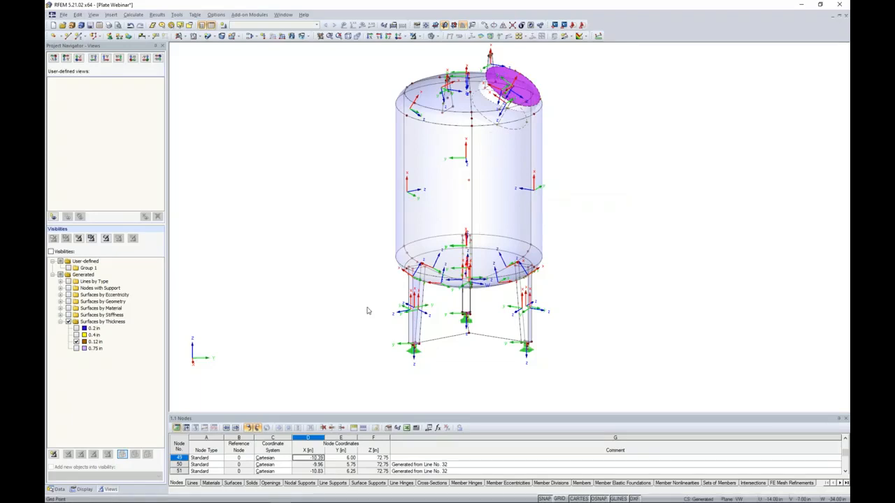
- Color the model by +/- z surface side after previewing the surface stiffness and surface thickness color schemes
left_click(79, 489)
scroll(133, 293, "down", 20)
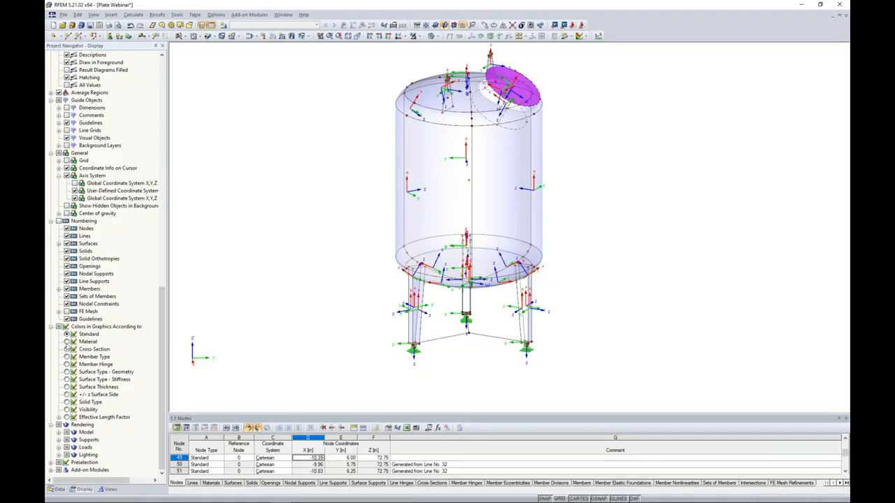
left_click(68, 379)
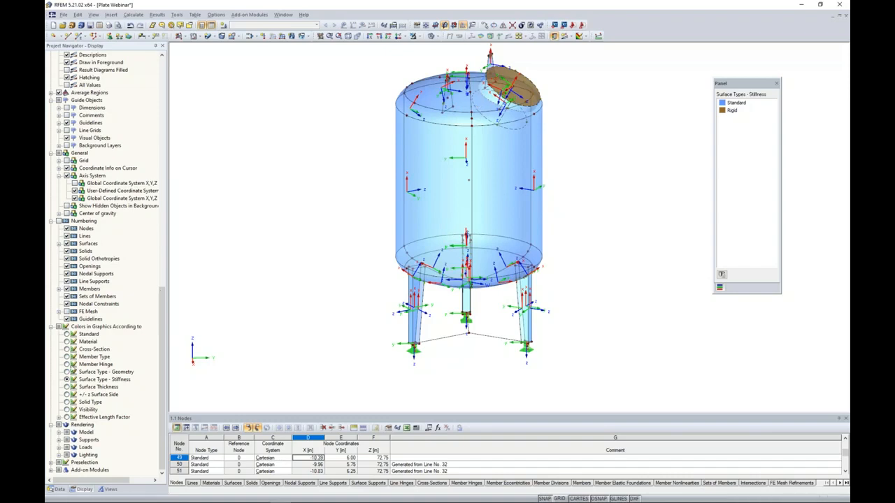
left_click(67, 387)
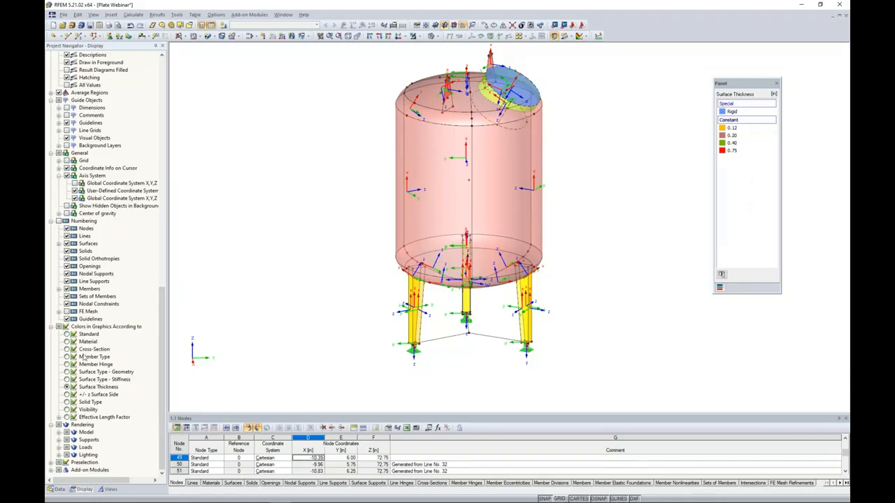
left_click(67, 394)
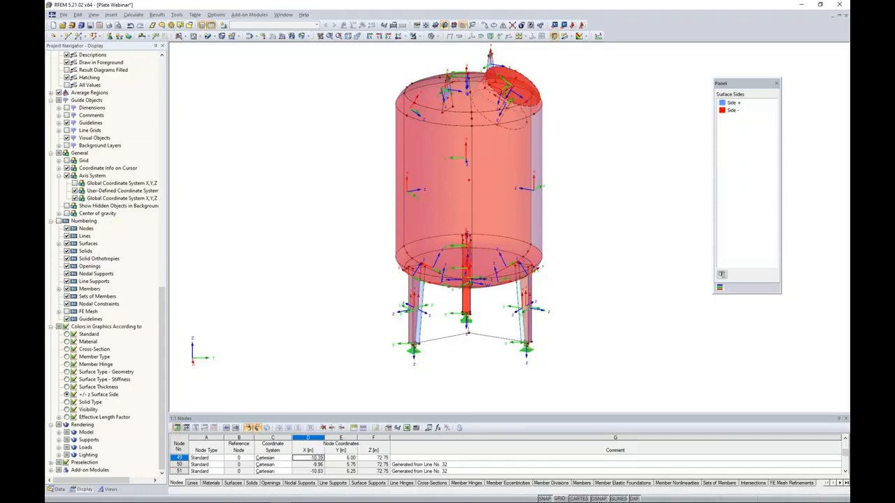
- Switch the model to solid display and examine the surface side colors on the tank, lugs and legs
left_click(434, 36)
left_click(460, 55)
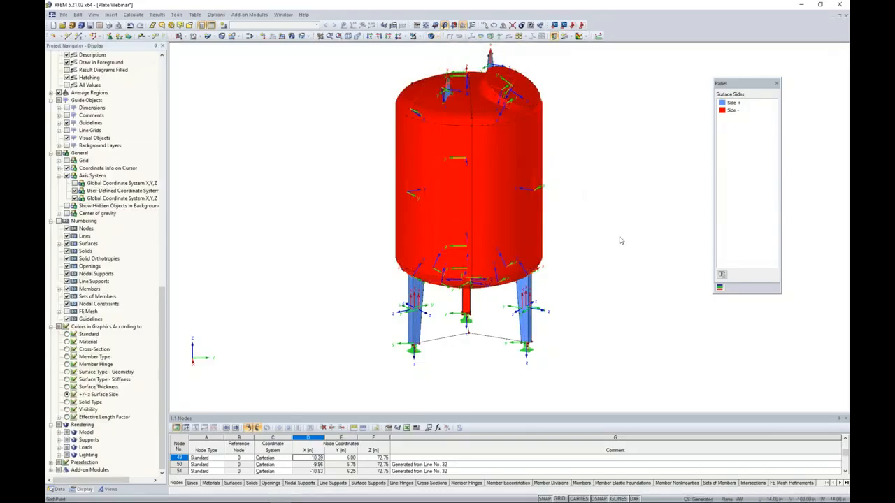
middle_click_drag(581, 196, 589, 212, "ctrl")
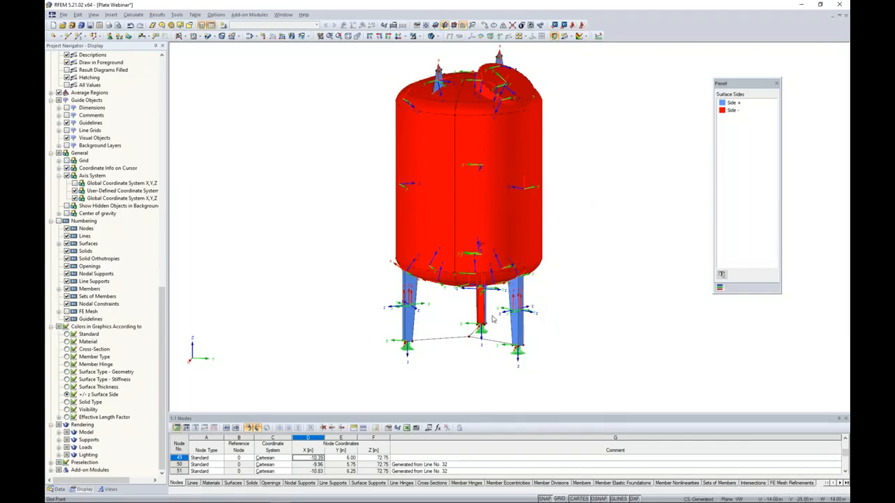
mouse_move(592, 316)
middle_mouse_down("ctrl")
mouse_move(529, 320)
mouse_move(528, 312)
mouse_move(589, 325)
middle_mouse_up("ctrl")
scroll(589, 326, "up", 1)
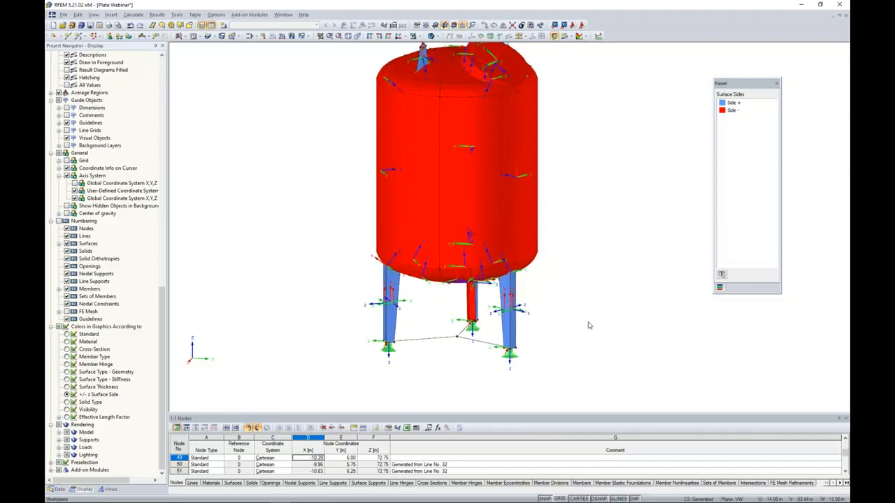
middle_click_drag(587, 278, 576, 304)
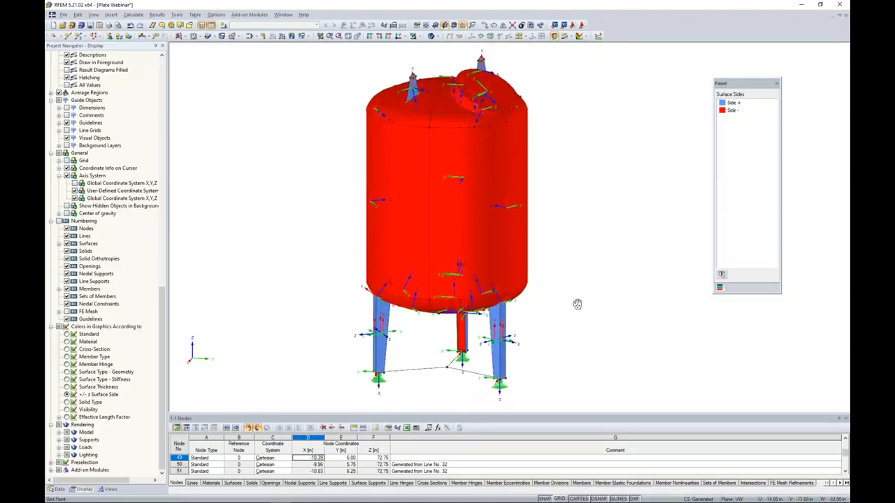
- Reverse the local axis system of cylindrical wall surface No. 3 of the tank
right_click(497, 226)
left_click(469, 214)
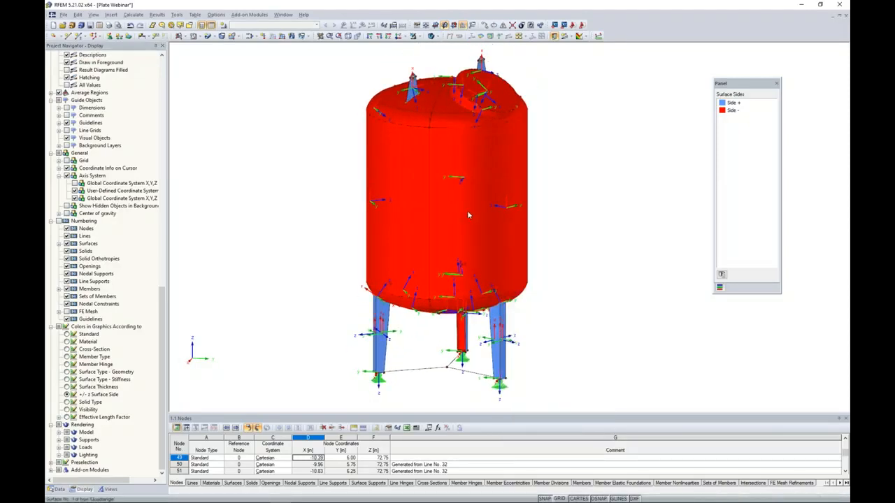
right_click(468, 212)
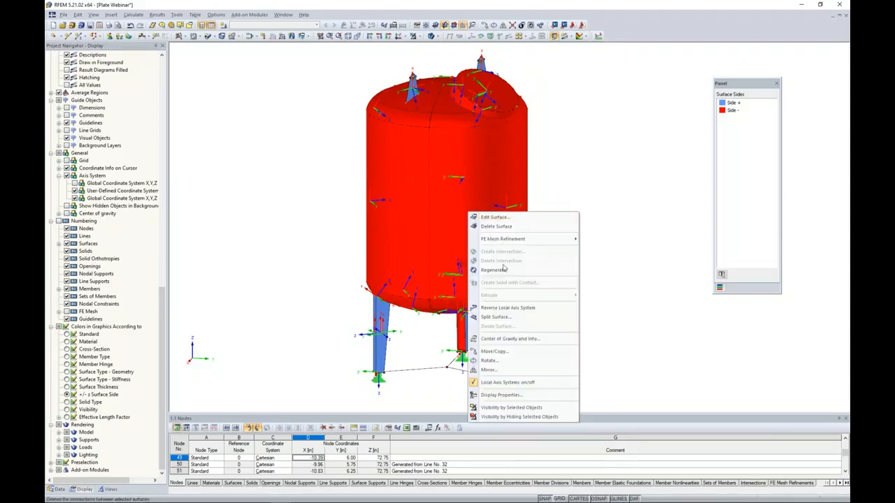
left_click(505, 307)
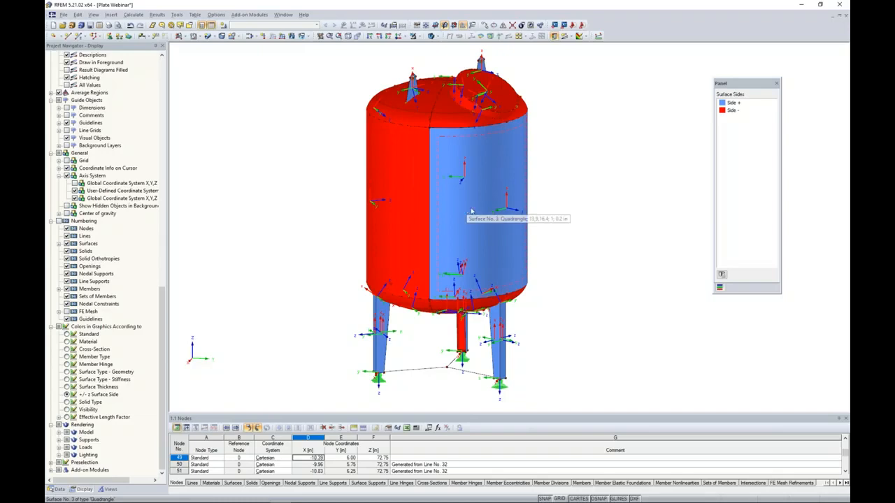
- Limit the visible model to the 0.2 in and 0.4 in thick surfaces
middle_click_drag(279, 228, 307, 200, "ctrl")
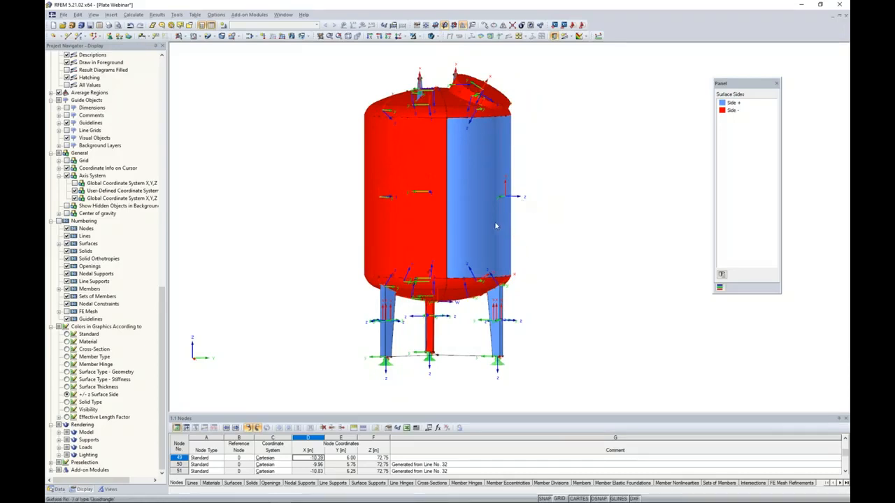
left_click(112, 489)
left_click(77, 343)
left_click(76, 329)
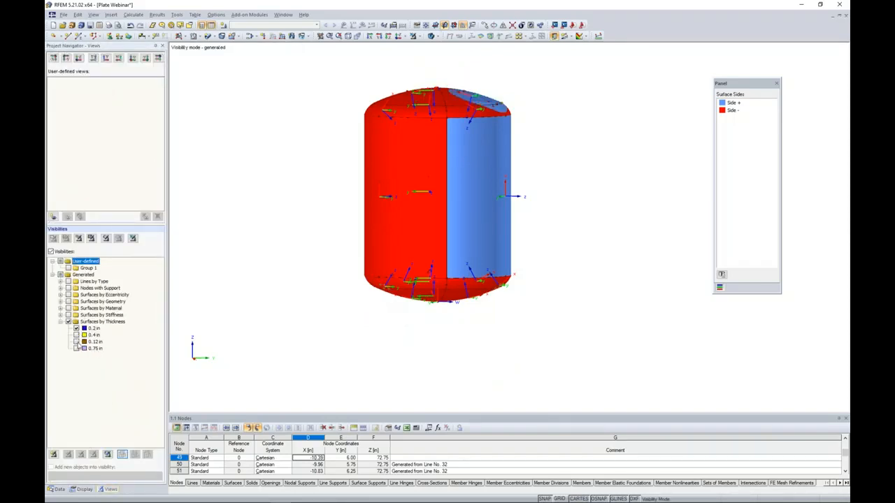
left_click(76, 335)
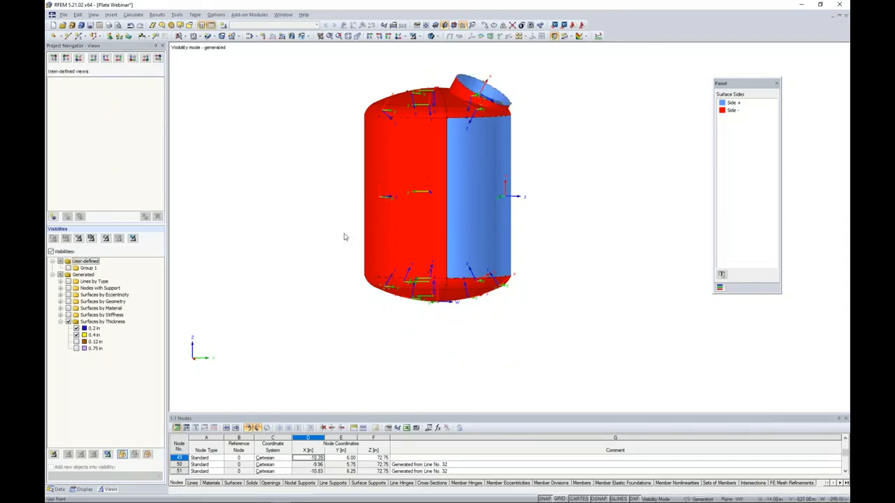
- Reverse the local axis system of the blue tank wall surface so its side color matches the neighboring wall
left_click_drag(567, 335, 500, 242)
left_click(471, 213)
right_click(472, 214)
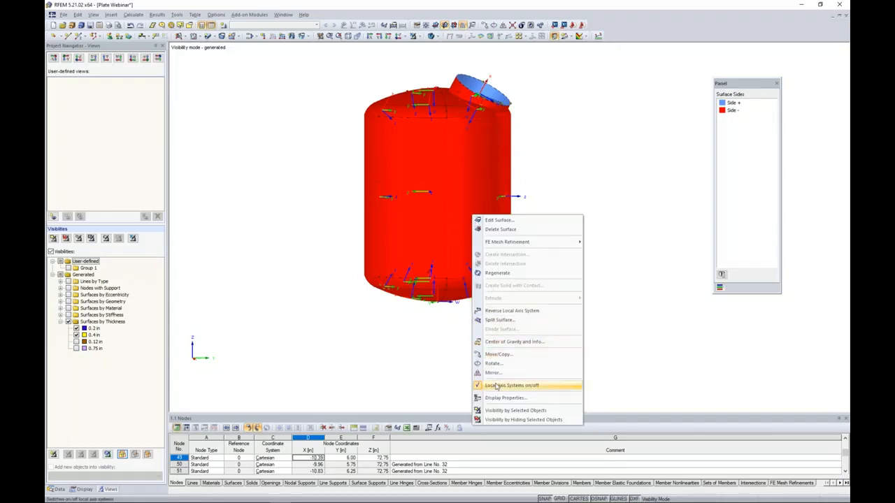
left_click(510, 311)
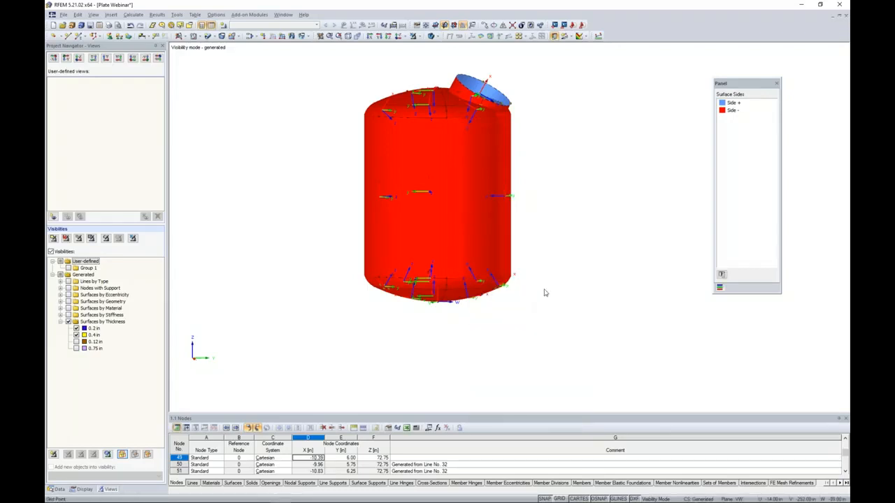
- Reverse the local axis systems of all visible tank and nozzle surfaces together
left_click_drag(593, 347, 324, 65)
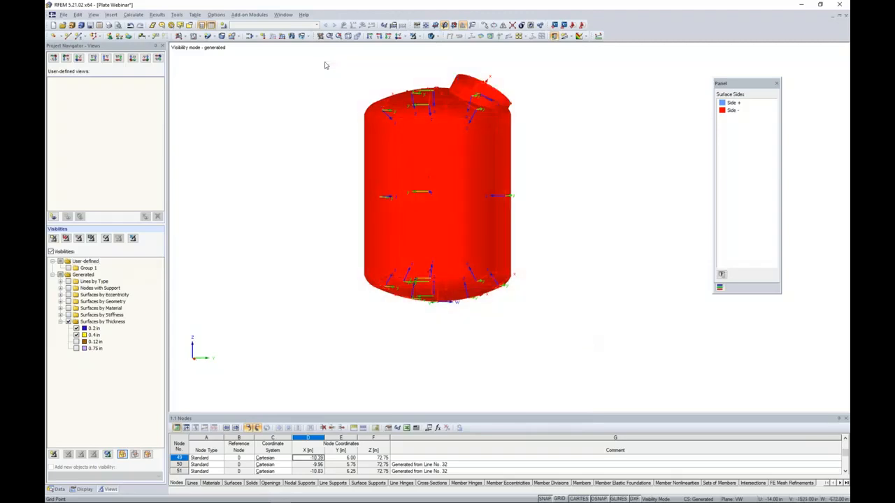
right_click(393, 152)
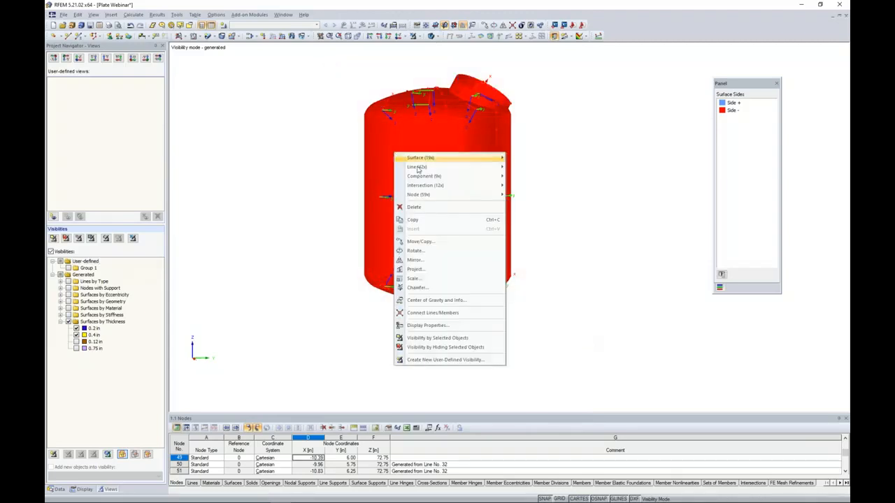
mouse_move(429, 162)
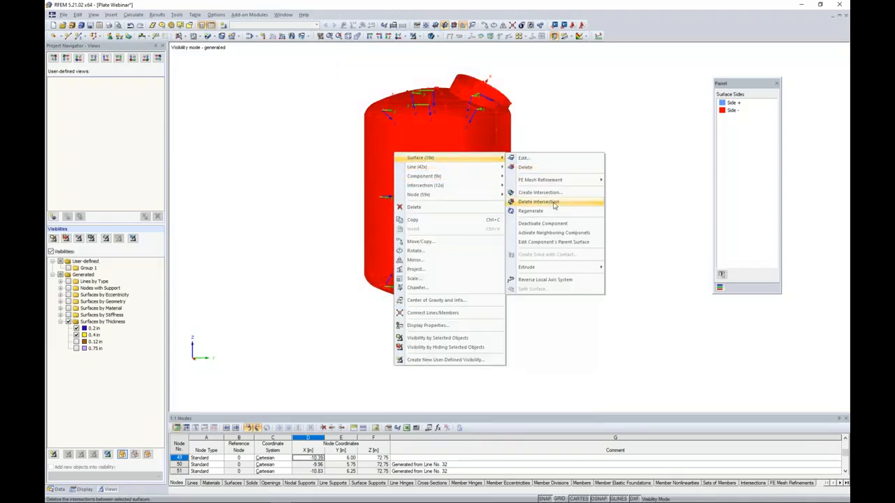
left_click(545, 280)
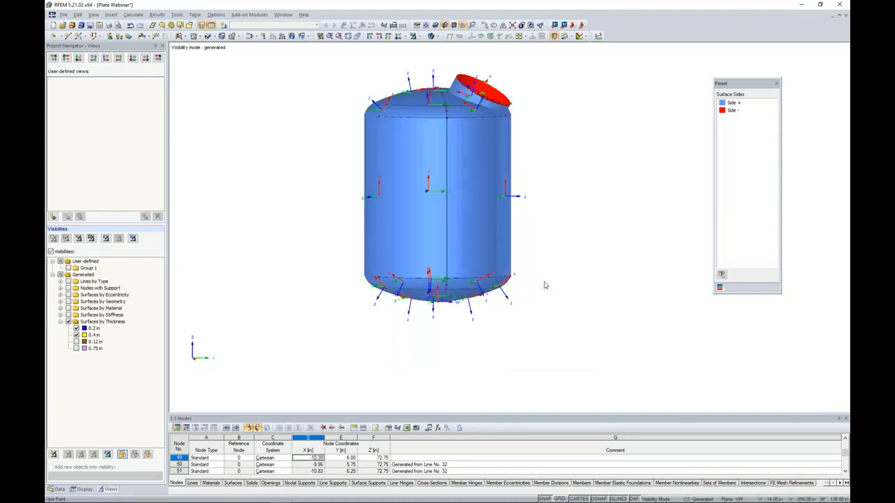
- Cancel the visibility mode to show the whole model and check the surface sides from around the tank
left_click(413, 36)
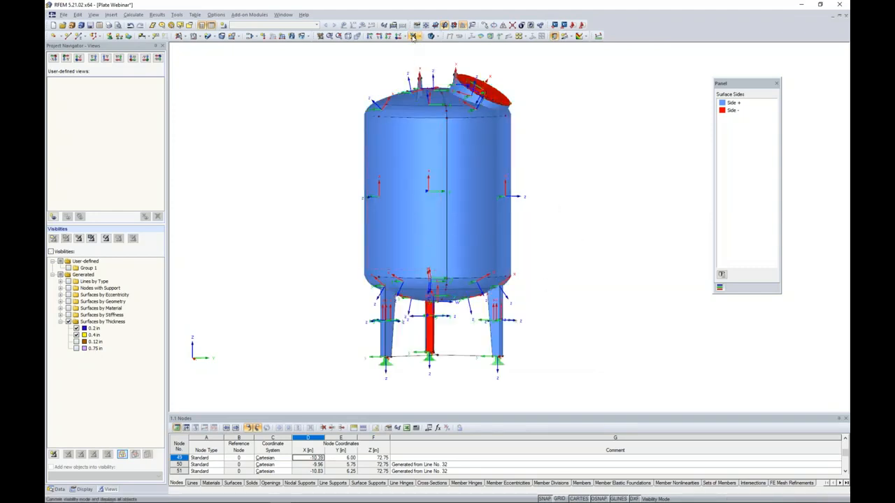
middle_click_drag(439, 289, 626, 305, "ctrl")
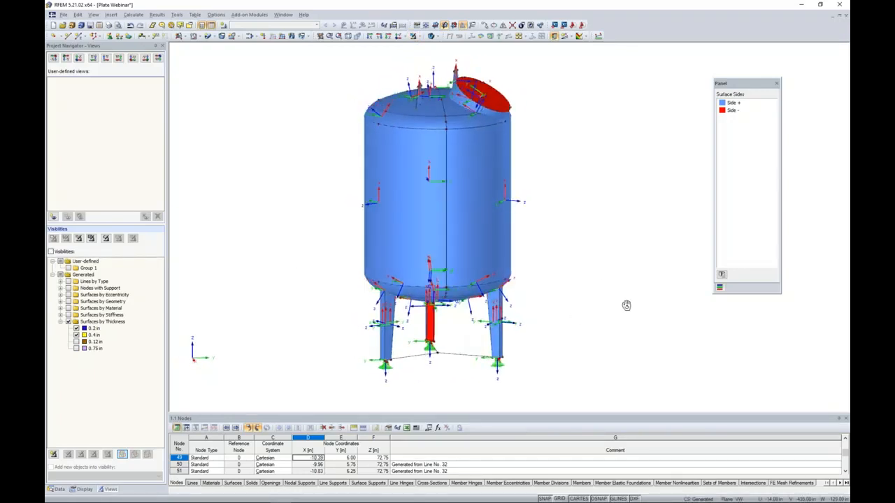
scroll(598, 287, "down", 1)
middle_click_drag(402, 276, 383, 274, "ctrl")
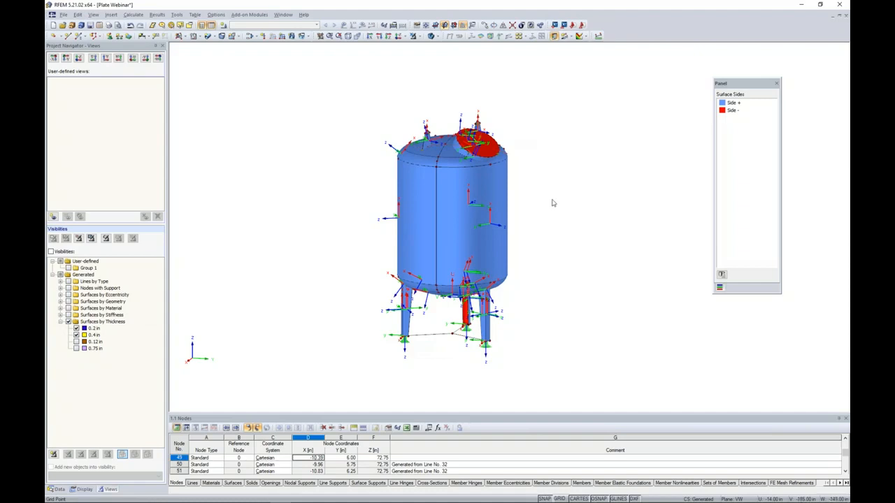
middle_click_drag(534, 311, 562, 317, "ctrl")
scroll(434, 357, "up", 5)
middle_click_drag(428, 334, 500, 340, "ctrl")
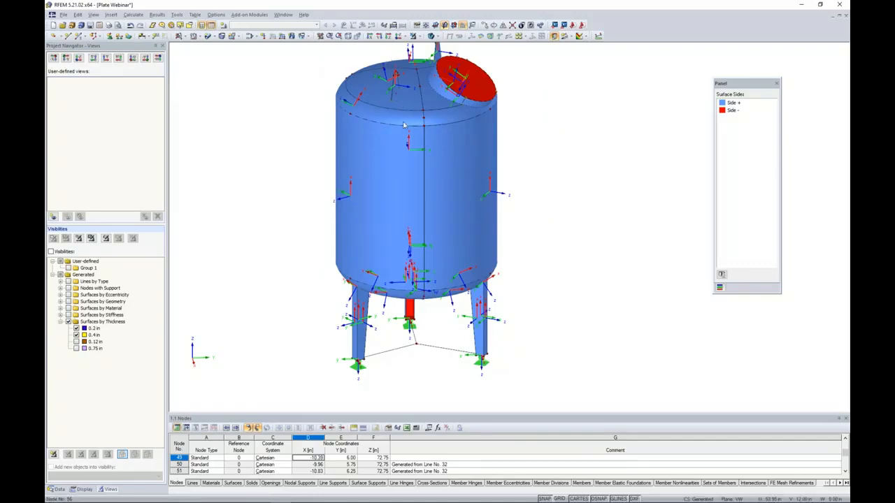
- Turn off the display of the local axis systems and color the model by surface thickness
right_click(399, 156)
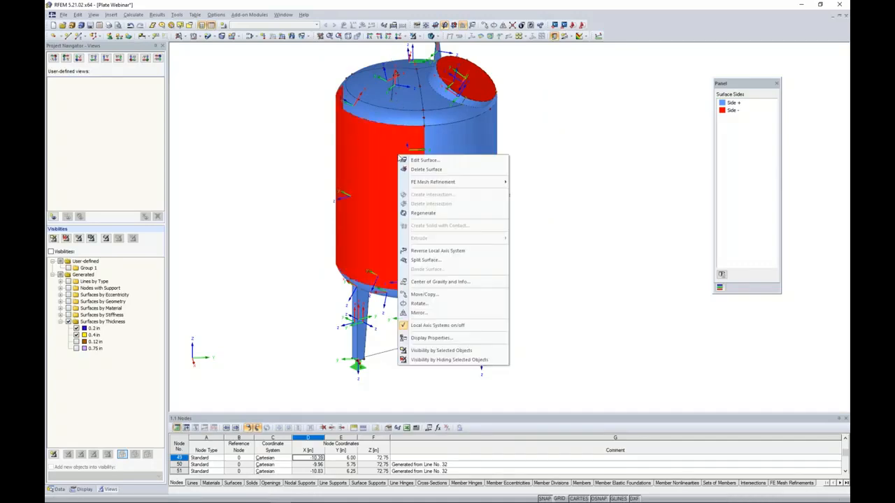
left_click(437, 325)
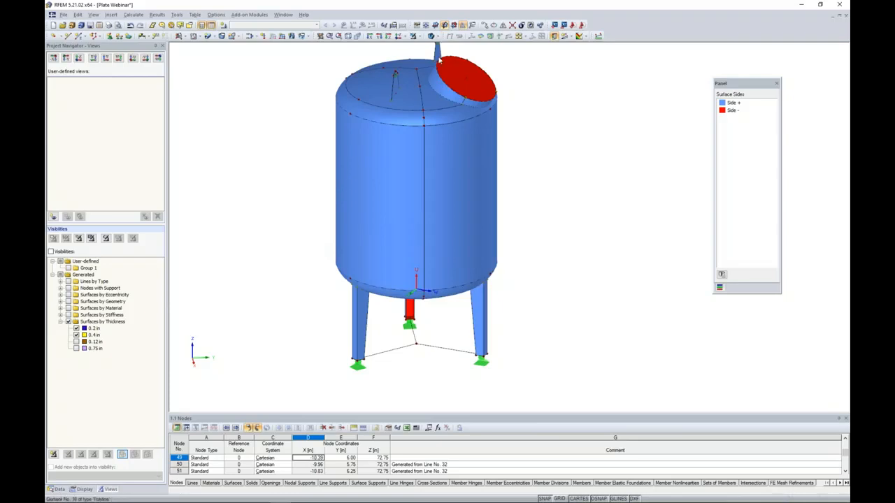
left_click(83, 490)
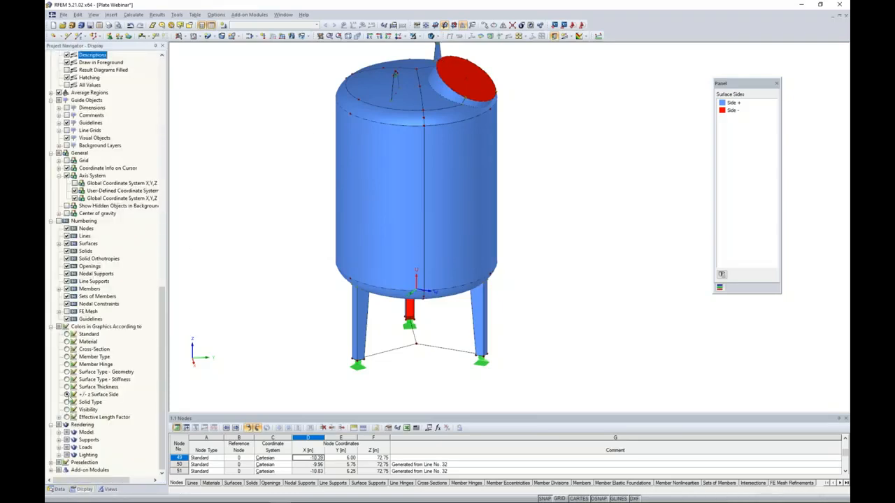
left_click(67, 386)
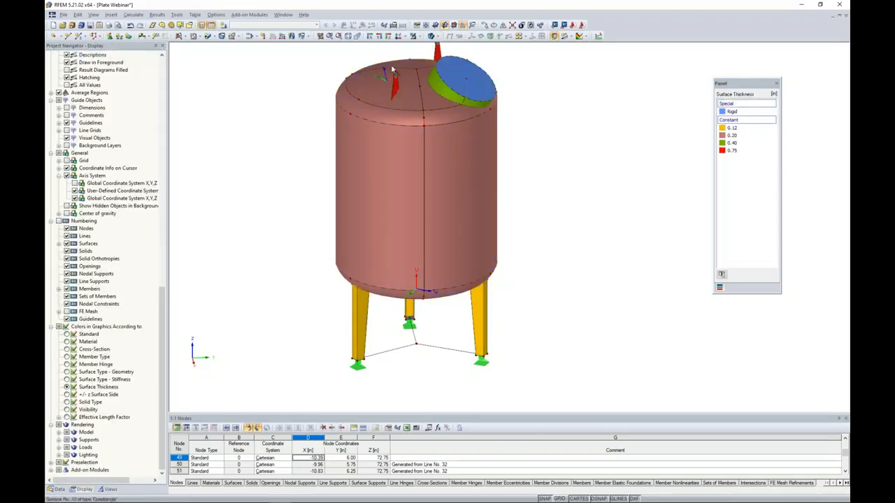
- Switch the model to solid transparent display and view it with the nozzle facing the front
left_click(431, 35)
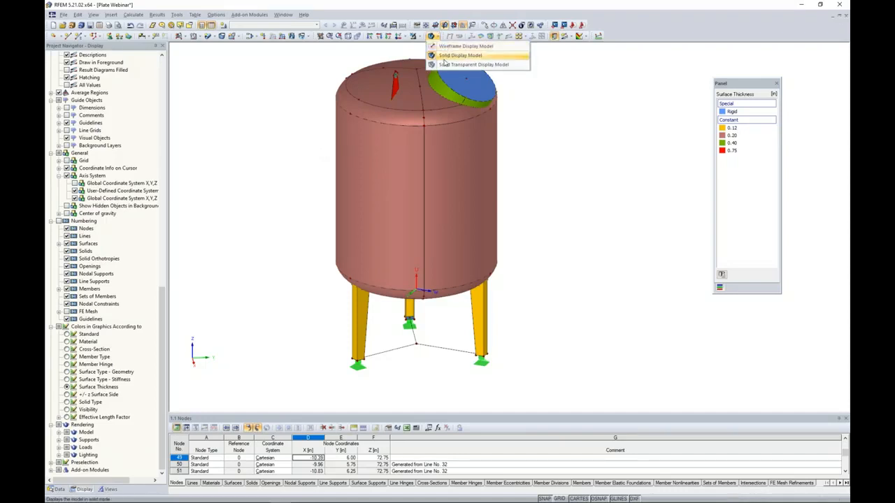
left_click(443, 65)
middle_click_drag(550, 234, 302, 254, "ctrl")
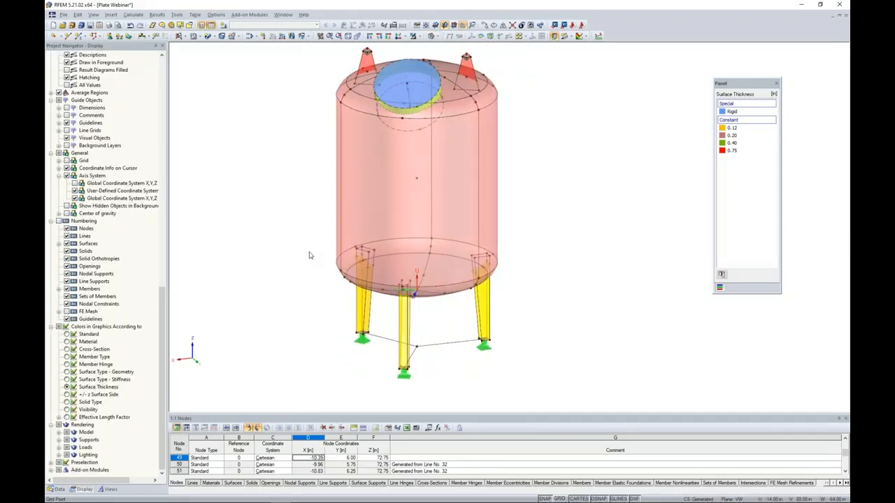
middle_click_drag(310, 254, 314, 282)
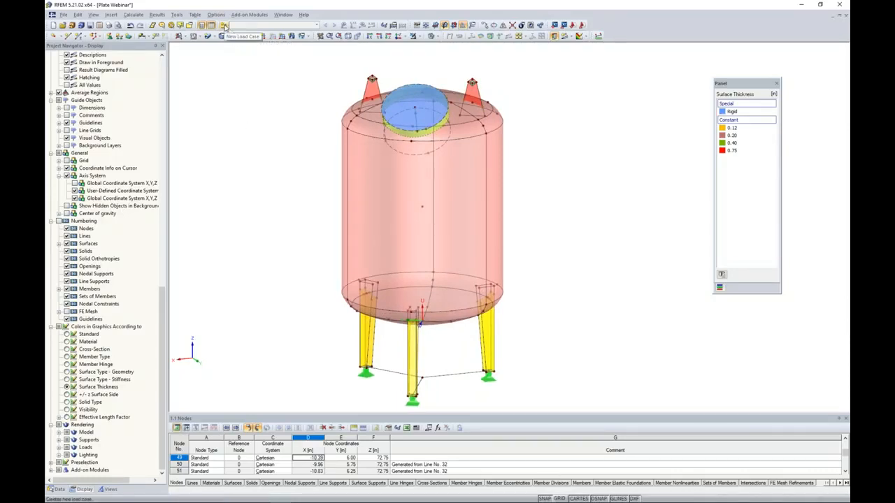
- Create load case LC1 with the description Self-Weight and the action category Dead
left_click(224, 25)
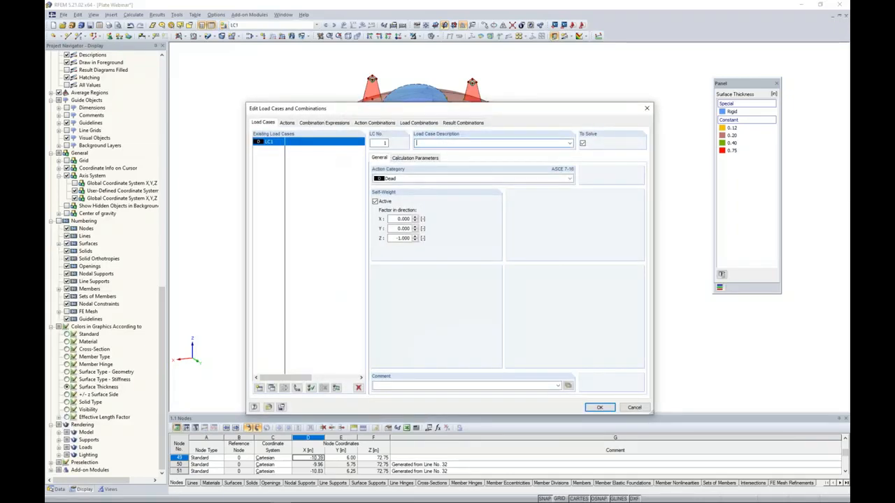
type("Self-Weight")
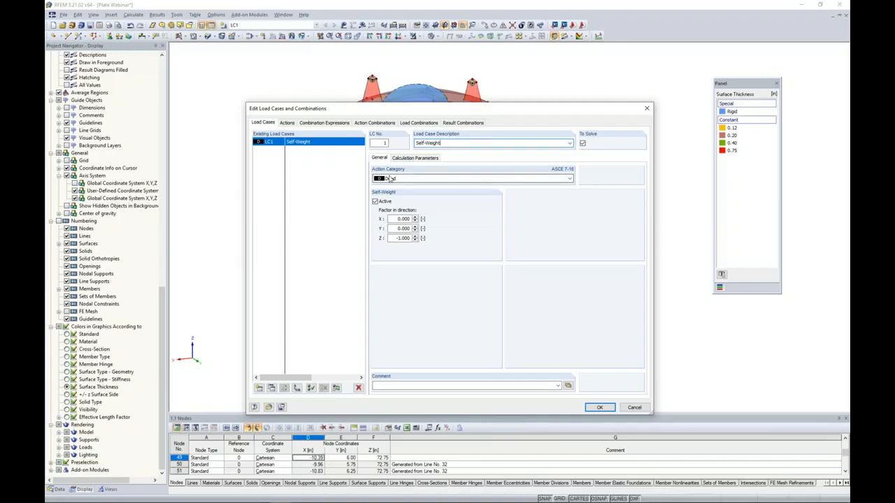
left_click(391, 179)
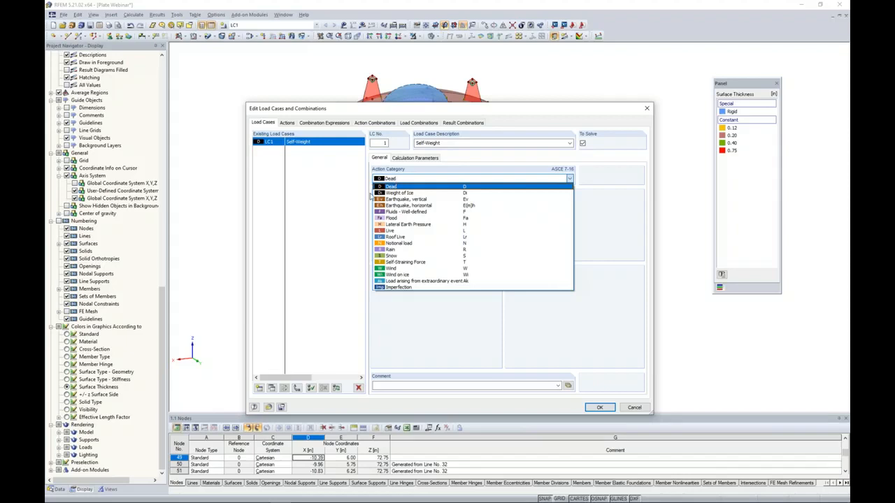
left_click(393, 186)
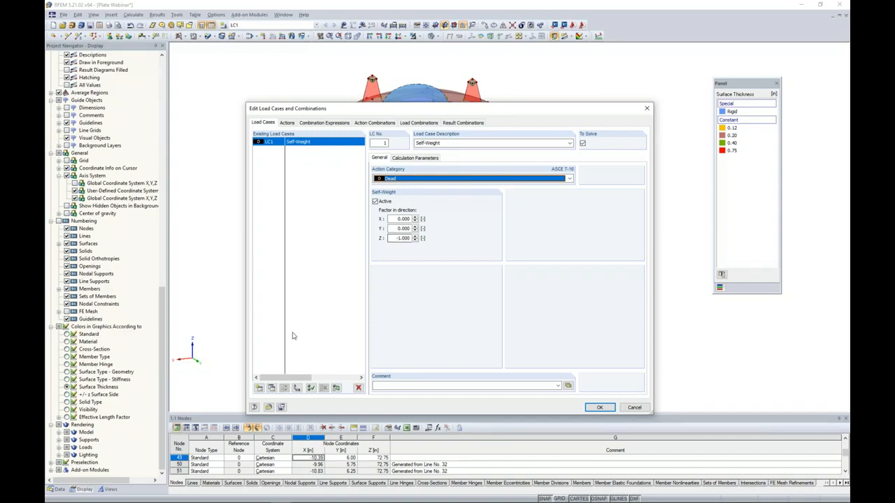
- Add a second load case named Fill and assign it the Live action category
left_click(260, 389)
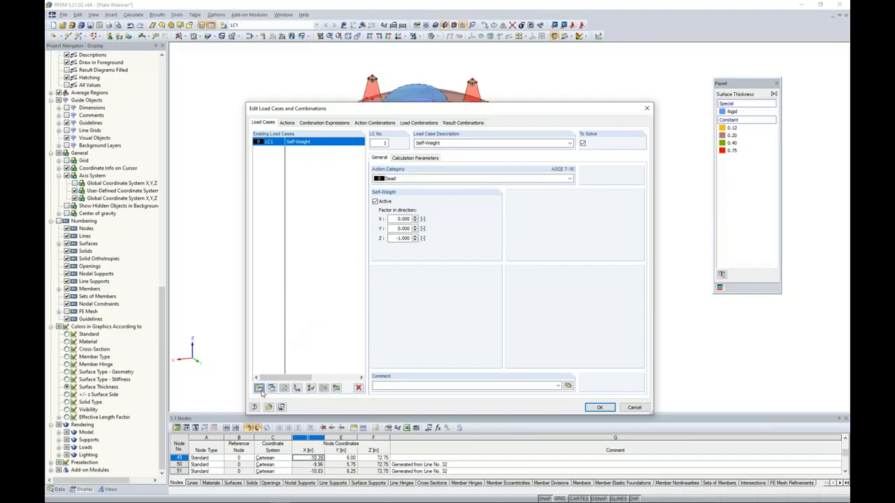
type("Fill")
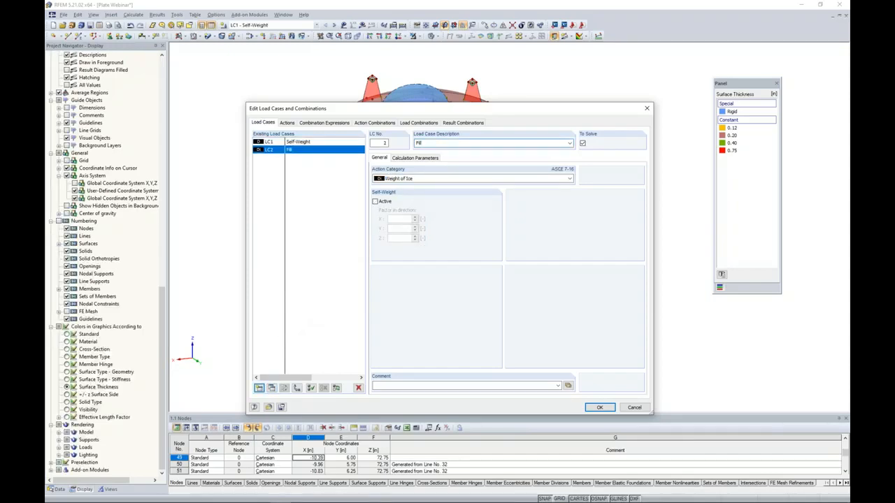
left_click(401, 180)
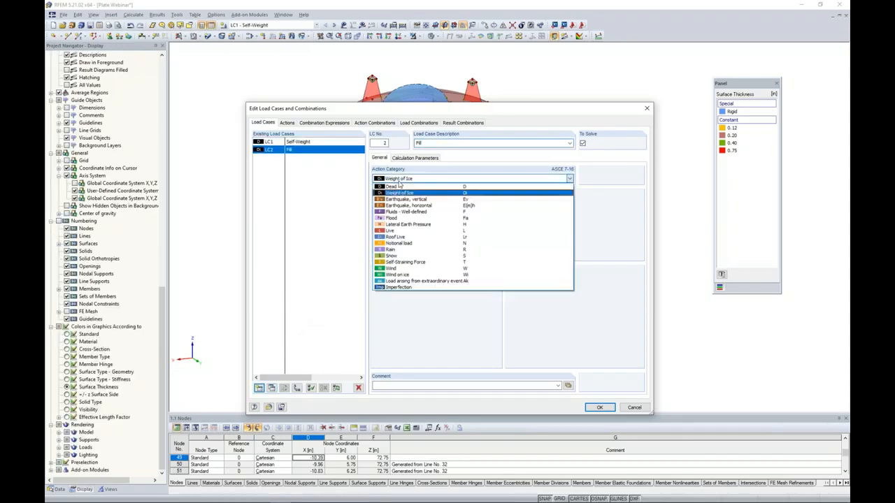
left_click(399, 230)
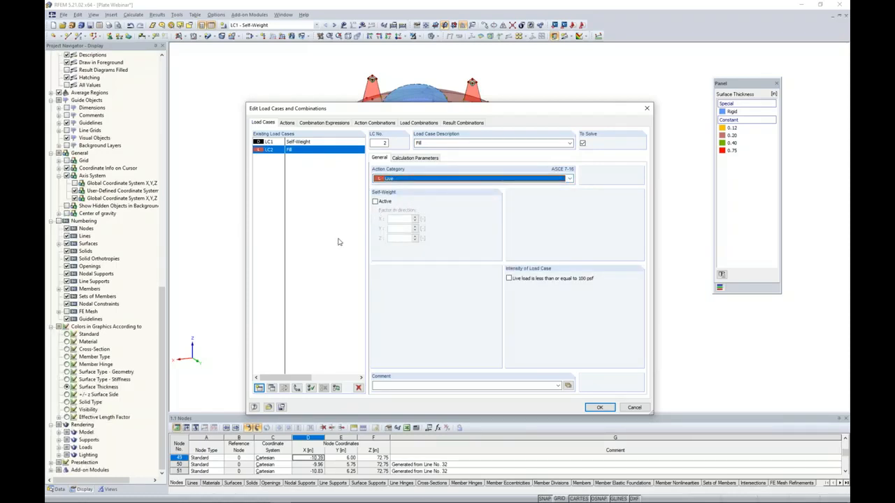
- Add a third load case named Wind and assign it the Wind action category
left_click(259, 388)
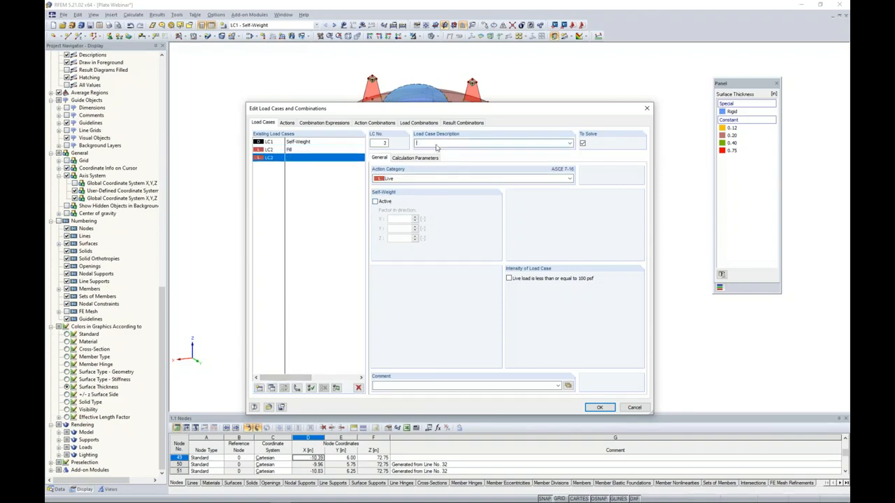
type("Wind")
left_click(390, 181)
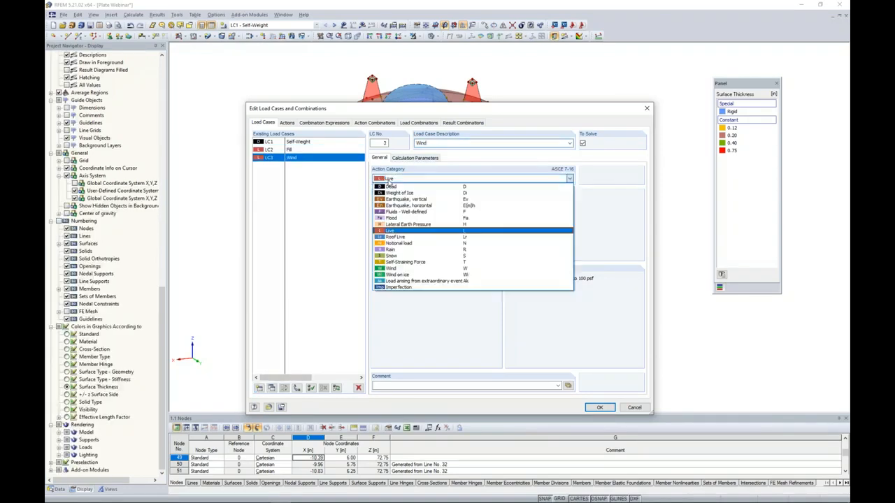
left_click(393, 268)
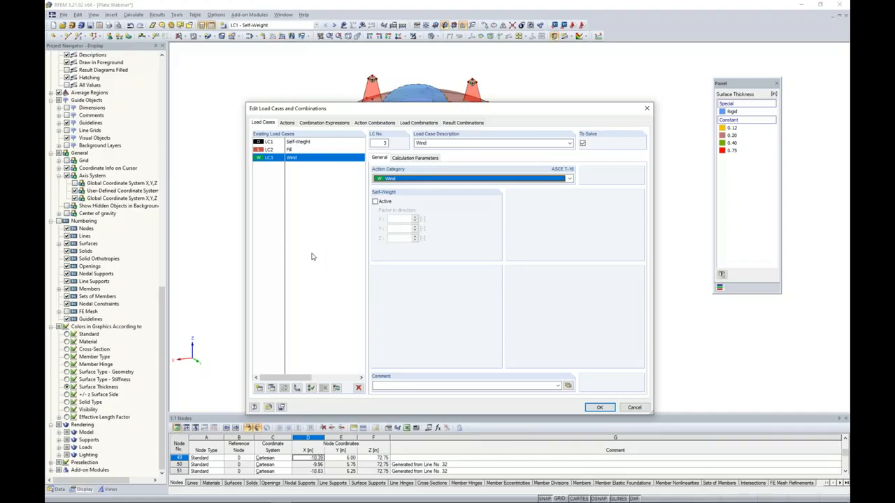
- Review the Wind action and the combination expressions, including the ASCE 7-16 formulas behind the Section 2.4 (ASD) design situation
left_click(287, 123)
left_click(294, 159)
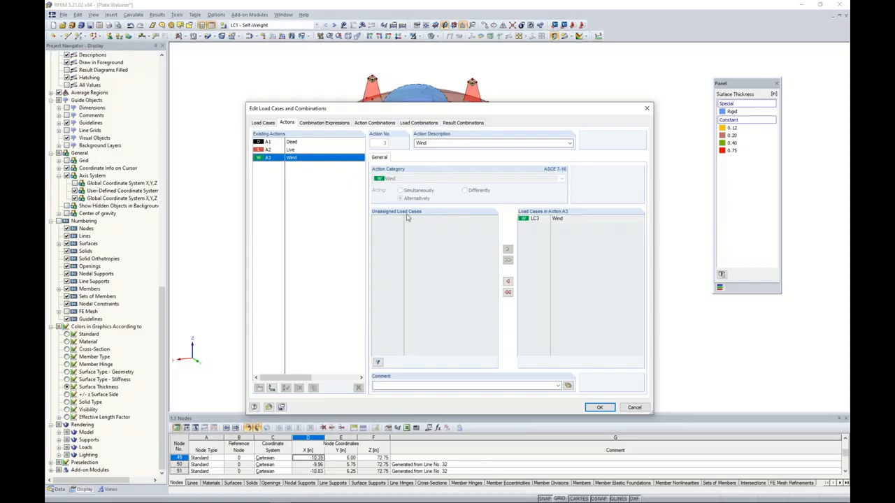
left_click(333, 125)
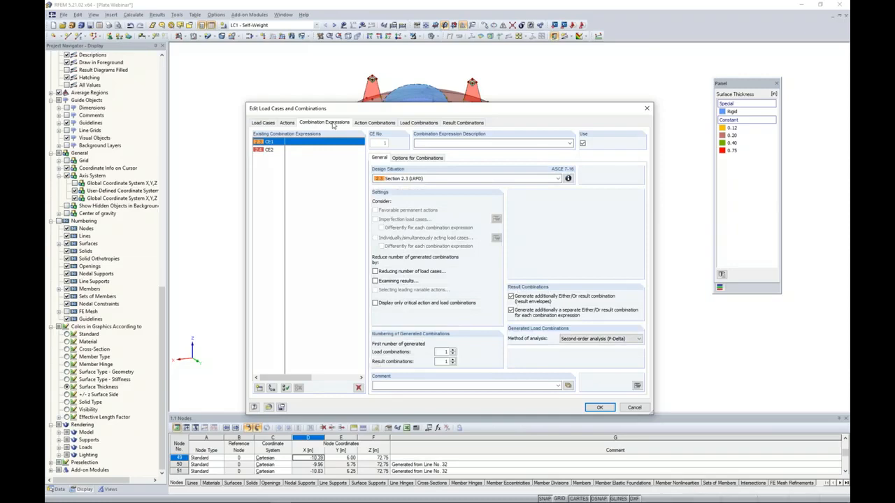
left_click(274, 154)
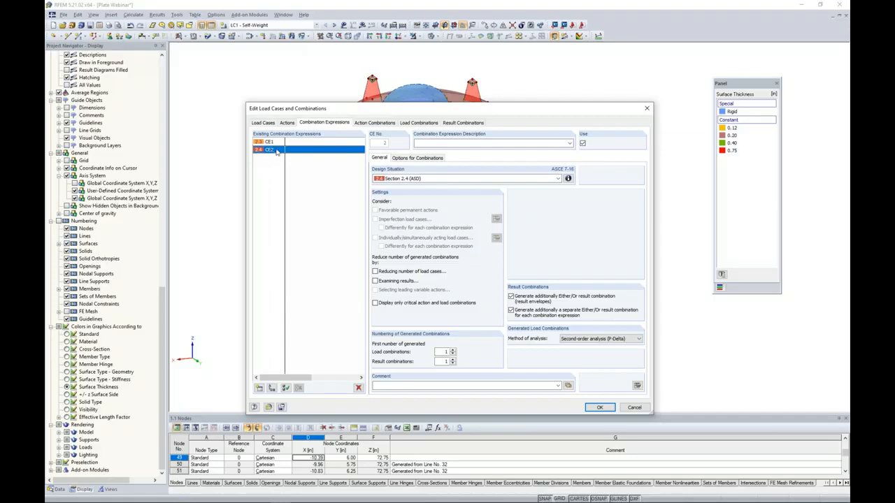
left_click(568, 179)
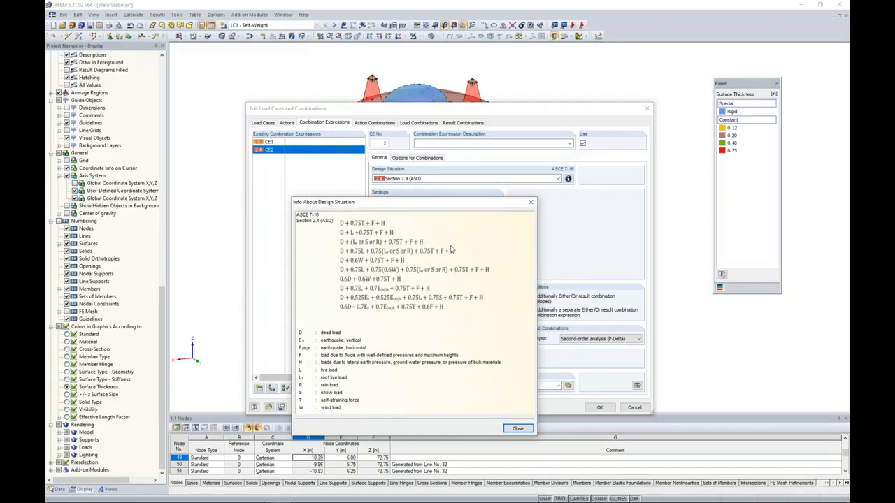
left_click(531, 203)
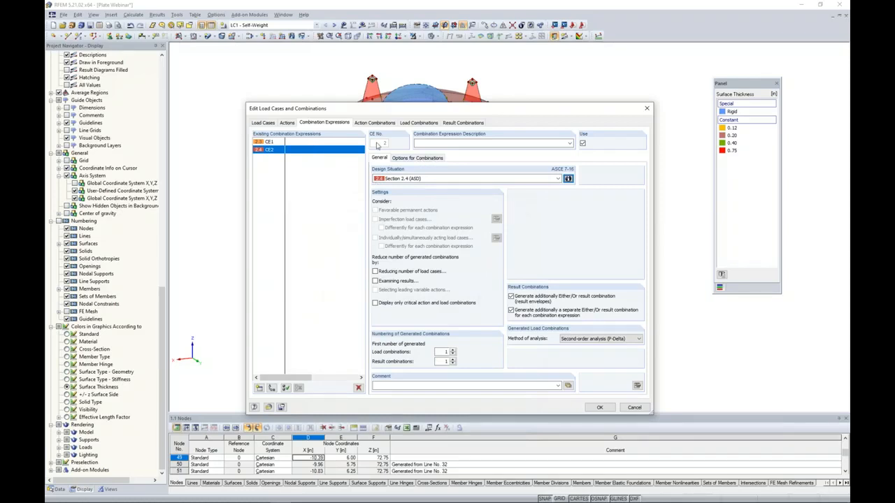
- Compare the method of analysis set for load combination CO1 with that of the Self-Weight load case
left_click(418, 123)
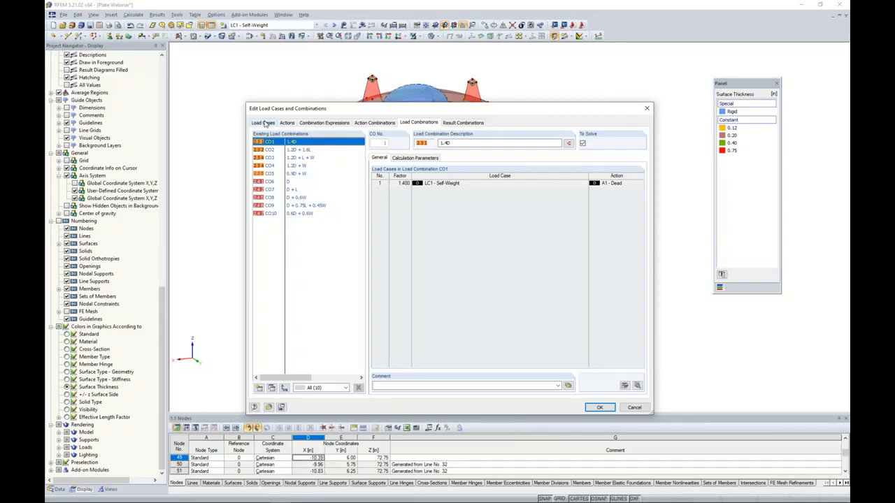
left_click(424, 159)
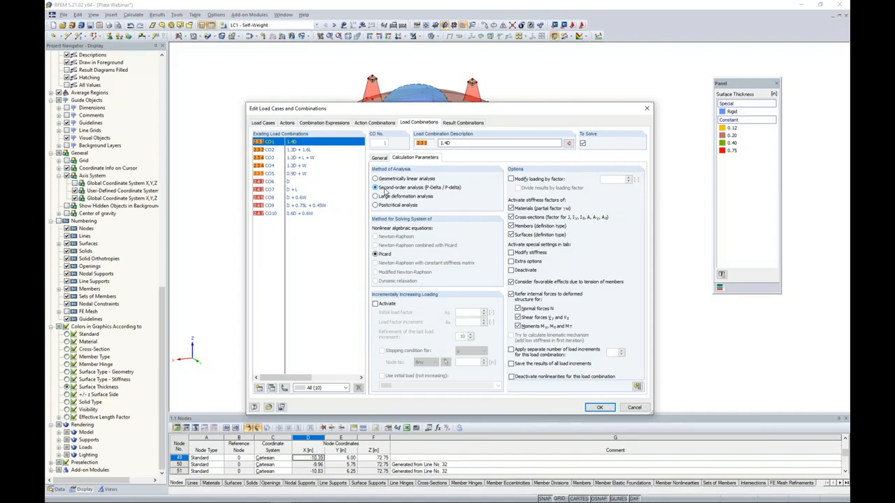
left_click(265, 122)
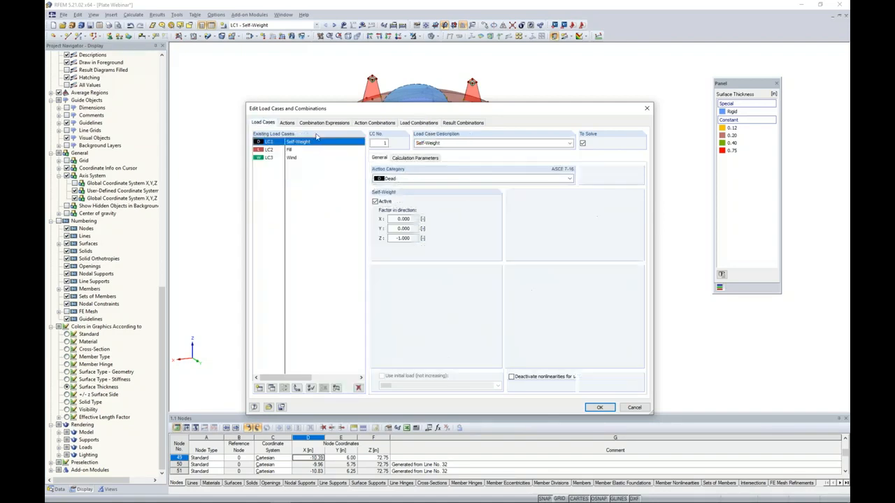
left_click(411, 158)
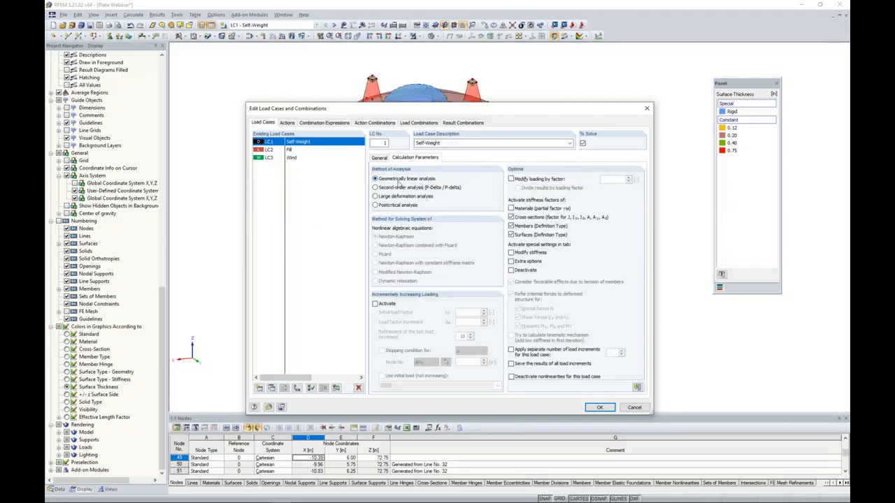
left_click(419, 122)
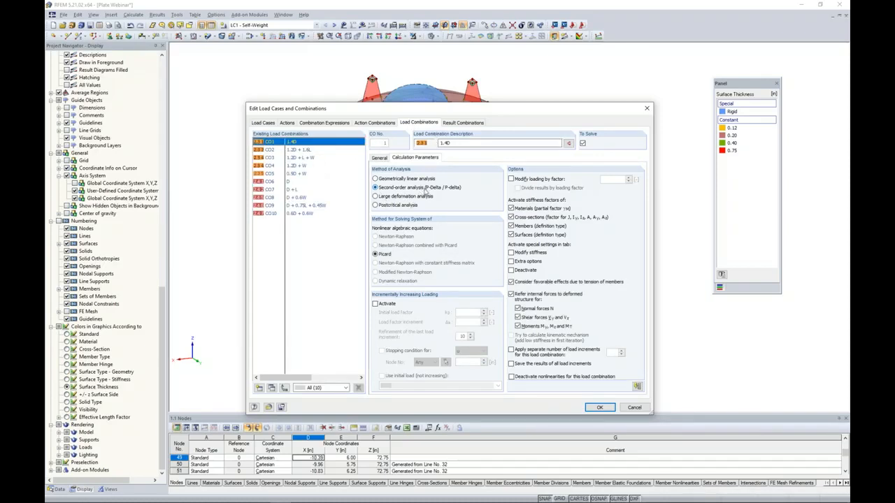
- Check the loading in result combinations RC1 and RC2, and accept the defined load cases and combinations
left_click(460, 123)
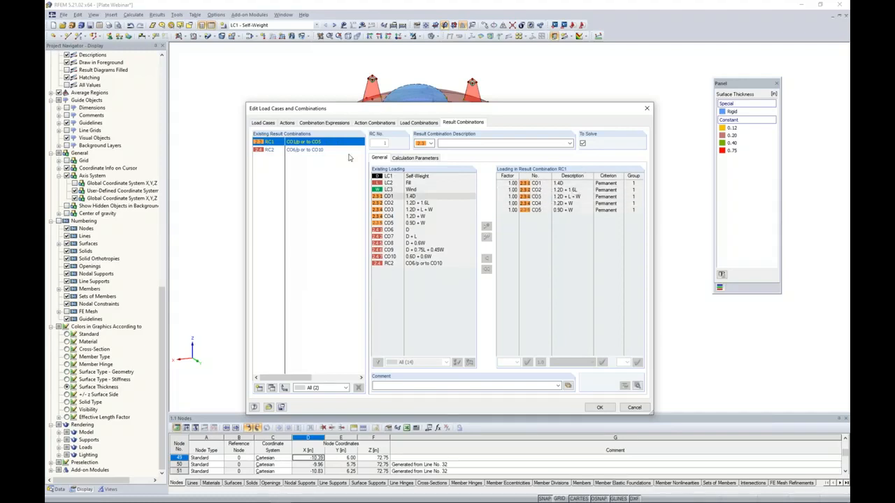
left_click(315, 150)
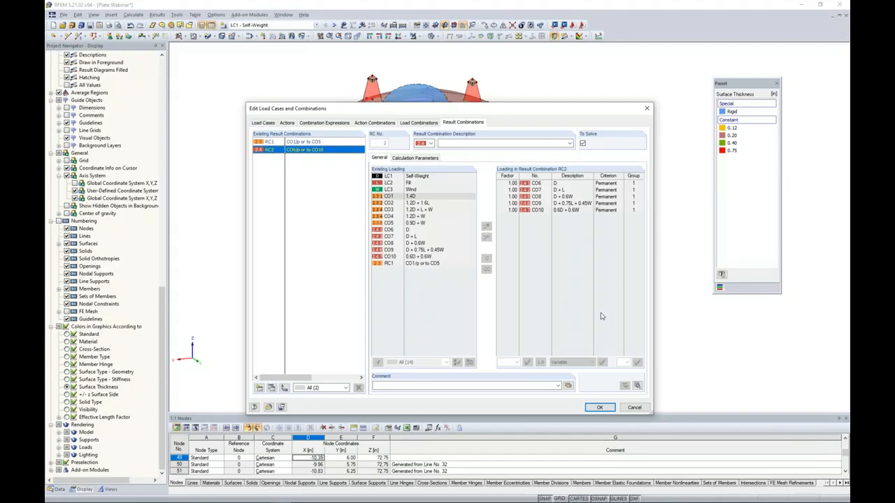
left_click(597, 409)
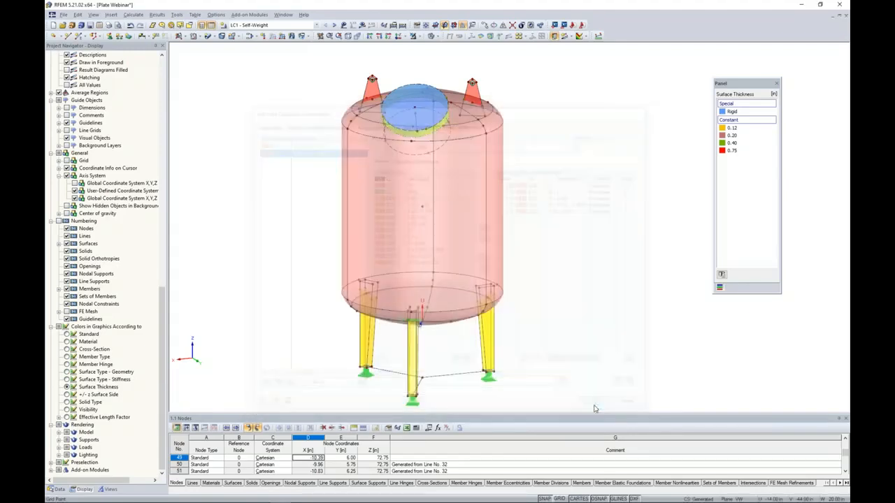
- Make LC2 - Fill the current load case and show the tank in the reverse X-direction
left_click(317, 25)
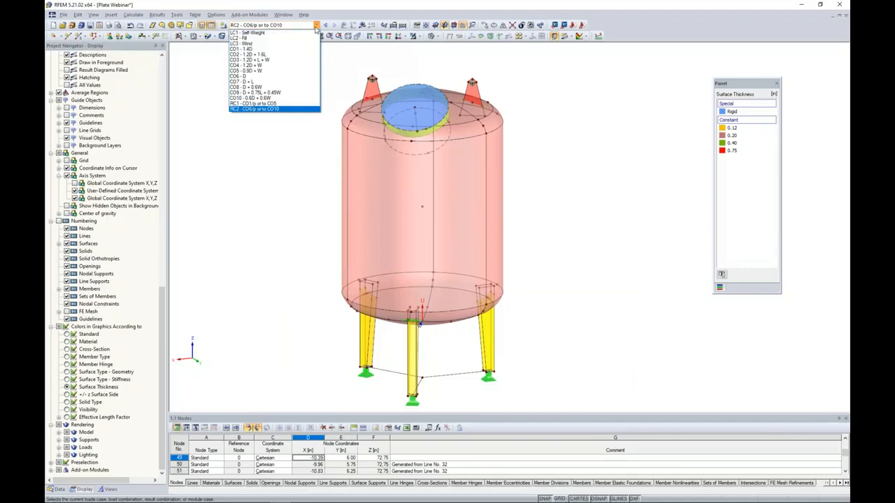
left_click(294, 33)
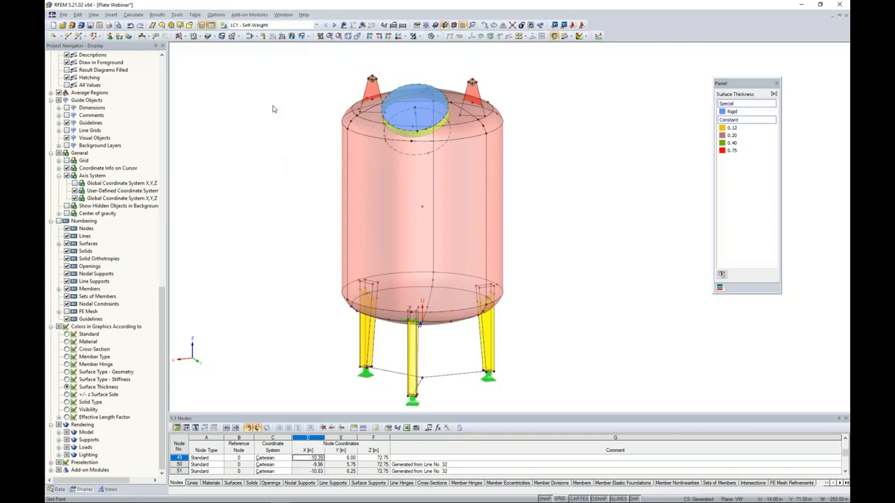
left_click(334, 25)
left_click(404, 37)
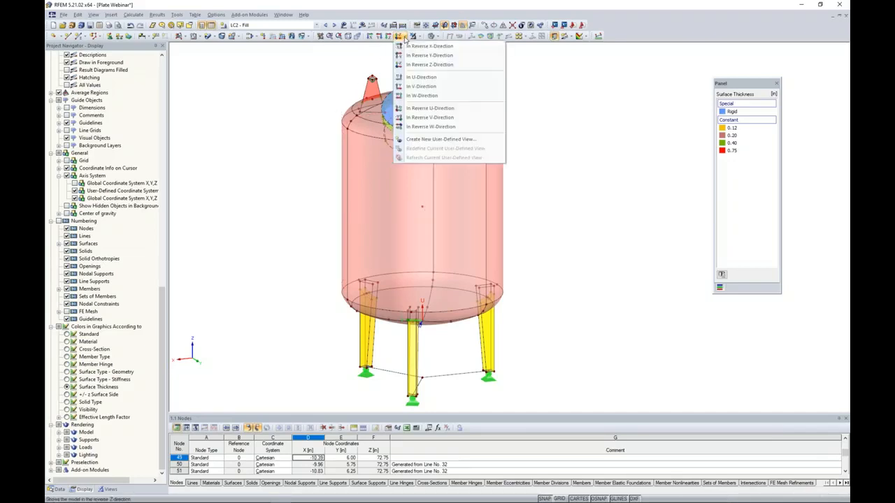
left_click(410, 46)
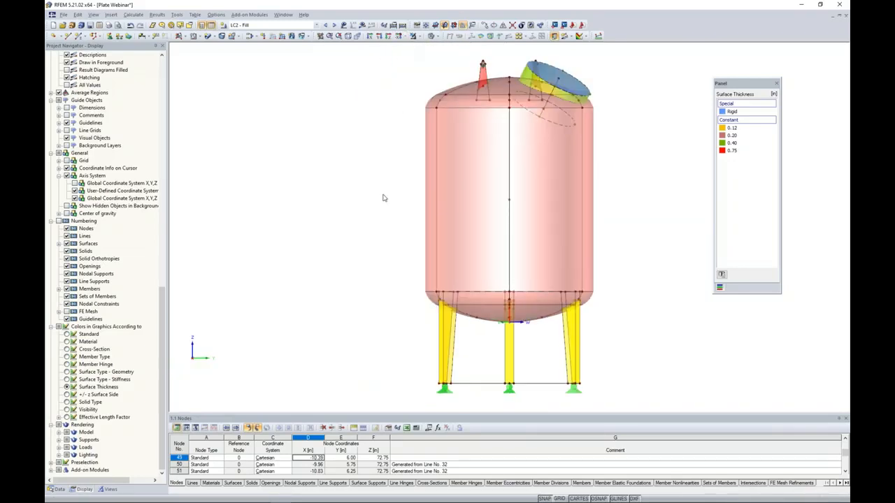
- Copy the tank axis nodes at the bottom tip and the upper shell edge once by 24 in in global Y, without connecting lines
scroll(383, 198, "down", 2)
middle_click_drag(383, 198, 335, 191)
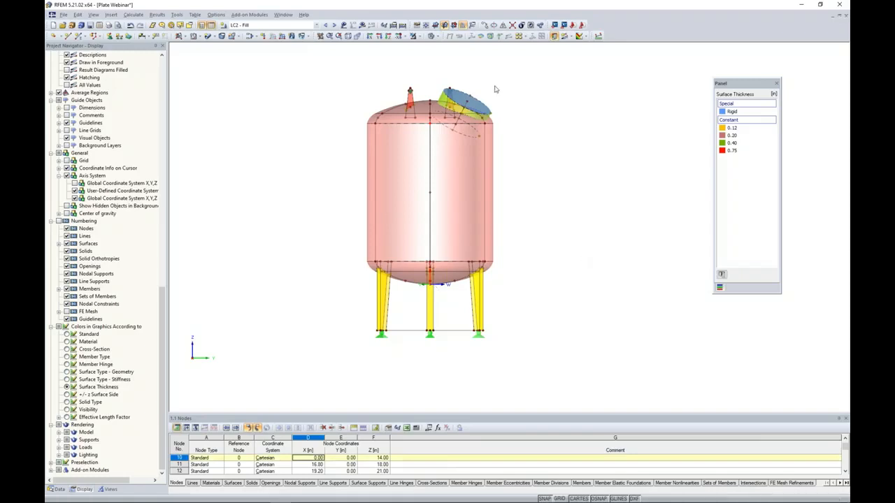
left_click(483, 28)
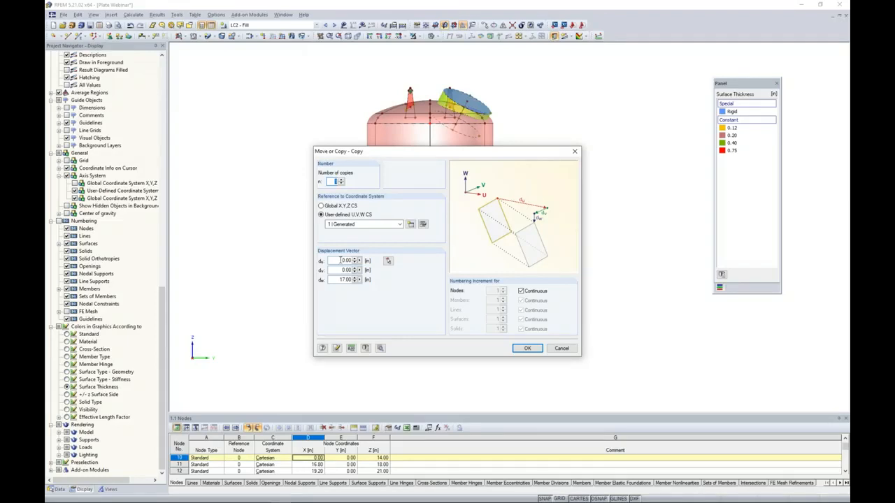
left_click(321, 206)
double_click(343, 261)
key("Tab")
type("24")
key("Tab")
type("0")
key("Tab")
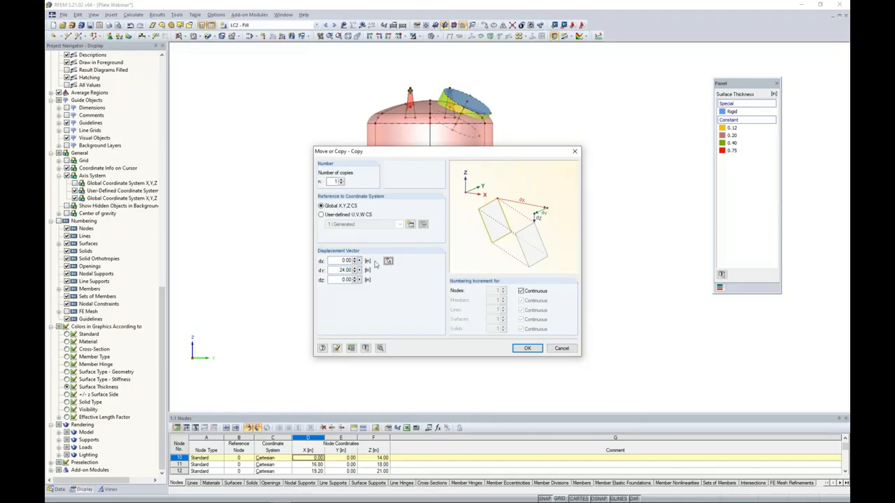
left_click(381, 348)
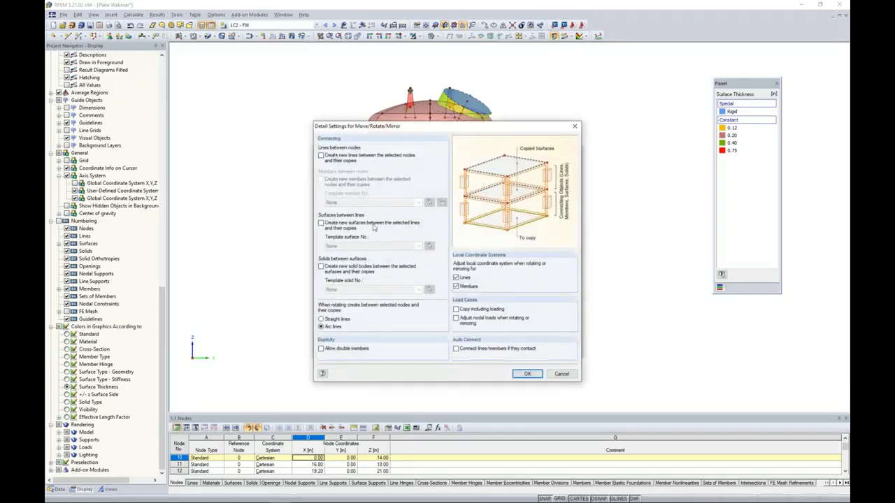
left_click(535, 377)
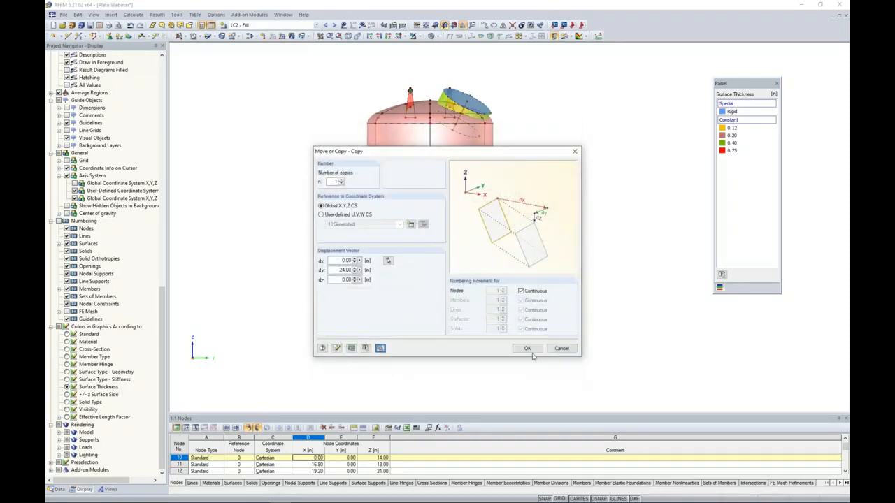
left_click(526, 350)
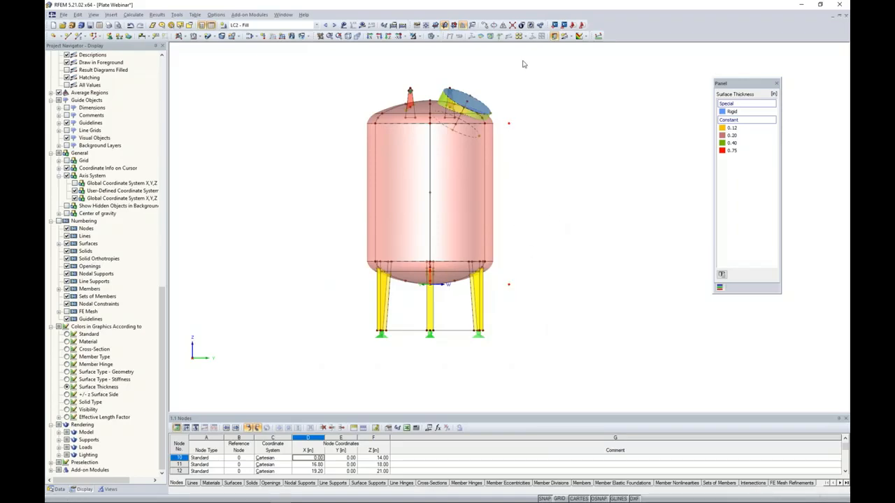
- Mirror the two offset auxiliary nodes as copies about the global X-Z plane through the origin node
left_click(503, 26)
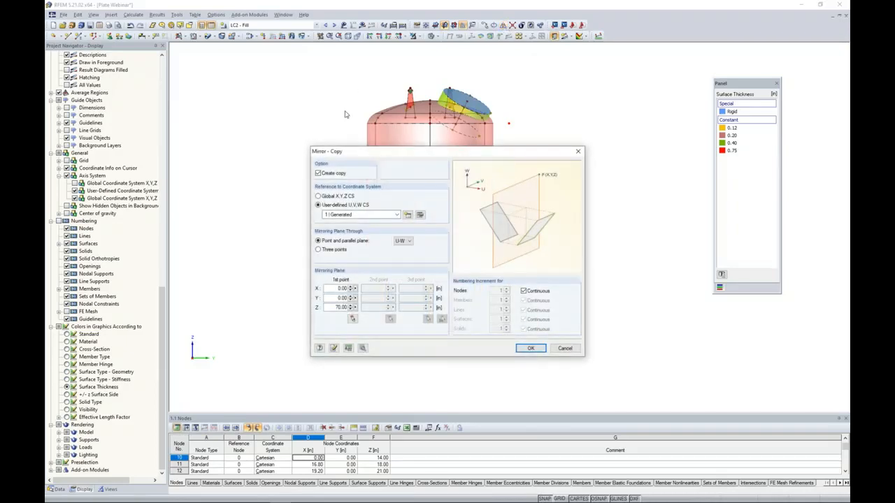
left_click(319, 197)
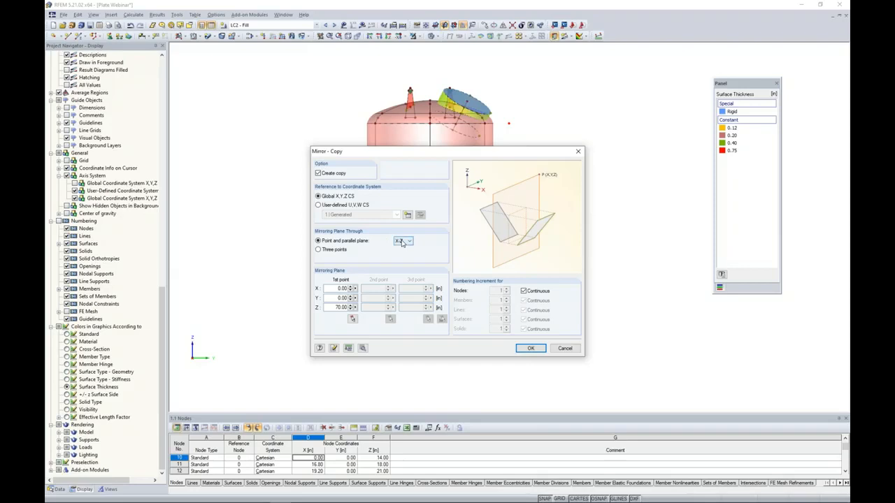
left_click(352, 319)
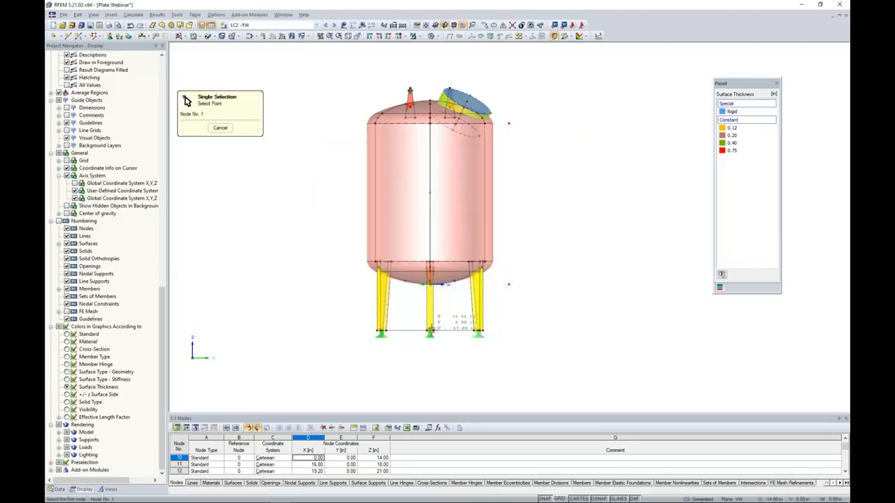
key("Escape")
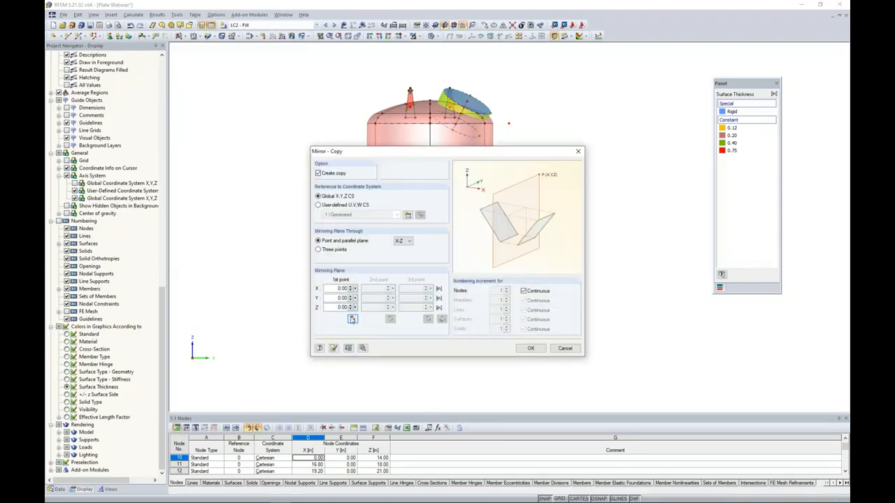
left_click(531, 348)
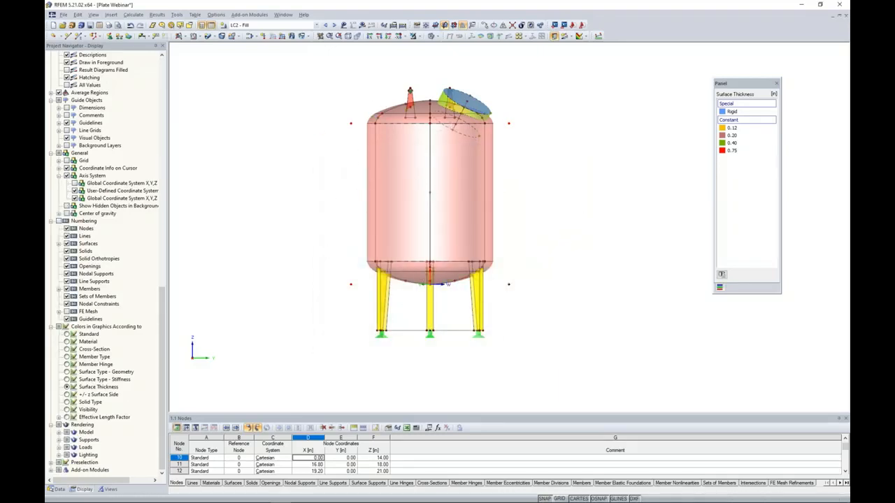
- Set the X coordinate of all four auxiliary nodes beside the tank to 0 in
left_click_drag(330, 103, 363, 309)
left_click_drag(504, 106, 531, 316)
middle_click_drag(455, 200, 326, 204, "ctrl")
double_click(349, 137)
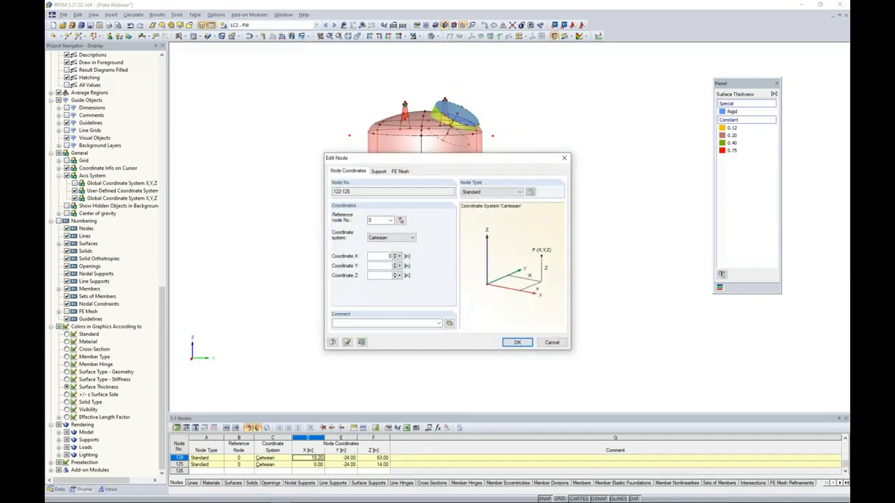
left_click(564, 158)
middle_click_drag(446, 255, 343, 260, "ctrl")
middle_click_drag(286, 220, 304, 238, "ctrl")
scroll(309, 217, "down", 1)
scroll(298, 238, "down", 1)
scroll(294, 238, "up", 5)
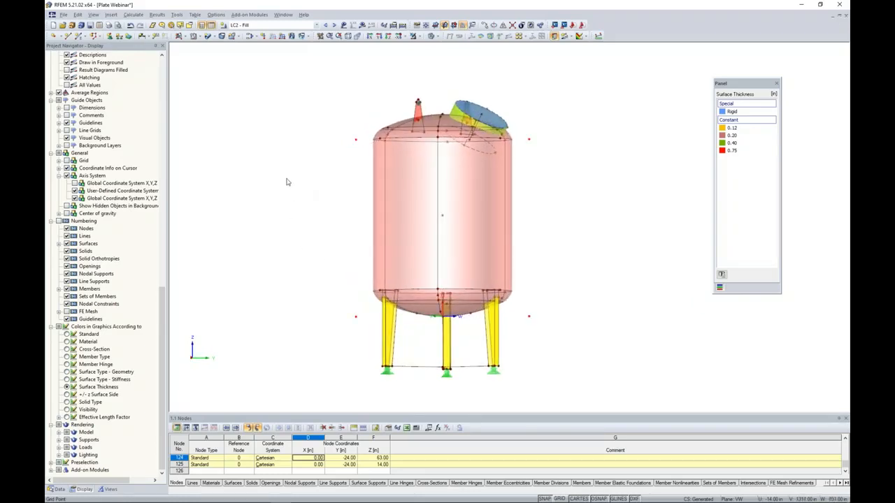
- Start a free rectangular load in LC2 and assign it to the 0.2 in thick shell and bottom surfaces 3,5,8,10,13,15,41-46
left_click(307, 37)
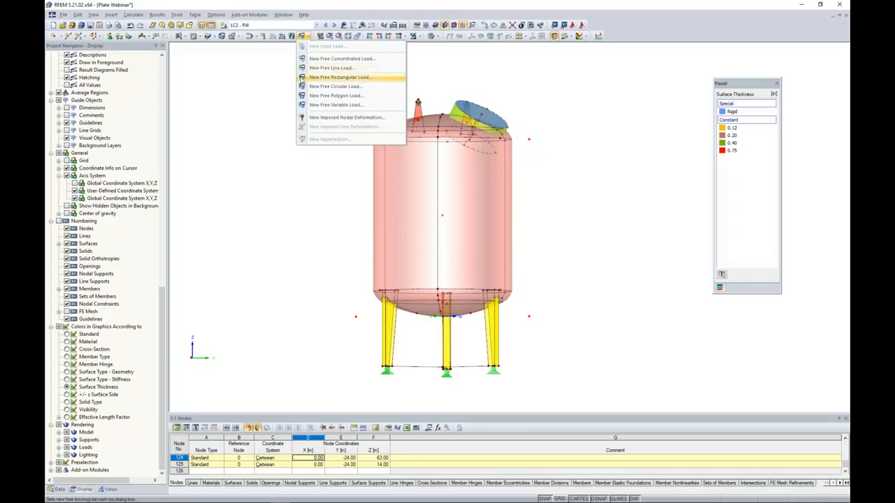
left_click(315, 78)
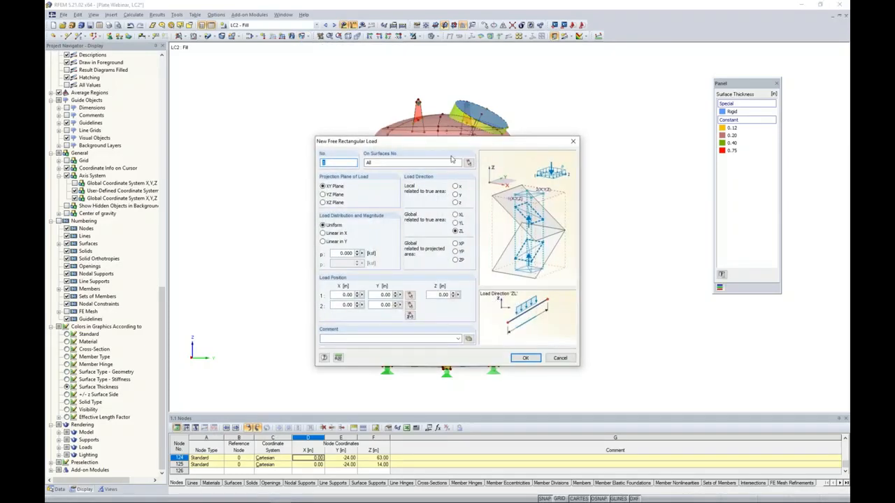
left_click(469, 163)
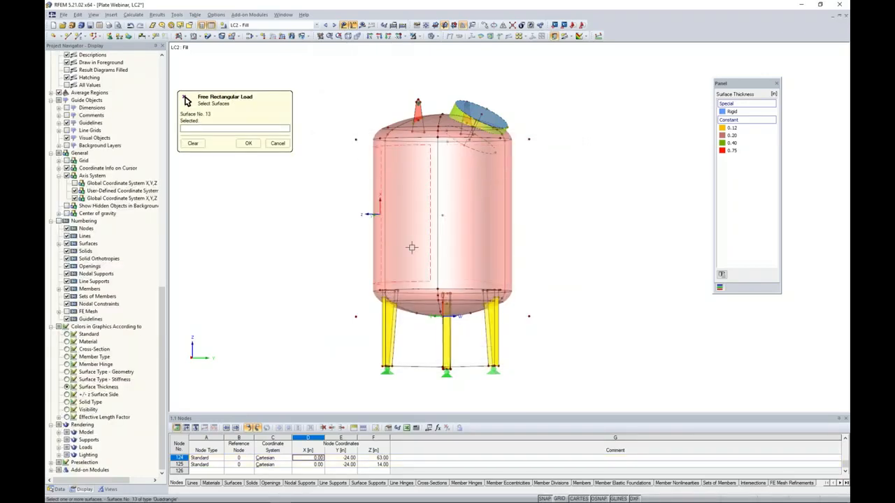
middle_click_drag(328, 282, 337, 250)
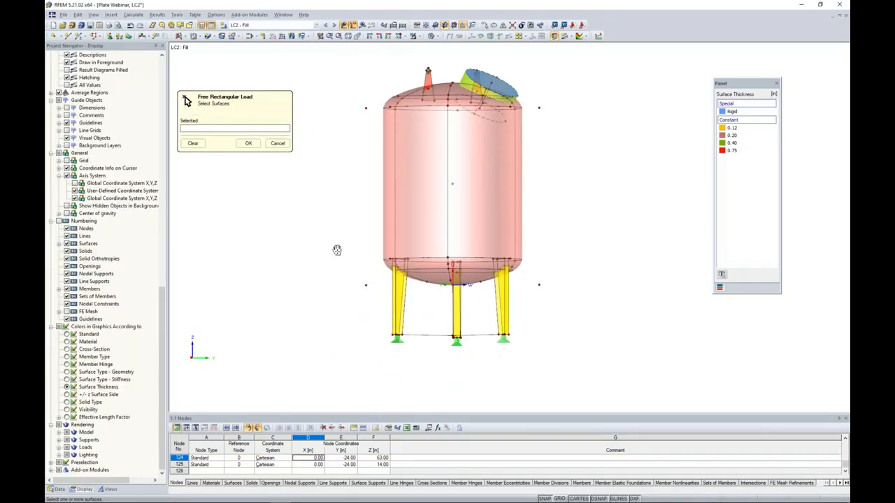
left_click(110, 489)
left_click(76, 335)
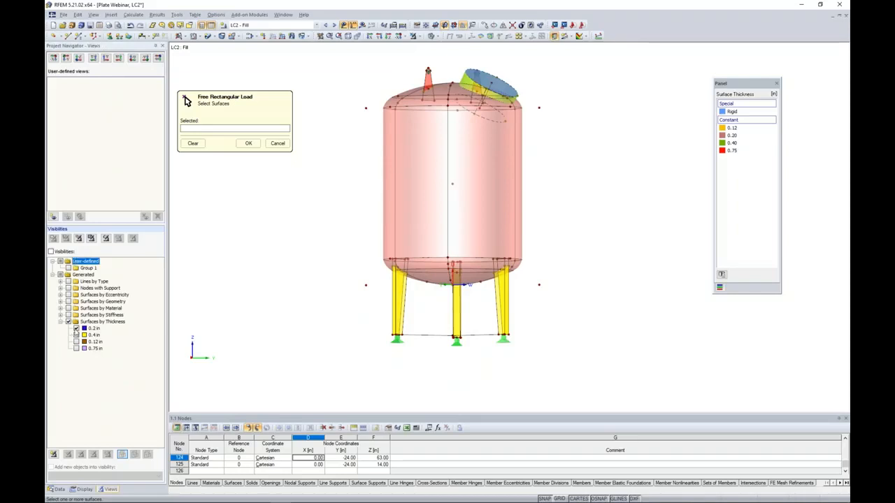
left_click(77, 329)
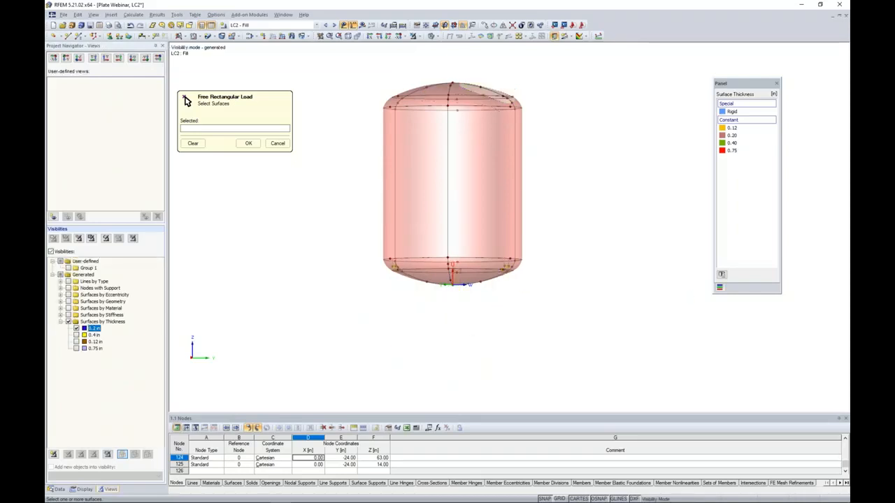
left_click_drag(581, 314, 360, 158)
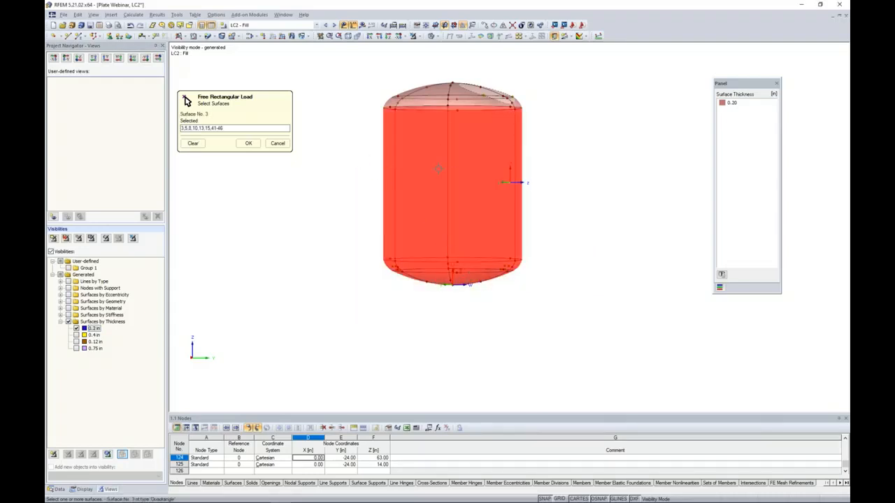
left_click(249, 143)
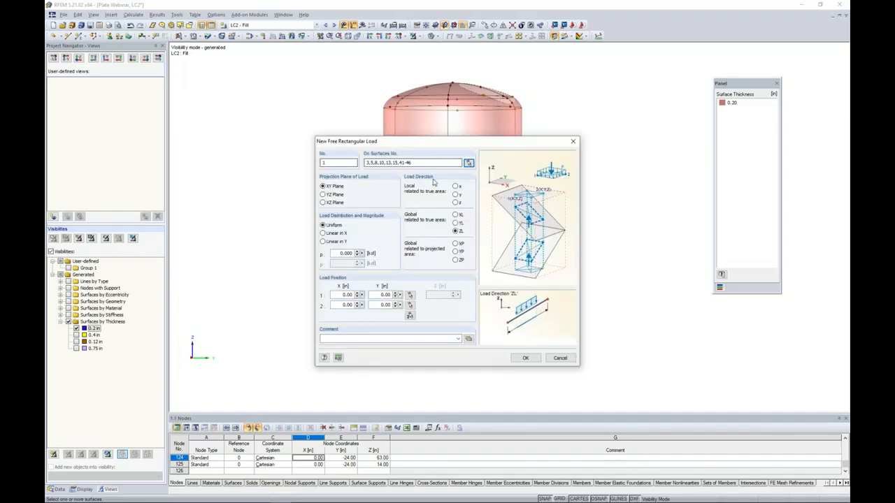
- Define the fill load in local z, projected on the YZ plane, linear in Z from 0 to 0.4 ksf
left_click(456, 202)
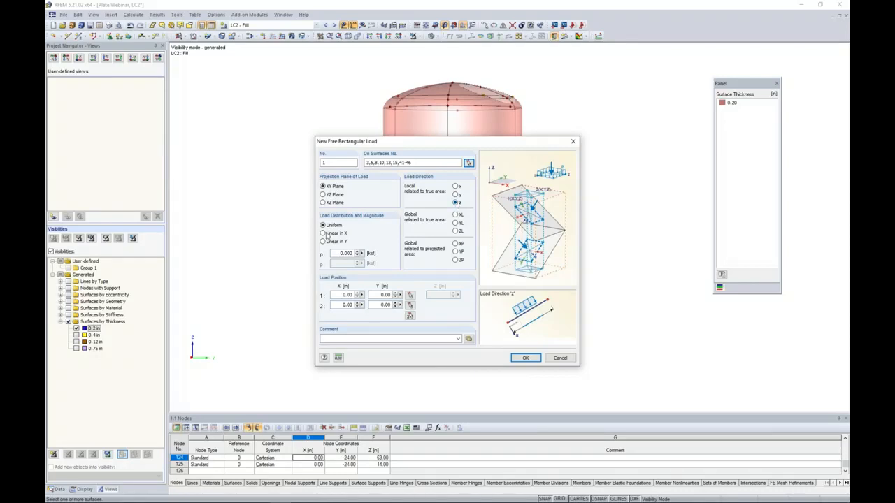
left_click(322, 195)
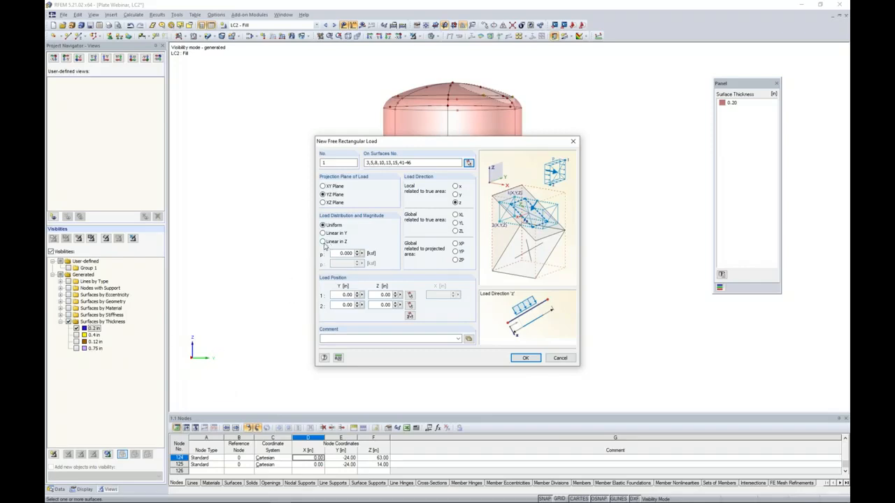
left_click(323, 242)
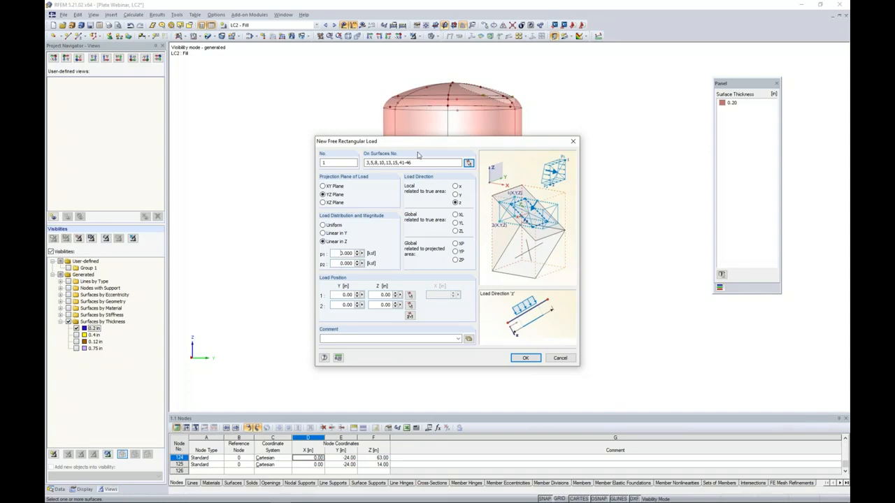
left_click_drag(340, 263, 392, 267)
type("0.4")
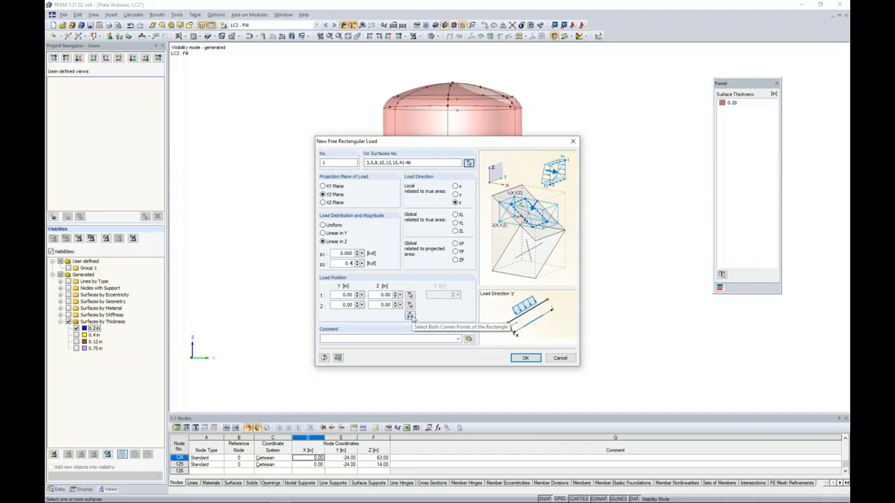
- Position the fill load between the auxiliary nodes at Y -24, Z 63 in and Y 24, Z 14 in, with all objects shown, and create it
left_click(411, 317)
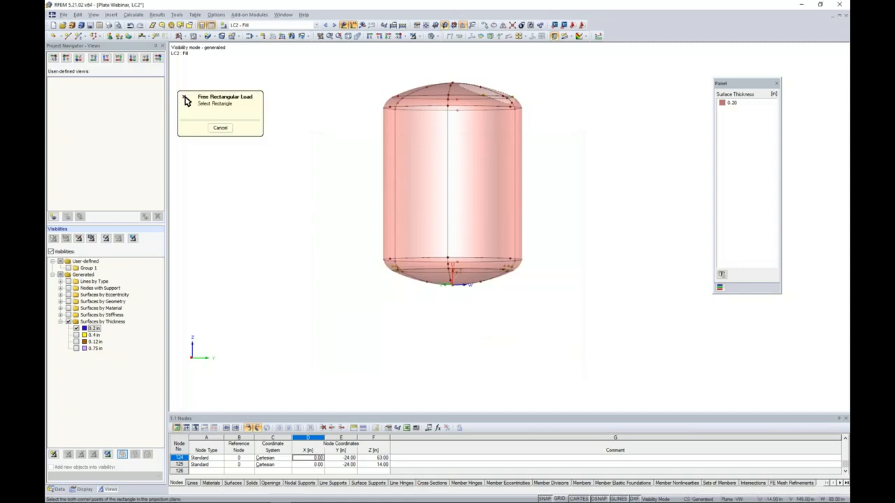
left_click(413, 36)
left_click(364, 107)
left_click(539, 285)
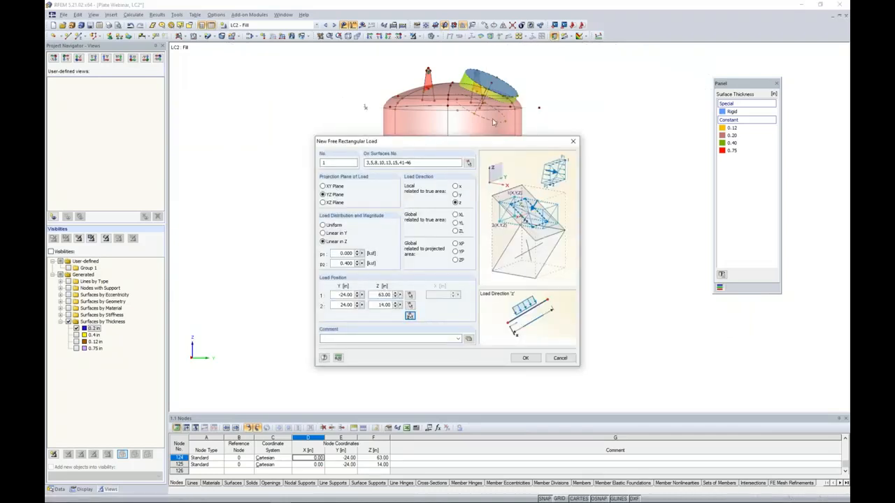
left_click(526, 358)
middle_click_drag(557, 277, 586, 280, "ctrl")
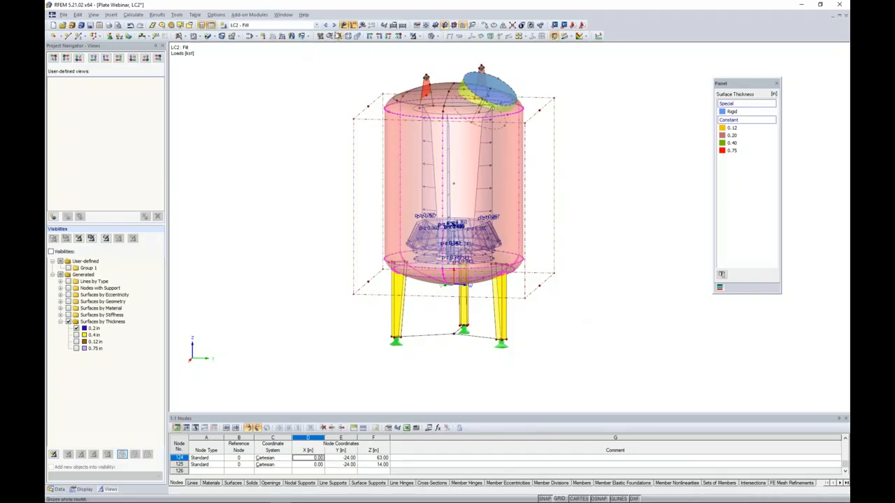
- Make LC3 - Wind the current load case and copy the four auxiliary nodes by 7 in in global Z with no Y offset
left_click(335, 25)
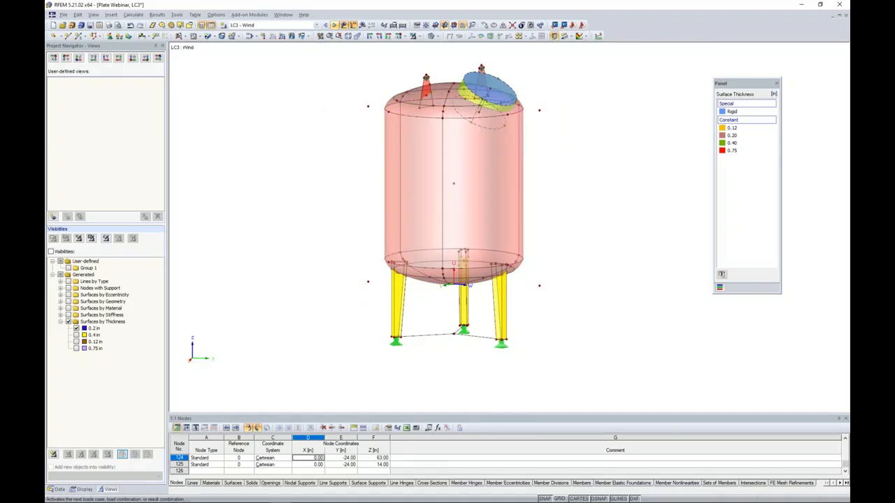
middle_click_drag(303, 150, 329, 127, "ctrl")
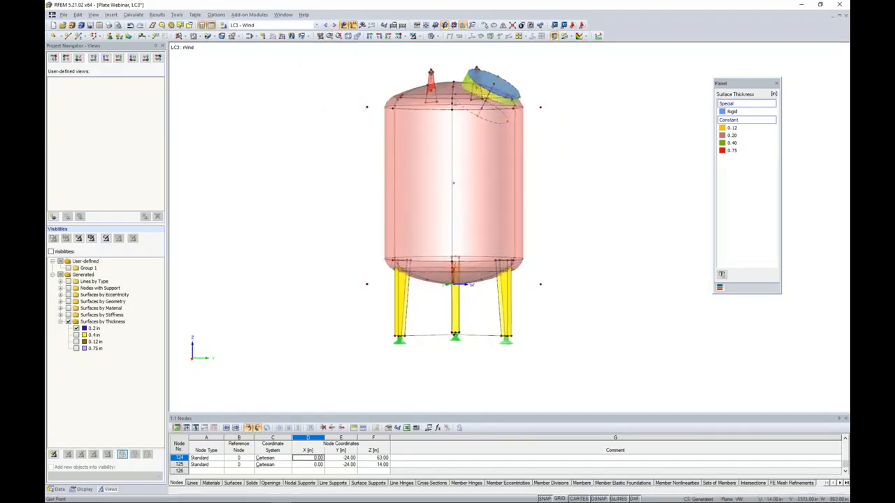
left_click_drag(378, 297, 341, 89)
left_click_drag(565, 304, 530, 91)
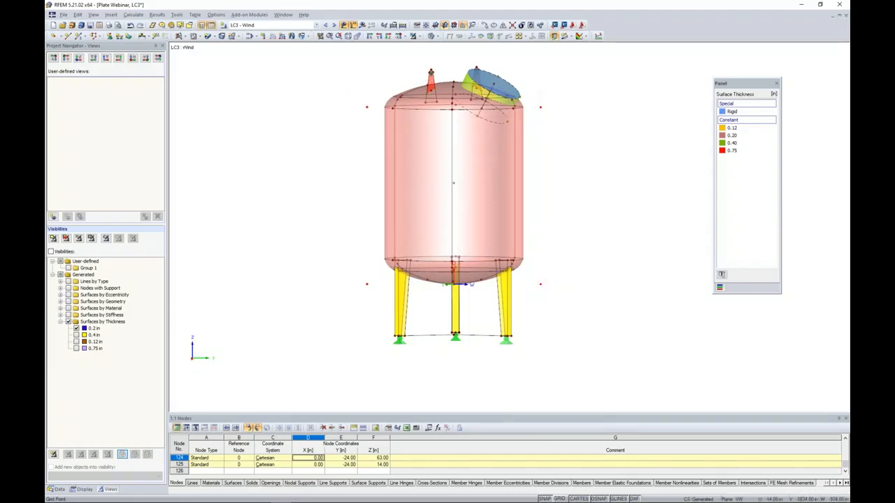
left_click(488, 26)
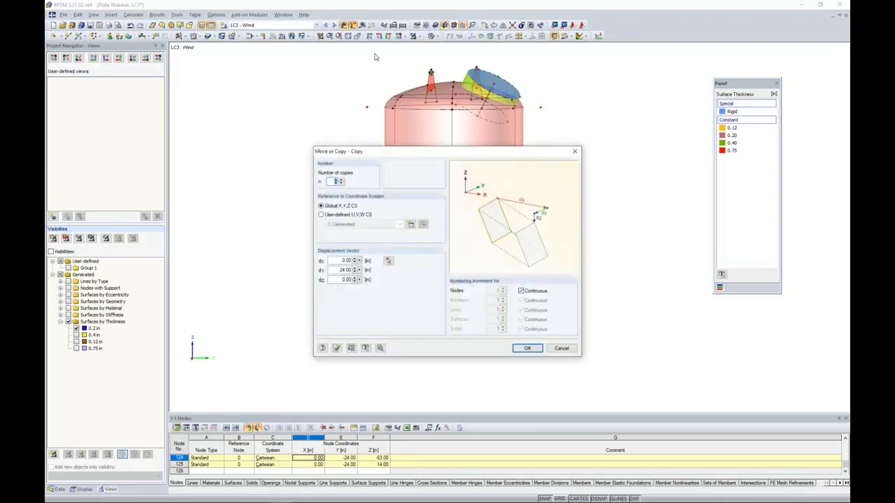
double_click(332, 270)
type("0")
key("Tab")
left_click(526, 347)
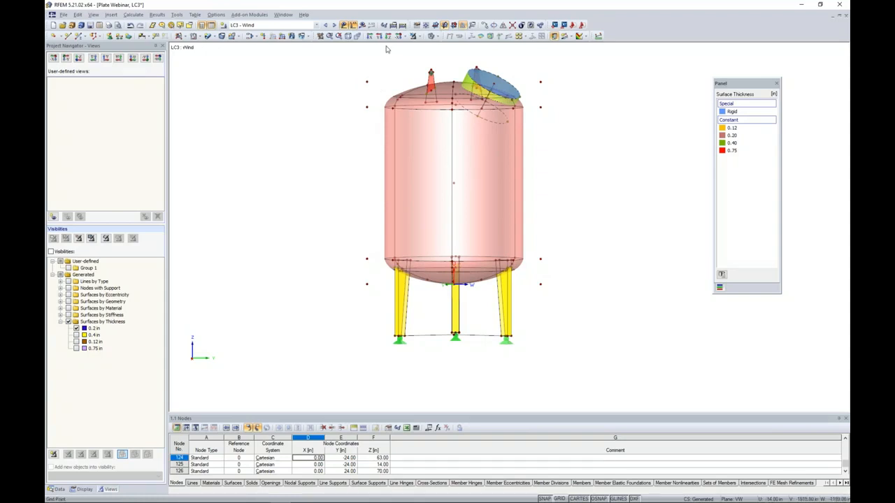
- Start a free rectangular load in LC3 - Wind and assign it to the cylindrical shell surfaces 3, 8 and 13
left_click(308, 38)
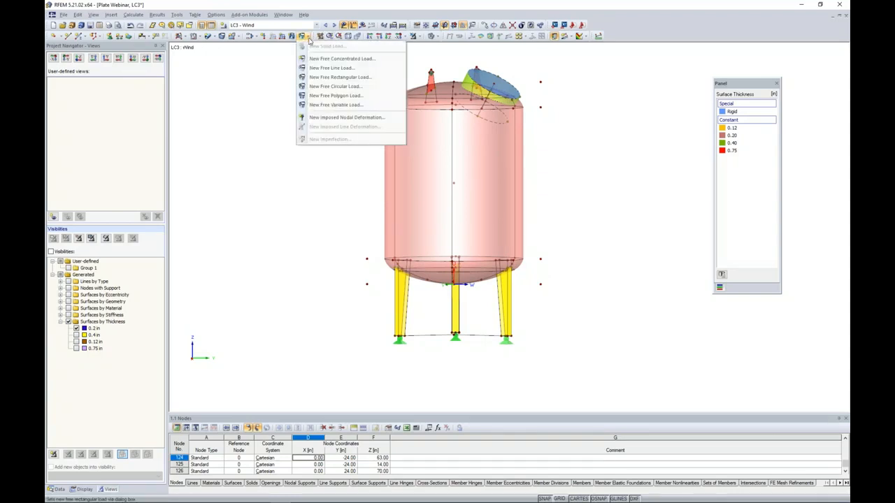
left_click(323, 77)
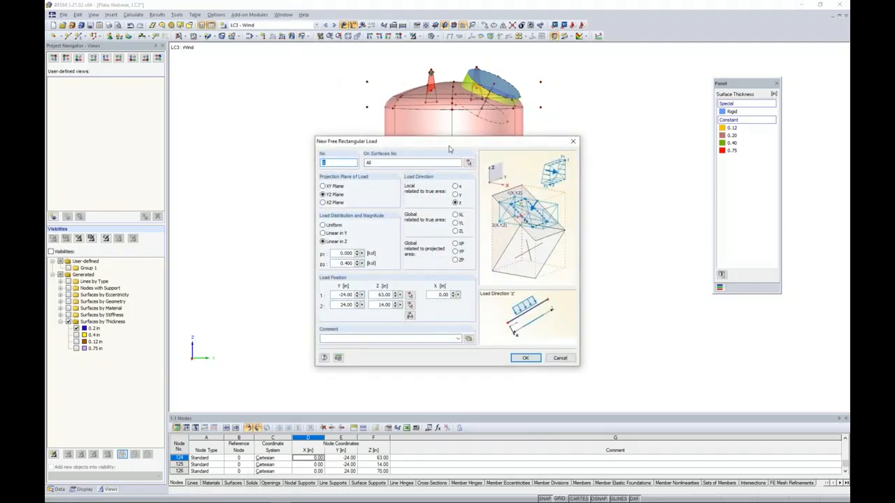
left_click(468, 162)
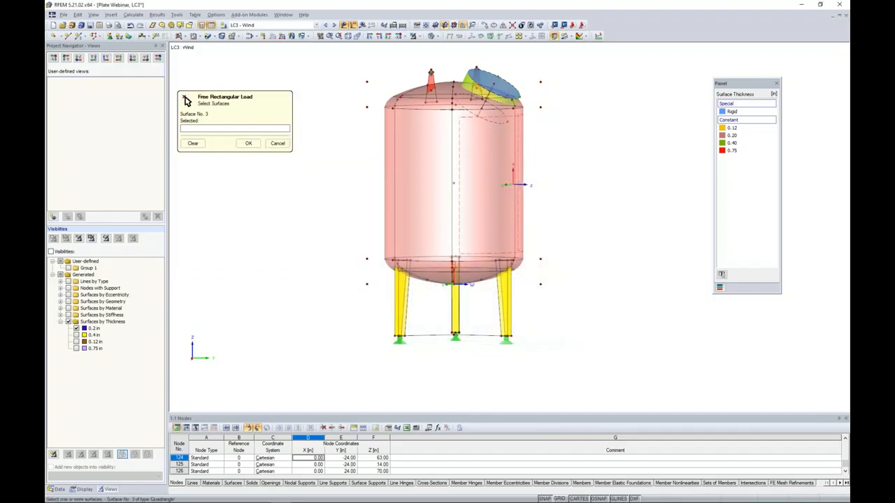
left_click_drag(565, 202, 361, 173)
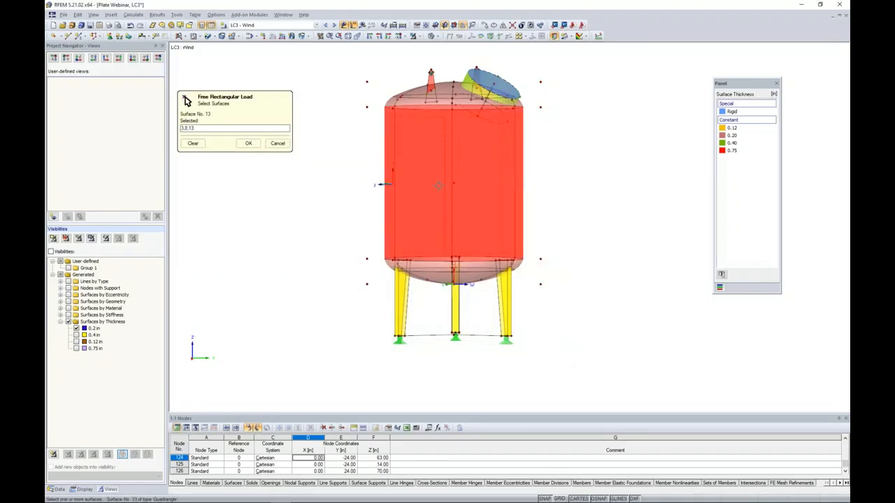
left_click(255, 145)
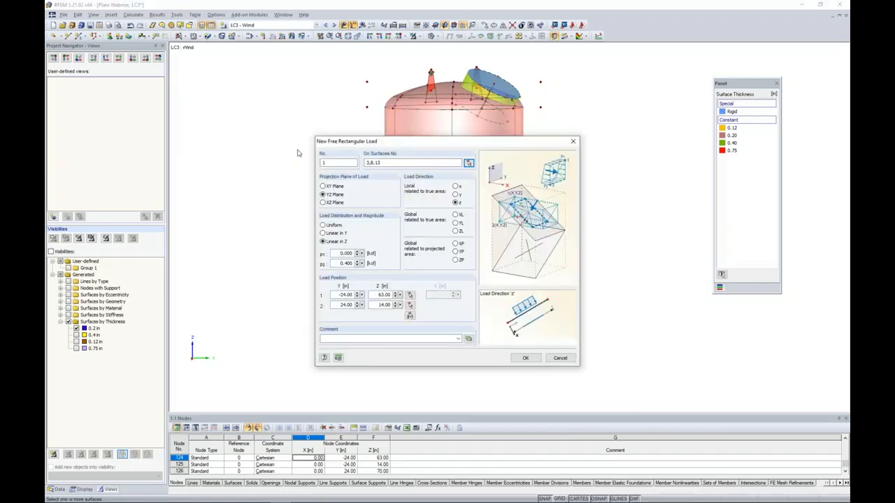
- Define the wind load on the cylindrical shell as uniform -0.011 ksf in global XP, related to the projected area
left_click(456, 245)
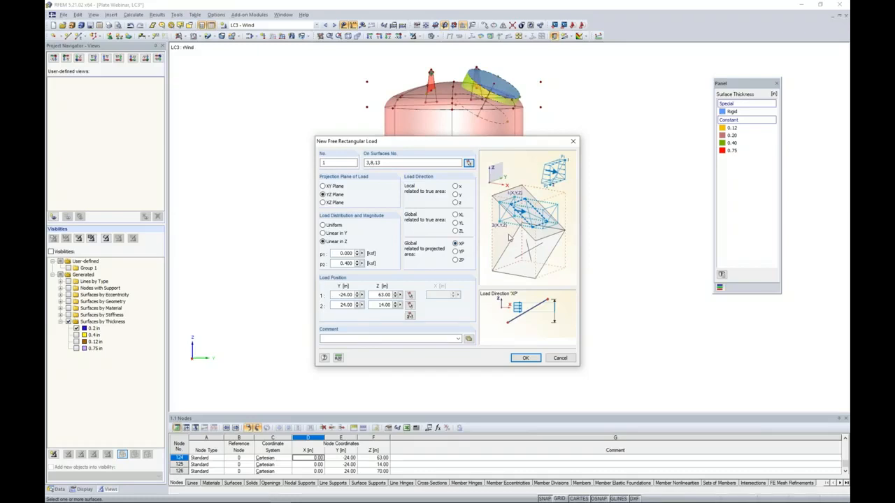
left_click(323, 226)
double_click(337, 254)
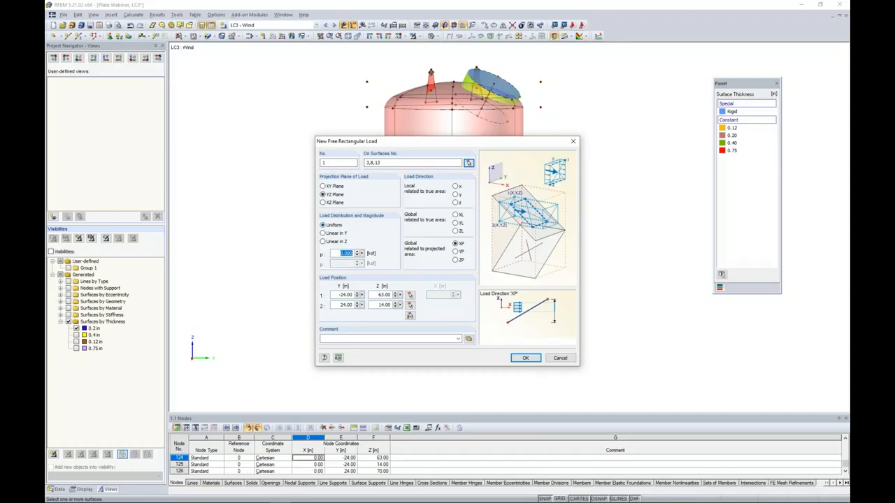
type("-0")
- Position the shell wind load between the auxiliary nodes at Y -24, Z 63 in and Y 24, Z 21 in, and create it
left_click(410, 316)
left_click(368, 107)
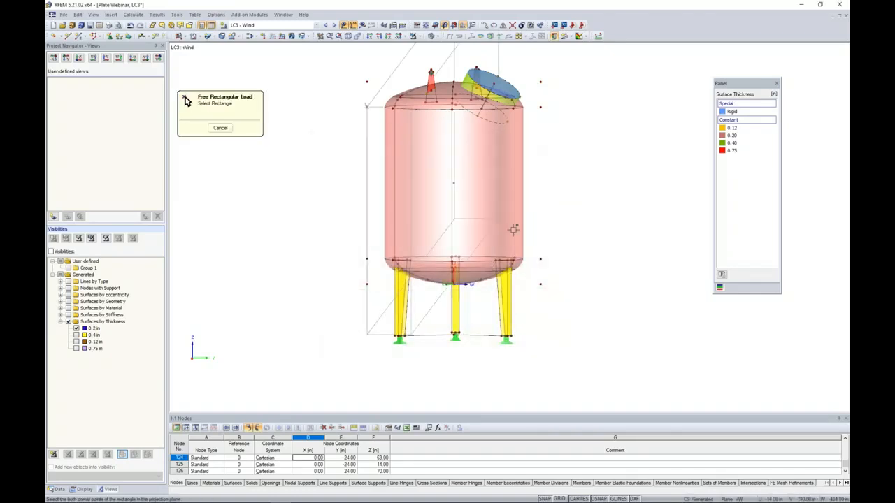
left_click(543, 258)
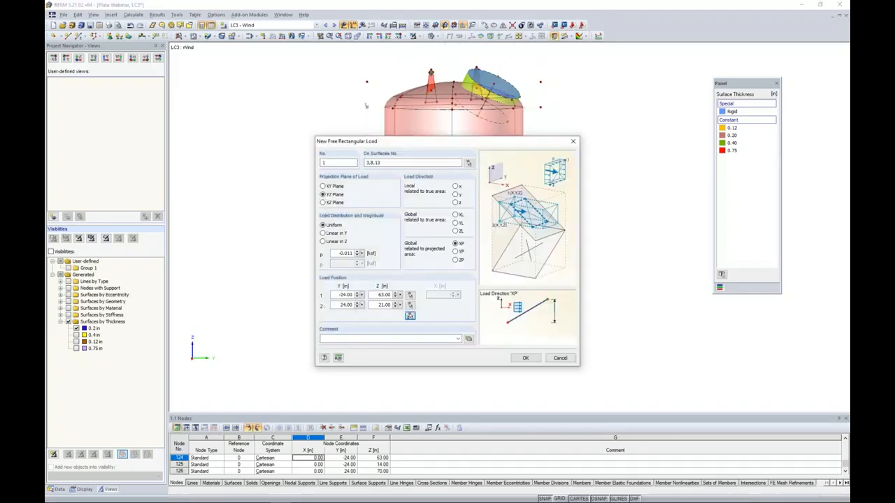
left_click(525, 358)
- Start a second free rectangular load and assign it to the top head surfaces 6, 7, 11, 12, 17 and 19, isolating the 0.2 in surfaces
middle_click_drag(511, 277, 371, 202, "ctrl")
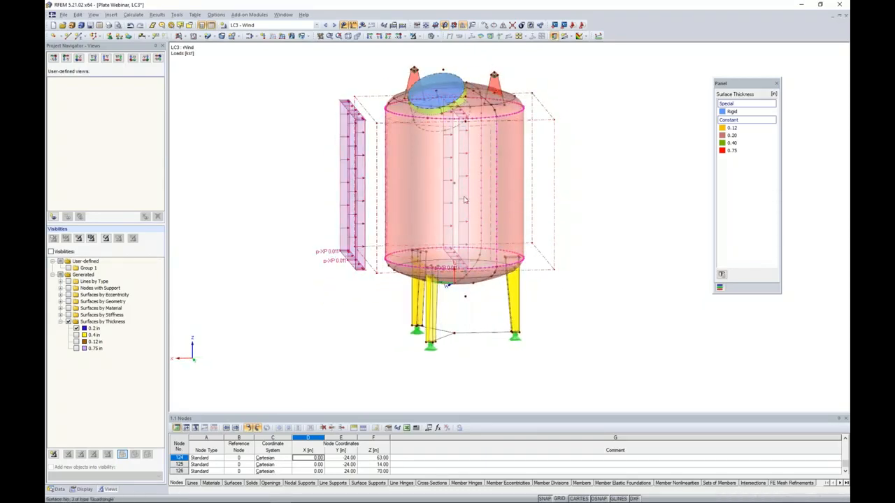
middle_click_drag(466, 196, 552, 177, "ctrl")
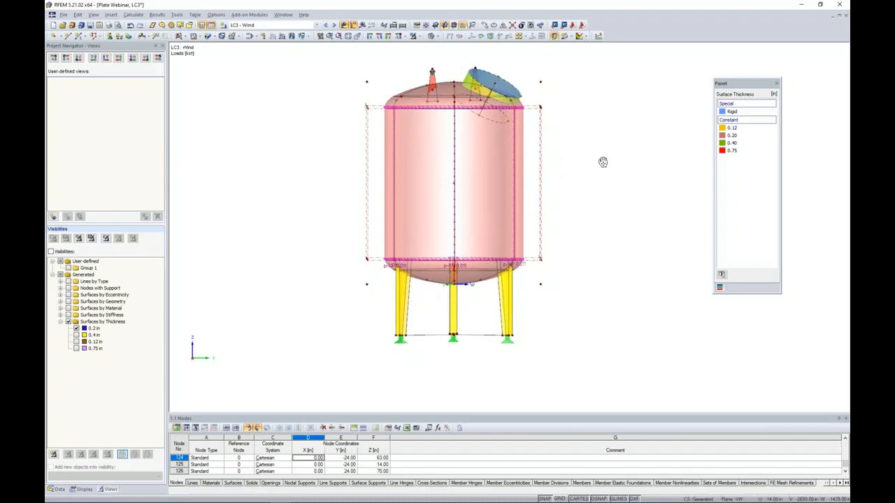
middle_click_drag(608, 160, 581, 186)
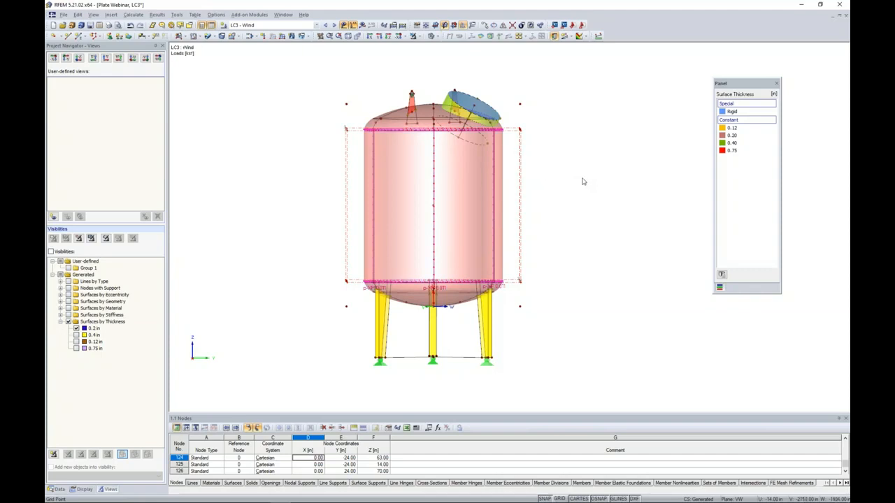
middle_click_drag(584, 180, 576, 176, "ctrl")
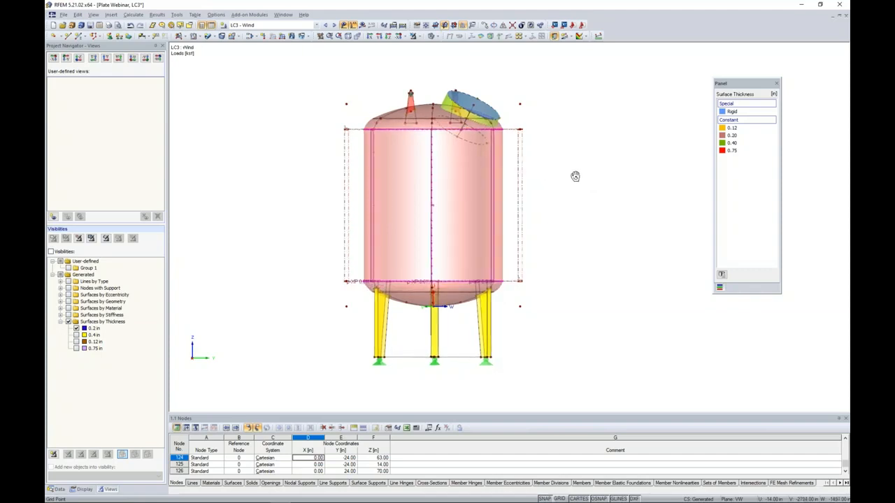
left_click(308, 38)
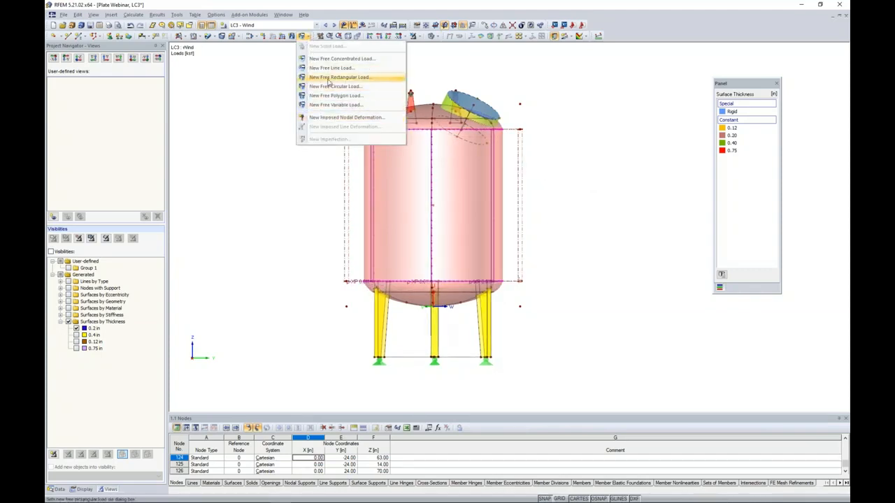
left_click(327, 78)
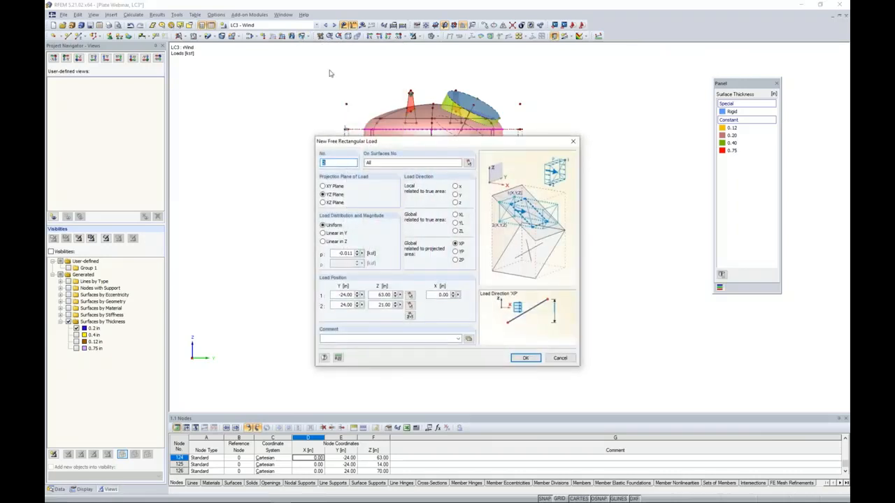
left_click(470, 163)
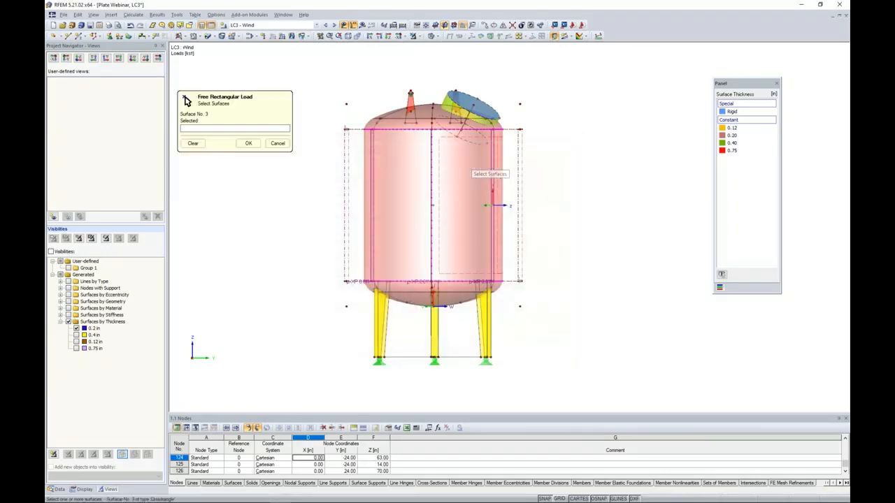
left_click(77, 329)
left_click(76, 329)
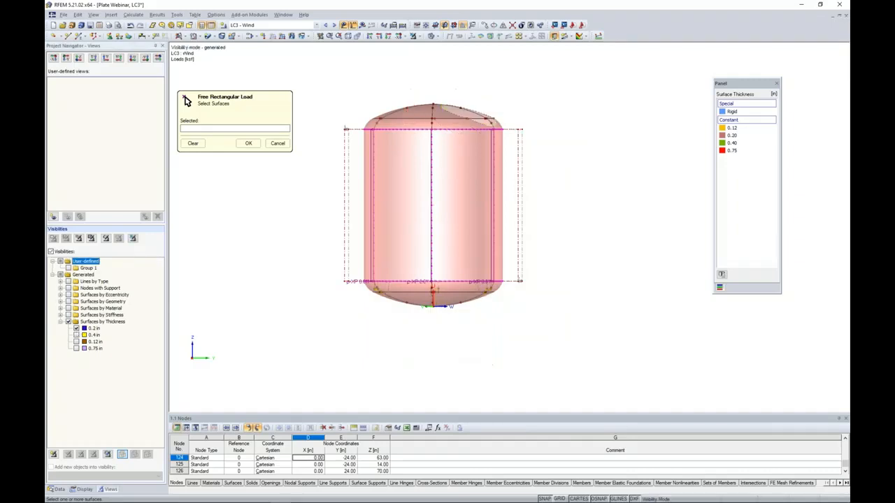
left_click_drag(336, 68, 562, 154)
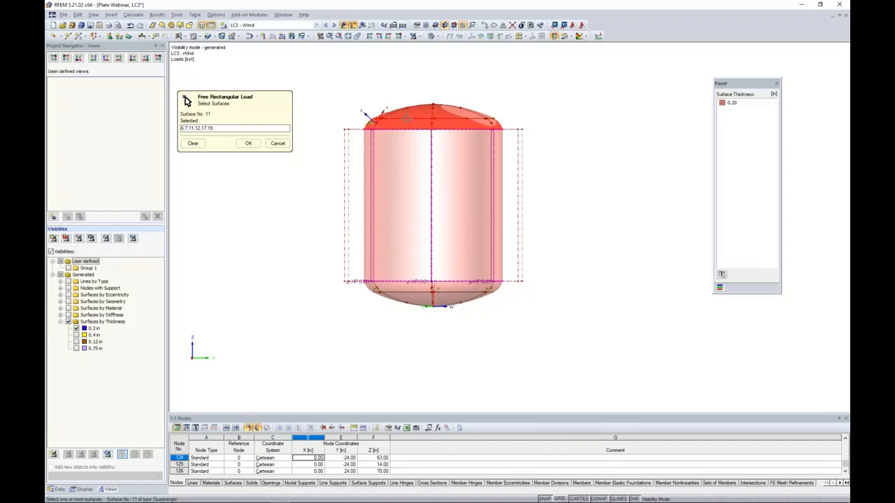
left_click(245, 144)
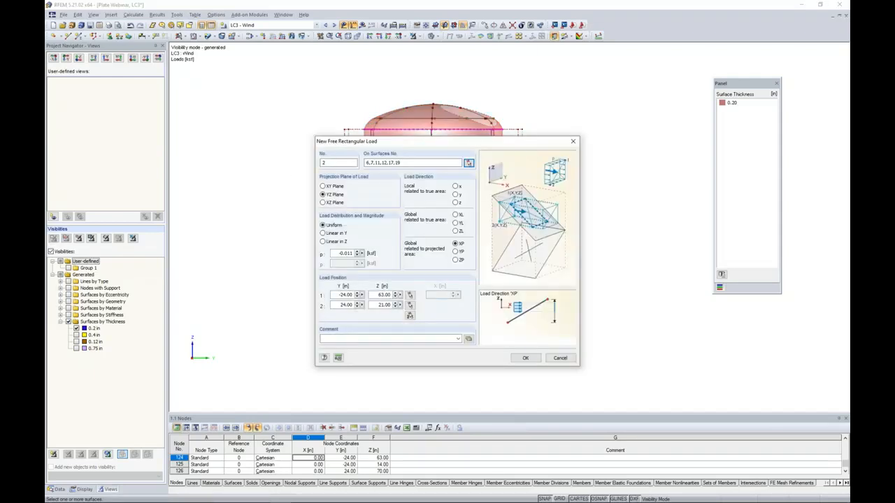
- Define the top head wind load in local z, linear in Z from 0.026 to 0.009 ksf
left_click(456, 202)
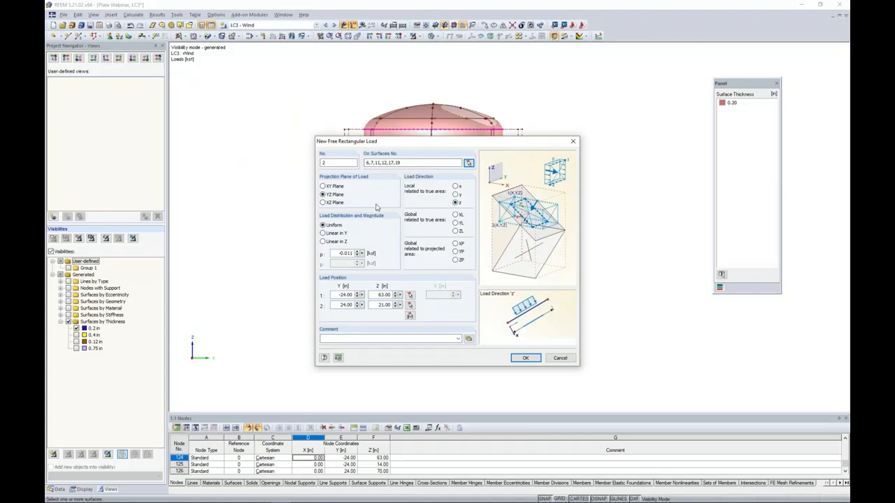
left_click(323, 242)
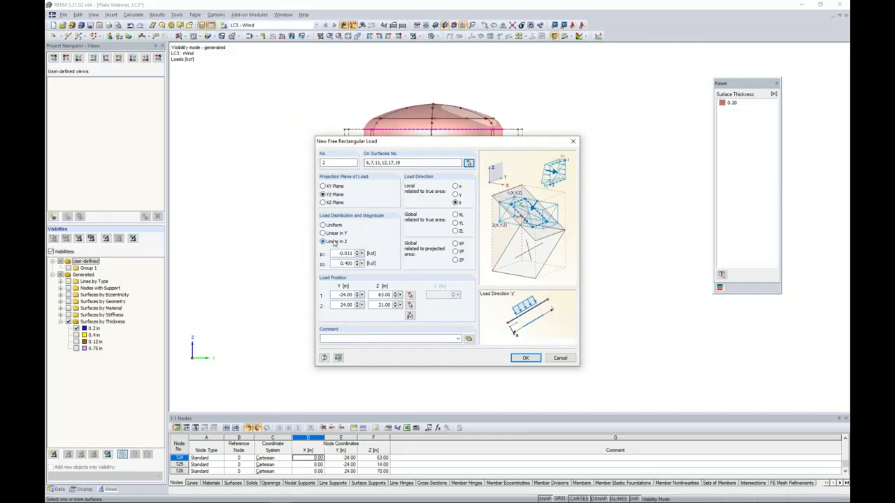
left_click_drag(332, 257, 418, 259)
type("0.")
double_click(342, 264)
type("0.")
- Position the top head load between the nodes at Y -24, Z 70 in and Y 24, Z 63 in, with all objects shown, and create it
left_click(410, 316)
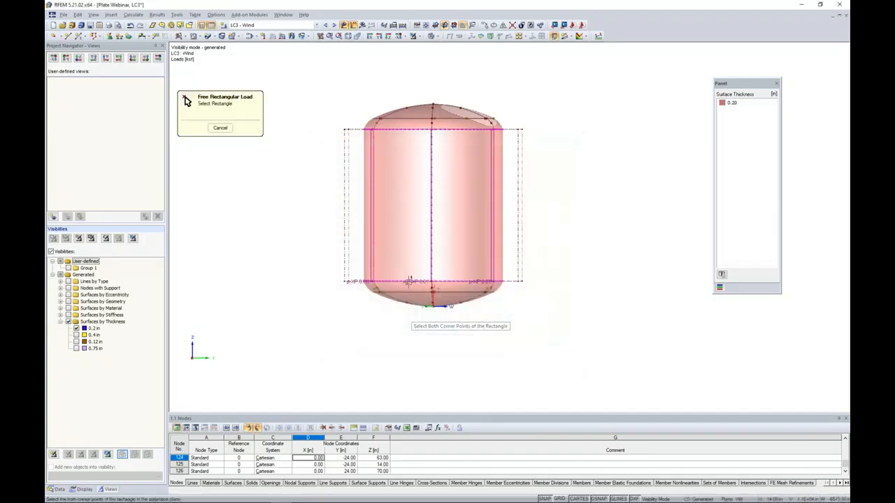
left_click(413, 37)
left_click(346, 103)
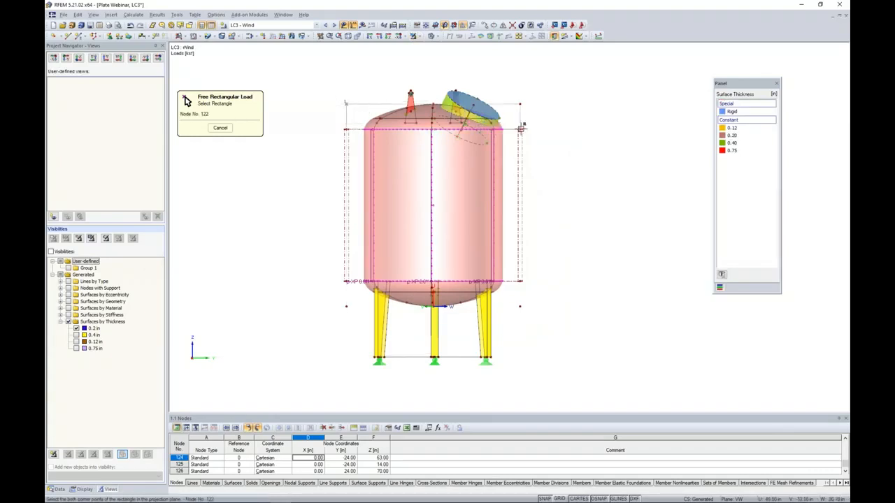
left_click(520, 128)
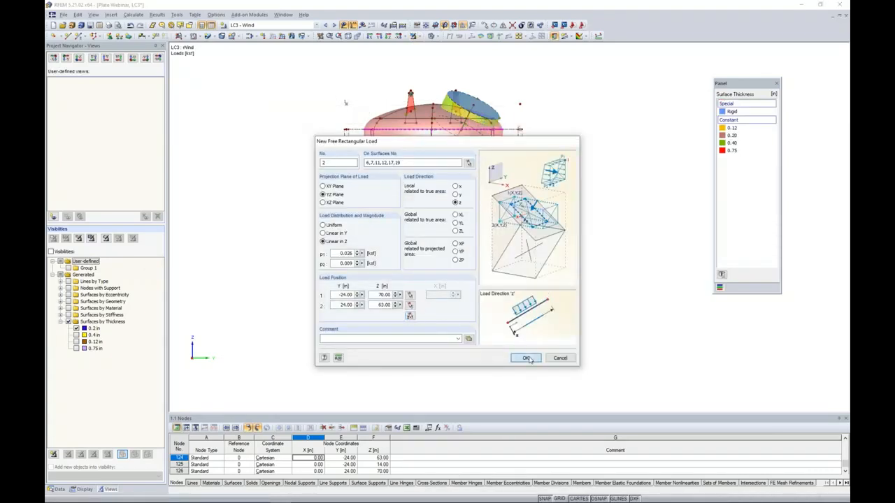
left_click(526, 358)
- Examine the top head wind load in wireframe display, and restore the solid transparent display of the tank
middle_click_drag(594, 197, 513, 215, "ctrl")
left_click(438, 37)
left_click(455, 50)
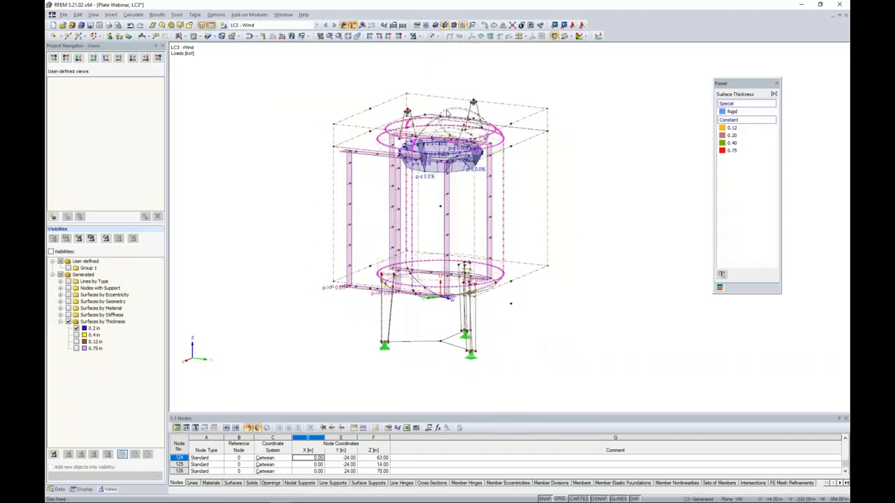
left_click(433, 173)
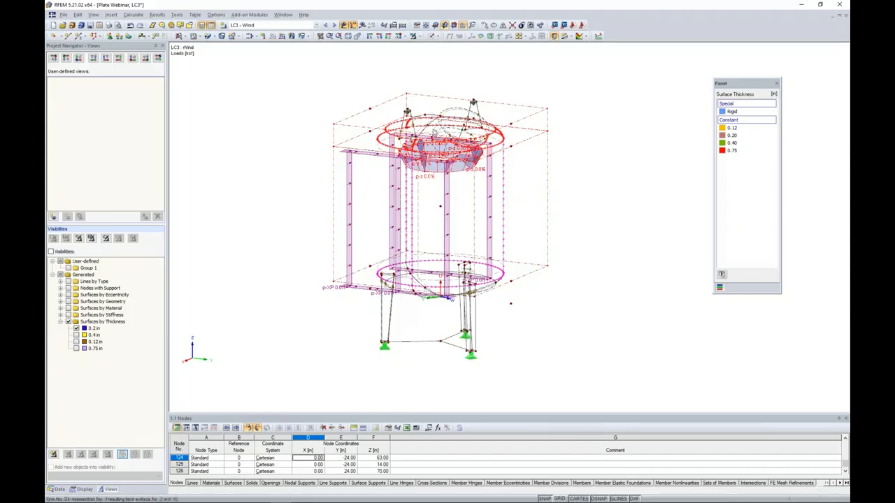
left_click(436, 37)
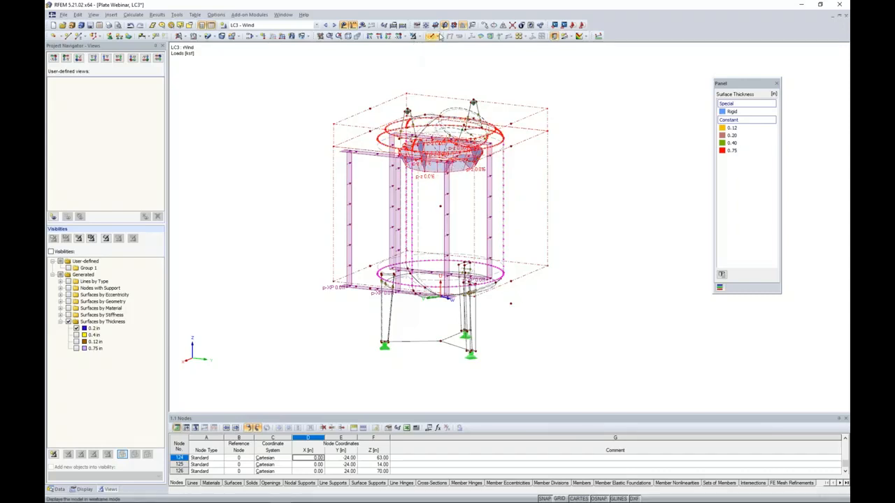
left_click(469, 66)
middle_click_drag(609, 200, 634, 198)
right_click(635, 198)
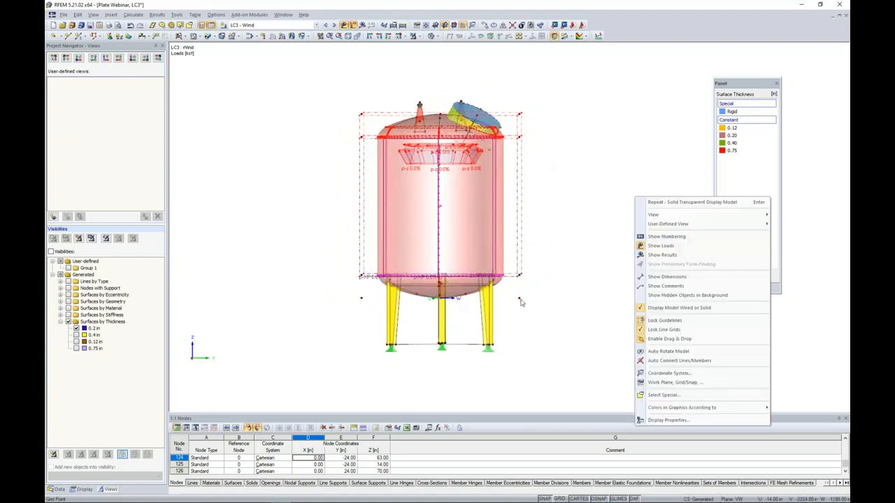
left_click(564, 327)
middle_click_drag(564, 326, 563, 290)
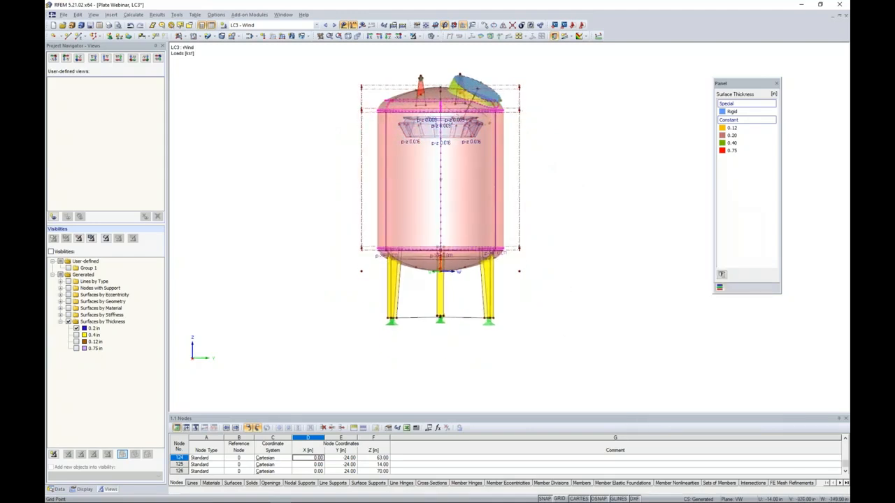
- Start a third free rectangular load and assign it to the bottom head surfaces 5, 10, 15 and 41-46, isolating the 0.2 in surfaces
left_click(307, 37)
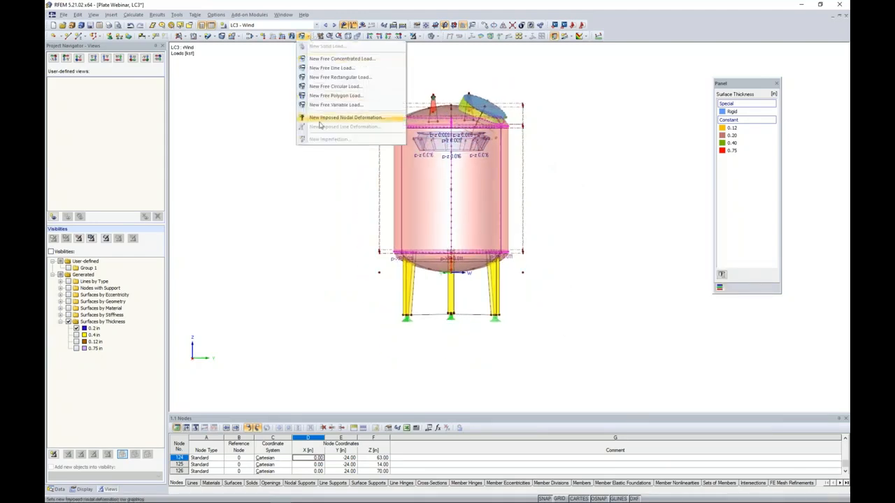
left_click(336, 76)
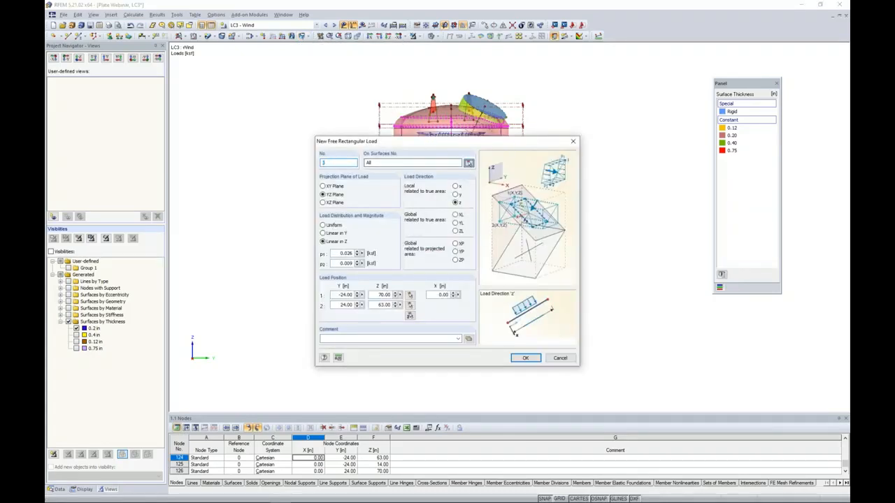
left_click(467, 163)
left_click(77, 328)
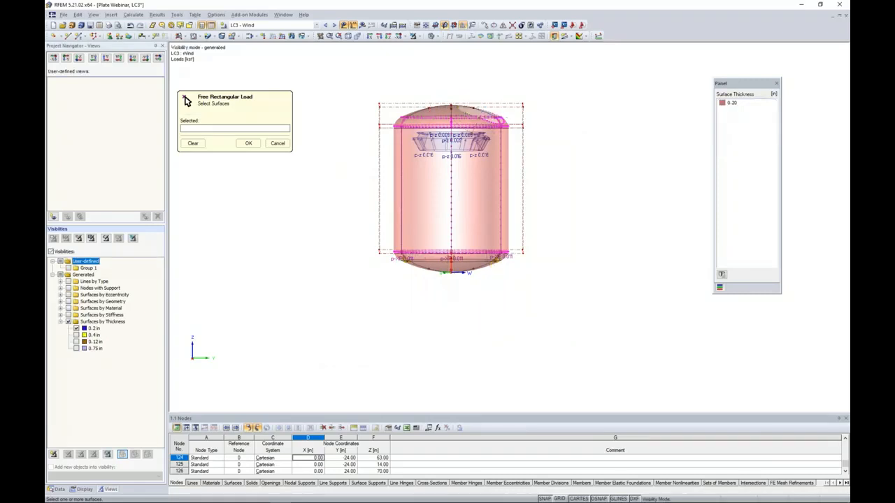
left_click_drag(420, 270, 542, 311)
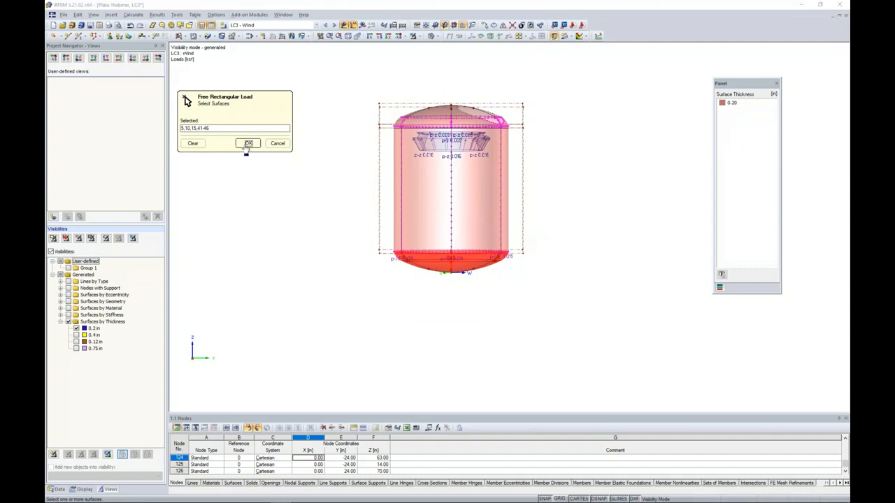
left_click(247, 144)
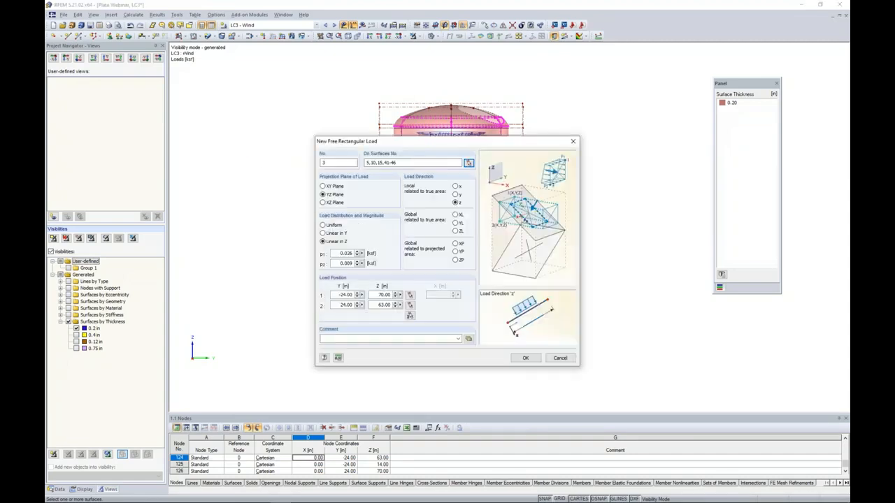
- Define the bottom head wind load as uniform -0.021 ksf, keeping the local z direction
left_click(322, 226)
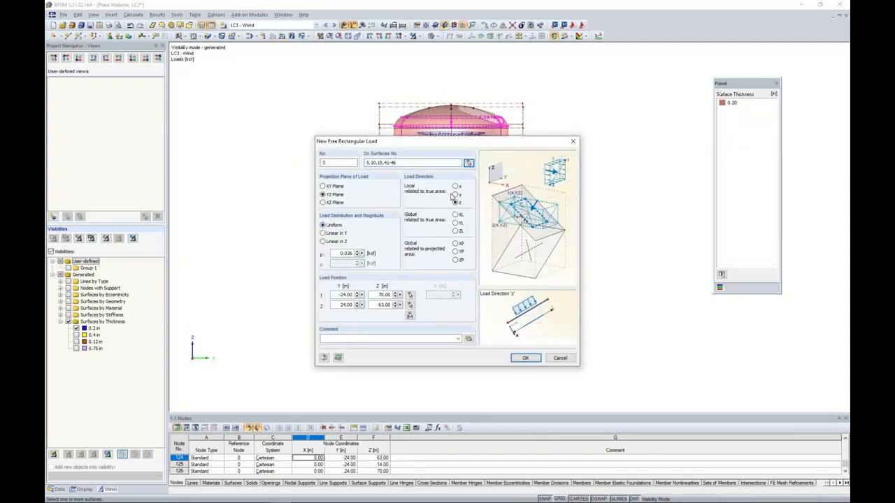
double_click(346, 253)
key("BackSpace")
type("-0.022")
- Position the bottom head load between the nodes at Y -24, Z 21 in and Y 24, Z 14 in, with all objects shown, and create it
left_click(410, 315)
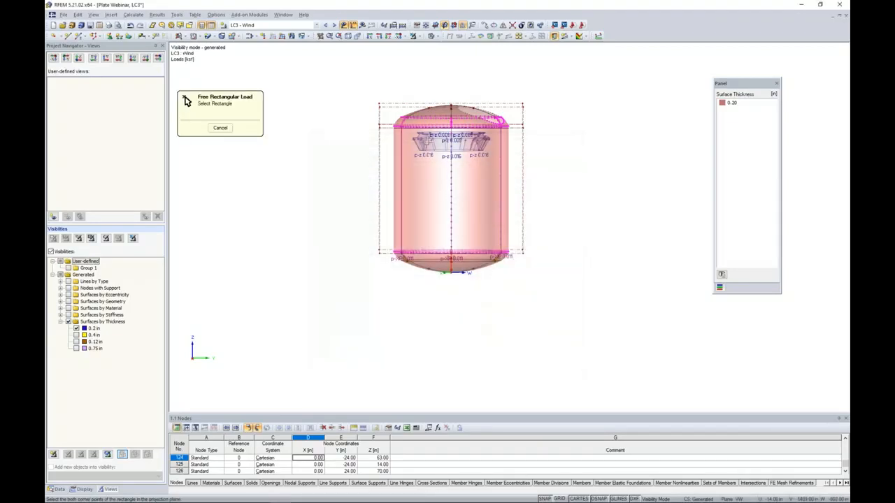
left_click(413, 36)
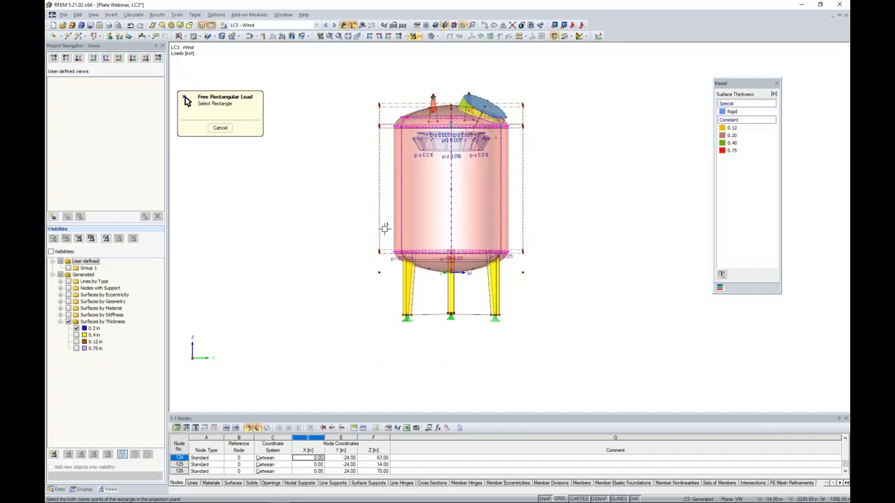
left_click(381, 252)
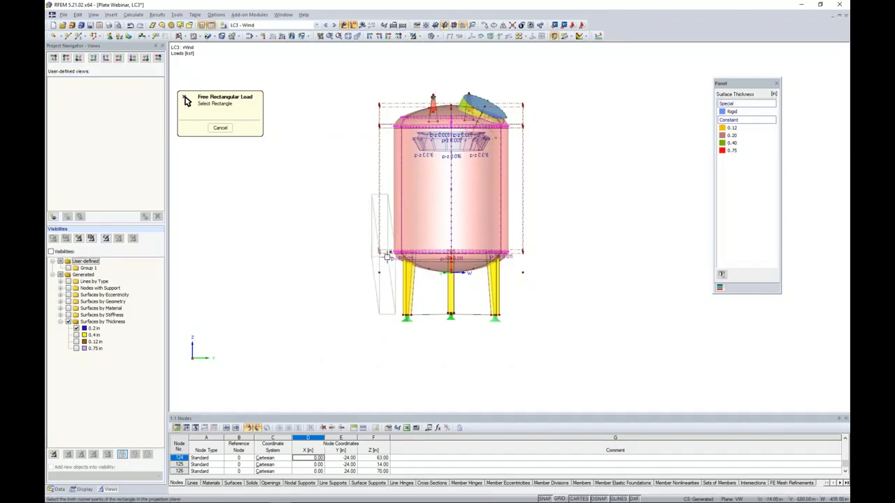
left_click(524, 272)
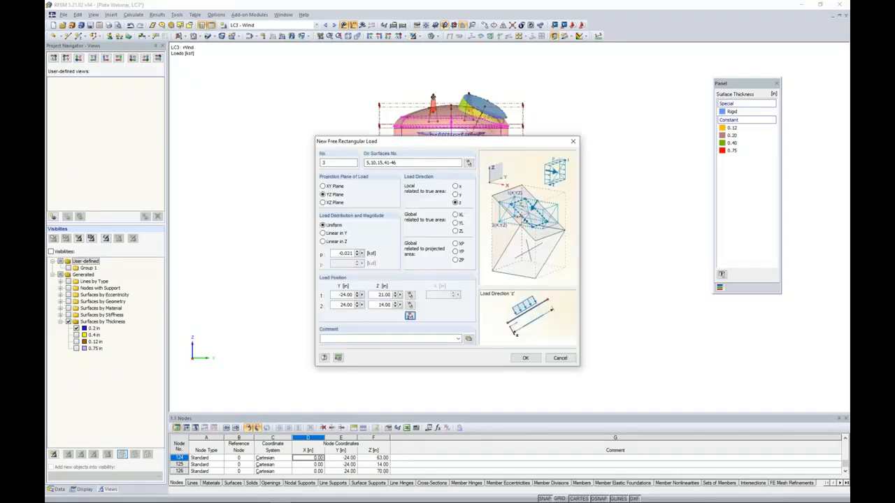
left_click(525, 359)
- Display the combined loads of load combination CO3 - 1.2D + L + W on the tank
mouse_move(525, 358)
middle_mouse_down("ctrl")
mouse_move(319, 312)
mouse_move(319, 282)
mouse_move(490, 364)
mouse_move(541, 351)
mouse_move(511, 367)
middle_mouse_up("ctrl")
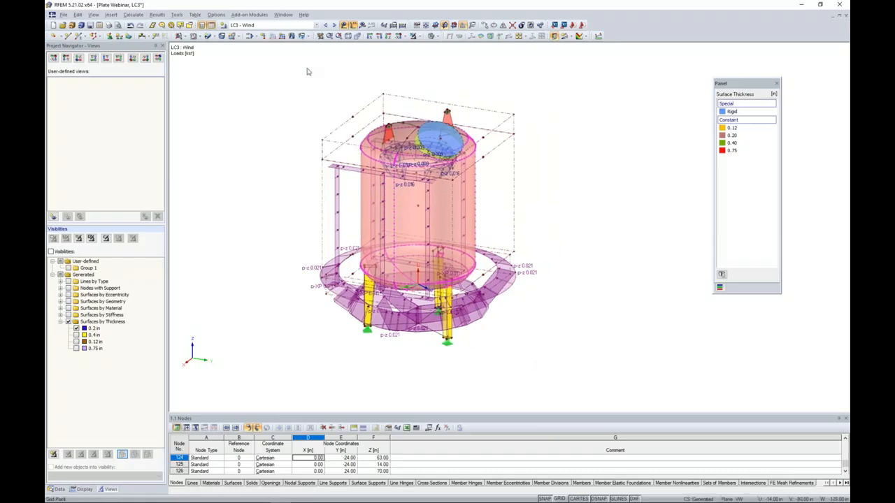
left_click(334, 25)
left_click(334, 24)
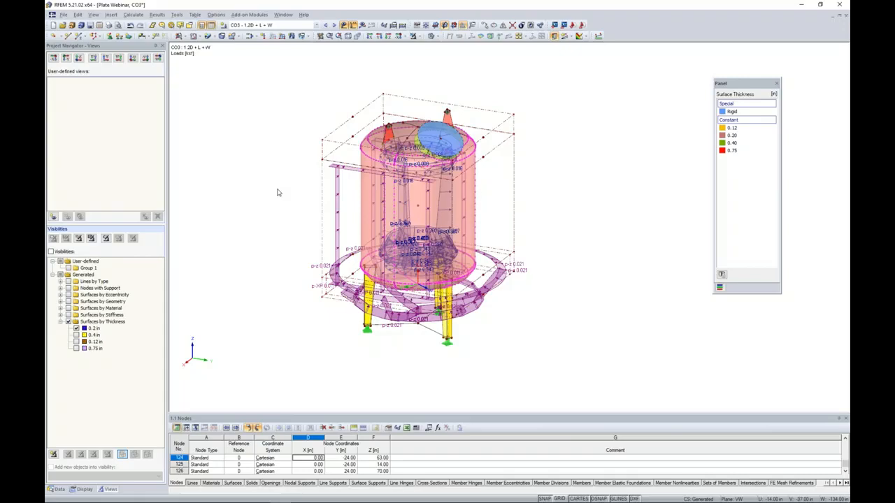
- Switch to the webinar slide show and advance to the "Upcoming Webinar - Part 2" slide
key("super+Tab")
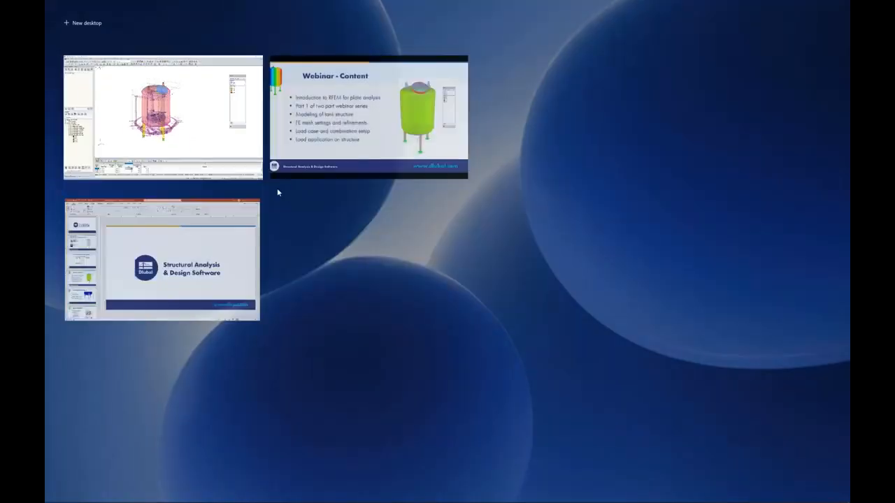
left_click(363, 166)
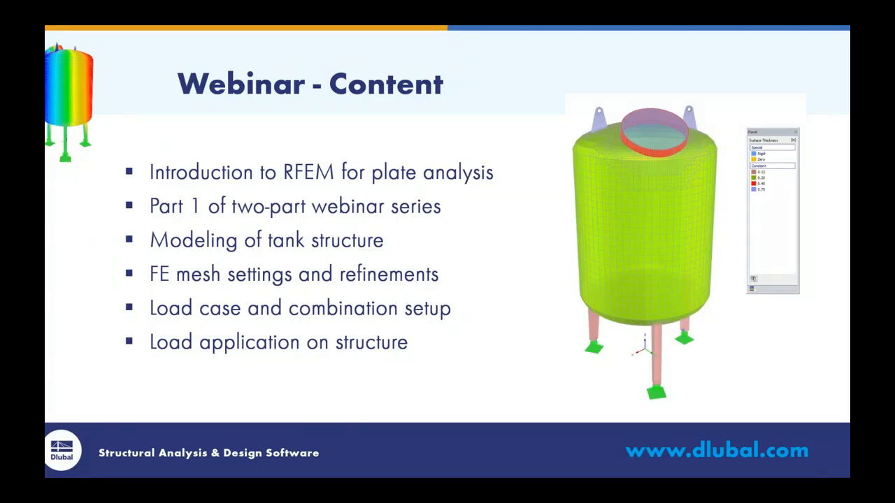
key("Right")
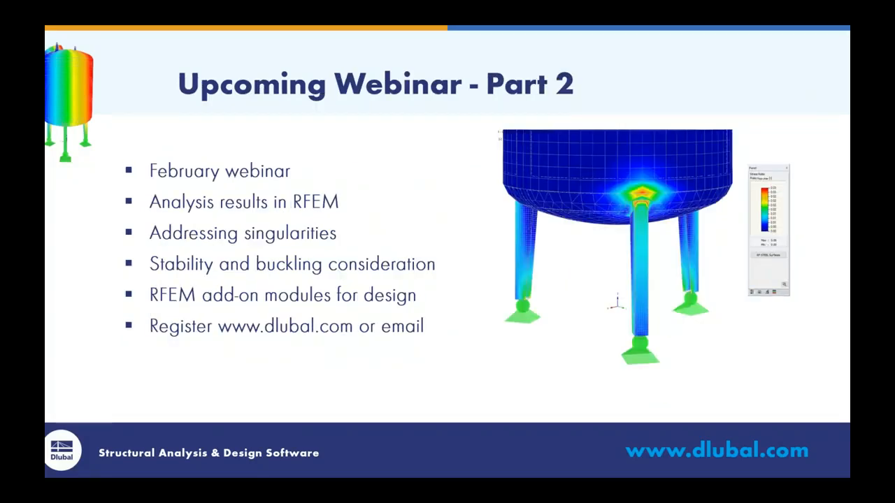